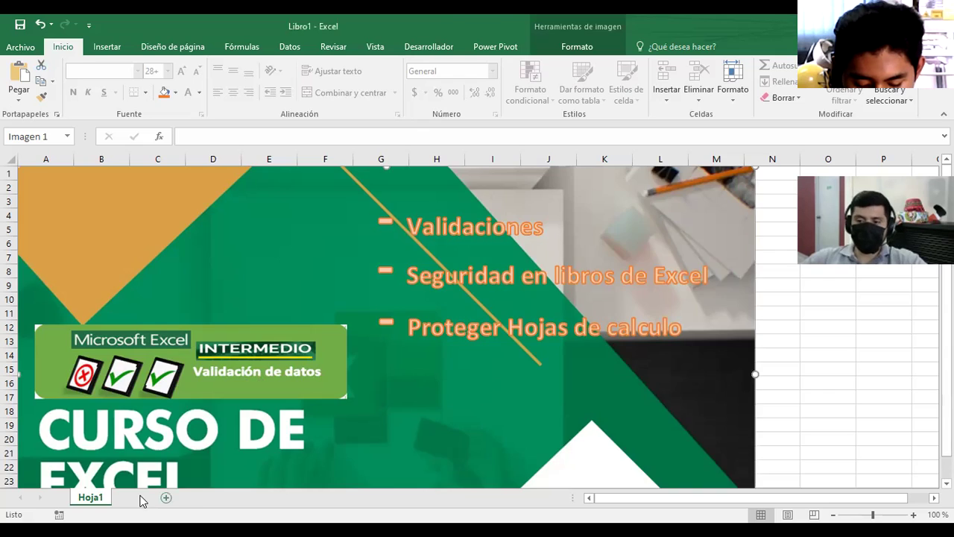
Insert a new blank sheet, Hoja2, next to the Hoja1 tab
left_click(141, 498)
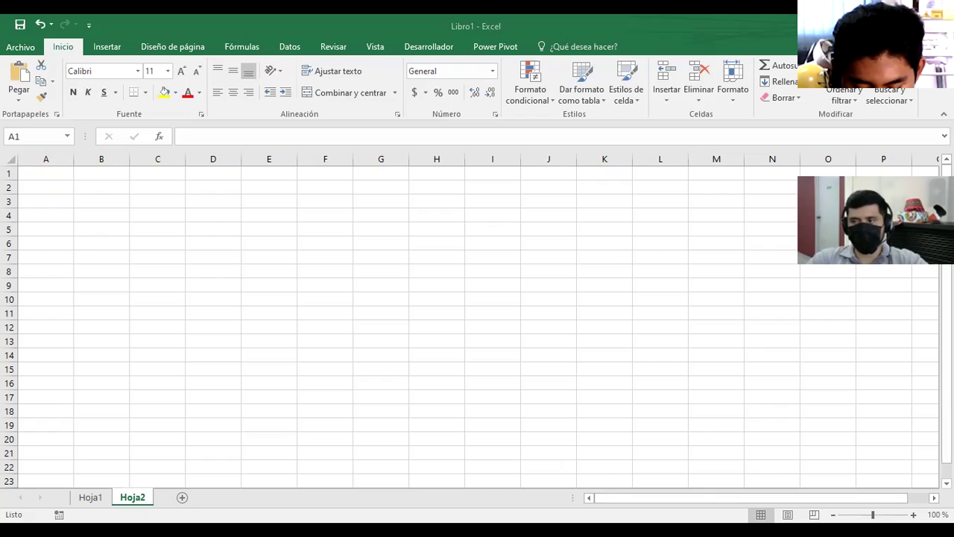
right_click(193, 211)
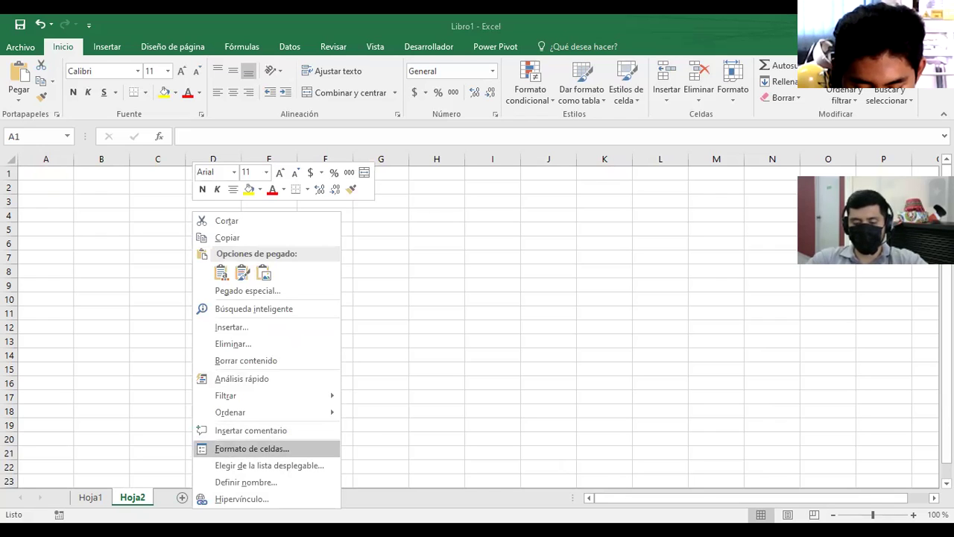
left_click(252, 448)
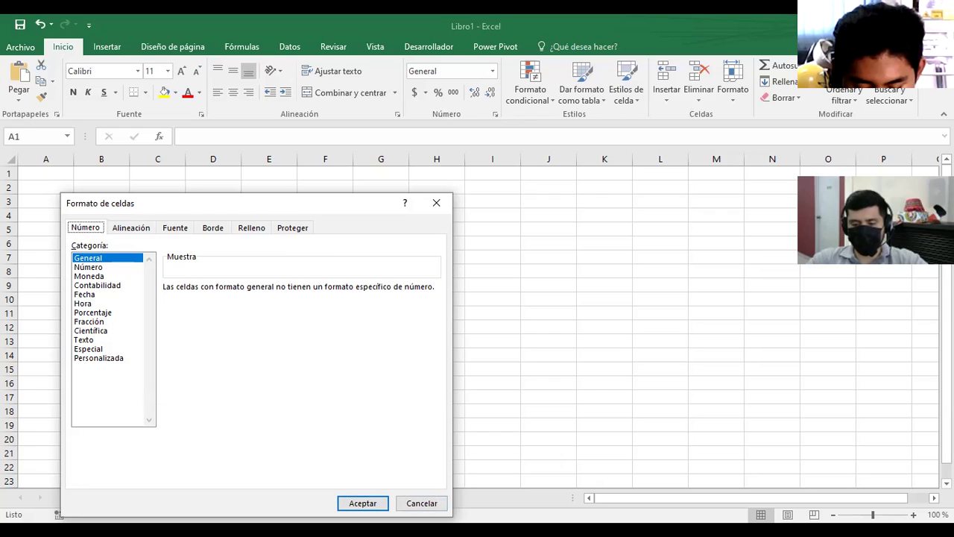
key("shift+Tab")
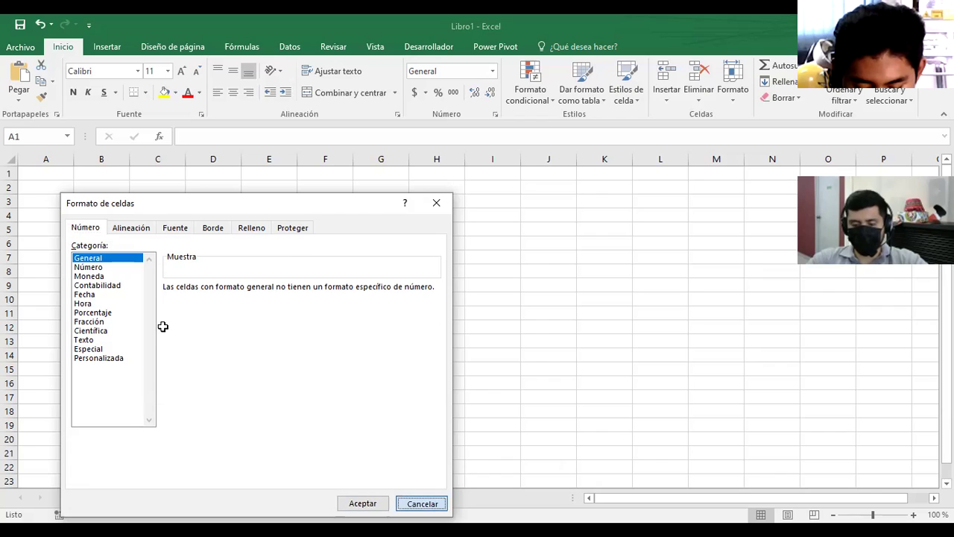
key("Return")
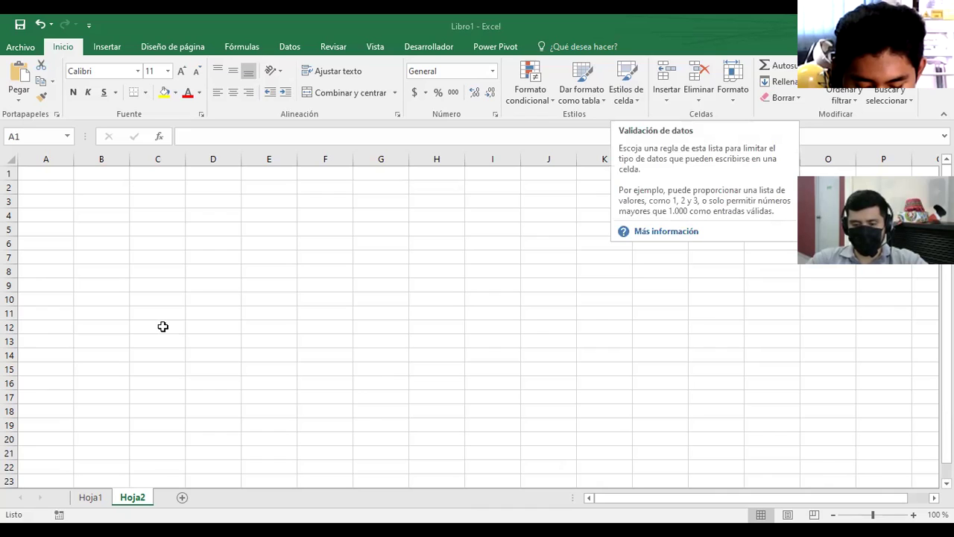
Open Data Validation for A1 and set Allow to Longitud del texto
key("alt+a")
key("v")
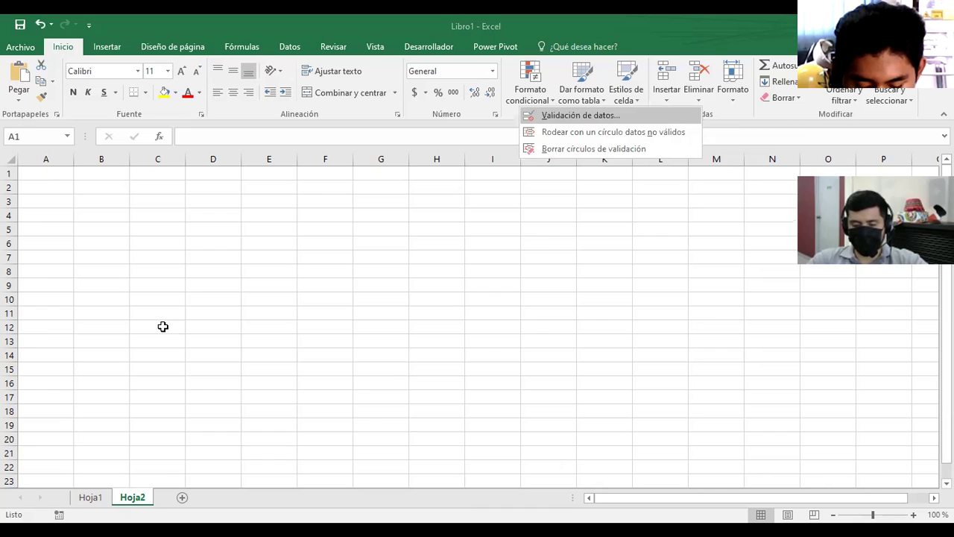
key("Return")
key("Tab")
key("alt+Down")
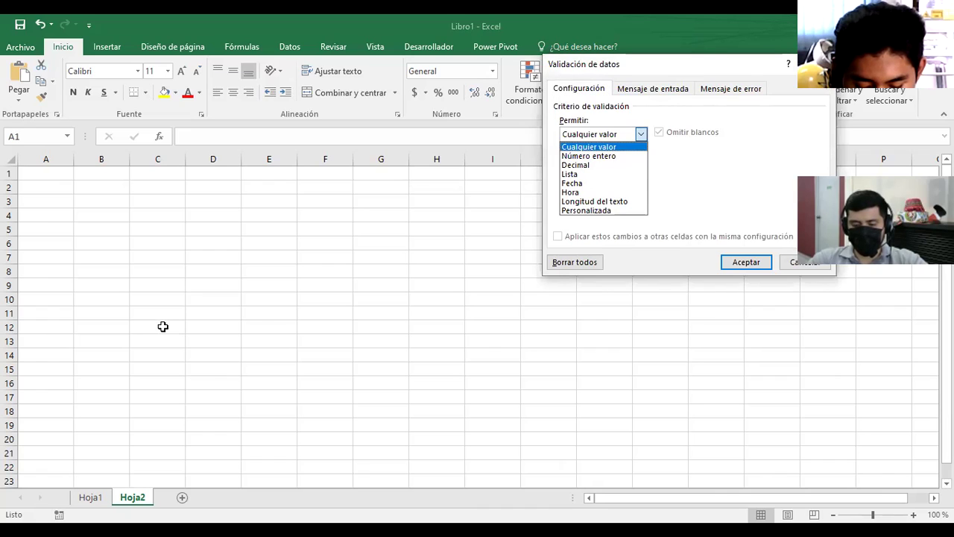
key("Down")
key("Down")
key("Down")
key("Up")
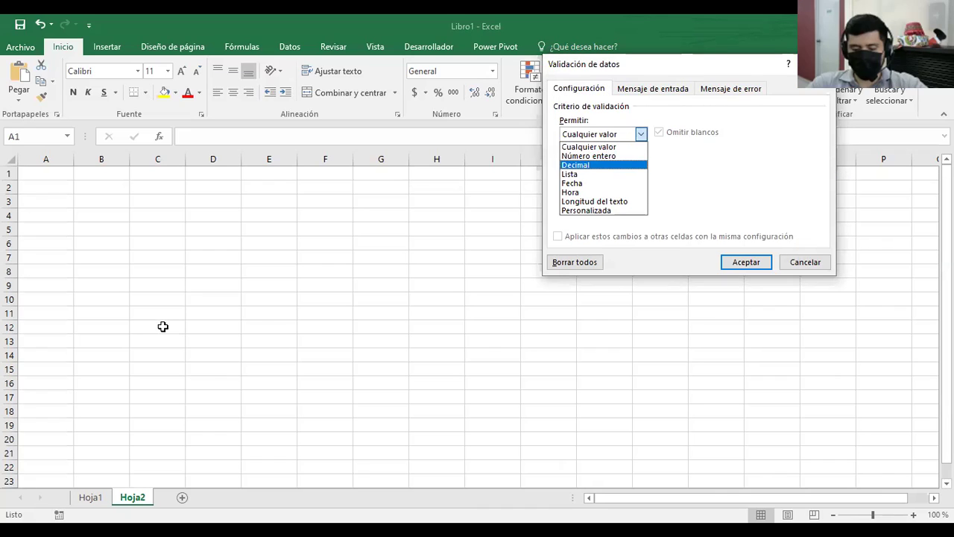
key("Up")
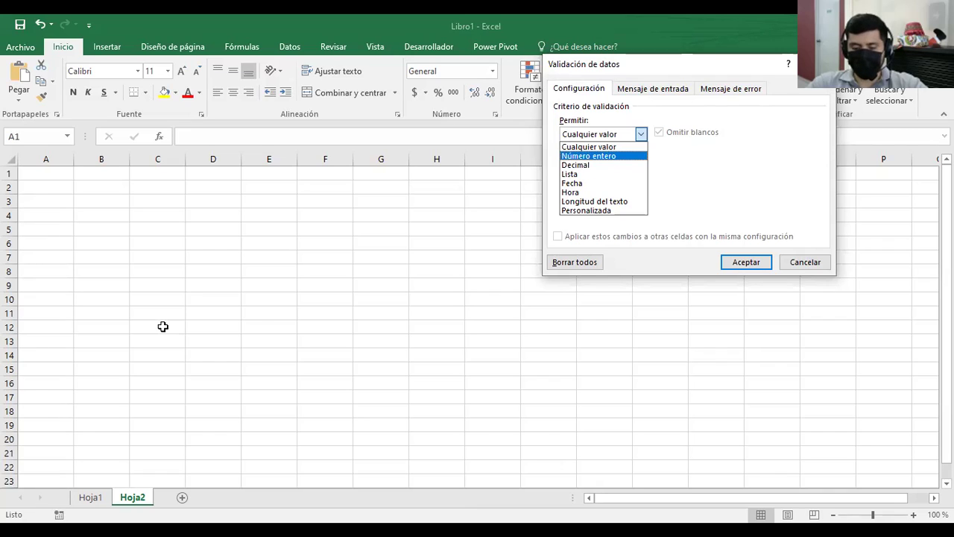
key("Down")
key("Down")
key("Down")
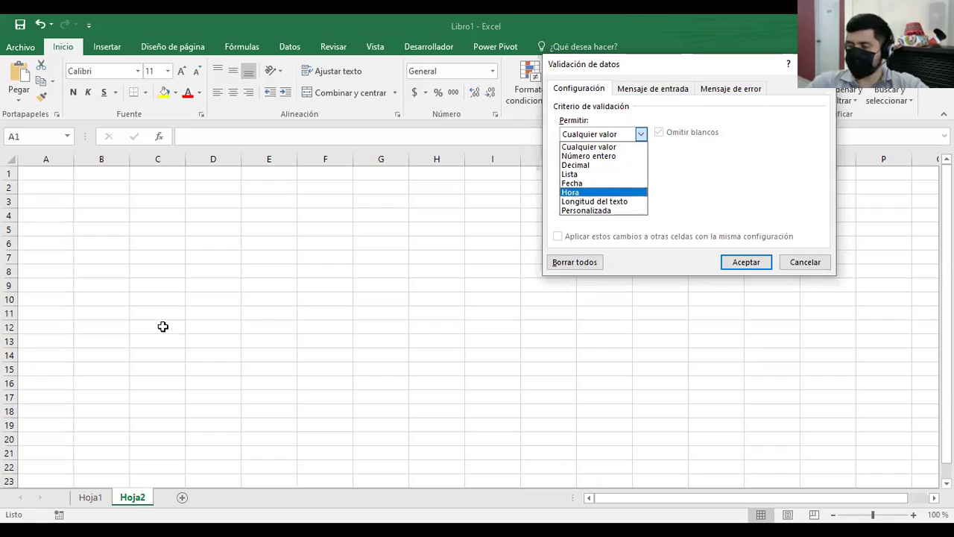
key("Down")
key("Down")
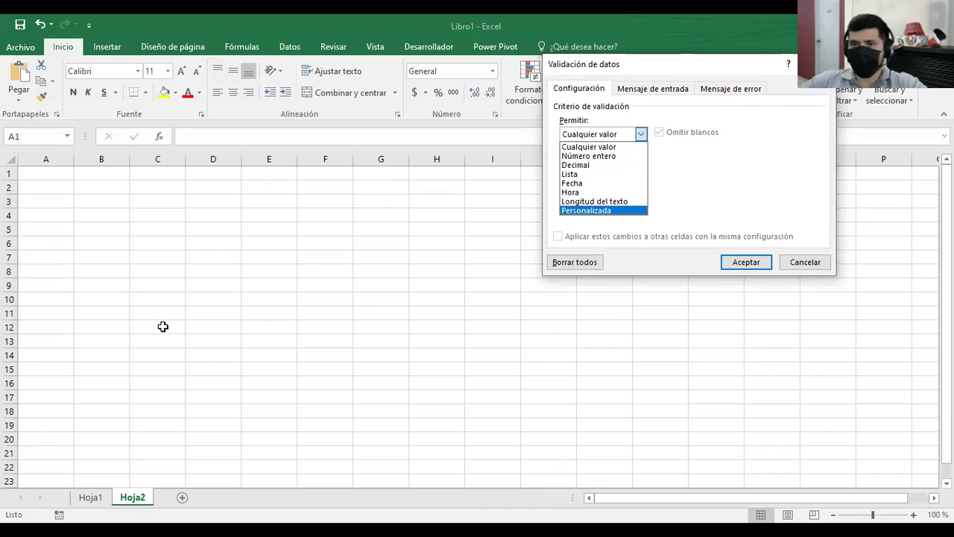
key("Return")
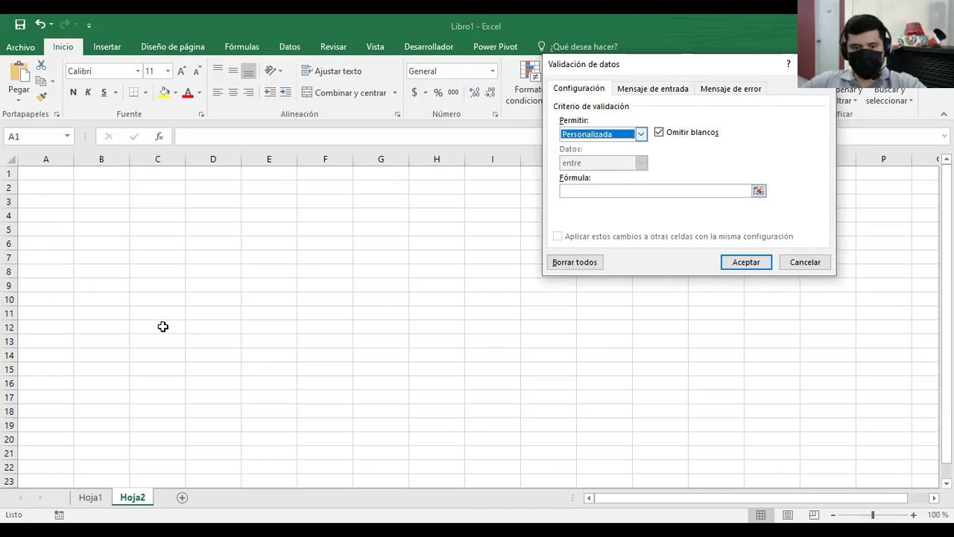
key("alt+Down")
key("Up")
key("Up")
key("Up")
key("Down")
key("Down")
key("Down")
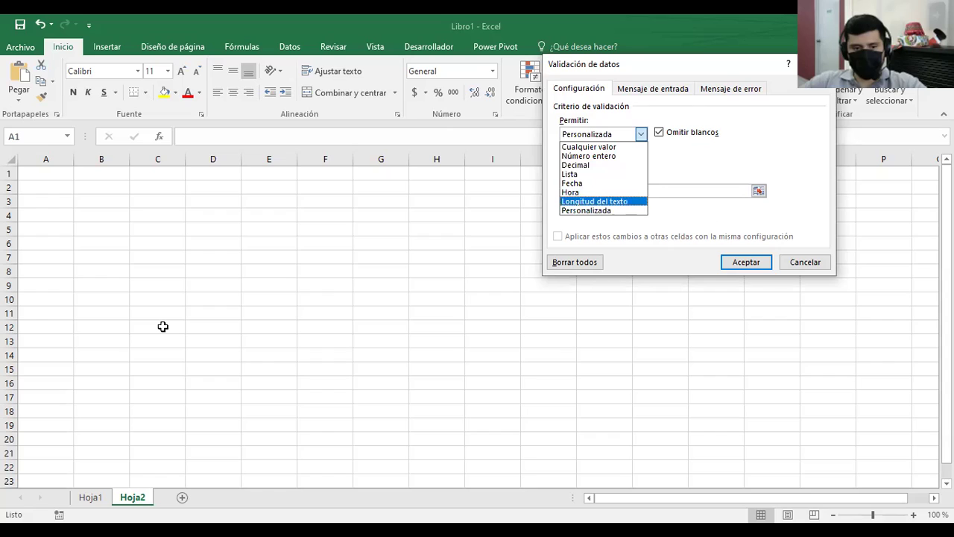
key("Return")
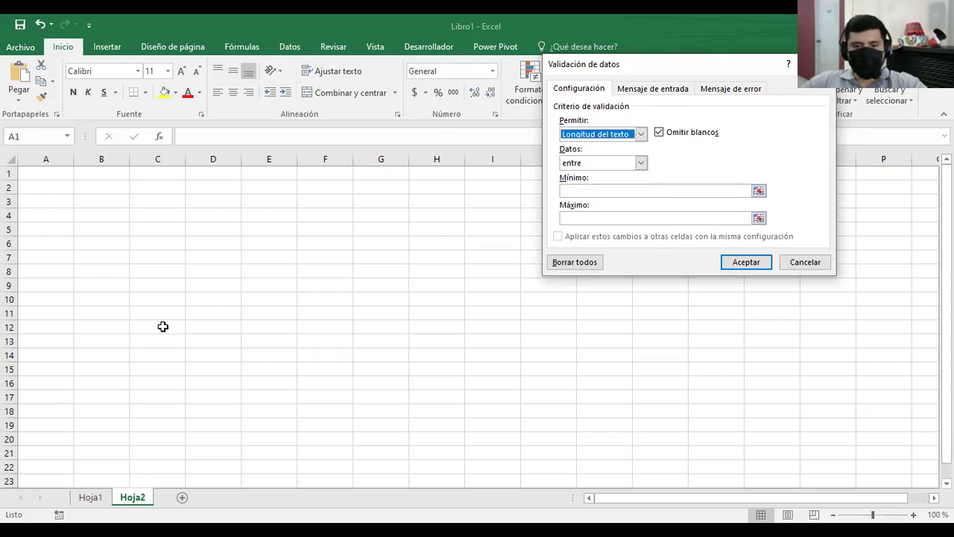
Limit the text length to between 8 and 15 characters and apply the rule
key("Tab")
key("Tab")
key("Tab")
type("10")
key("BackSpace")
key("BackSpace")
type("8")
key("Tab")
type("15")
key("Tab")
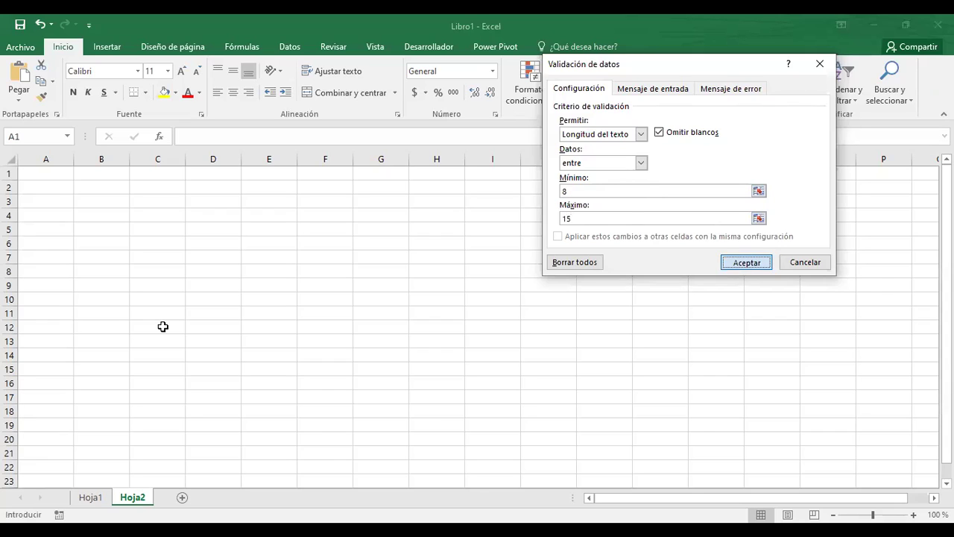
key("Return")
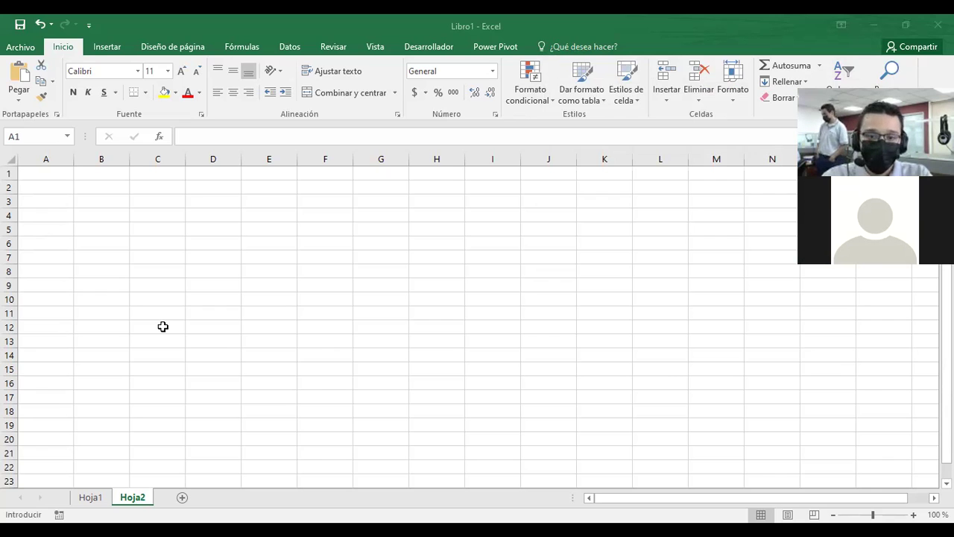
Test A1 with an entry, cancel the rejection error, and reopen the data validation menu
key("Return")
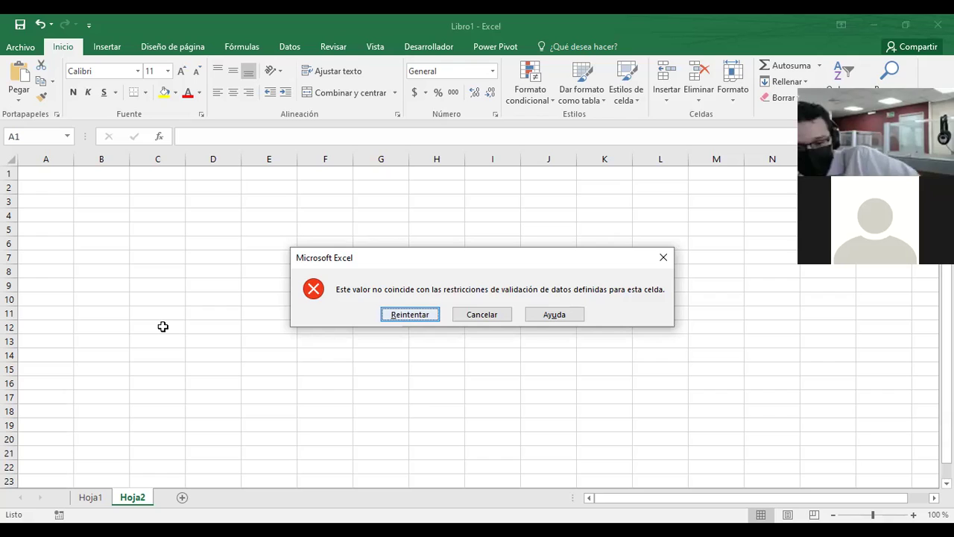
key("Tab")
key("Return")
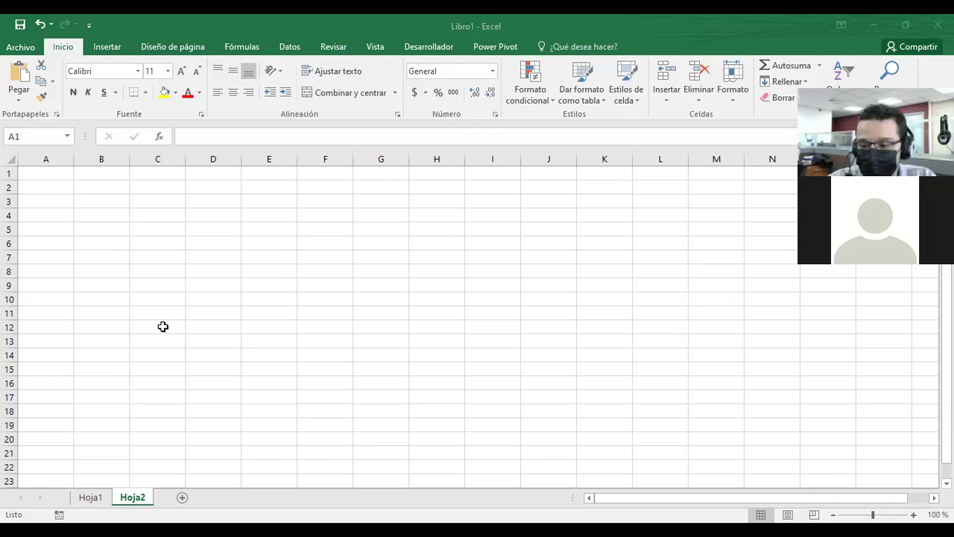
key("alt+d")
Raise A1's maximum text length to 25 and test two entries, cancelling both rejections
key("v")
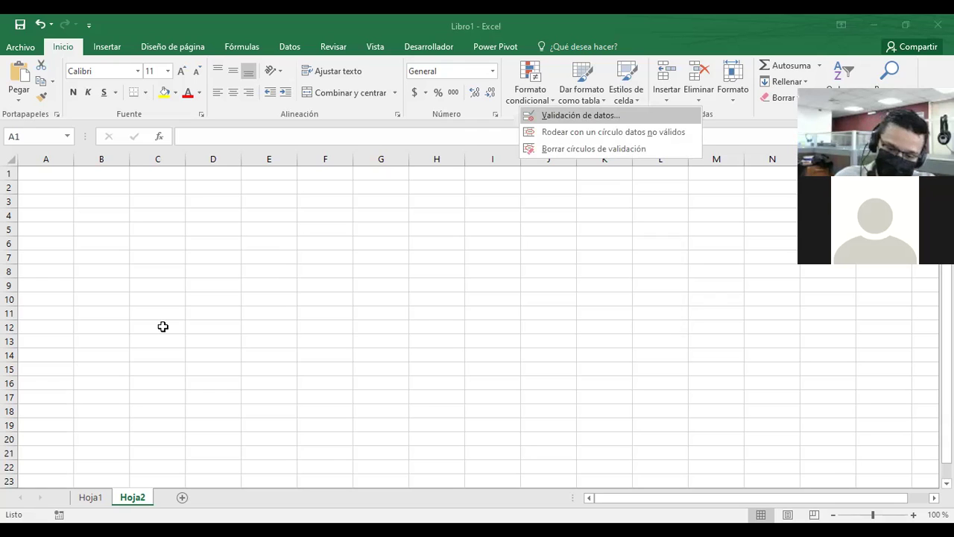
key("Return")
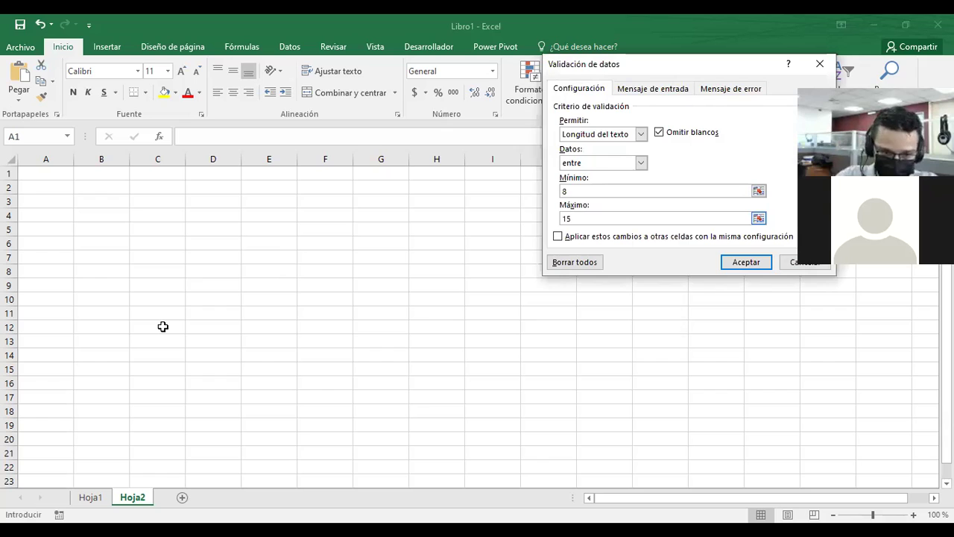
key("BackSpace")
key("BackSpace")
type("25")
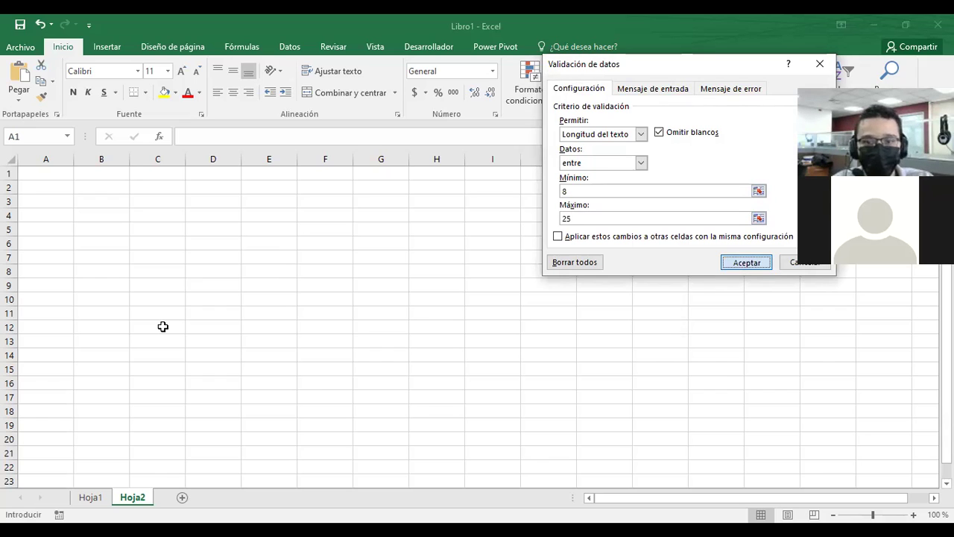
key("Return")
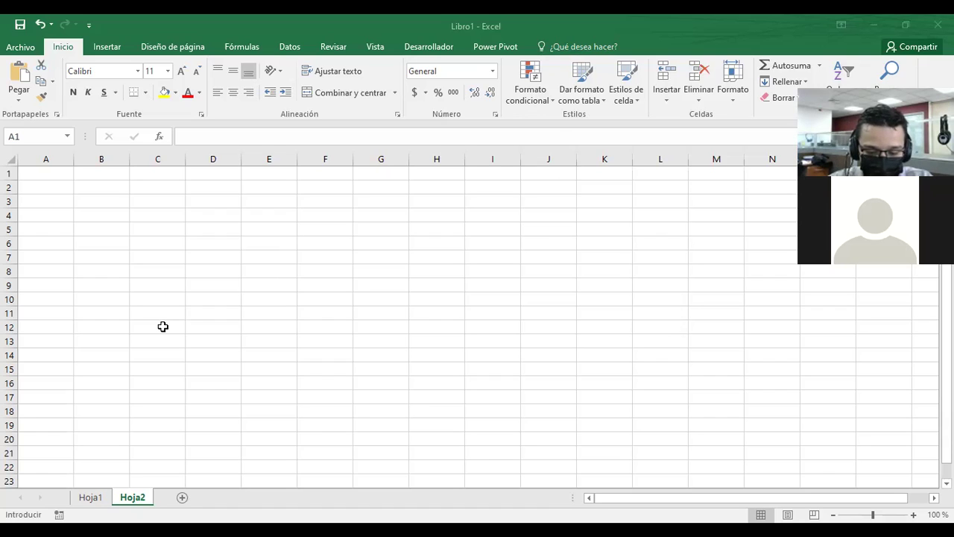
key("Return")
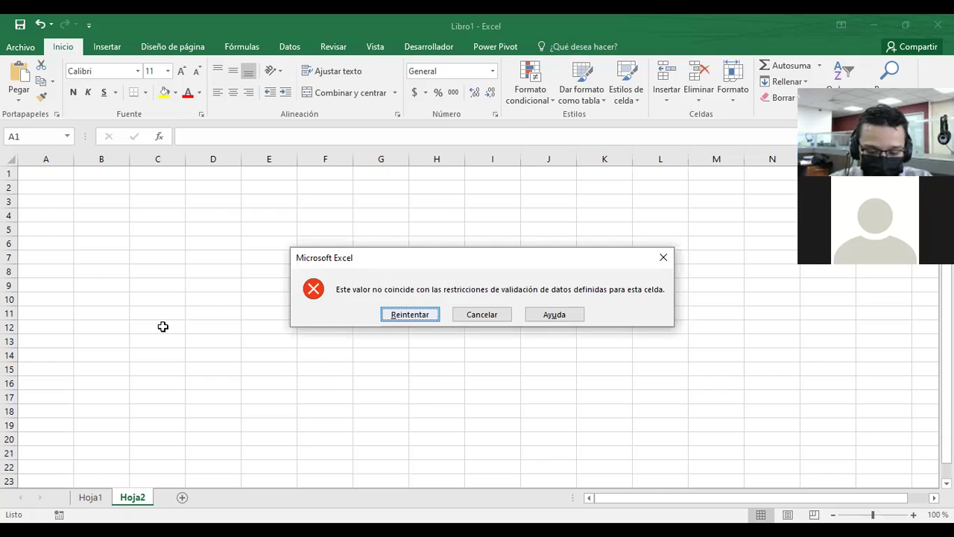
key("Escape")
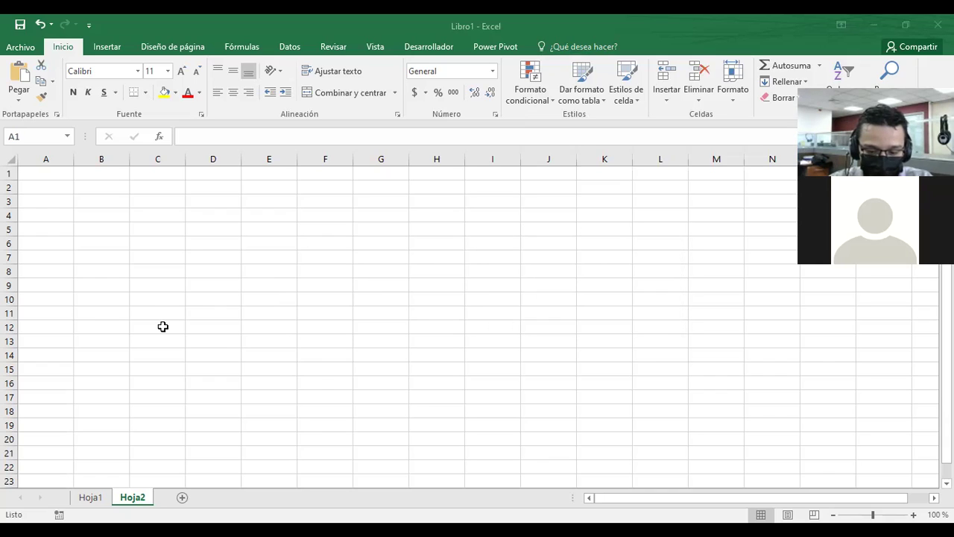
key("Return")
key("Escape")
Raise the maximum text length to 50 and try another entry in A1
key("shift+F10")
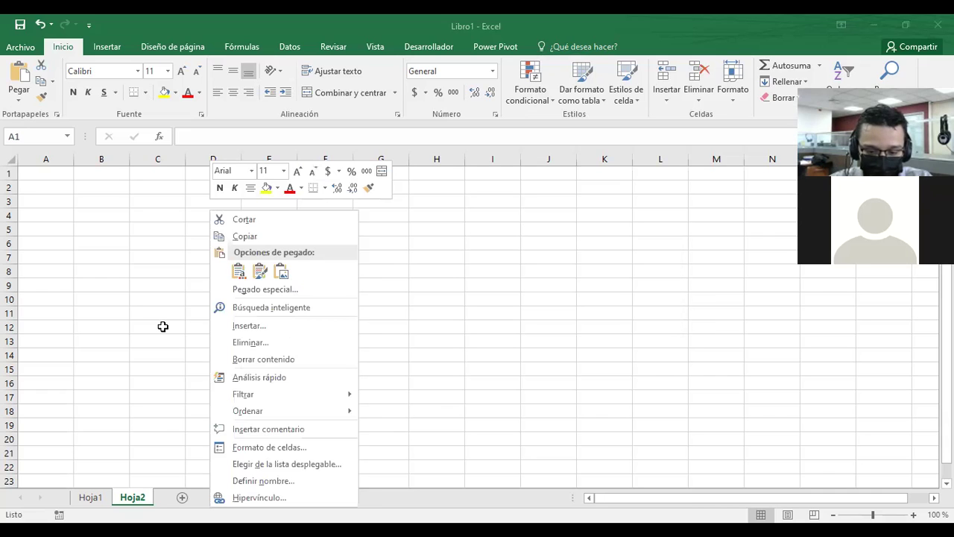
key("alt+d")
key("l")
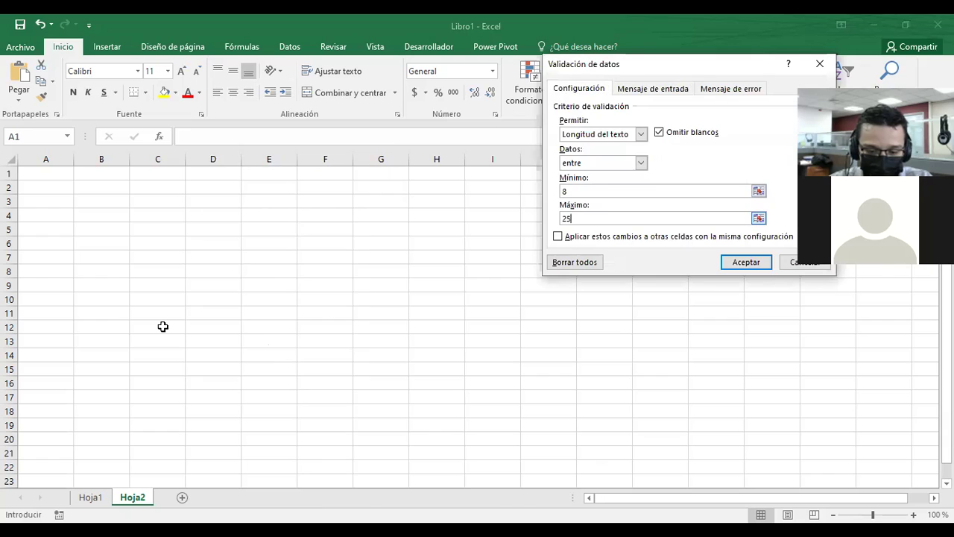
key("BackSpace")
key("BackSpace")
type("50")
key("Return")
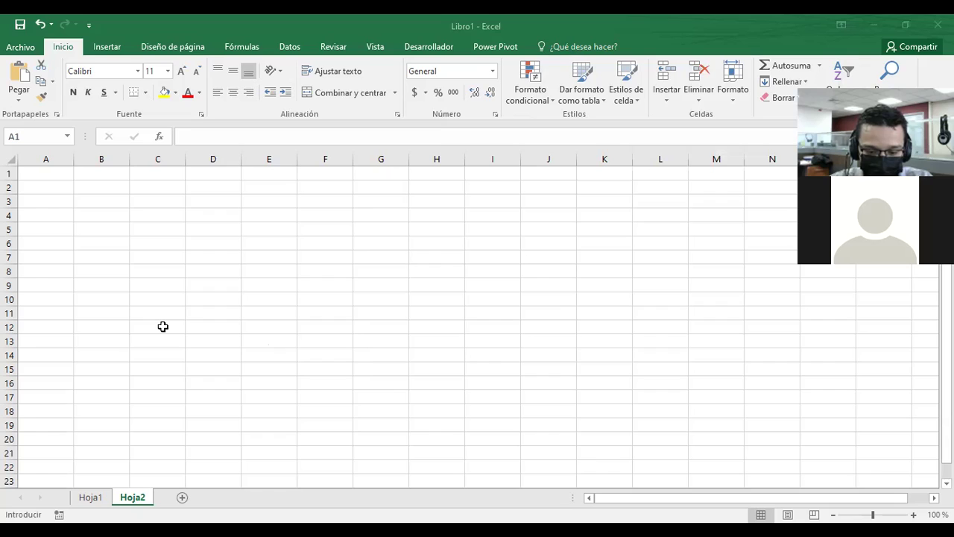
key("Escape")
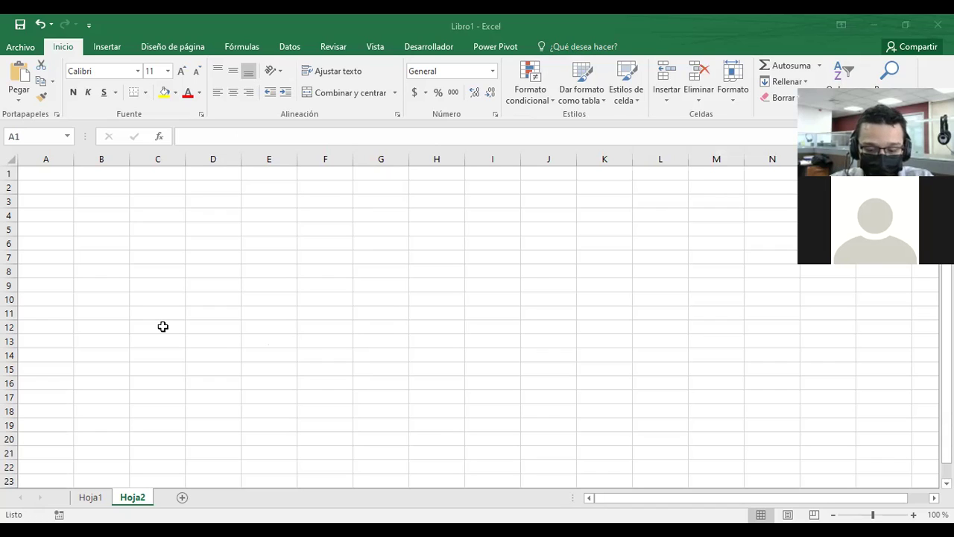
Set A1's validation to Número entero with minimum 0 and maximum 10
key("shift+F10")
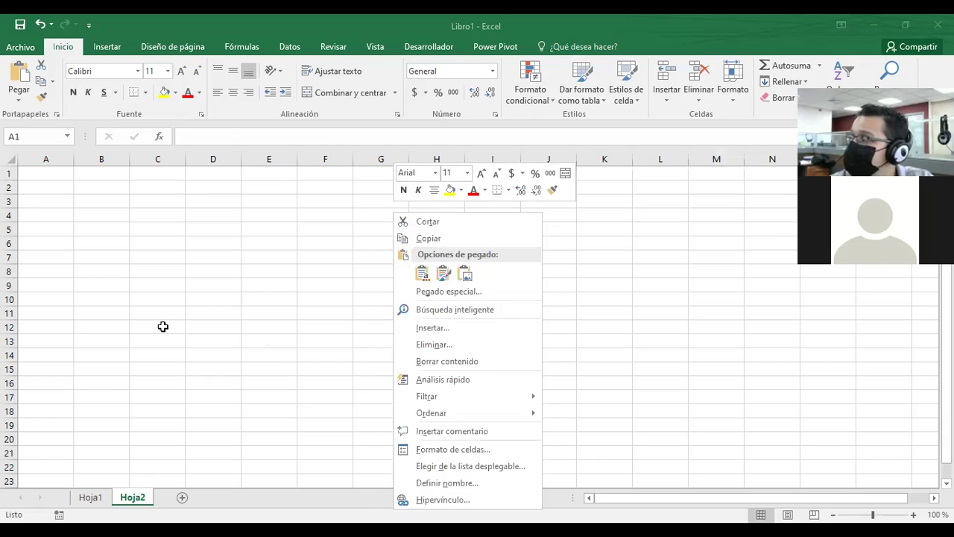
key("Escape")
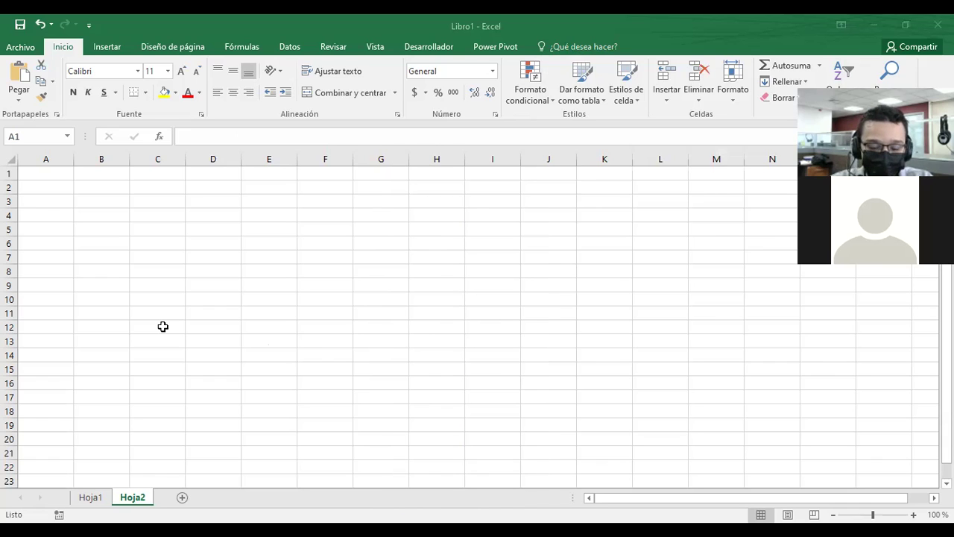
key("alt+d")
key("v")
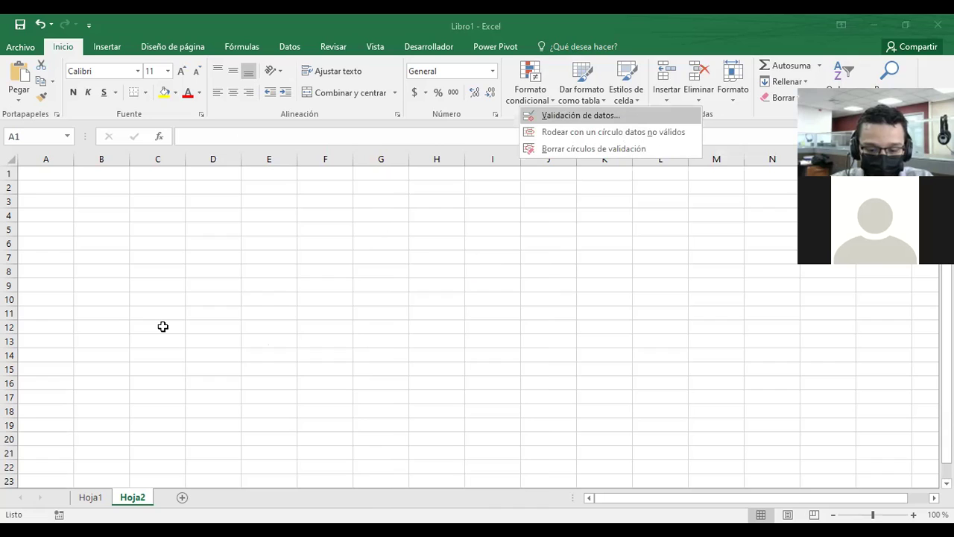
key("v")
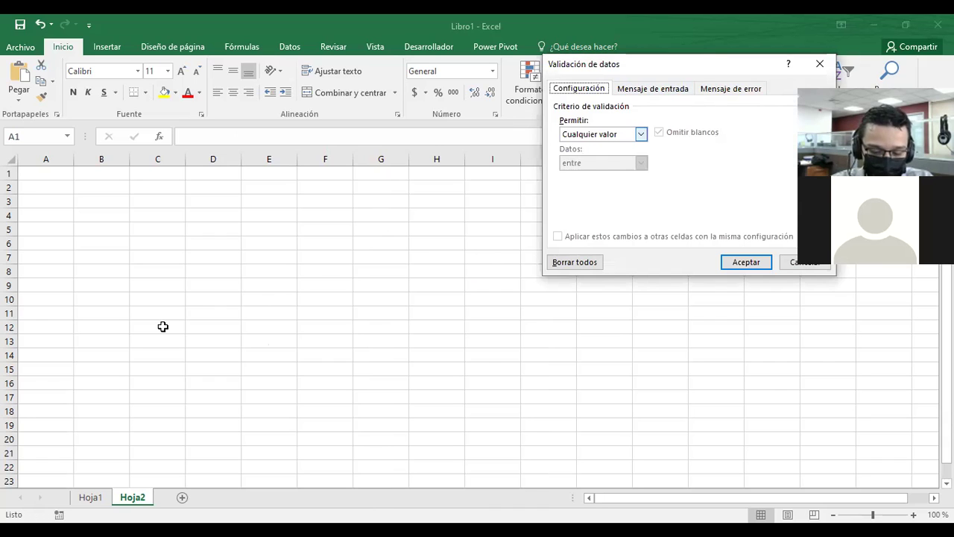
key("alt+Down")
key("Up")
key("Up")
key("Up")
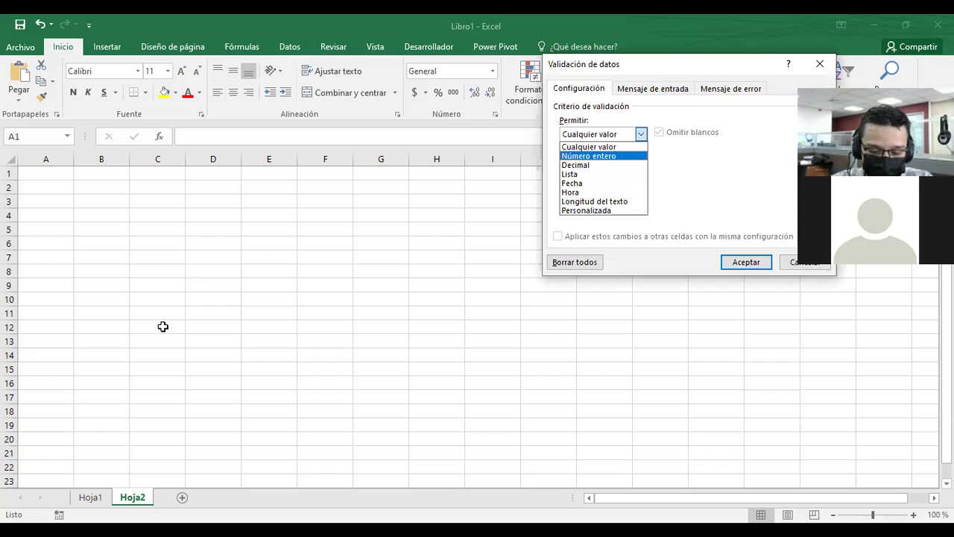
key("Return")
key("Tab")
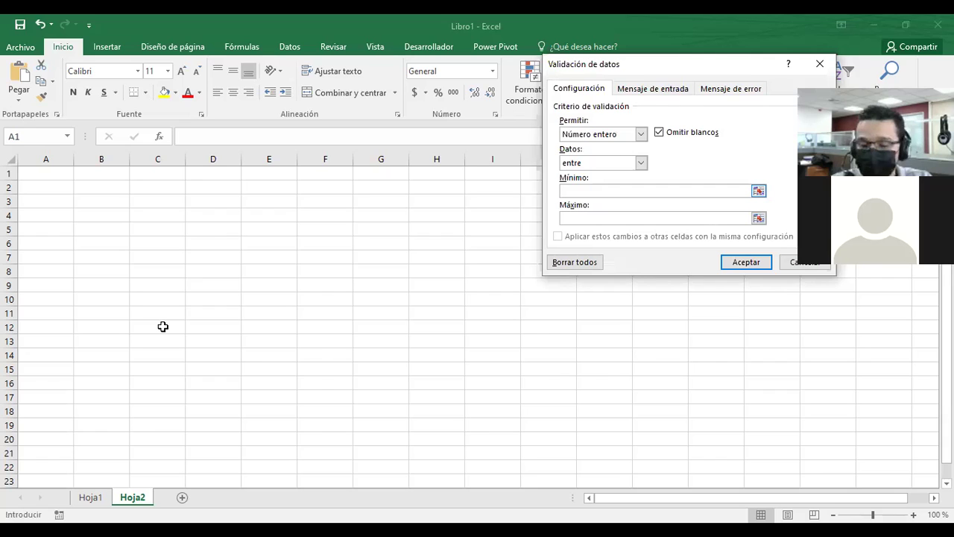
type("0")
key("Tab")
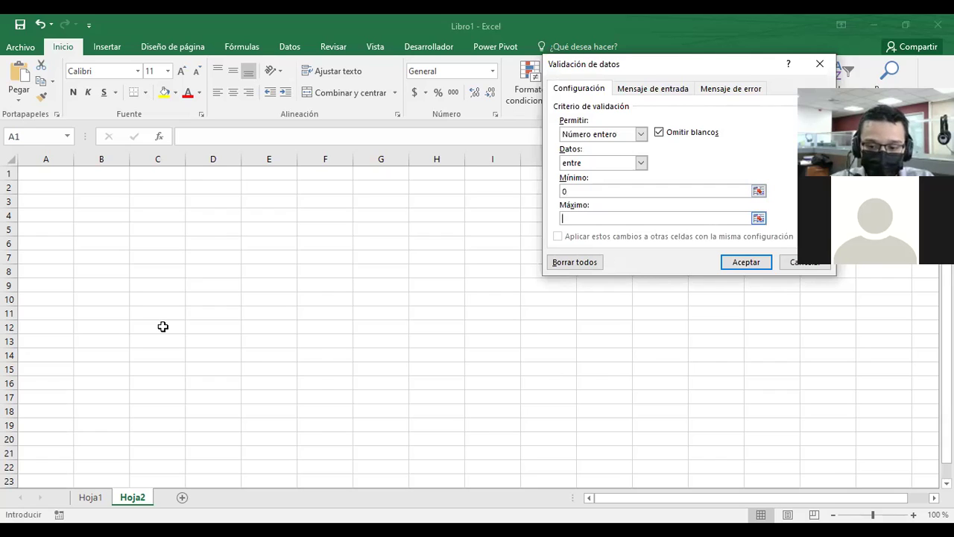
type("10")
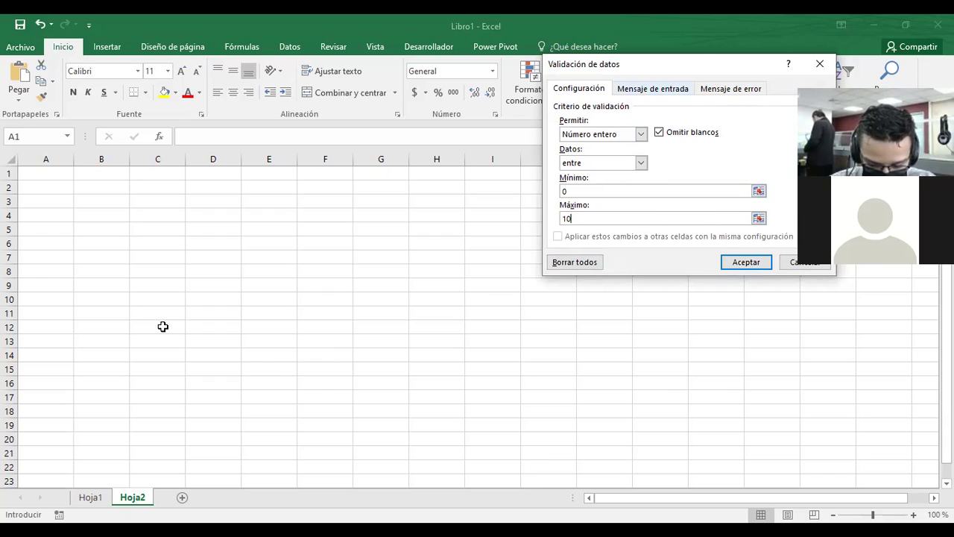
key("ctrl+Tab")
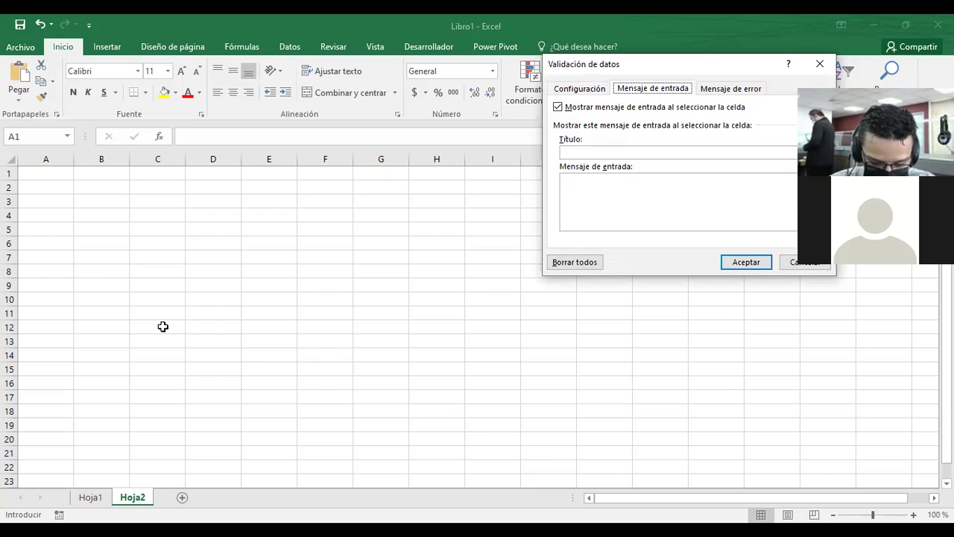
Set the error alert style to Información
key("ctrl+Tab")
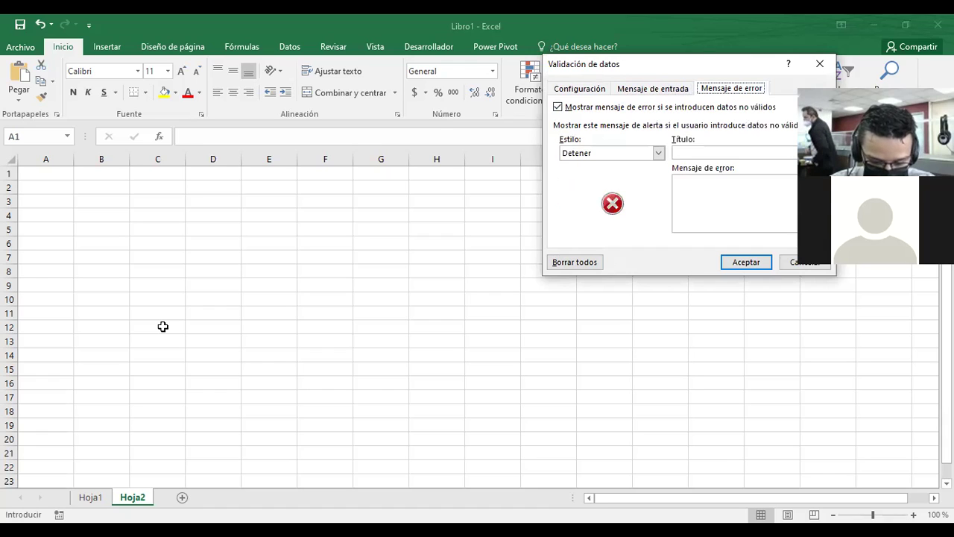
key("Tab")
key("Tab")
key("alt+Down")
key("Down")
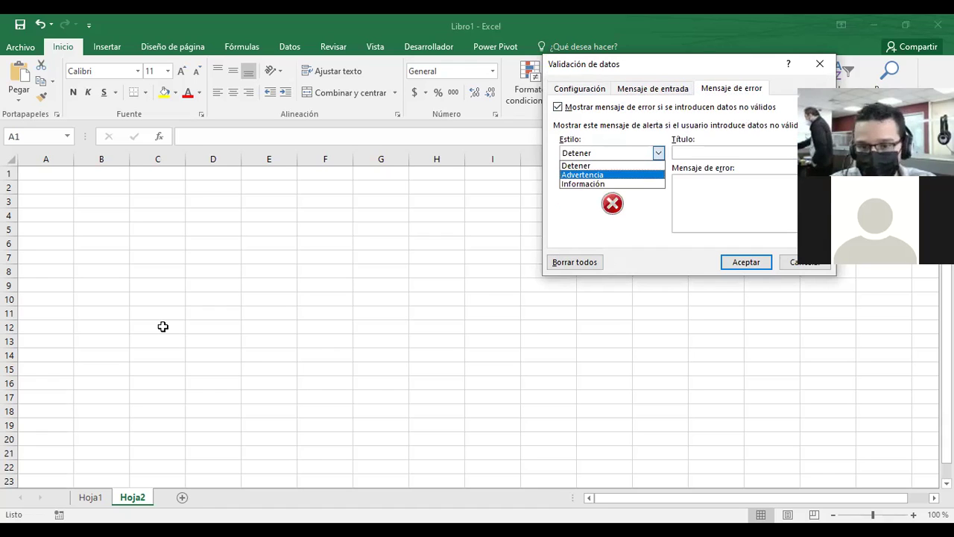
key("Return")
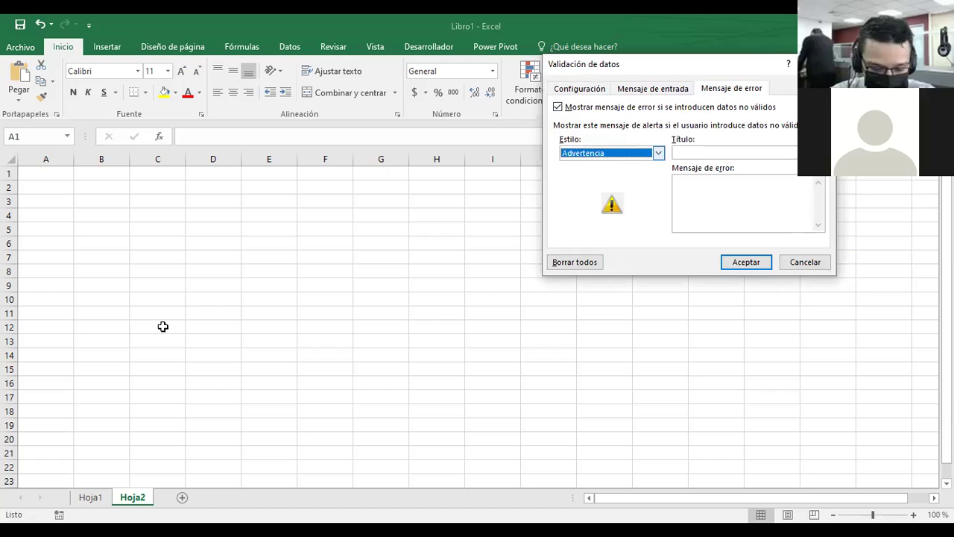
key("alt+Down")
key("Down")
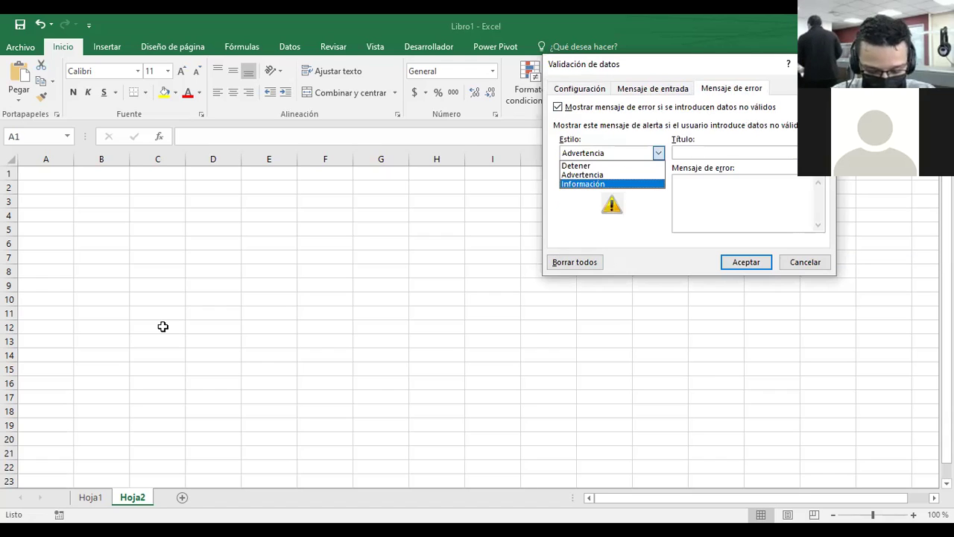
key("Return")
Enter the alert title 'Ojo!!' and the message 'Verifique sus datos'
key("Tab")
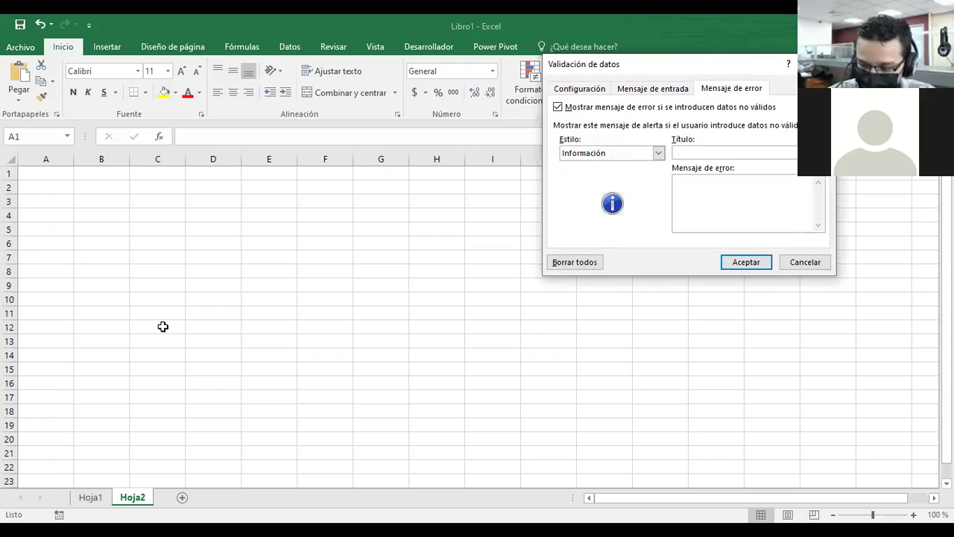
type("ol3")
key("BackSpace")
key("BackSpace")
key("BackSpace")
type("Ojo")
type(";")
key("BackSpace")
key("BackSpace")
type("!!")
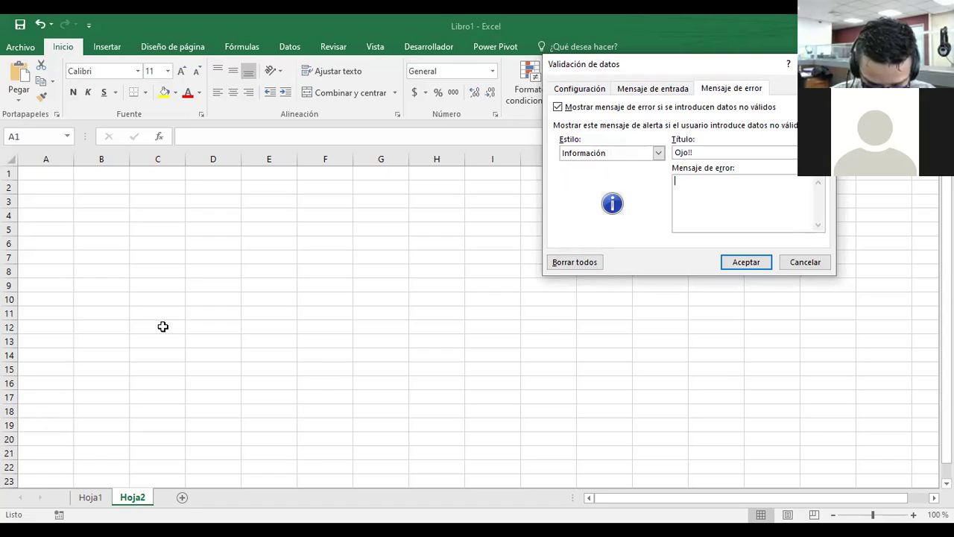
type("Veri")
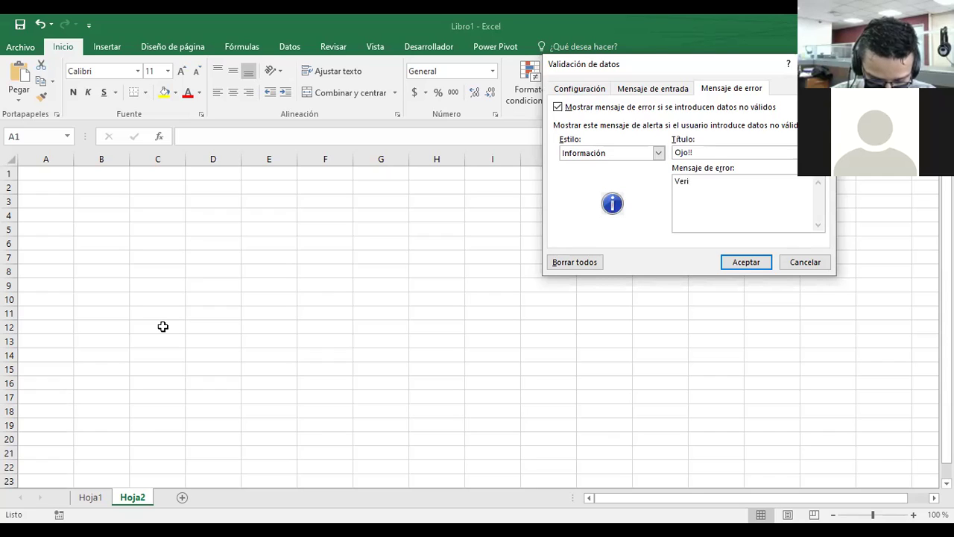
type("fique sus datos")
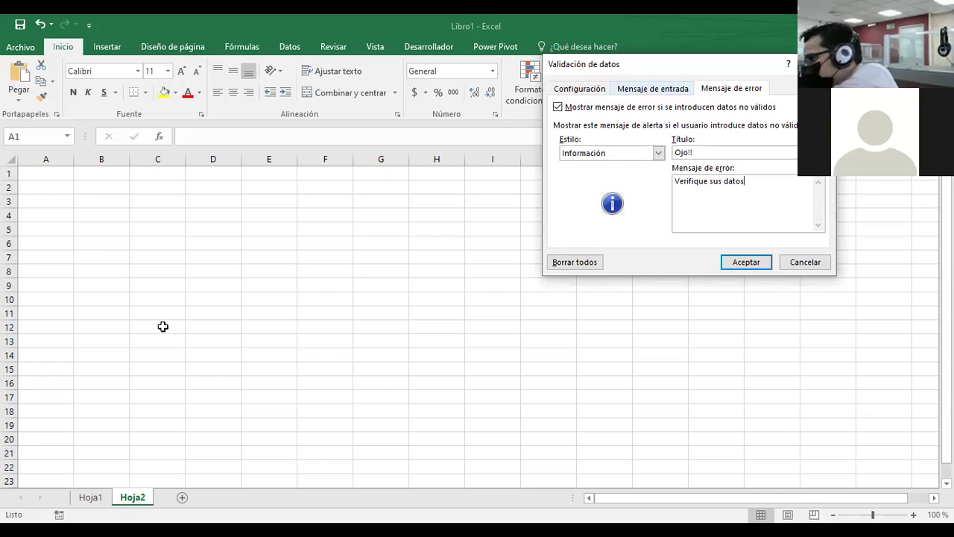
key("ctrl+shift+Tab")
key("Tab")
key("Tab")
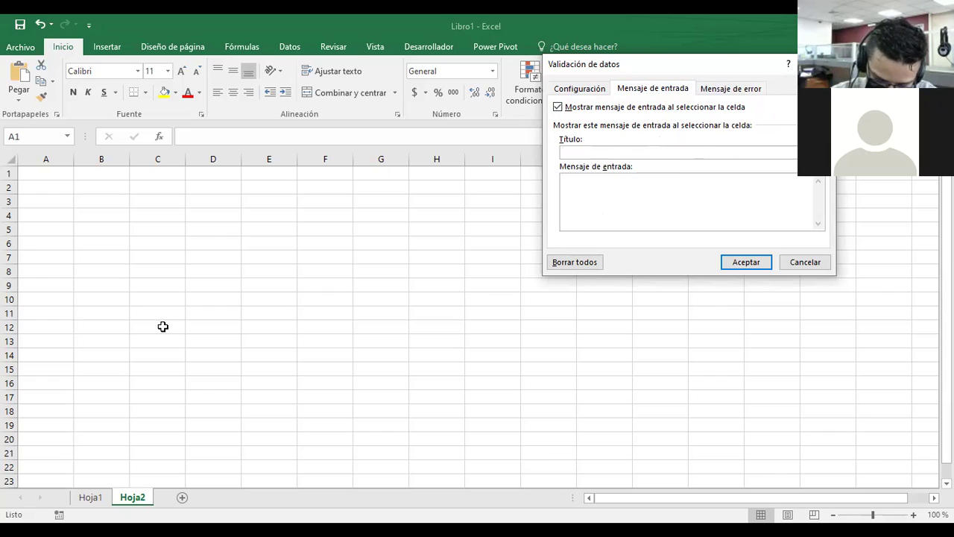
Enter the input message 'Debe ser un dato de 0 a 10' and accept the dialog
type("DE")
key("BackSpace")
type("ebe ")
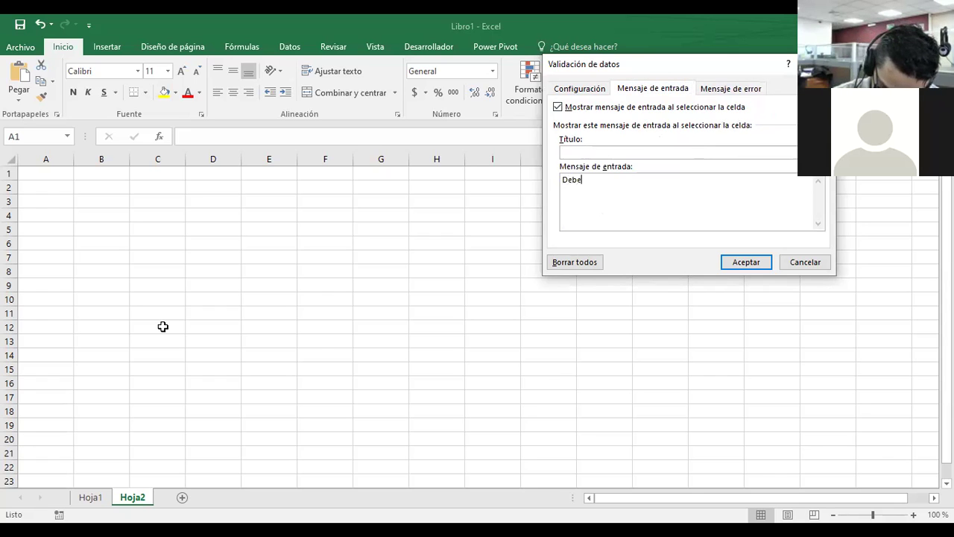
type("ser una")
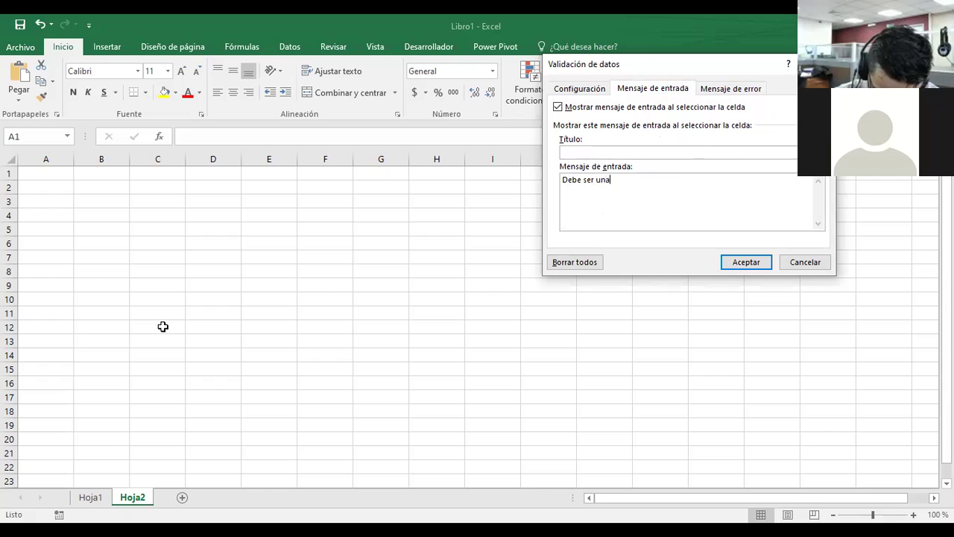
key("BackSpace")
key("BackSpace")
type("dato de ")
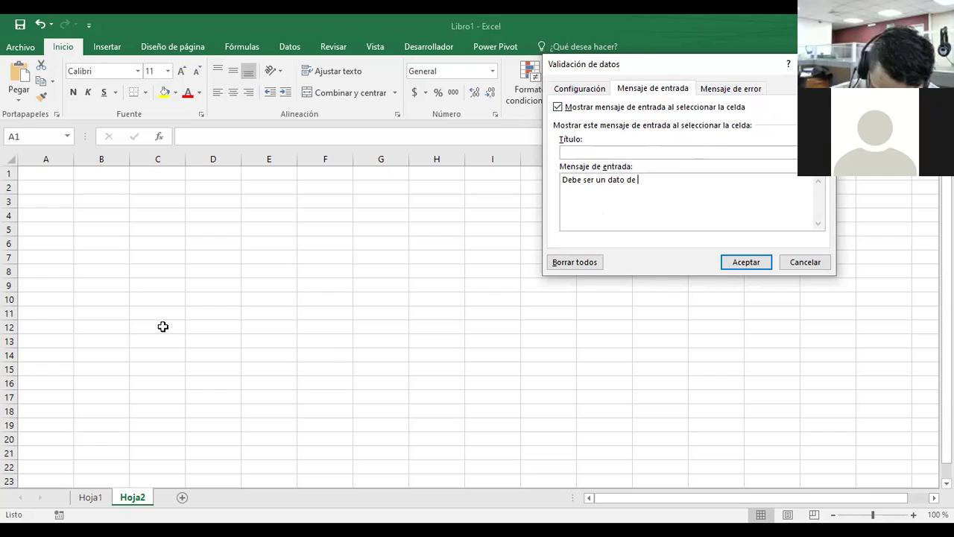
type("0 a 10")
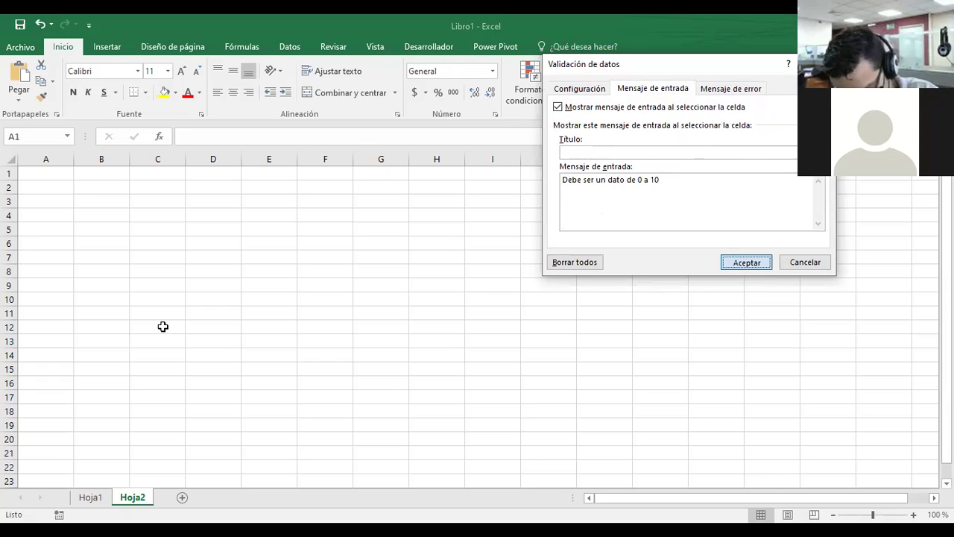
key("Return")
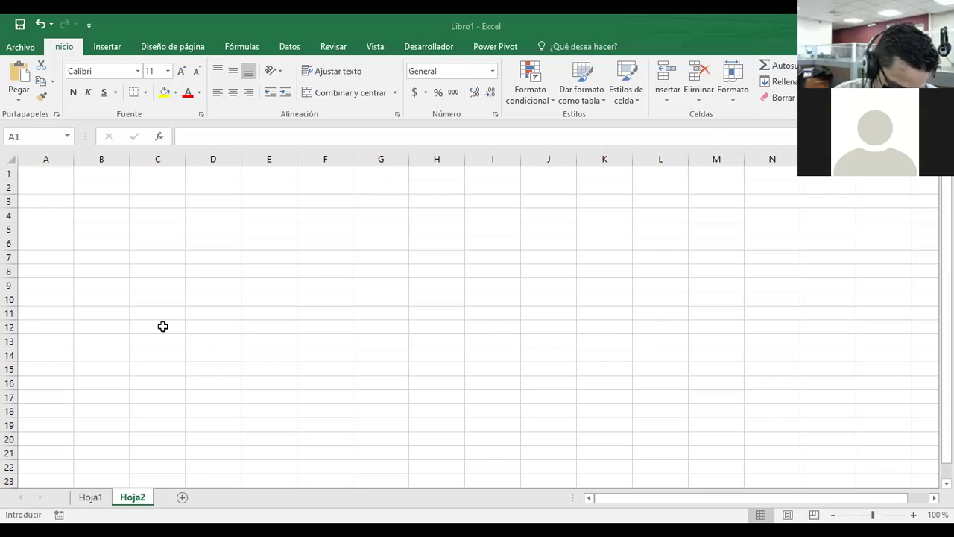
key("Return")
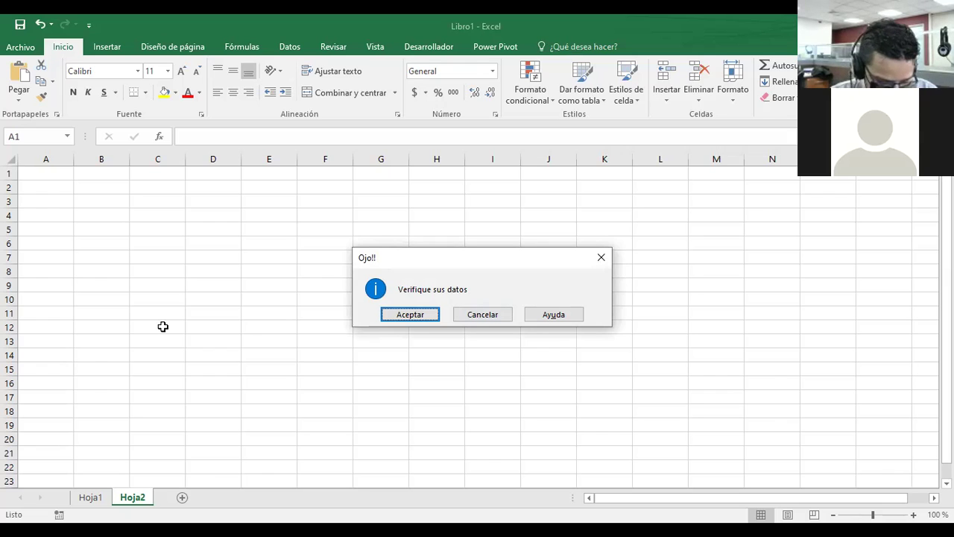
key("Return")
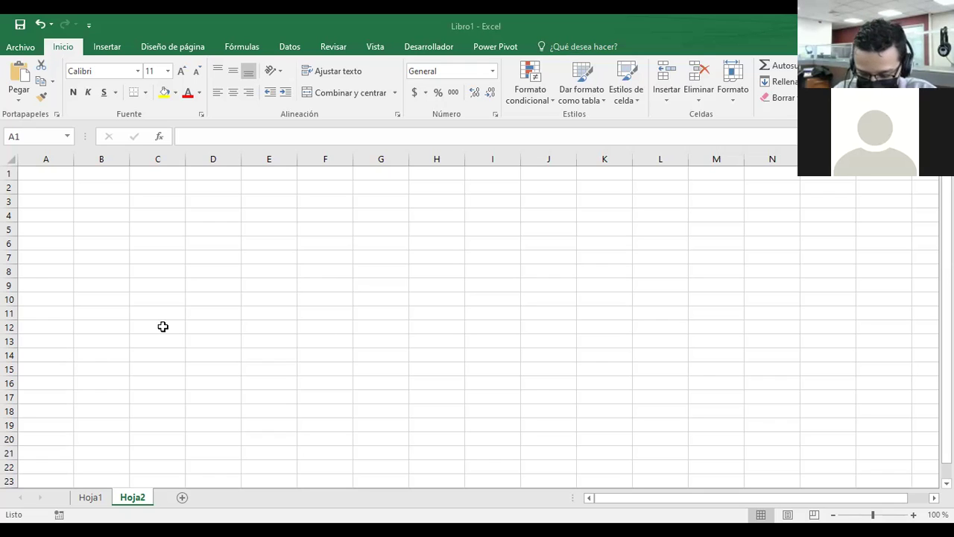
key("alt+o")
key("f")
key("c")
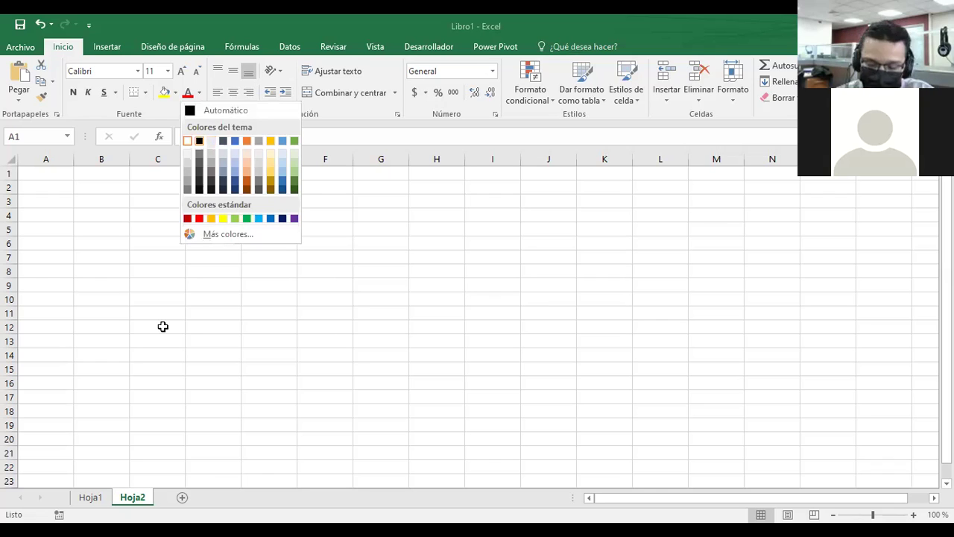
key("Escape")
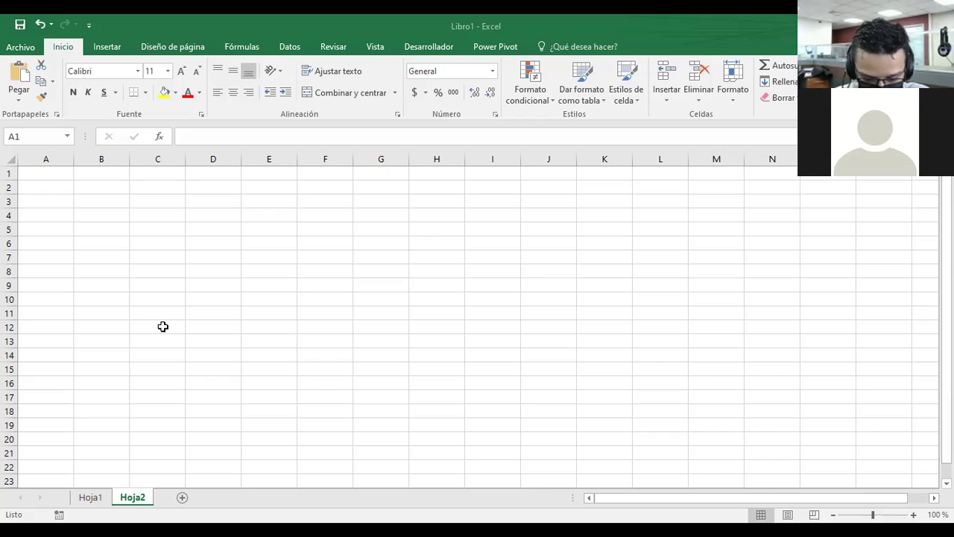
key("alt+d")
key("l")
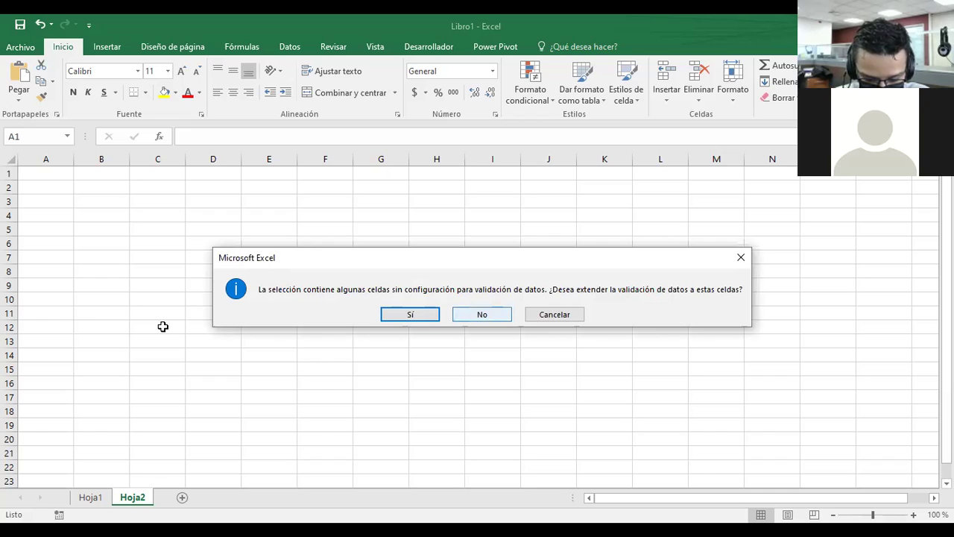
Decline extending validation to other cells and close the settings without saving
key("Tab")
key("Return")
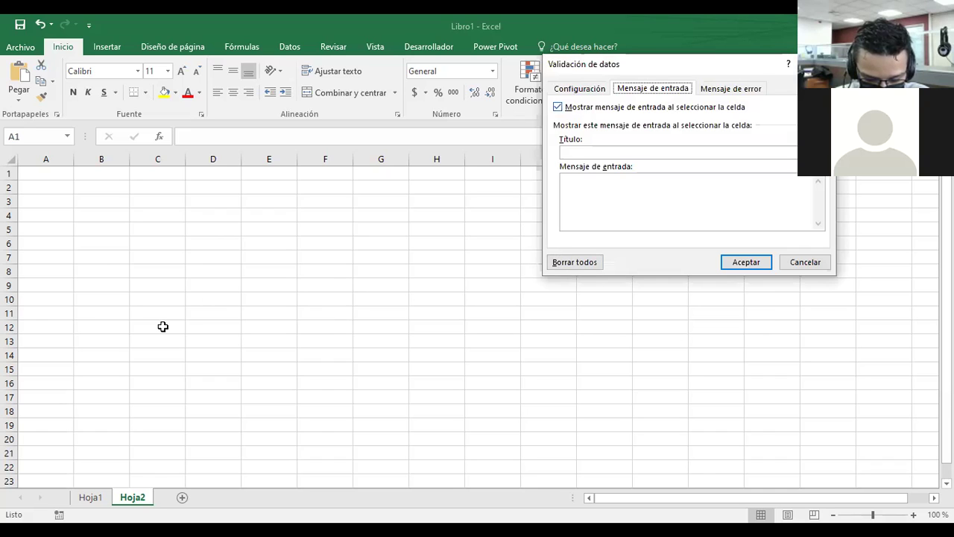
key("ctrl+shift+Tab")
key("Tab")
key("Return")
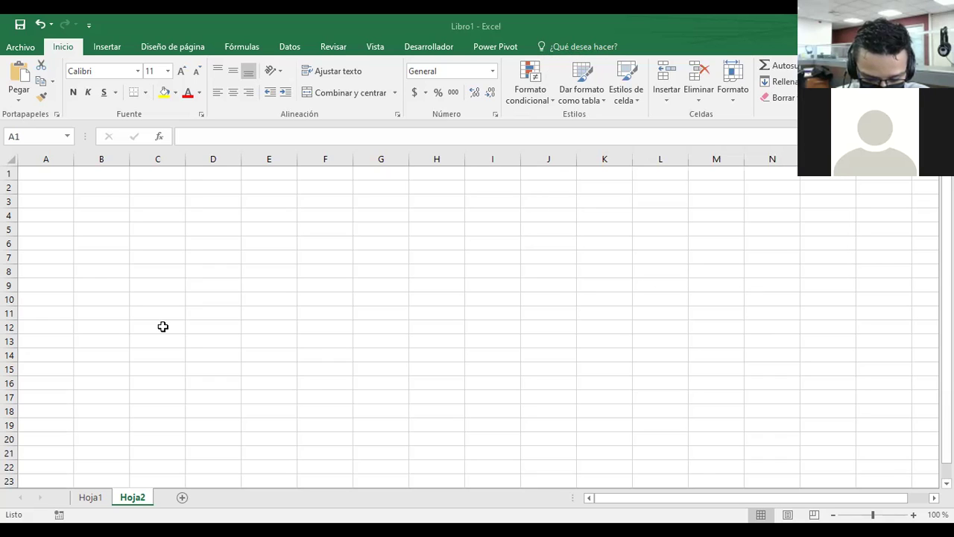
Reopen Data Validation and allow only whole numbers from 0 to 10
key("alt+d")
key("v")
key("v")
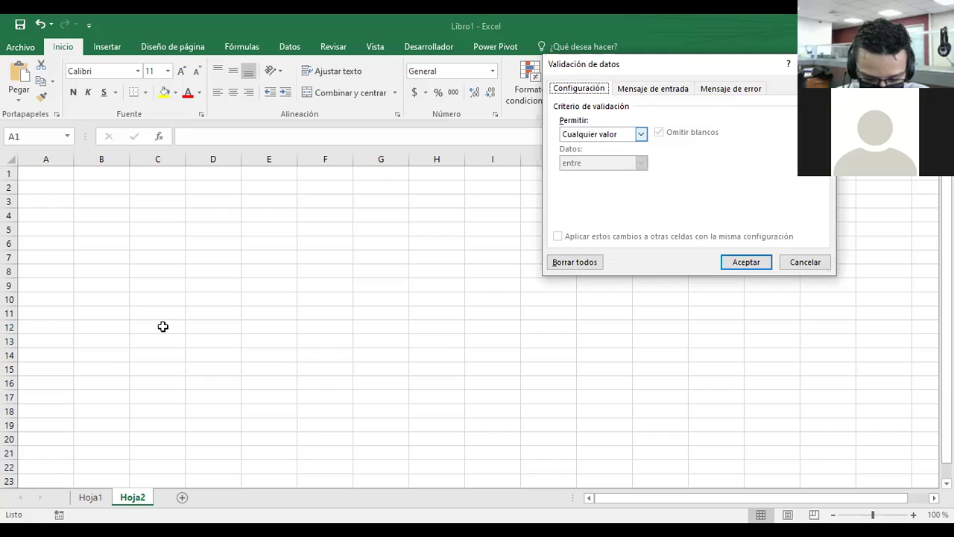
key("alt+Down")
key("Down")
key("Down")
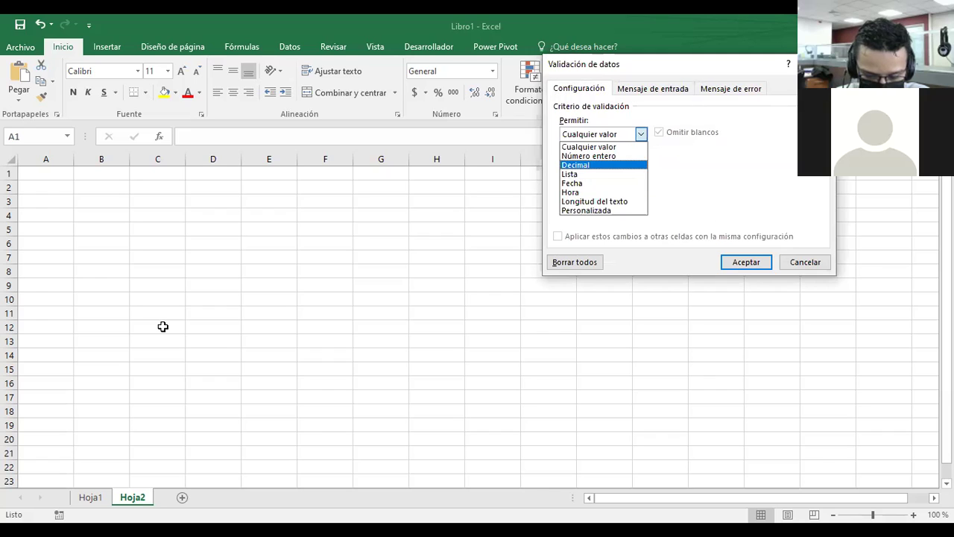
key("Up")
key("Return")
key("Tab")
key("Tab")
key("Tab")
type("0")
key("Tab")
type("10")
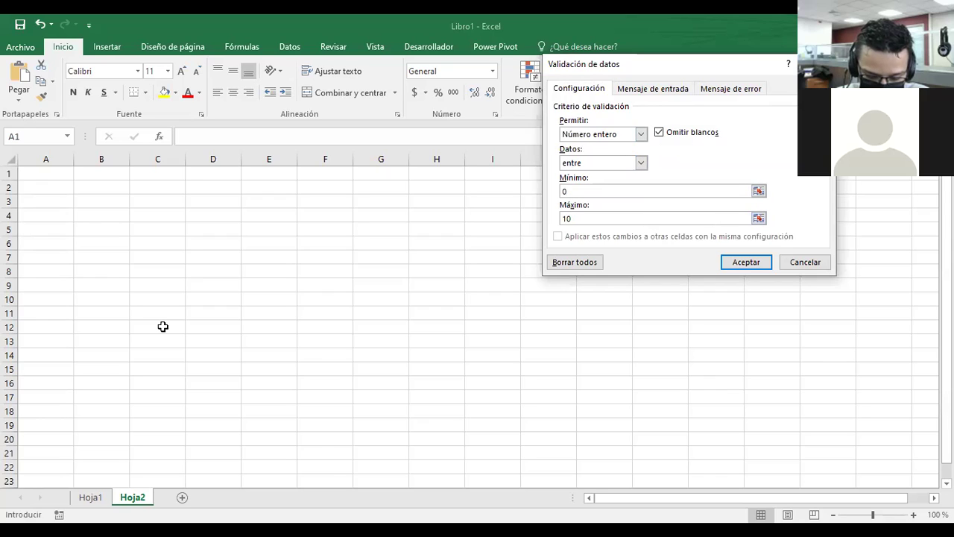
Add a Detener error alert titled 'Nota' with message 'No valido!' and apply the rule
key("ctrl+Tab")
key("ctrl+Tab")
key("Tab")
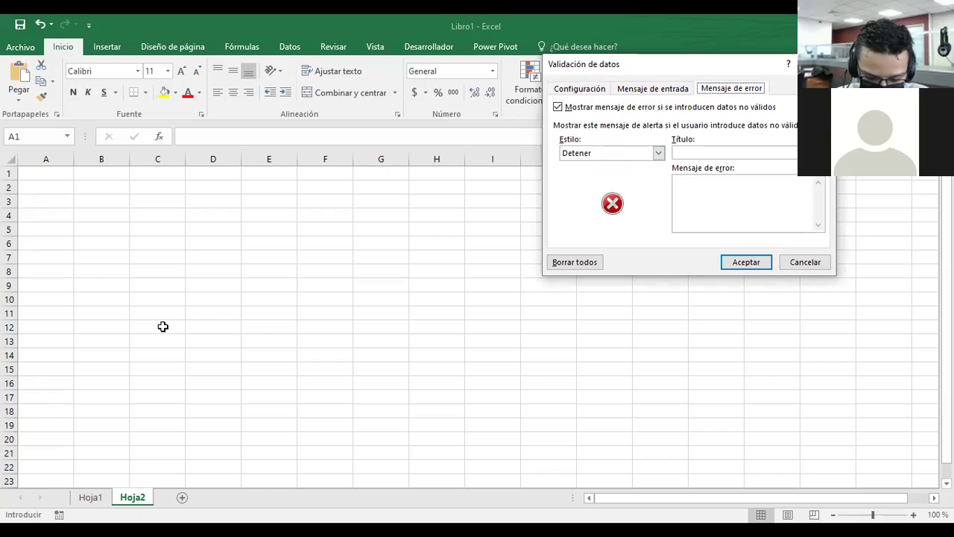
key("Tab")
type("Nota")
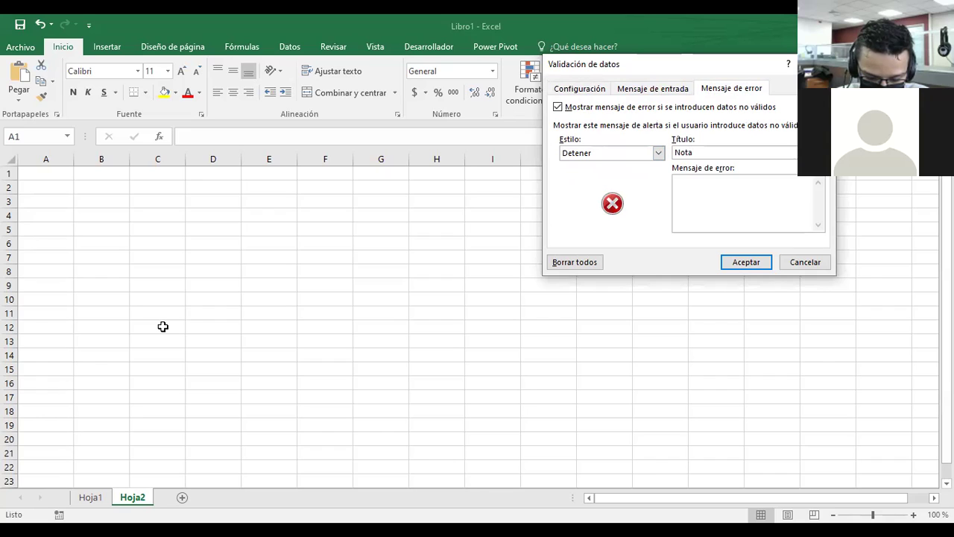
type("No valido")
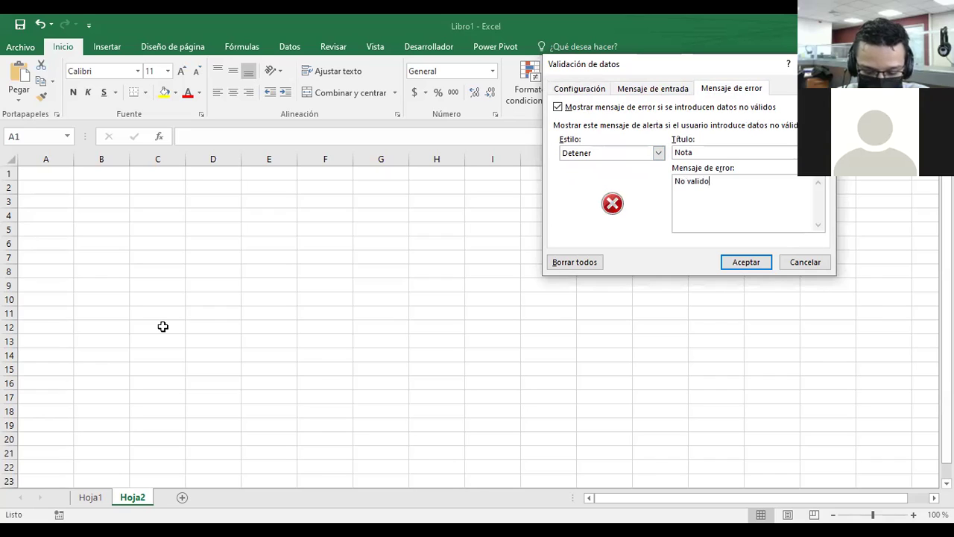
key("Tab")
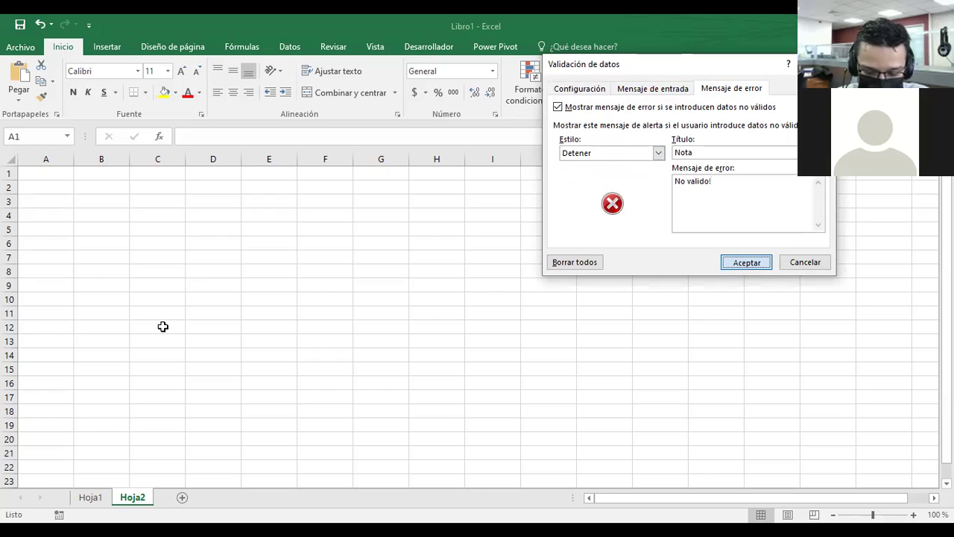
key("Return")
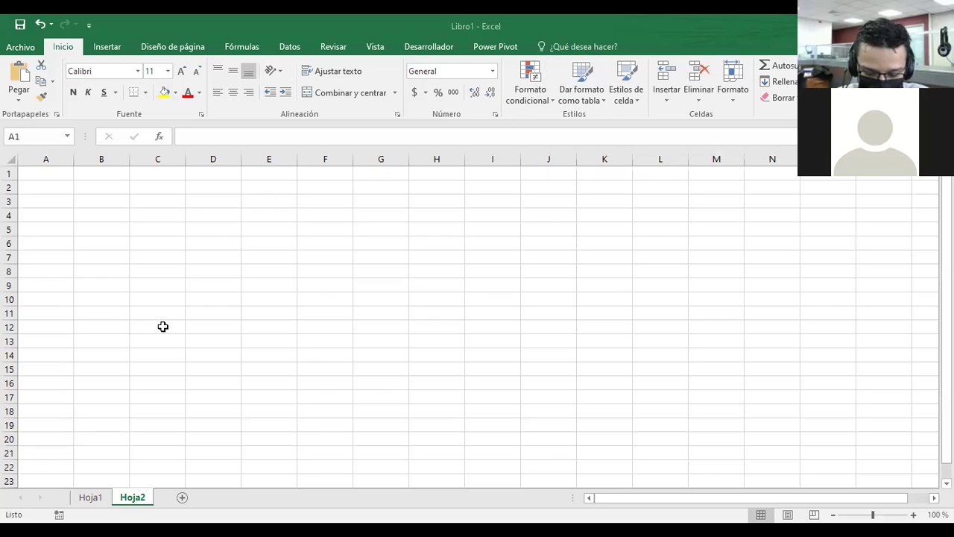
type("=")
key("Return")
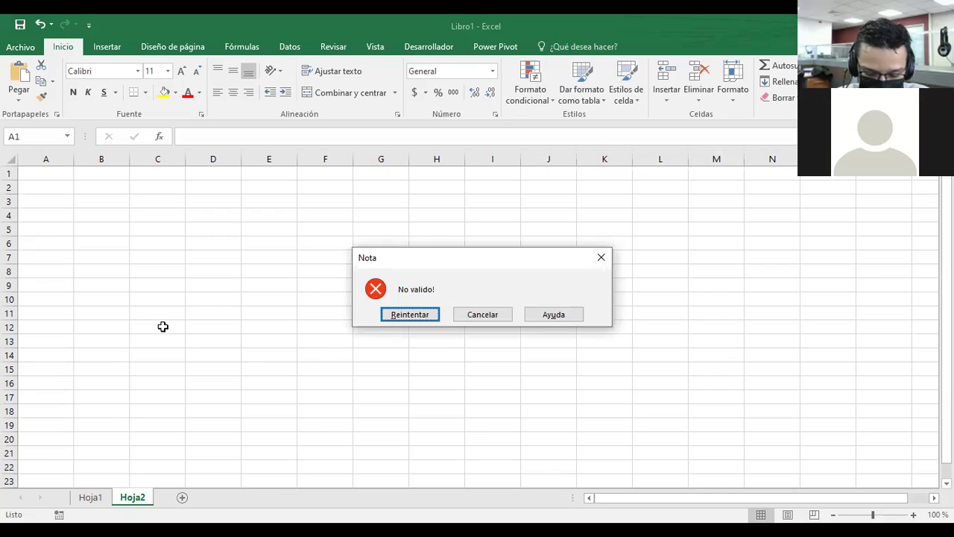
key("Escape")
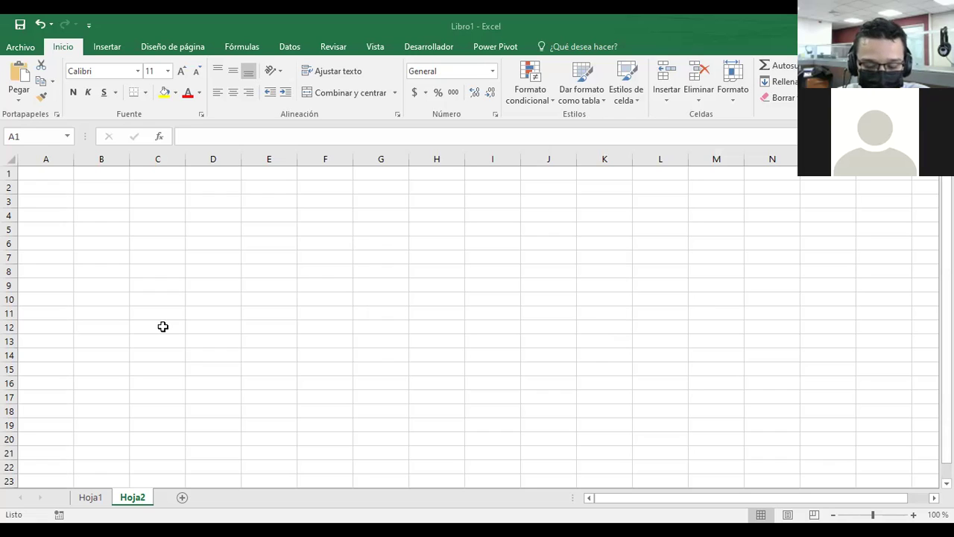
key("Return")
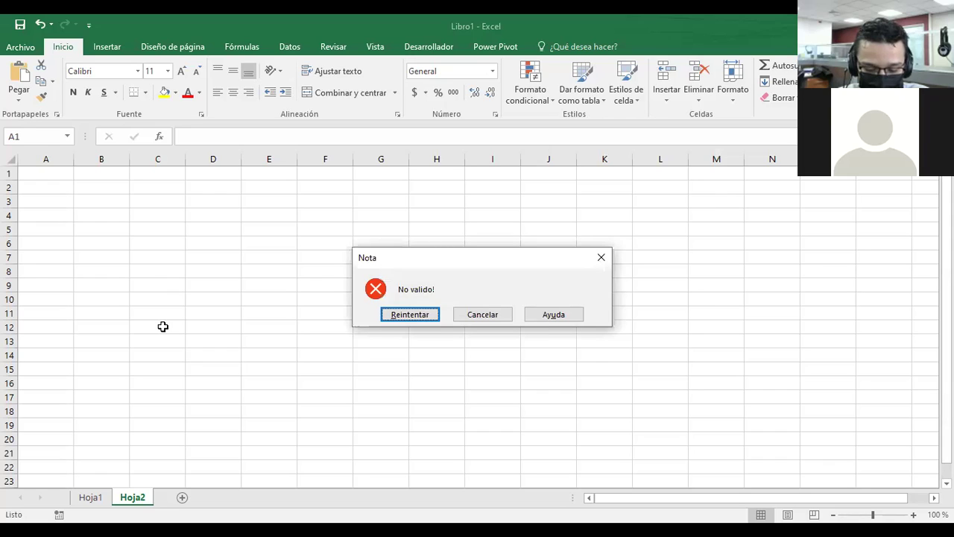
key("Escape")
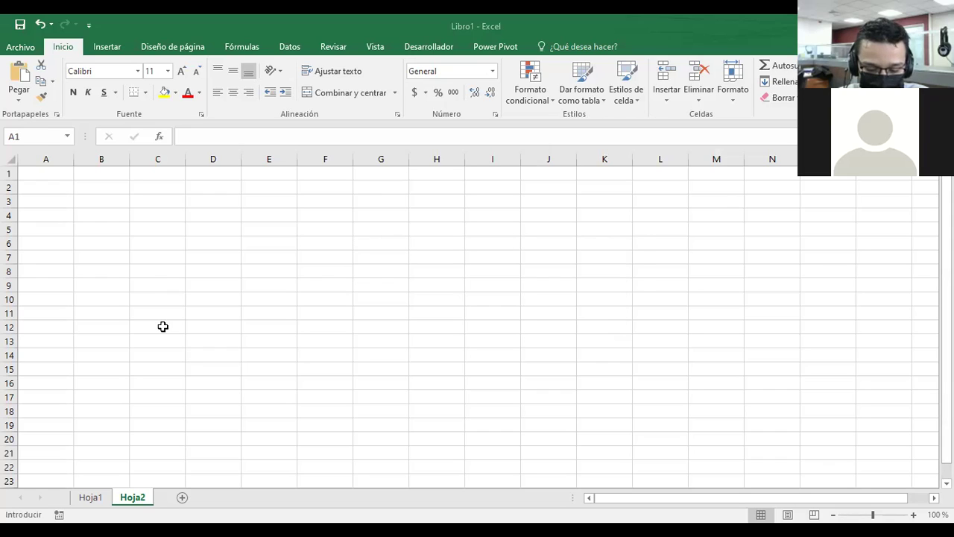
key("Return")
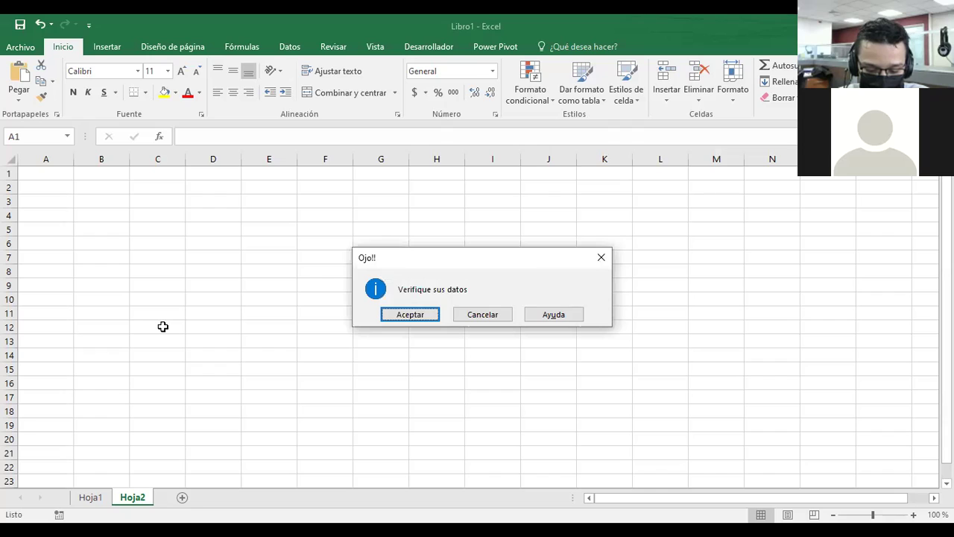
key("Return")
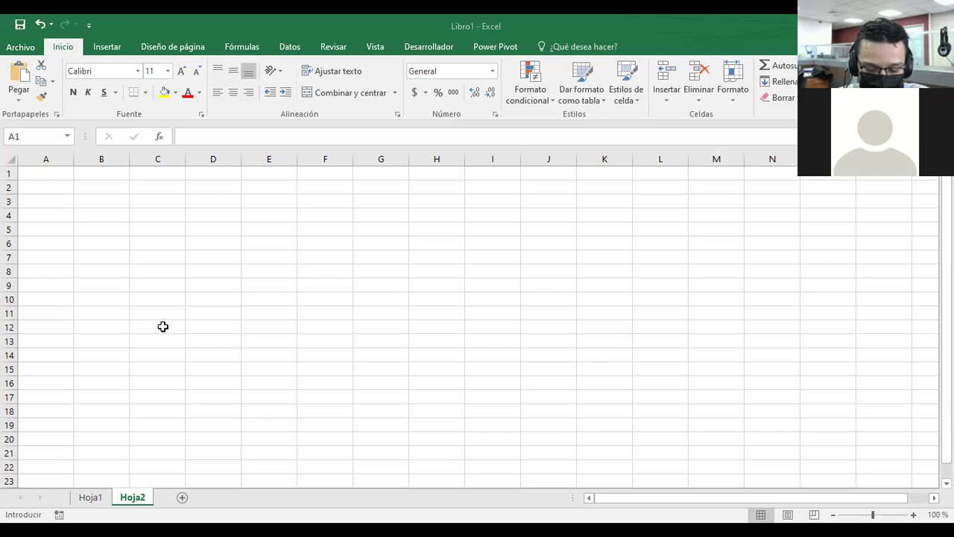
key("Return")
Dismiss the 'No valido!' error alert
key("Escape")
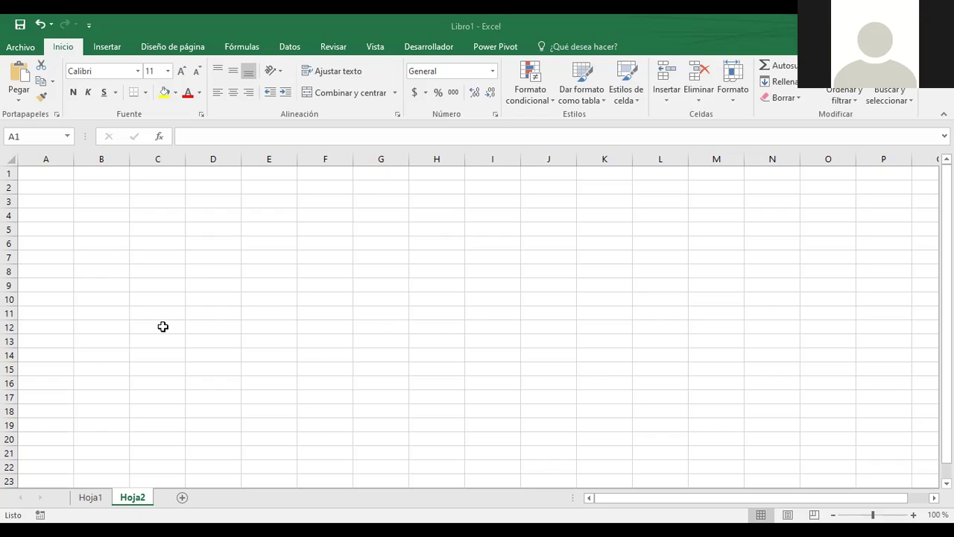
key("shift+F10")
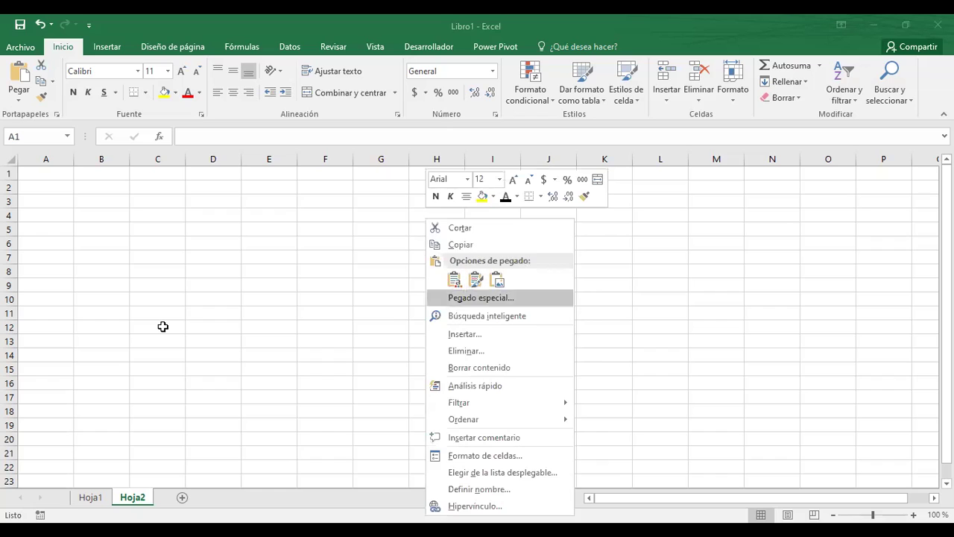
key("Return")
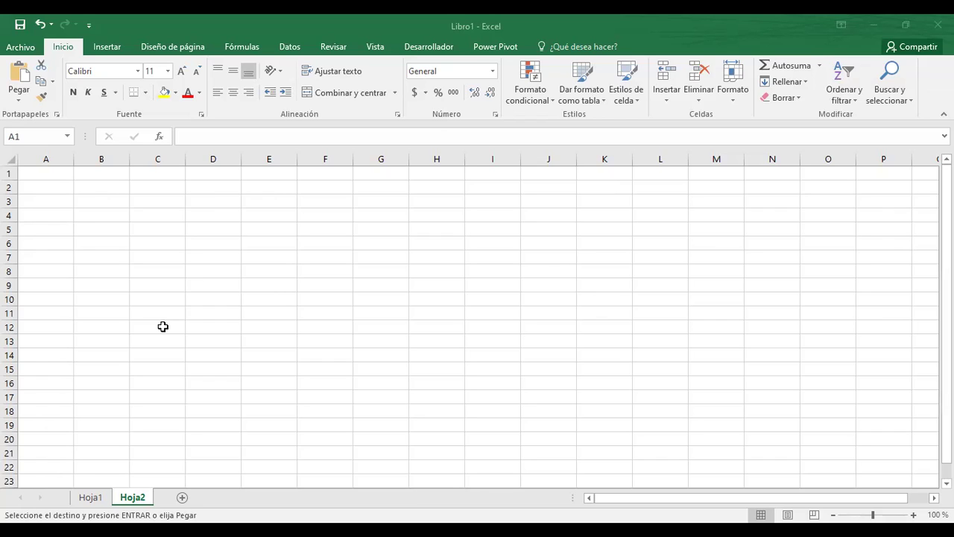
key("alt+o")
key("v")
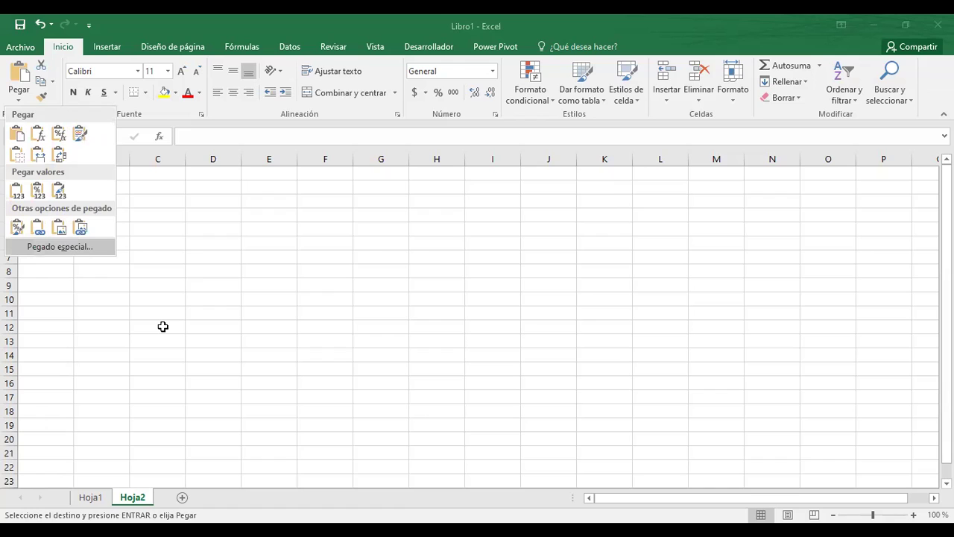
key("Return")
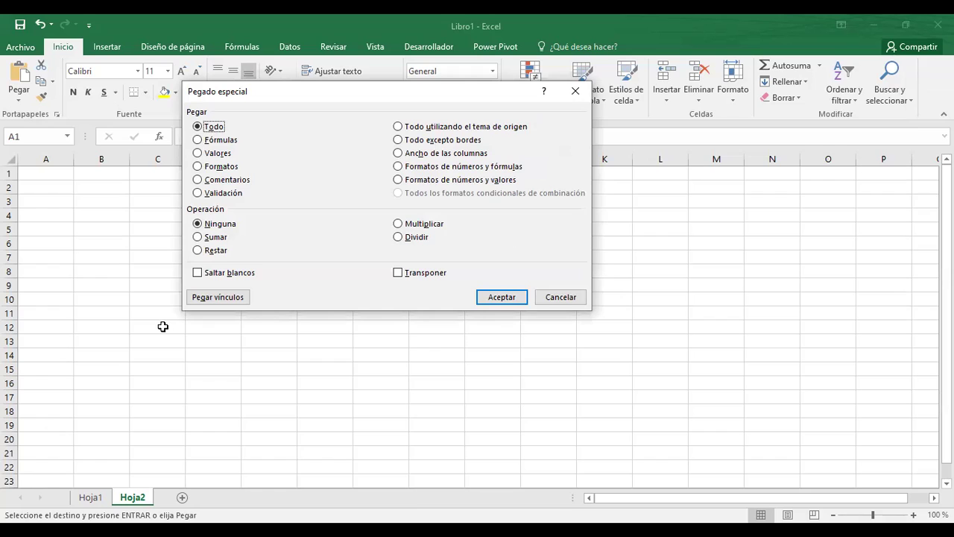
key("Return")
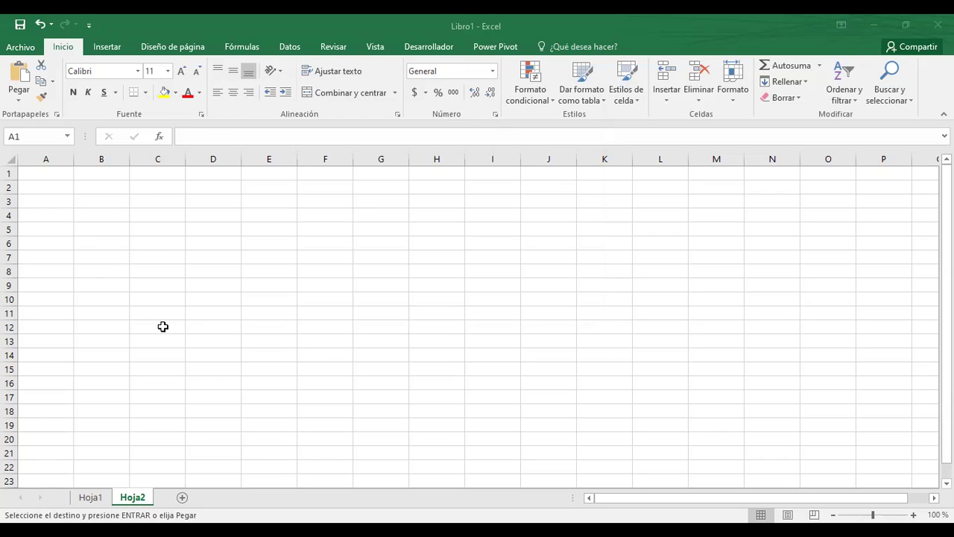
Exit copy mode after copying A1
key("Escape")
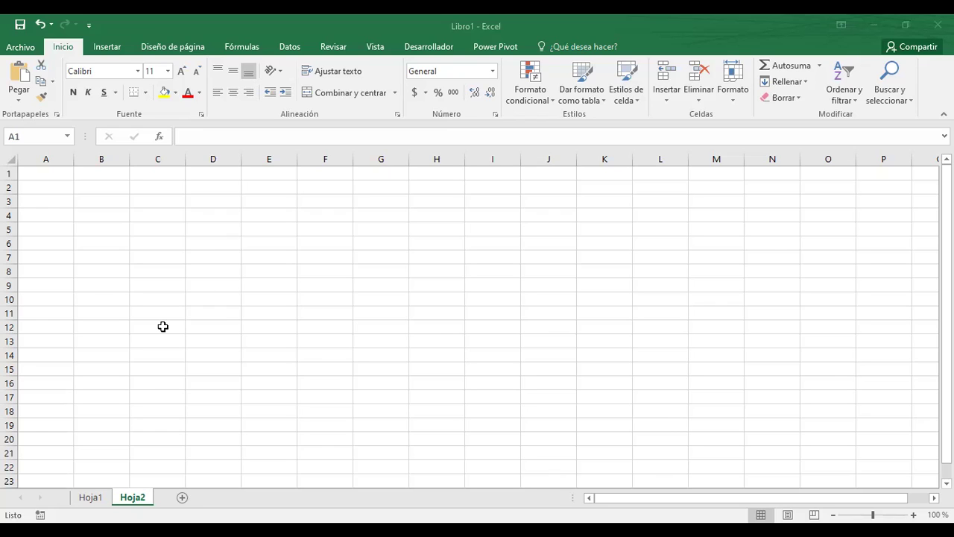
Copy the cell and paste it with all its settings using Pegado especial > Todo
key("shift+F10")
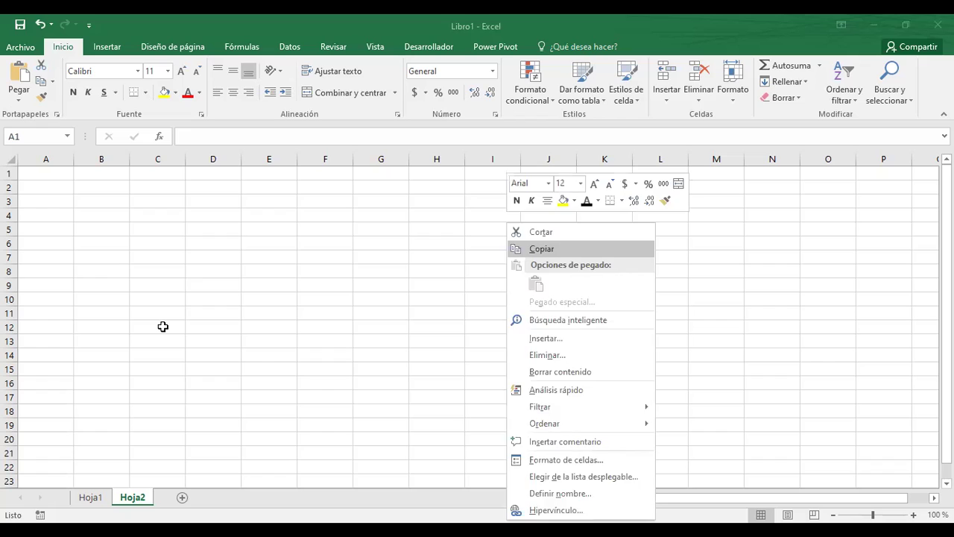
key("c")
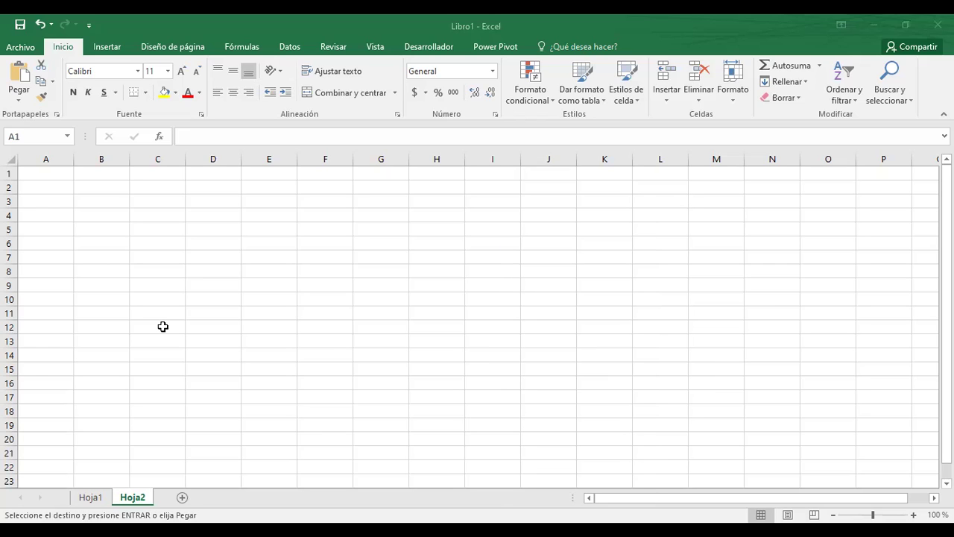
key("shift+F10")
key("Down")
key("Down")
key("Down")
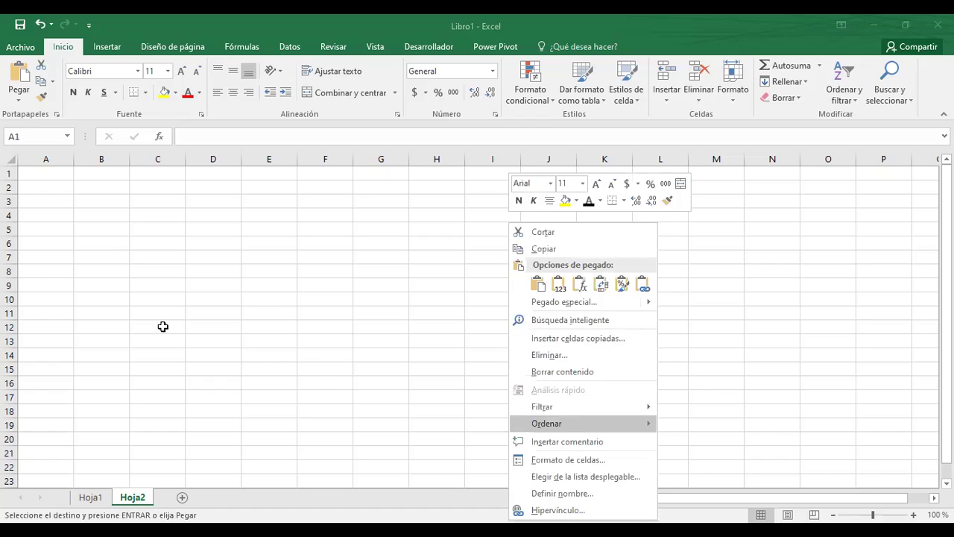
key("Up")
key("Up")
key("Up")
key("Up")
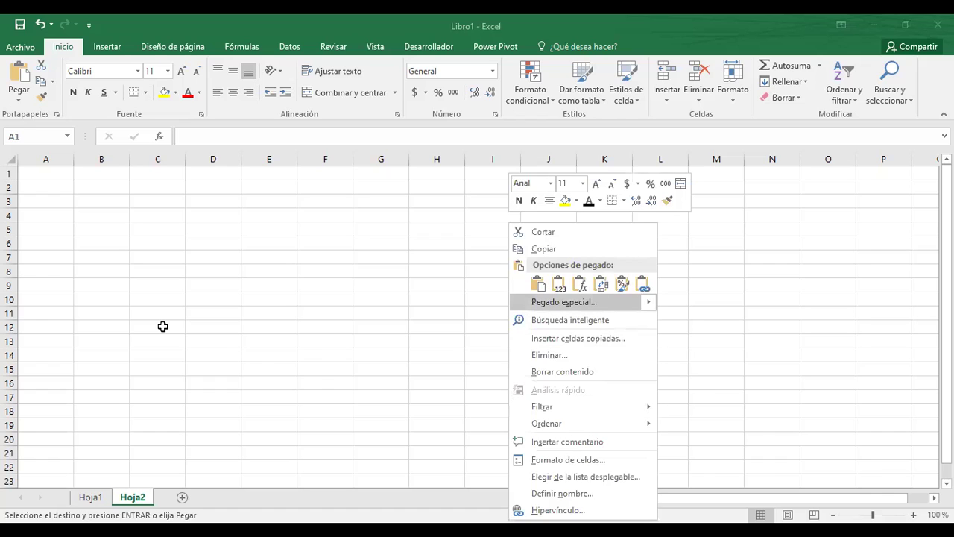
key("Right")
key("Return")
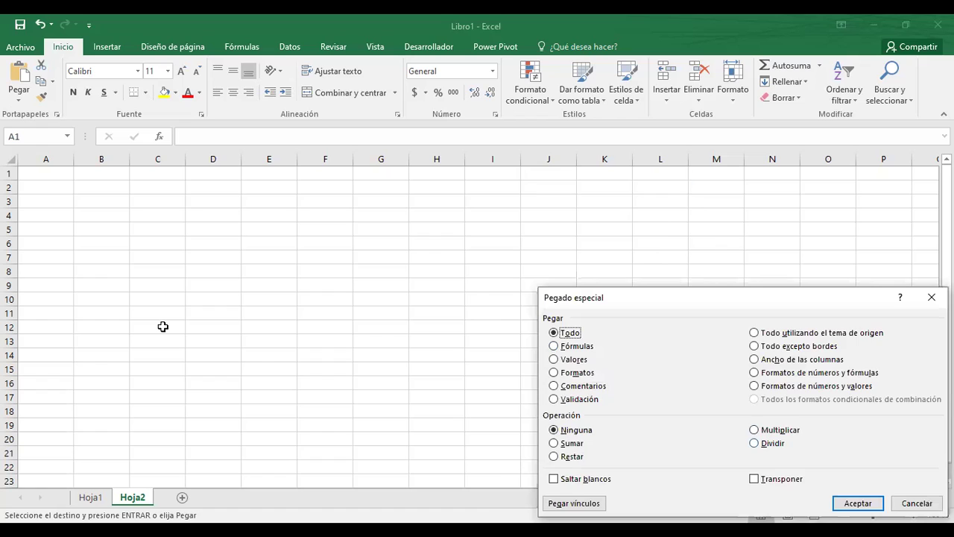
key("Tab")
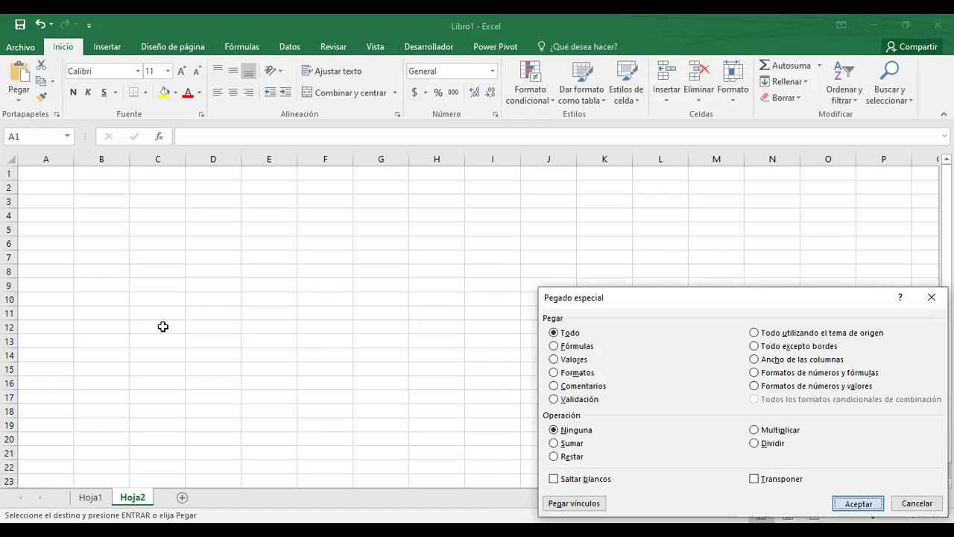
key("Return")
Test two entries in the pasted cell, dismissing each 'No valido!' alert
key("Escape")
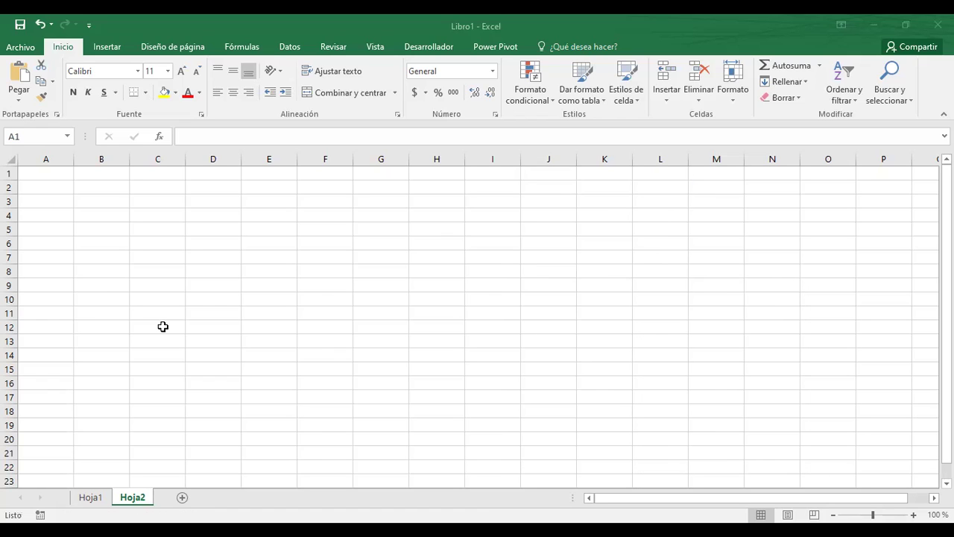
key("Return")
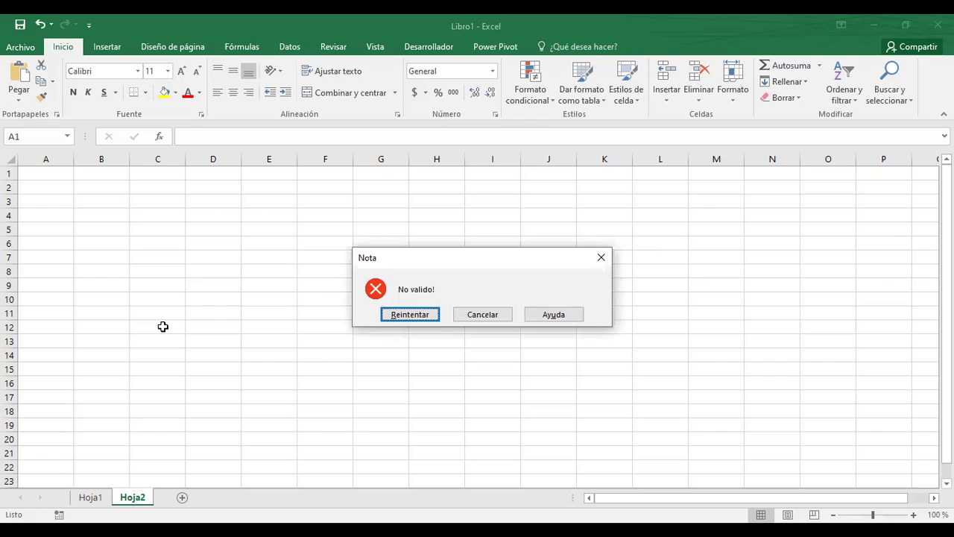
key("Escape")
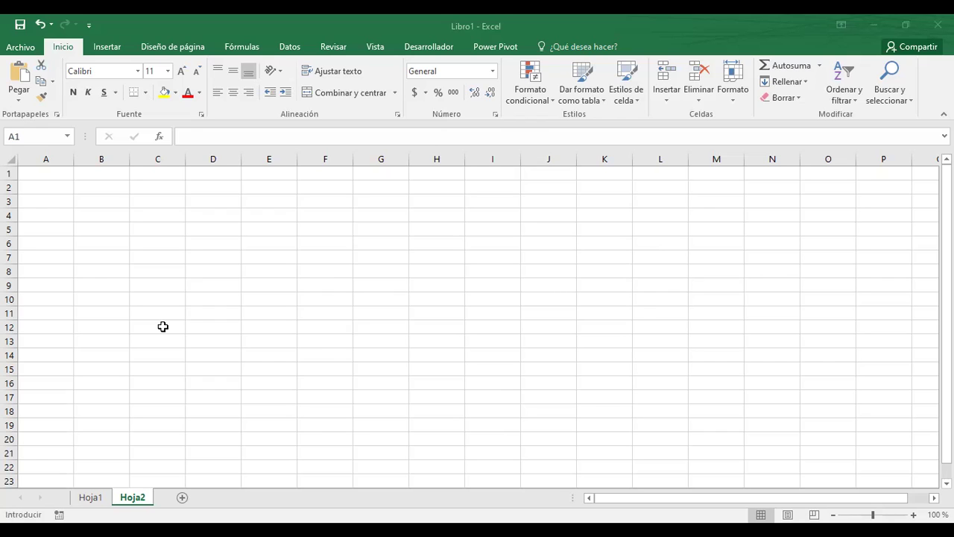
key("Return")
key("Escape")
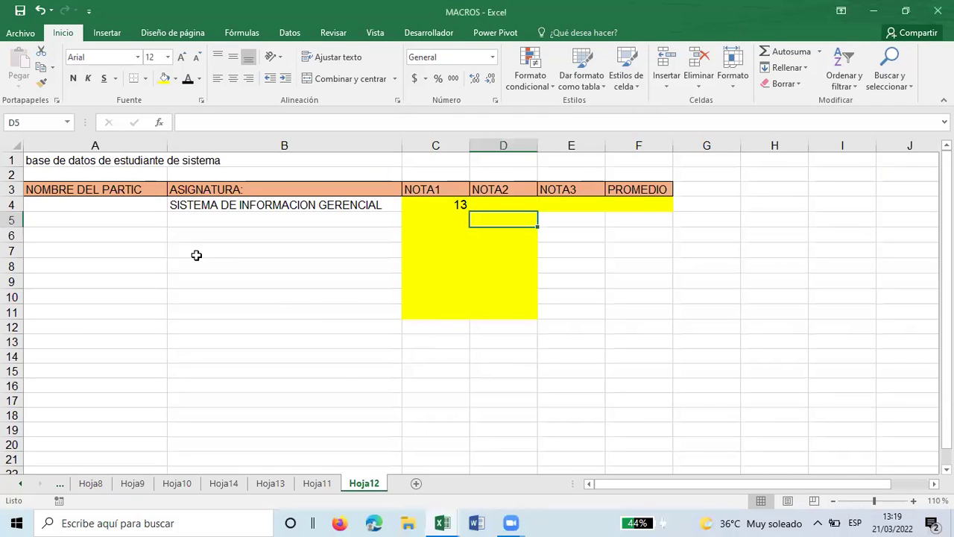
left_click(439, 201)
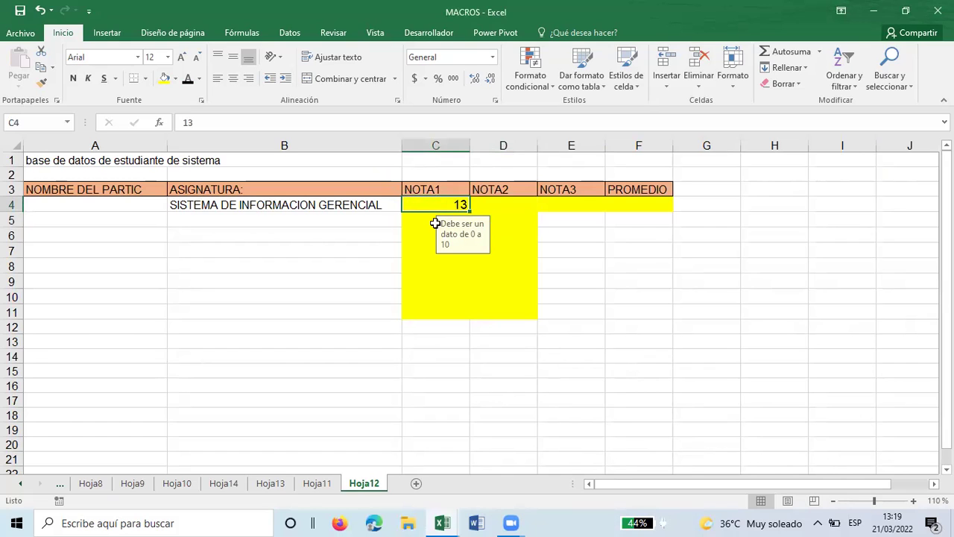
left_click(434, 216)
left_click(432, 234)
left_click(433, 252)
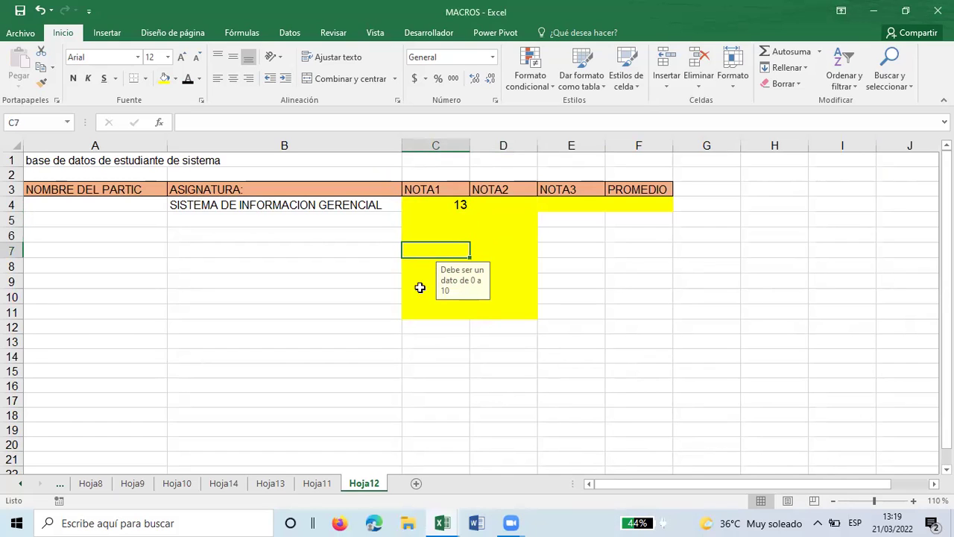
left_click(423, 269)
left_click(417, 281)
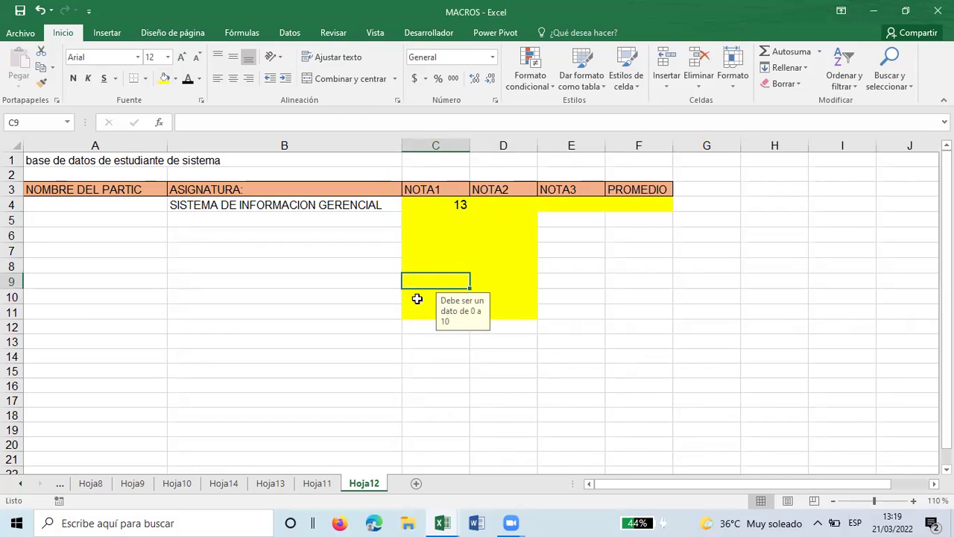
left_click(417, 297)
left_click(499, 207)
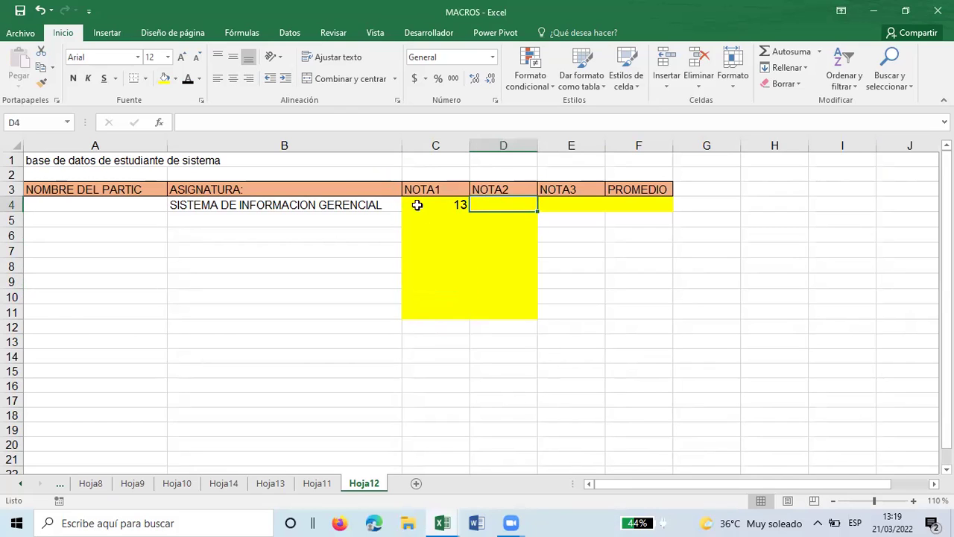
left_click(440, 208)
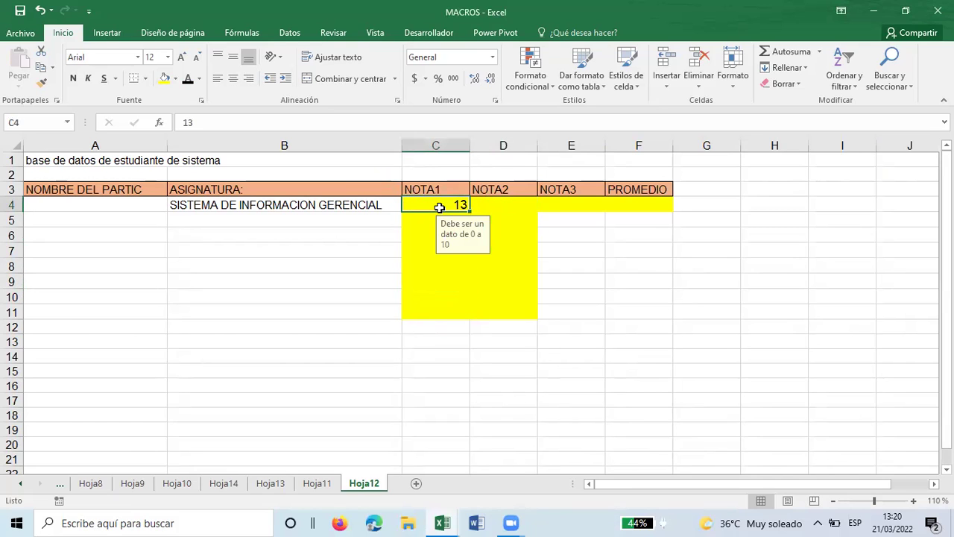
left_click(516, 201)
type("11")
key("Return")
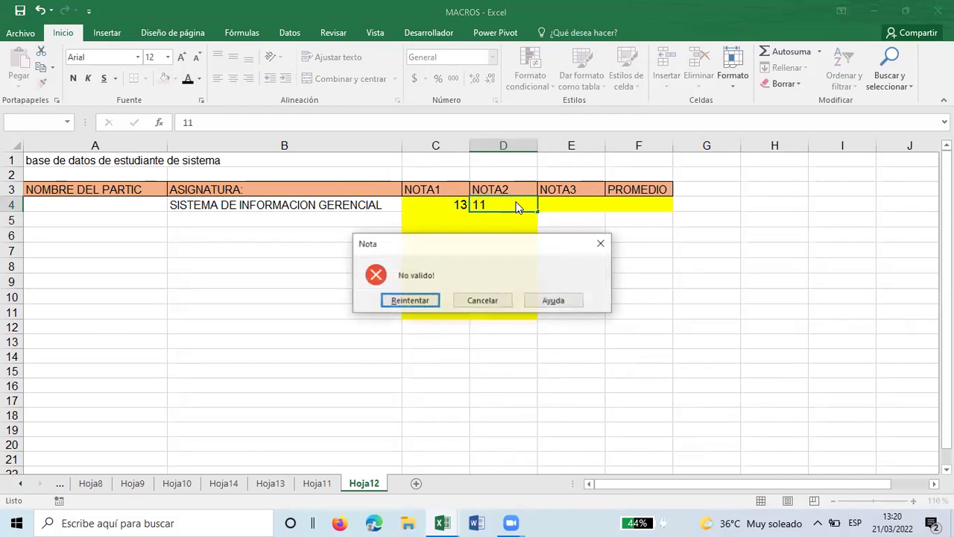
key("Escape")
key("Down")
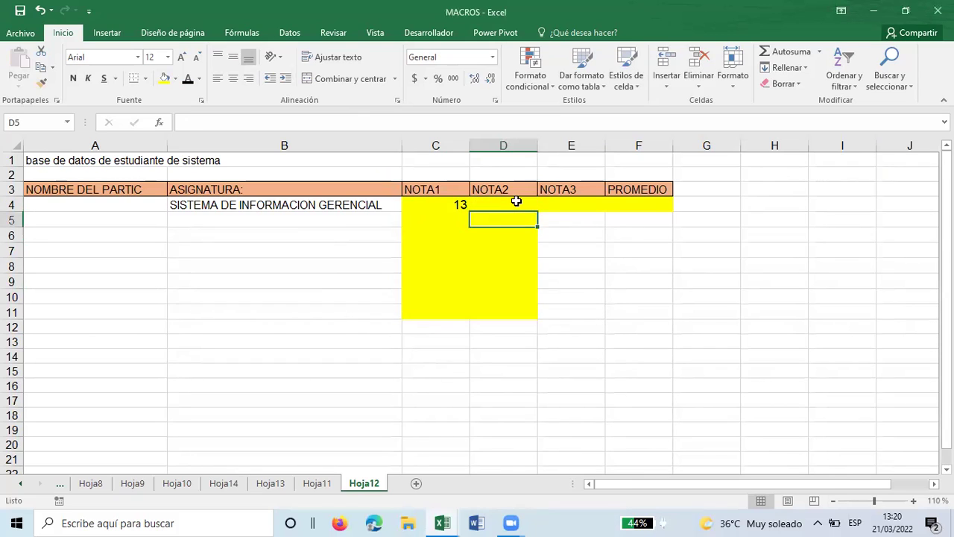
type("12")
key("Return")
key("Tab")
key("Tab")
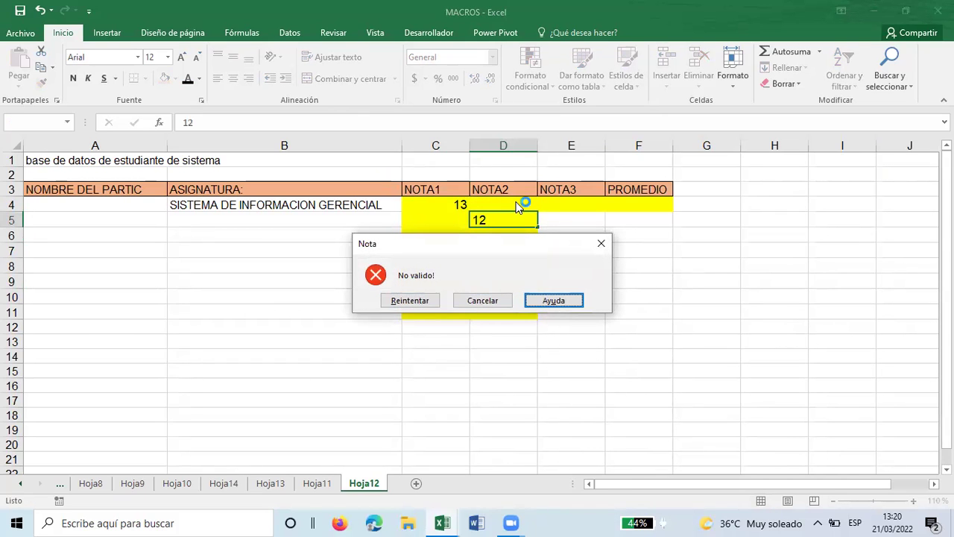
left_click(480, 300)
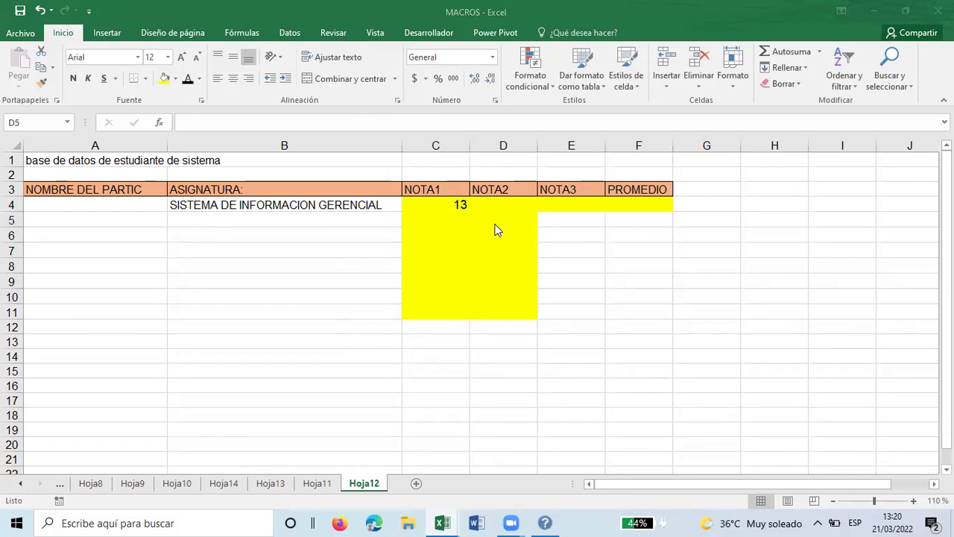
left_click(495, 245)
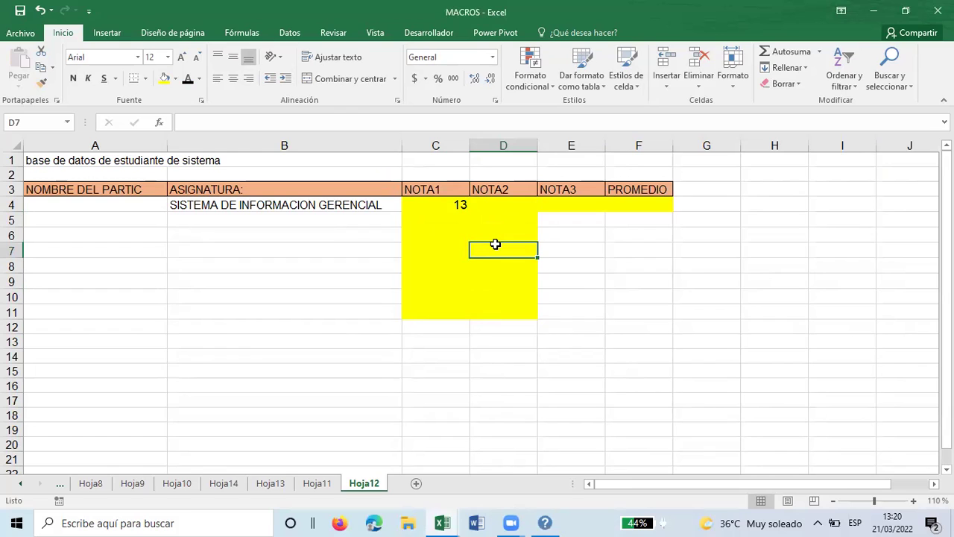
left_click(503, 206)
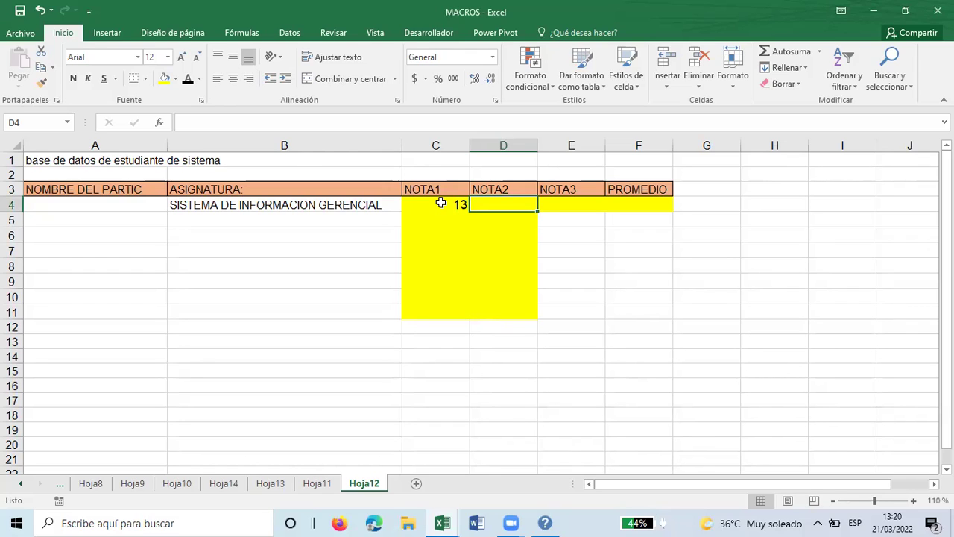
left_click(441, 203)
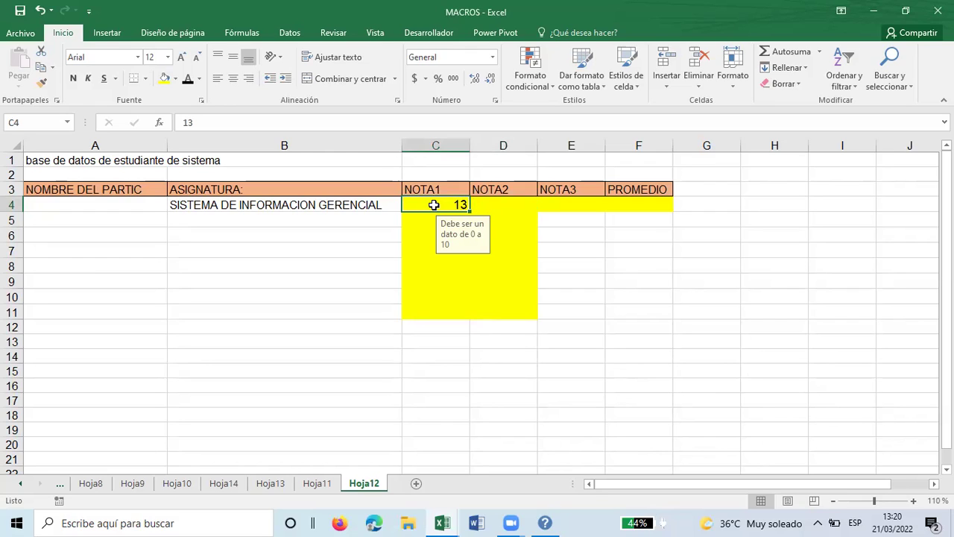
Try entering 12 in D4 under NOTA2 and cancel the refused entry
left_click(490, 205)
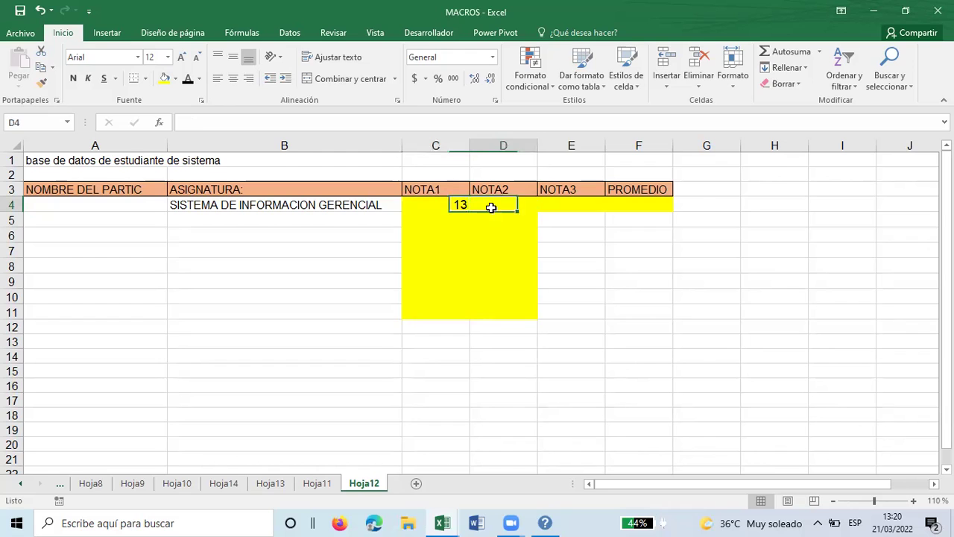
type("12")
key("Return")
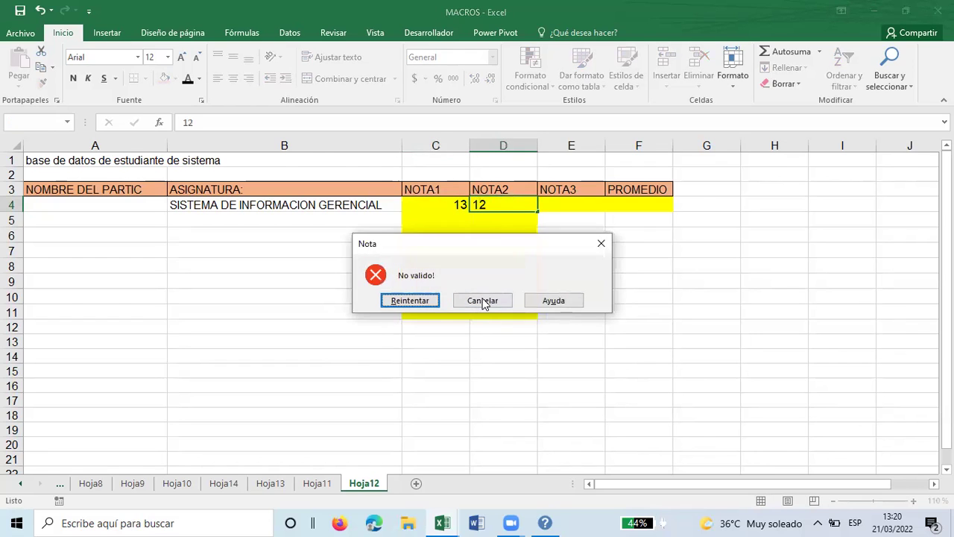
left_click(481, 300)
Enter 15 in C5 and 23 in C6, accepting each 'Ojo!!' warning
left_click(450, 216)
type("15")
key("Return")
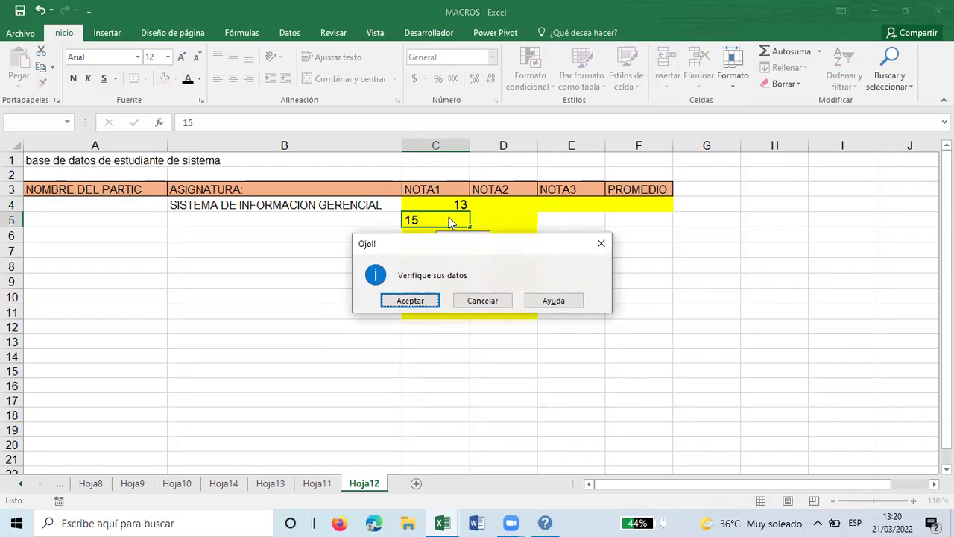
key("Escape")
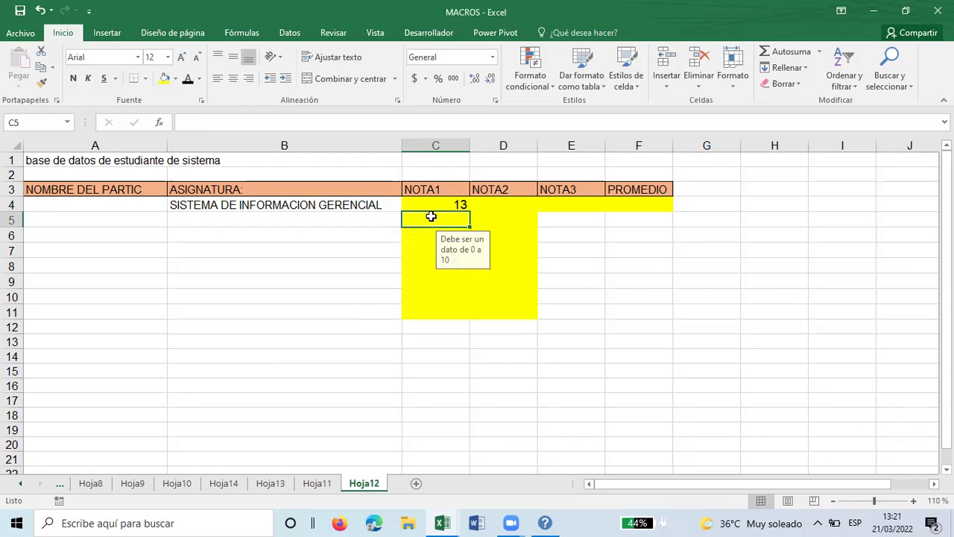
type("13")
key("BackSpace")
type("5")
key("Return")
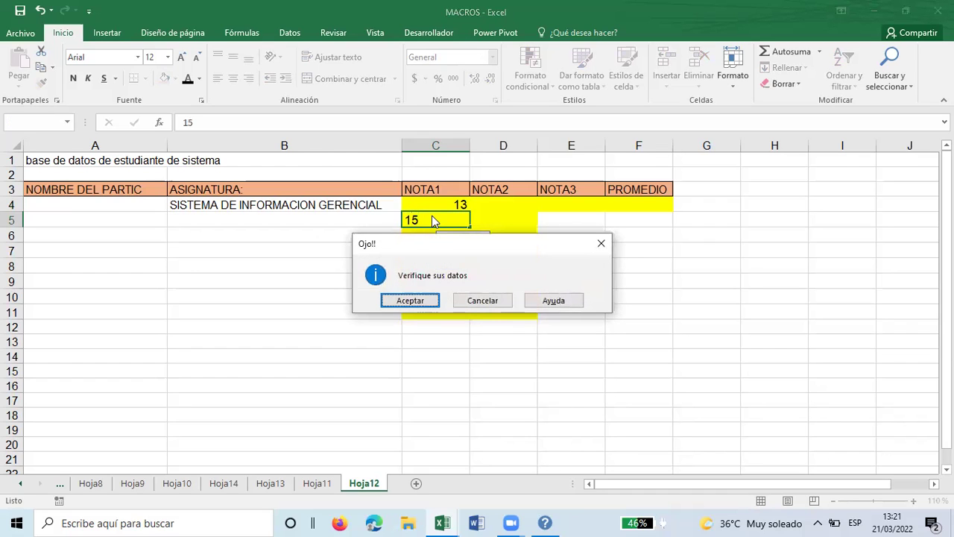
left_click(412, 299)
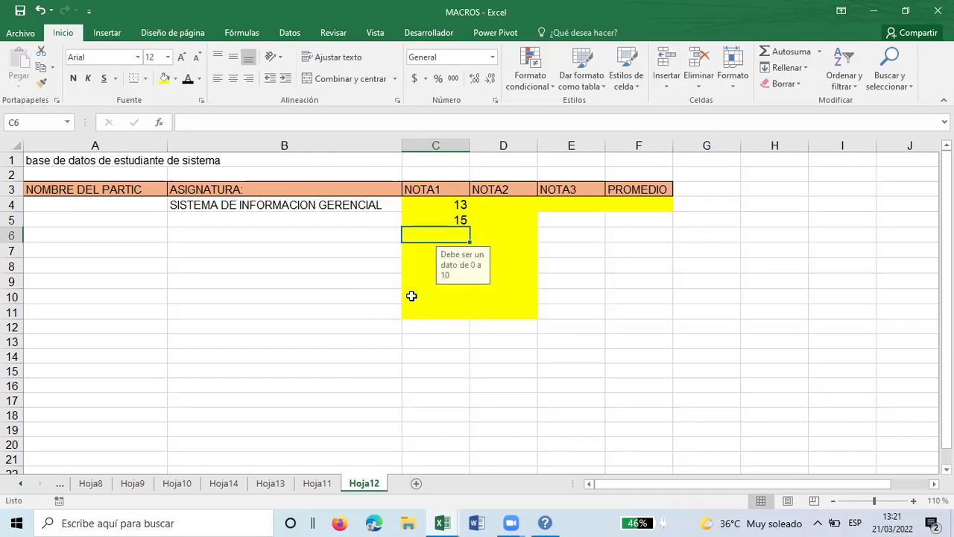
type("23")
key("Return")
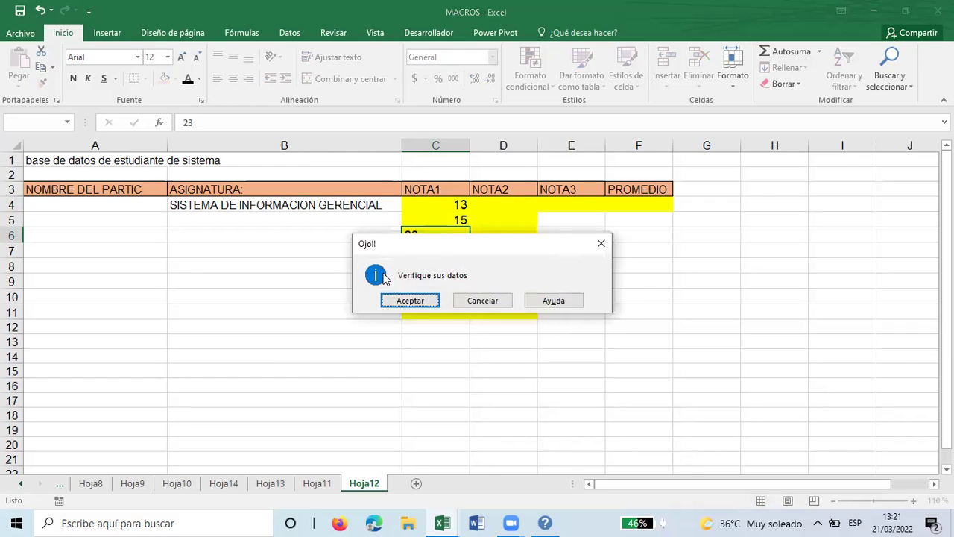
left_click(431, 302)
Retry 12 in D4 and cancel the 'No valido!' error again
left_click(508, 241)
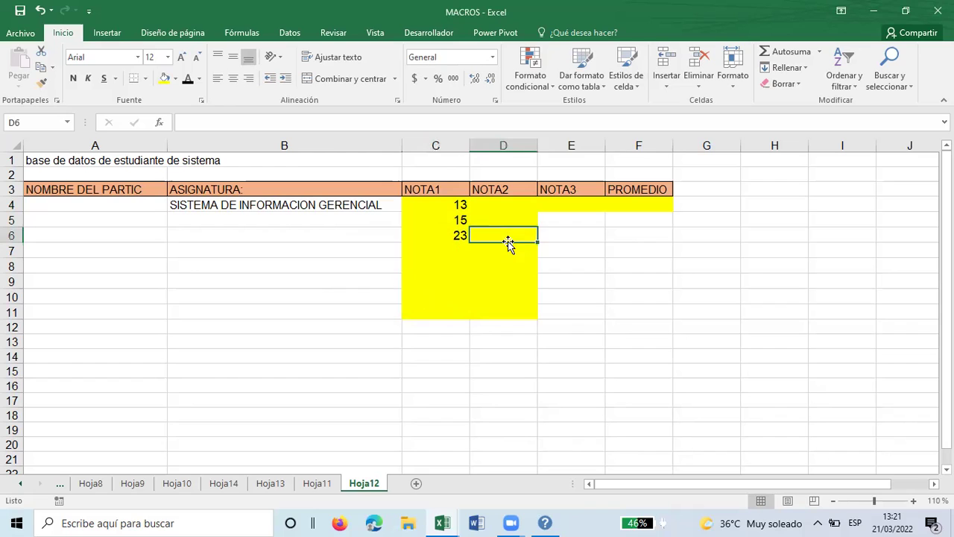
left_click(501, 206)
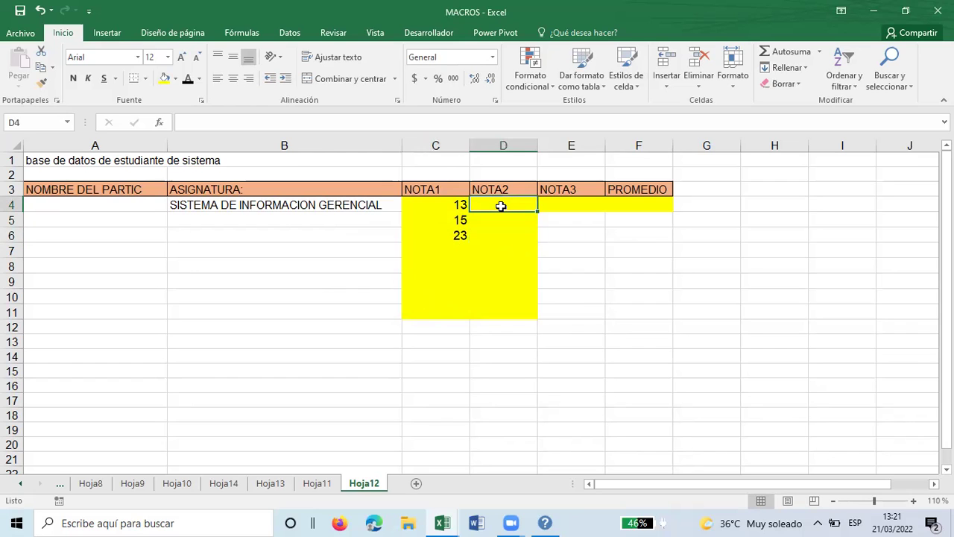
type("12")
key("Return")
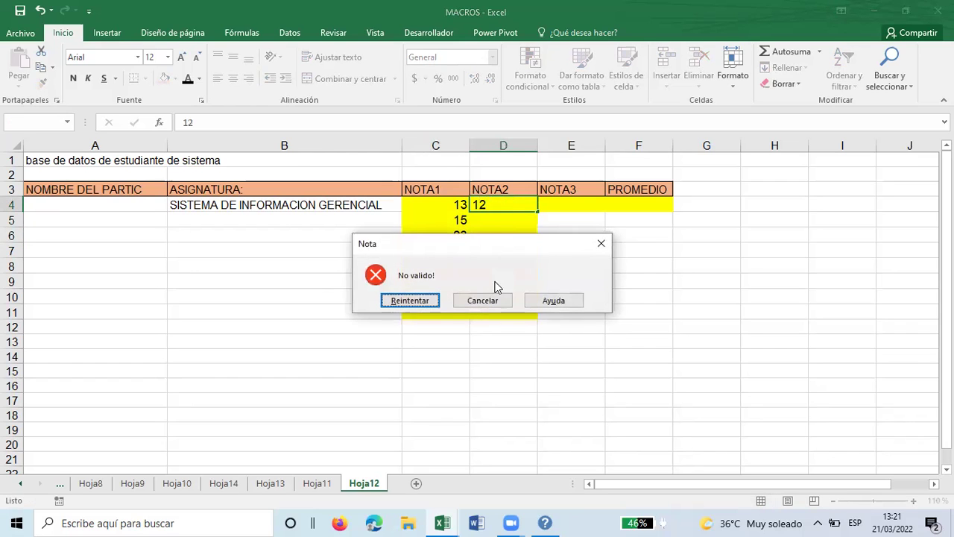
left_click(409, 301)
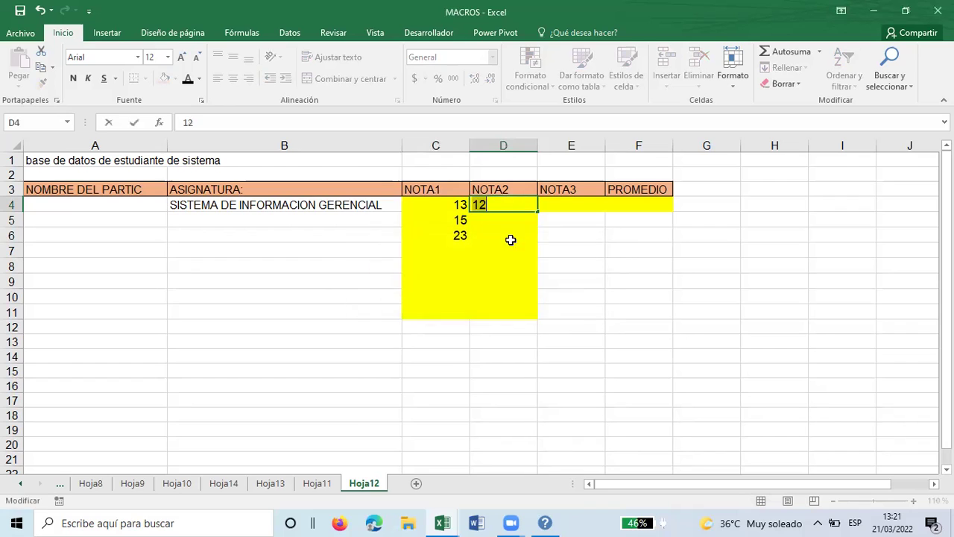
left_click(501, 230)
left_click(486, 300)
left_click(498, 218)
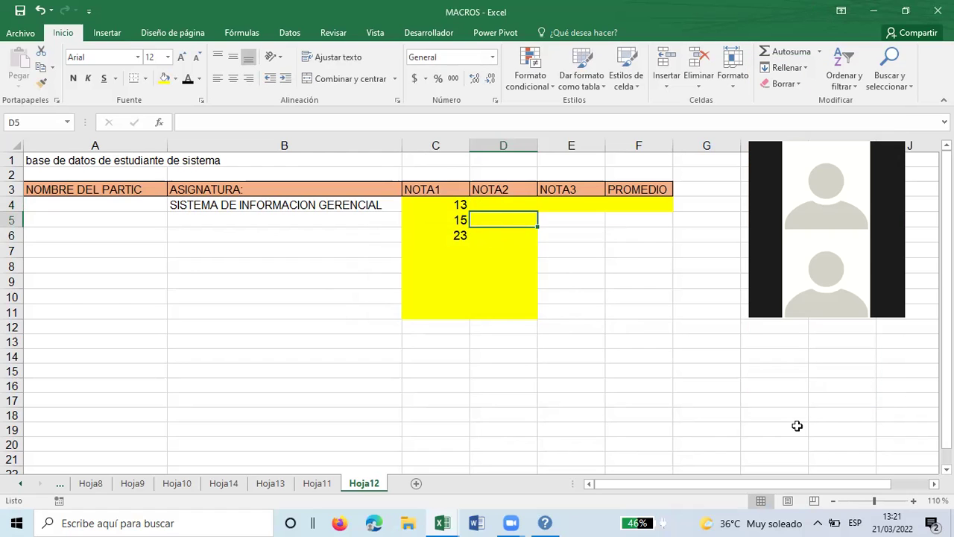
Open the Validación de datos settings for E4 under NOTA3
left_click(565, 206)
right_click(565, 206)
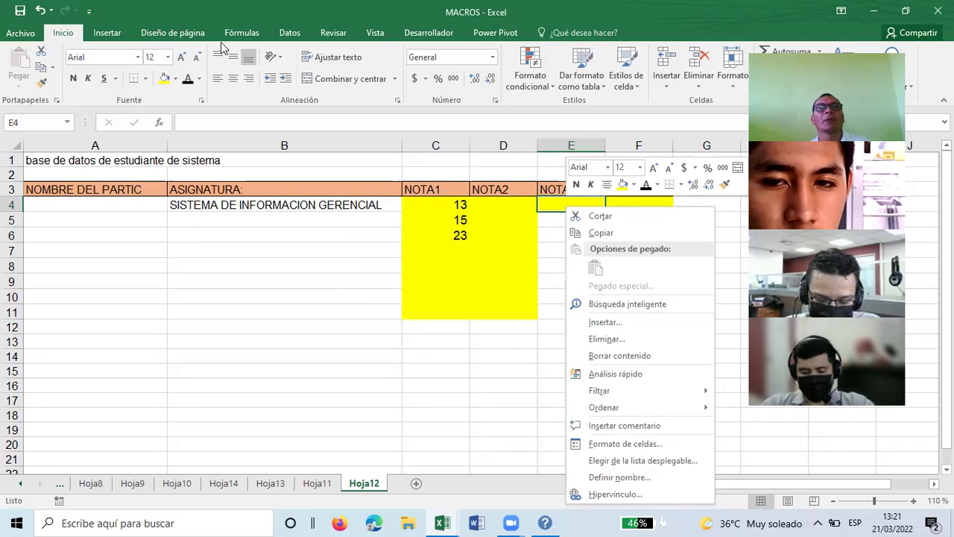
left_click(293, 33)
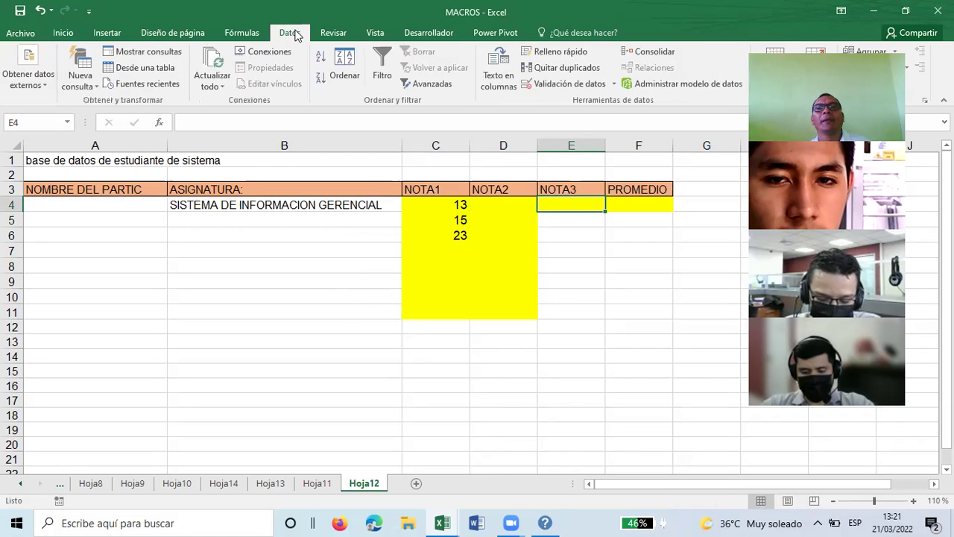
left_click(616, 84)
left_click(546, 102)
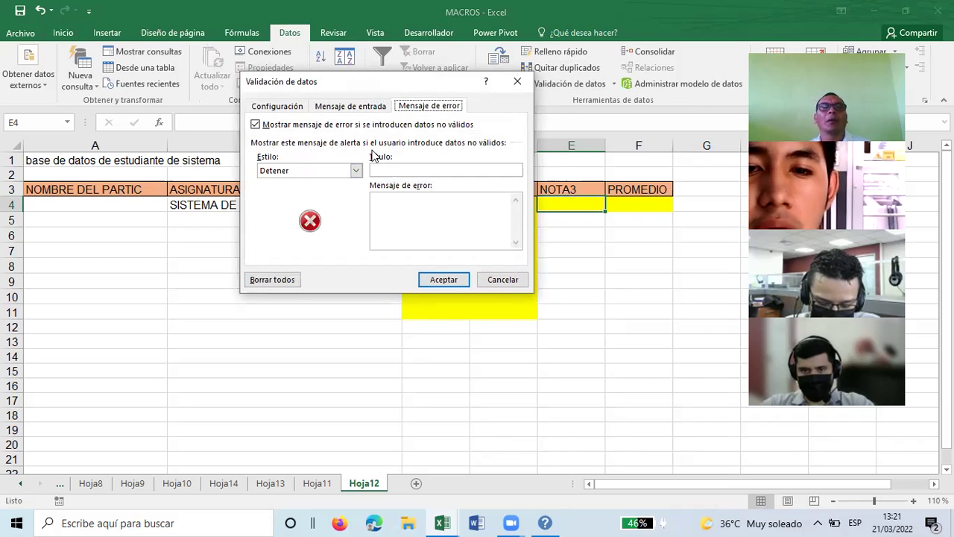
Try the error-alert styles and settle on Advertencia (warning)
left_click(357, 171)
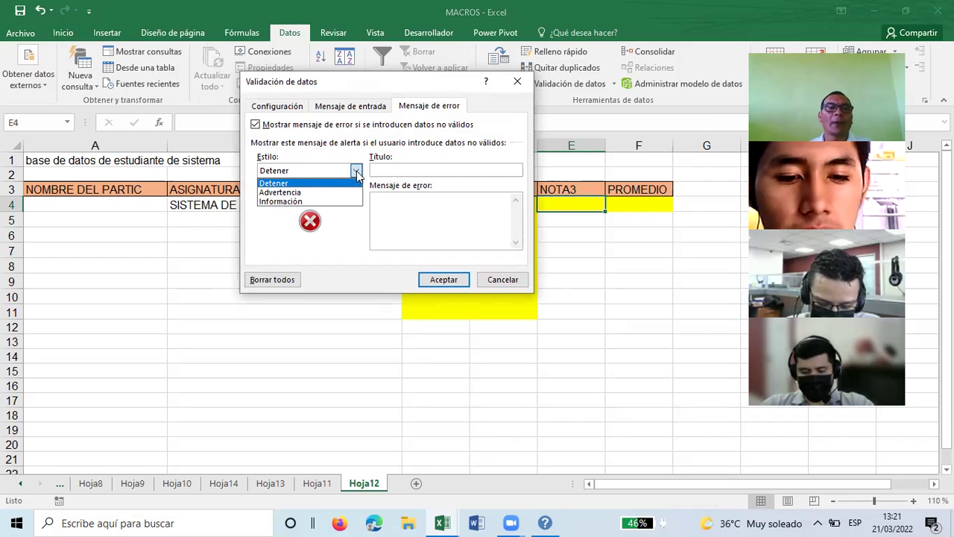
left_click(143, 401)
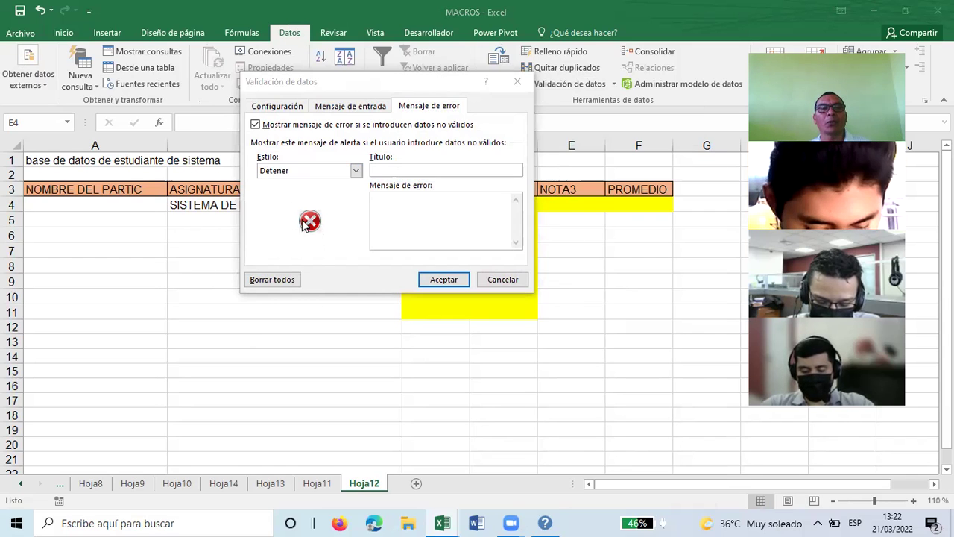
left_click(355, 171)
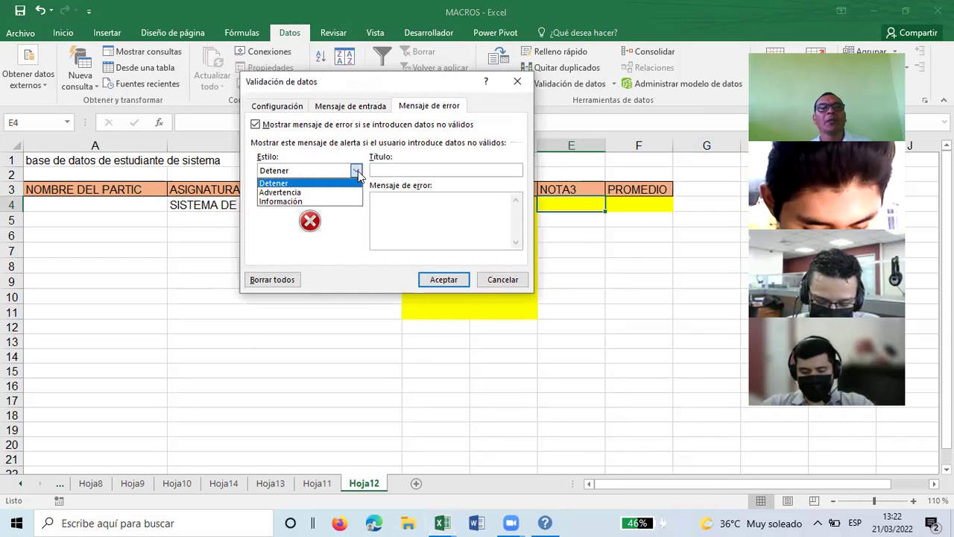
left_click(317, 192)
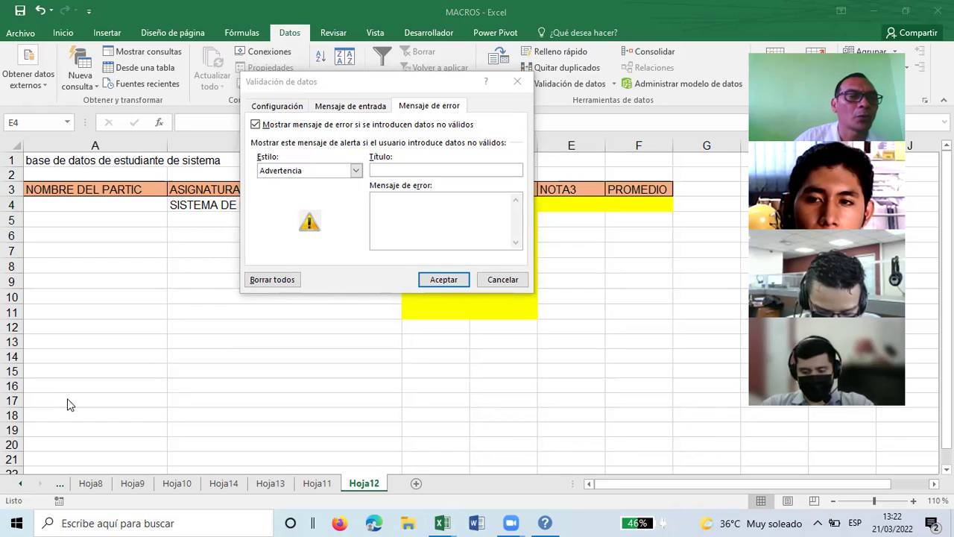
left_click(356, 170)
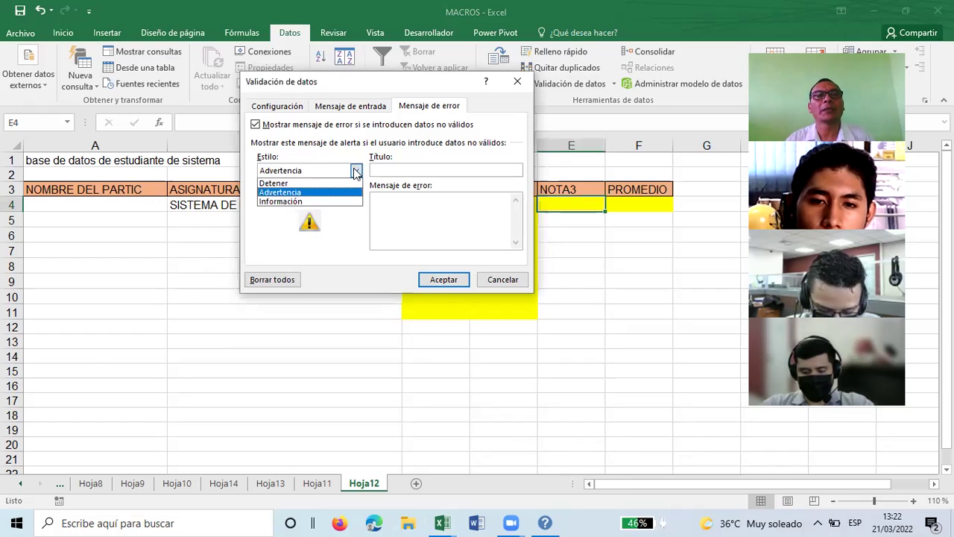
left_click(285, 200)
left_click(349, 173)
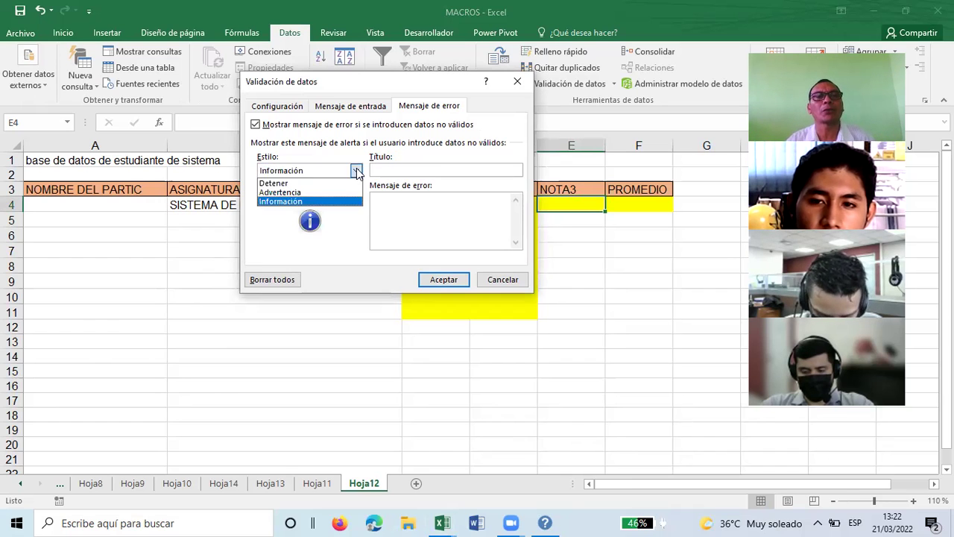
left_click(289, 180)
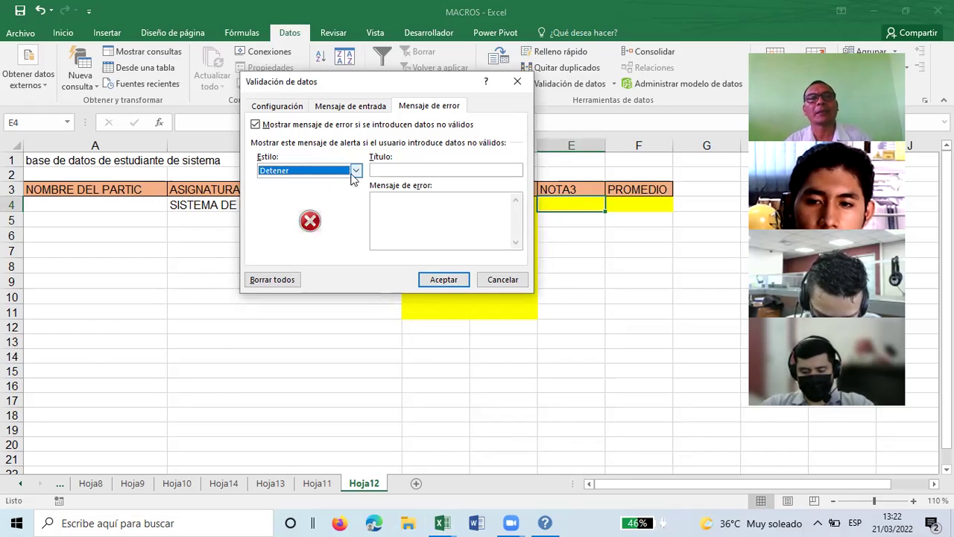
left_click(356, 171)
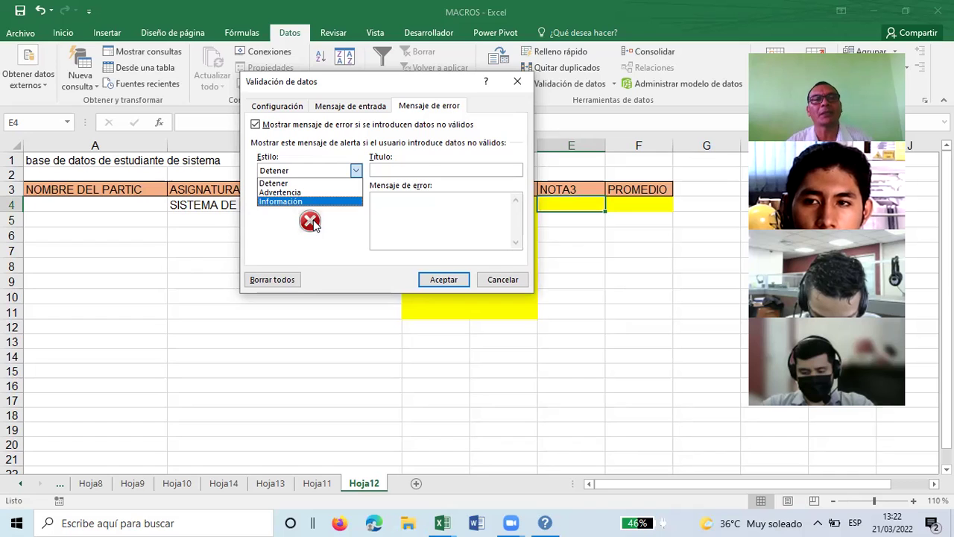
left_click(293, 191)
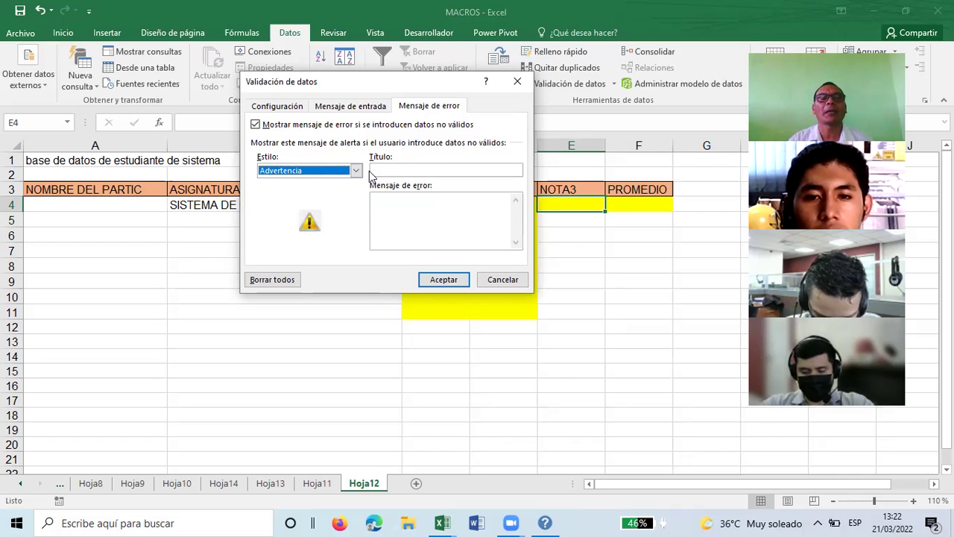
Set the error message to 'no cumple' and confirm the validation settings
left_click(400, 199)
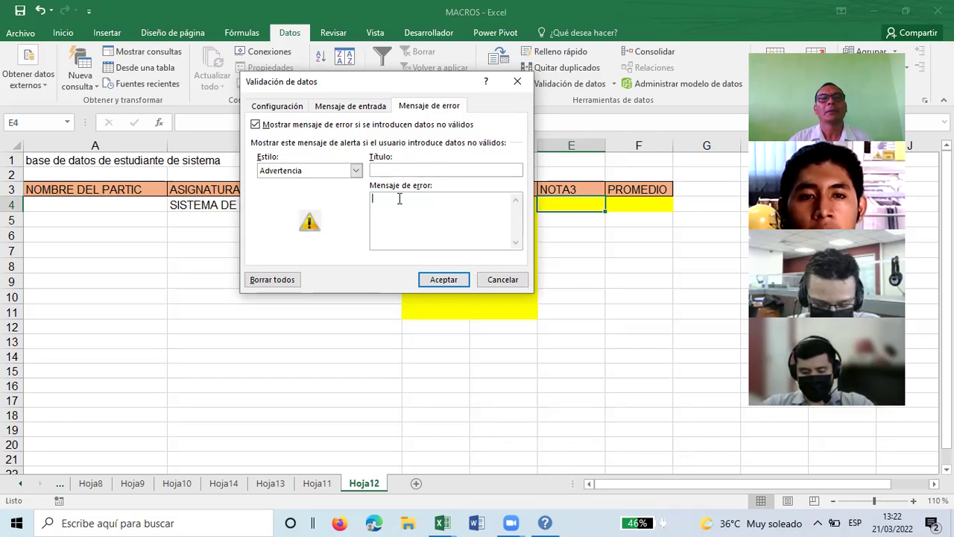
type("no cumple")
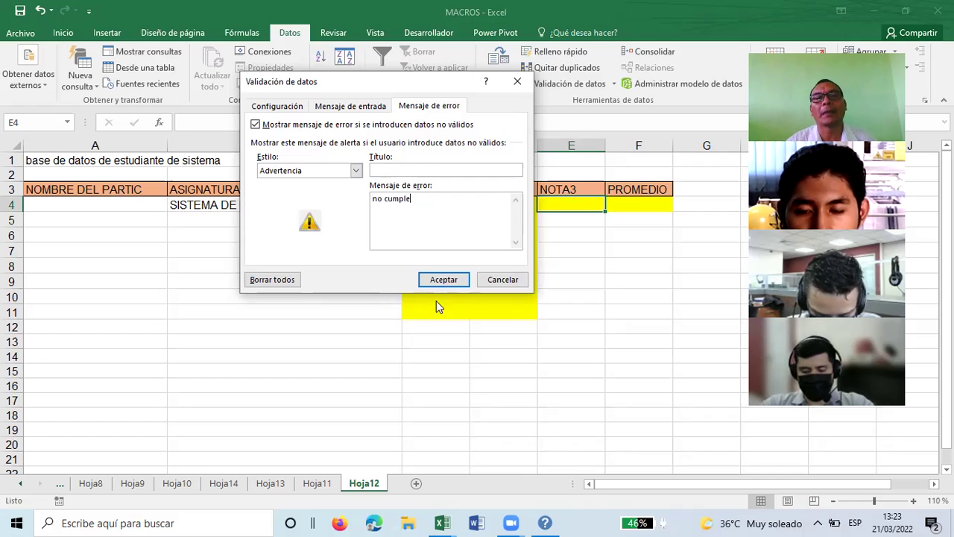
left_click(444, 280)
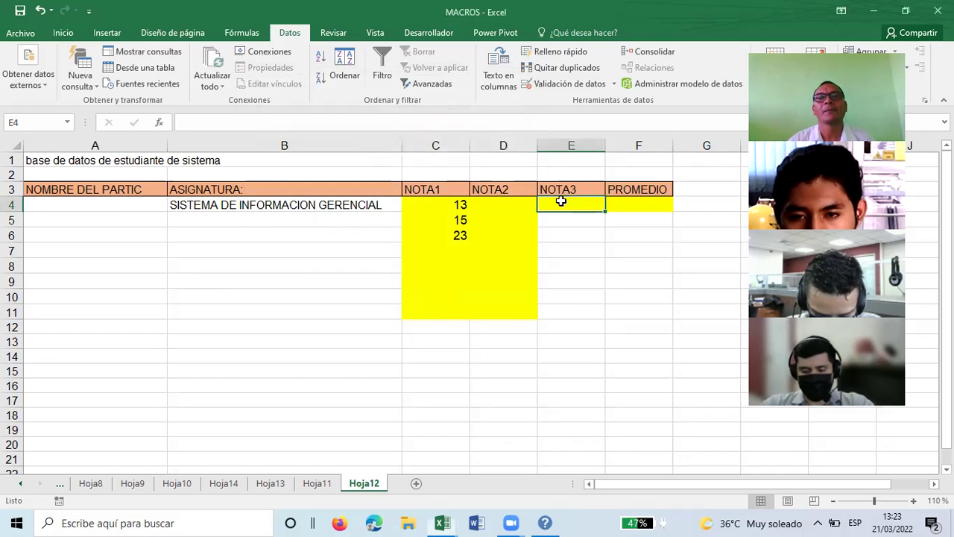
Enter test grades in E4 and 34 in E5, then reselect E4
type("454")
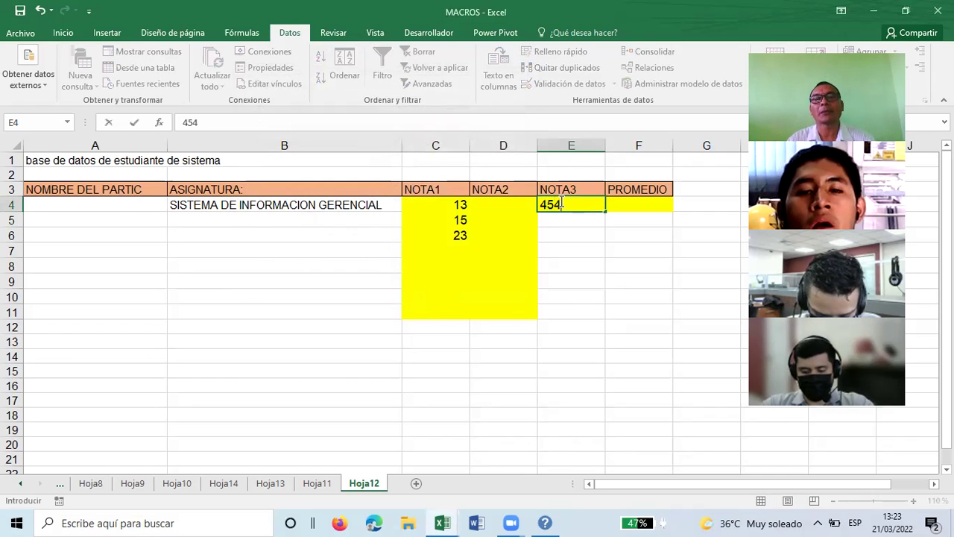
key("Return")
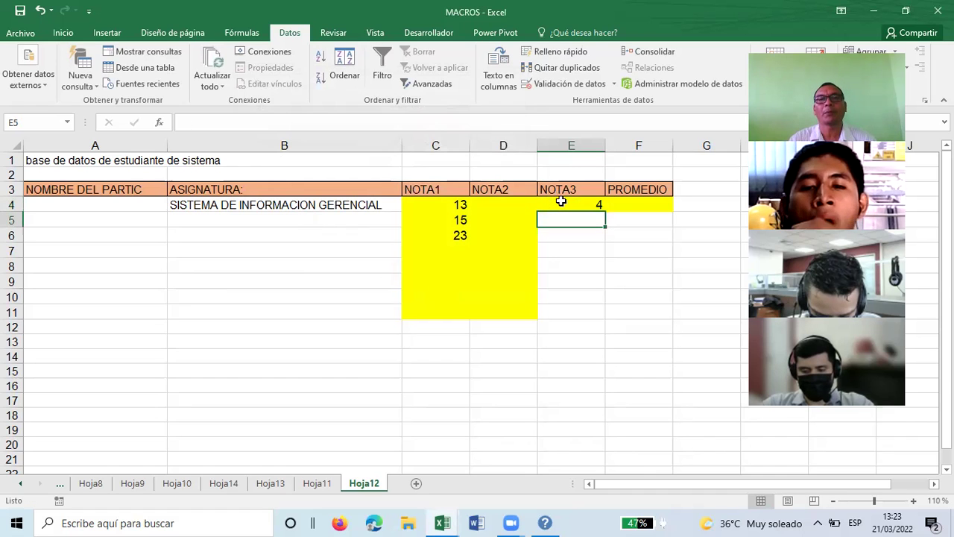
type("34")
key("Return")
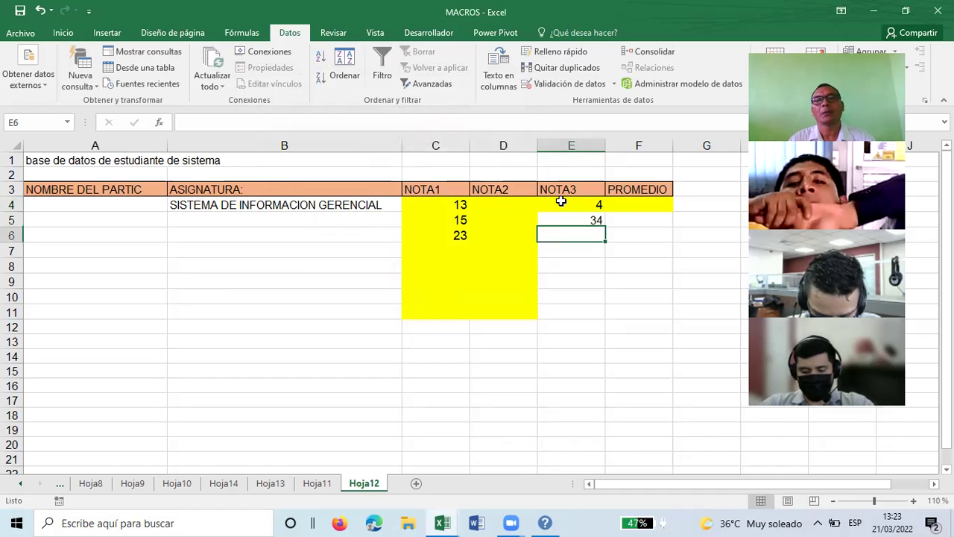
left_click(560, 201)
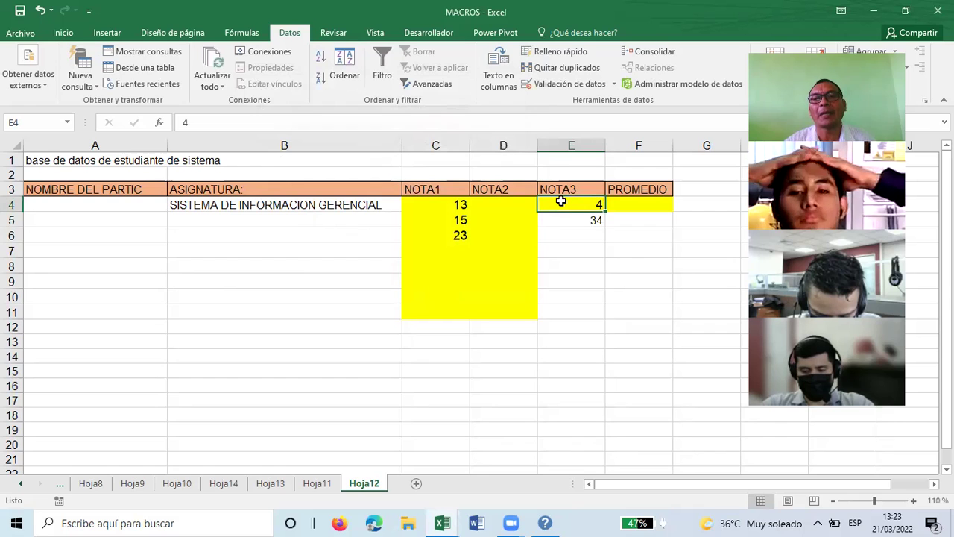
Open the Validación de datos criteria for cell E4
right_click(561, 201)
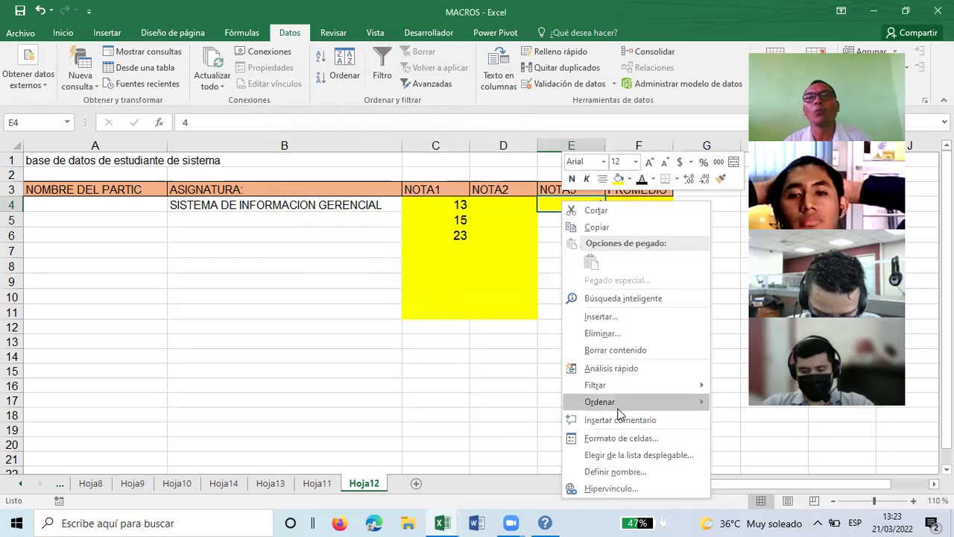
left_click(614, 85)
left_click(615, 80)
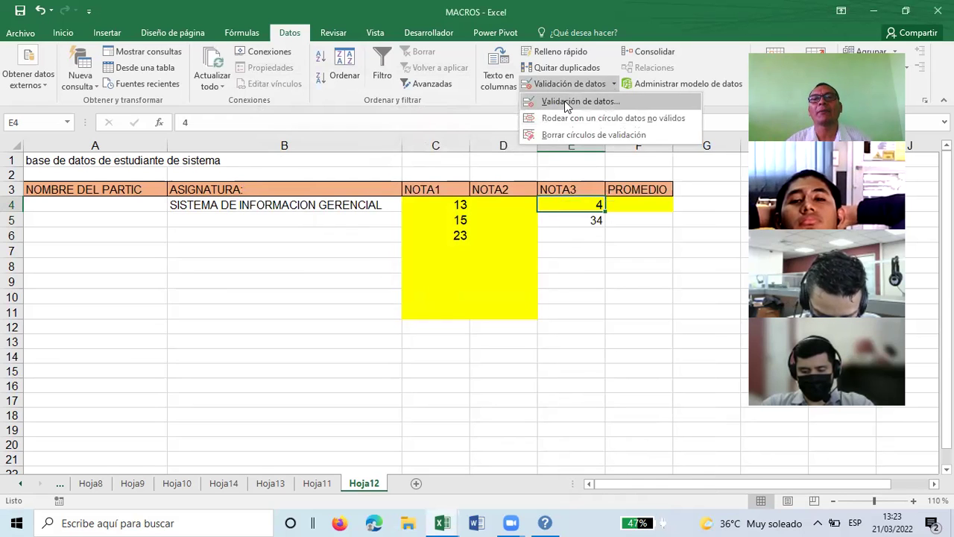
left_click(564, 100)
left_click(275, 106)
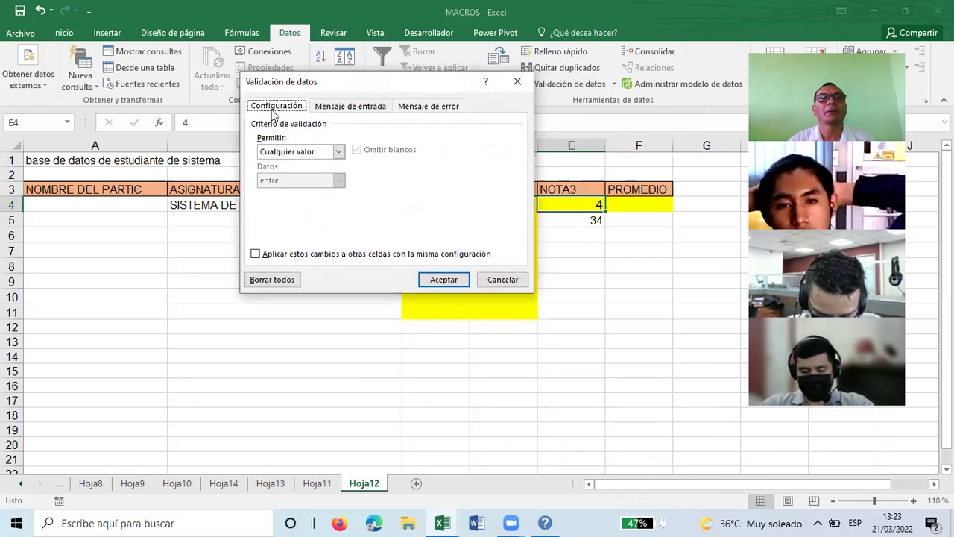
Allow only whole numbers with minimum 0 and maximum 10, and apply the rule
left_click(339, 152)
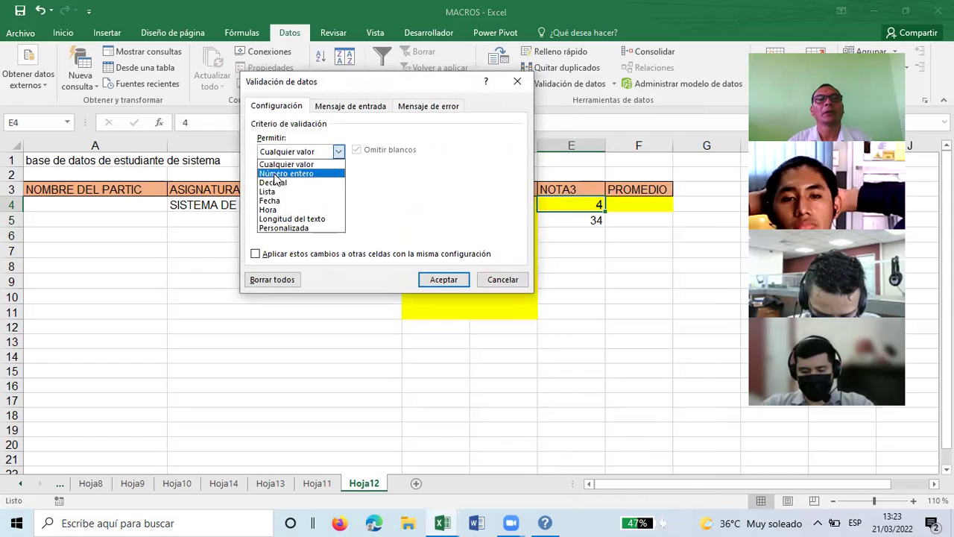
left_click(274, 172)
left_click(276, 207)
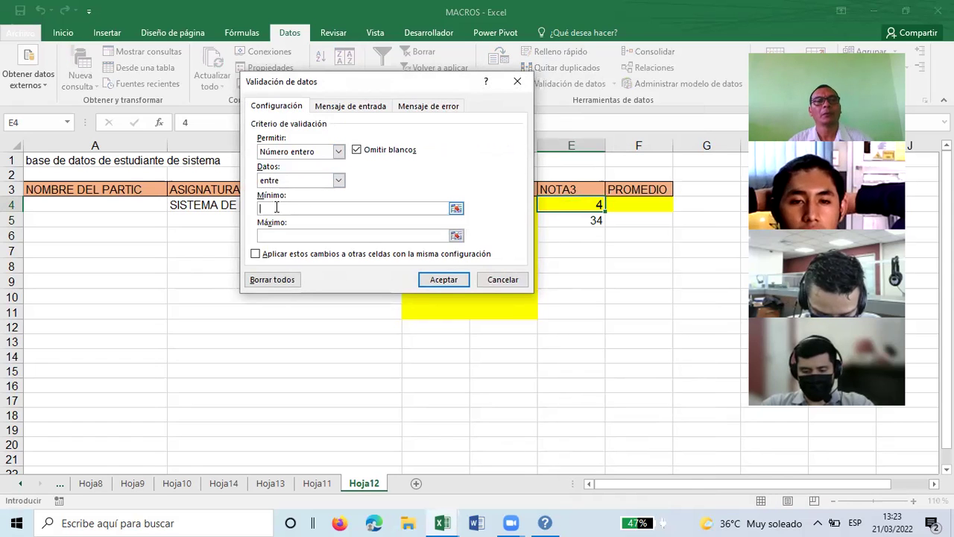
type("0")
left_click(268, 236)
type("0")
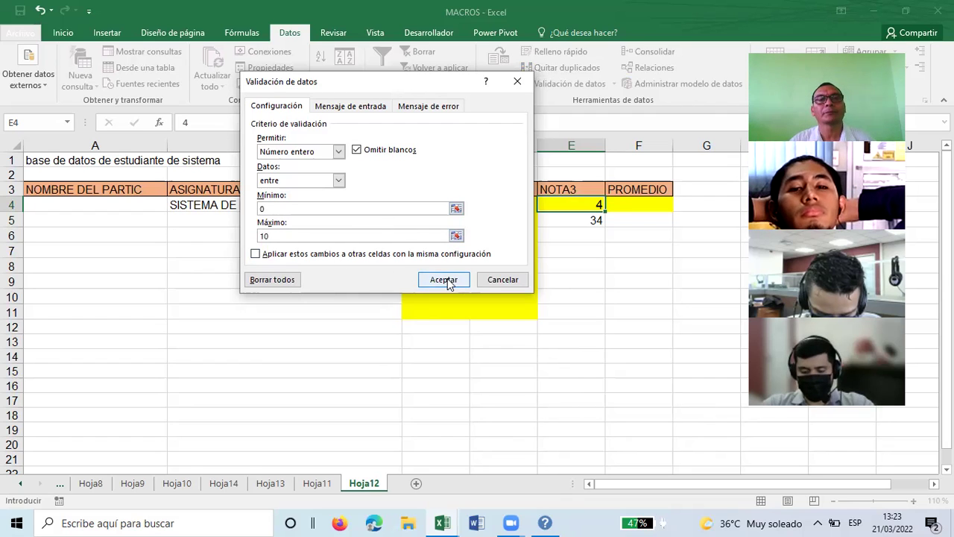
left_click(352, 107)
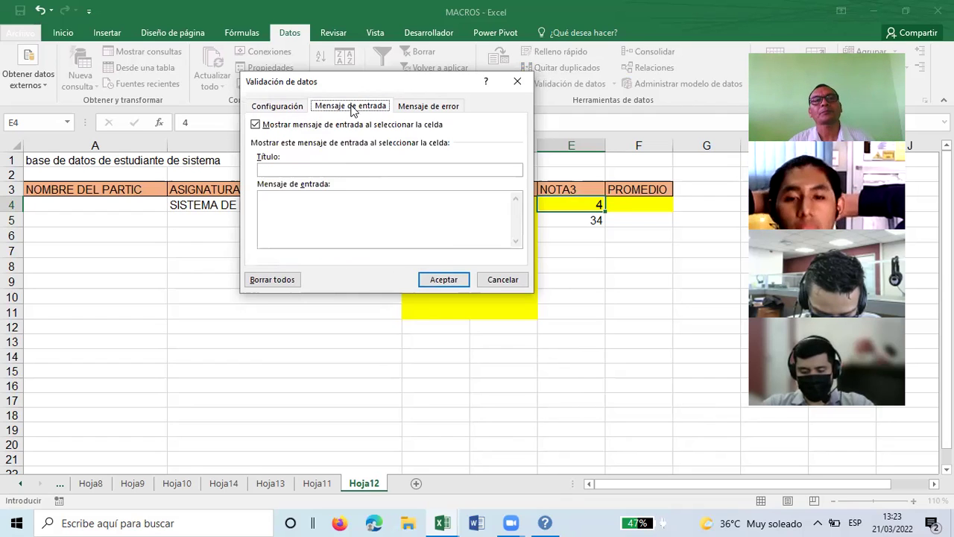
left_click(409, 106)
left_click(443, 281)
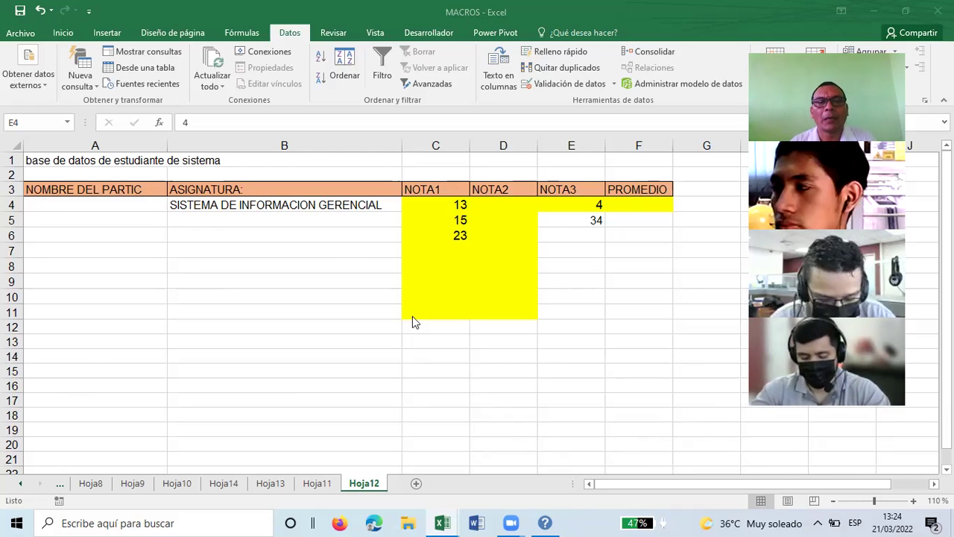
Check the input messages on E4–E6, D4 and C4, ending on E4 holding 4
left_click(572, 233)
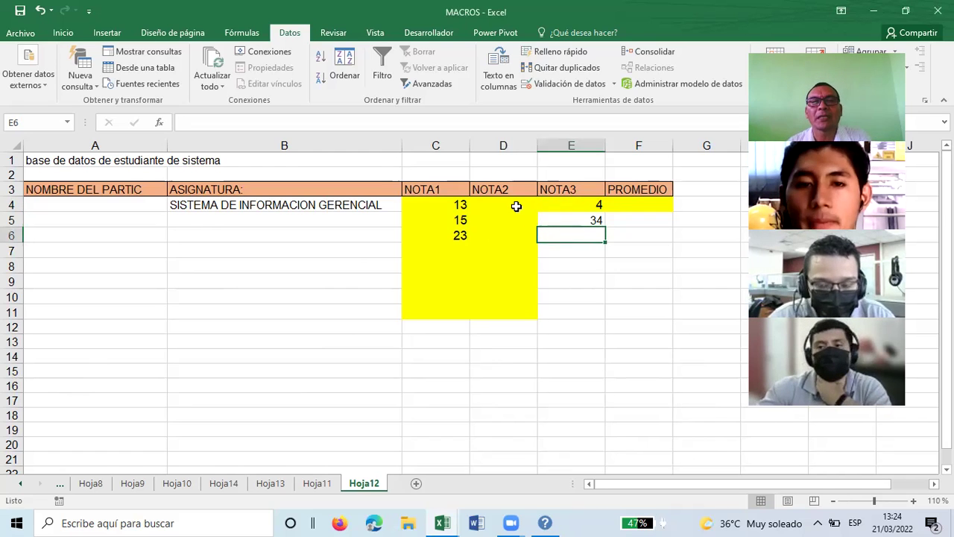
left_click(569, 207)
left_click(560, 222)
left_click(568, 232)
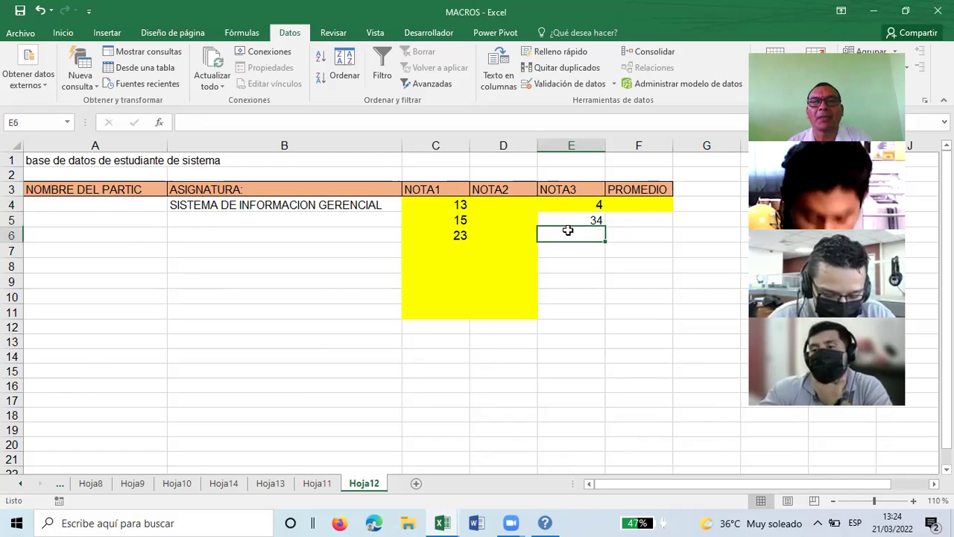
left_click(472, 208)
left_click(439, 207)
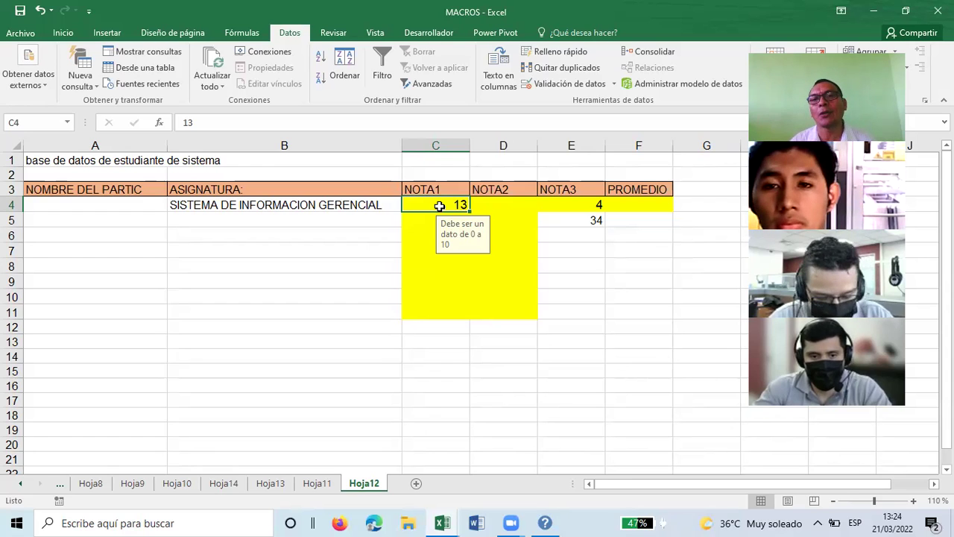
type("15")
left_click(583, 219)
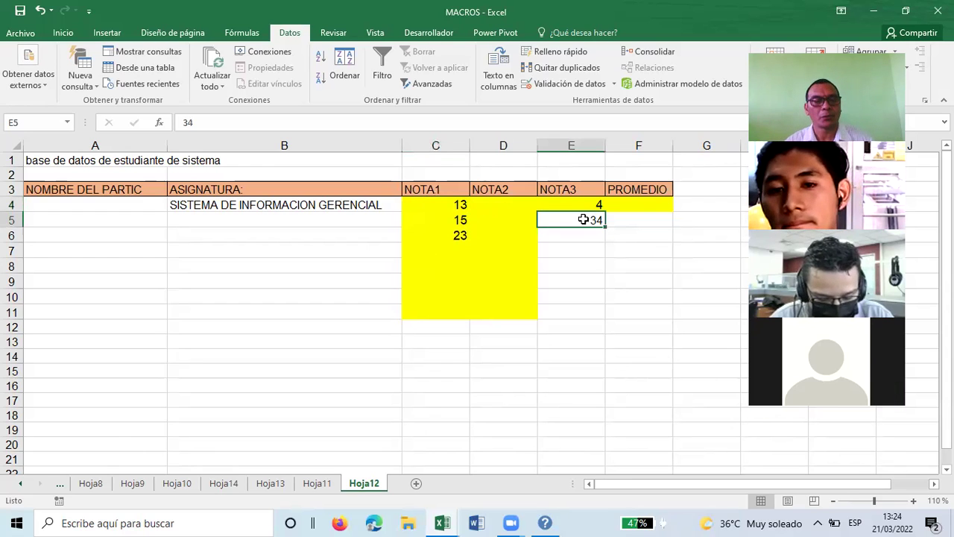
key("Return")
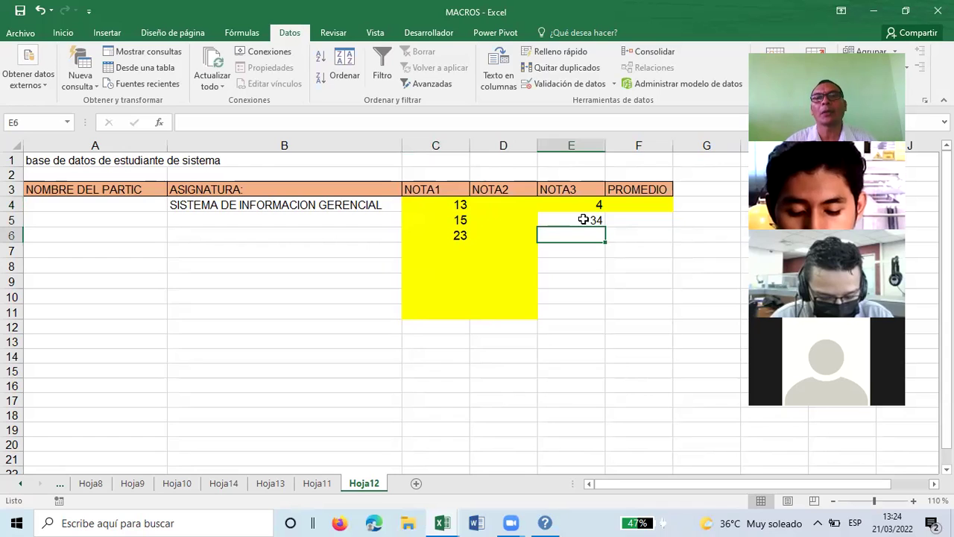
left_click(595, 217)
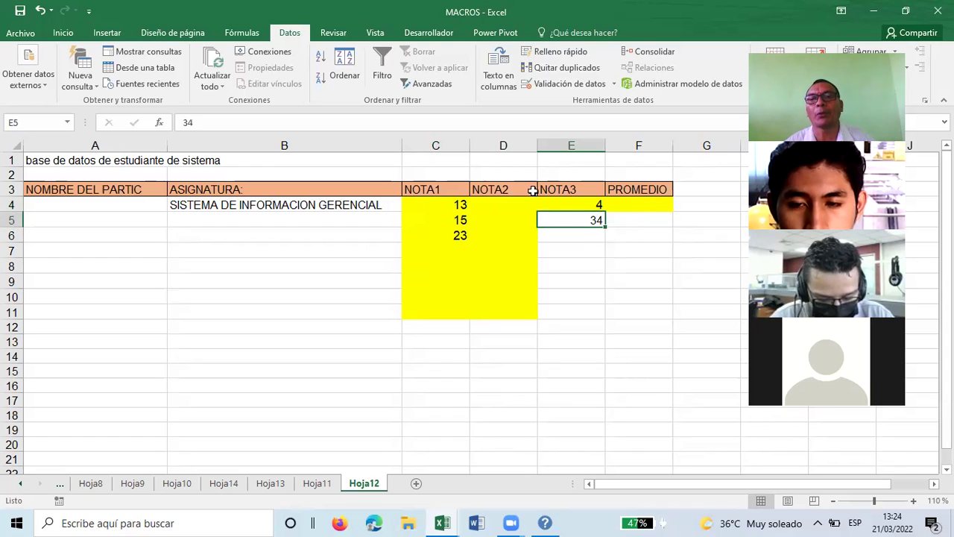
left_click(570, 200)
Copy E4 and paste everything into E5:E11 via Pegado especial, then select E5
key("ctrl+c")
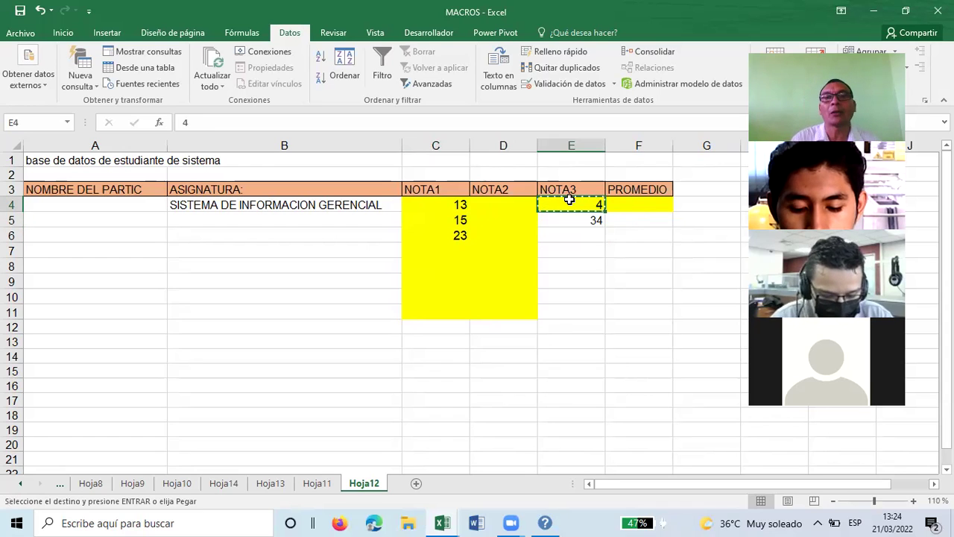
left_click_drag(571, 219, 558, 319)
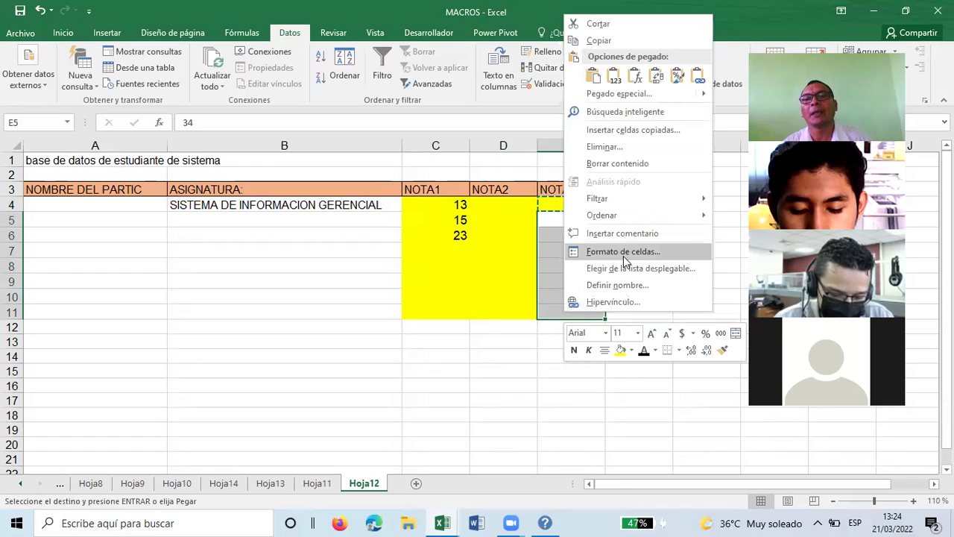
left_click(627, 94)
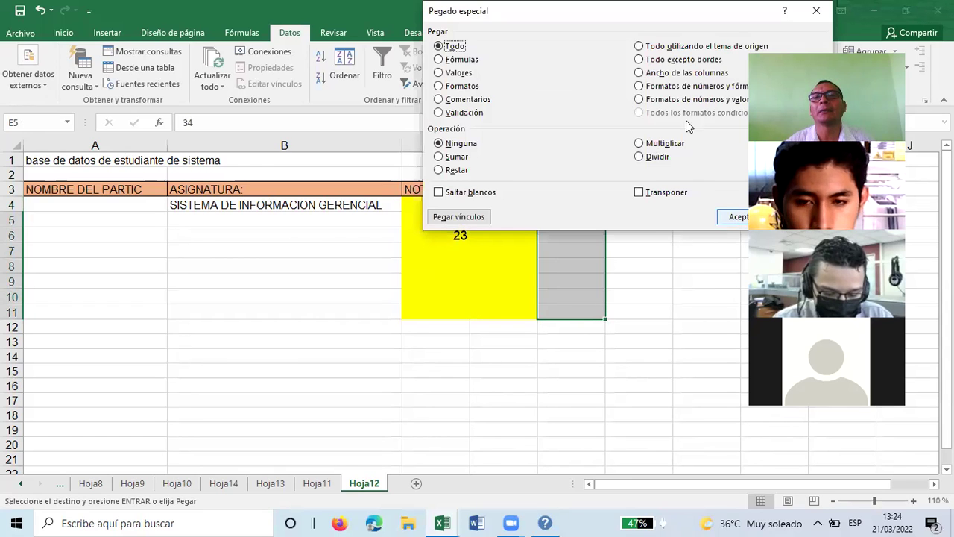
left_click_drag(650, 17, 545, 41)
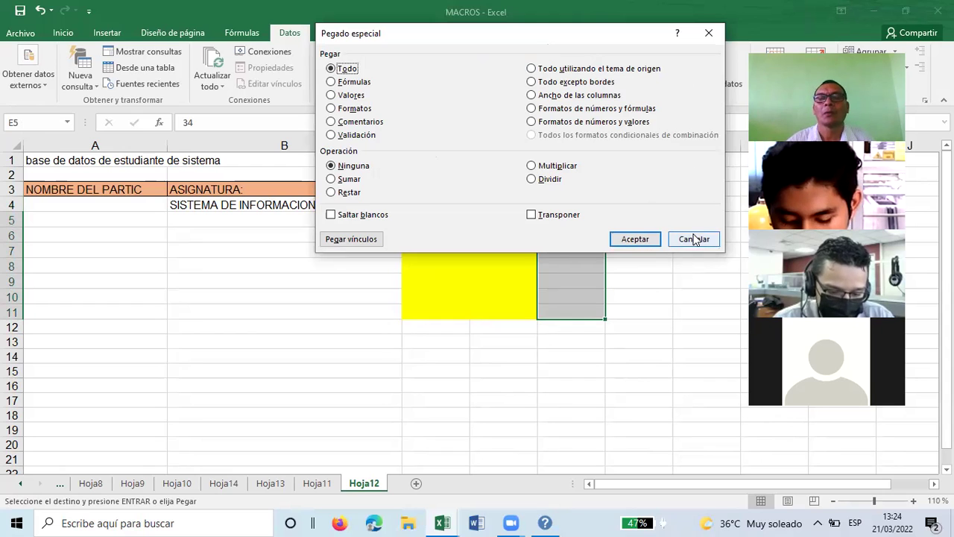
left_click(634, 239)
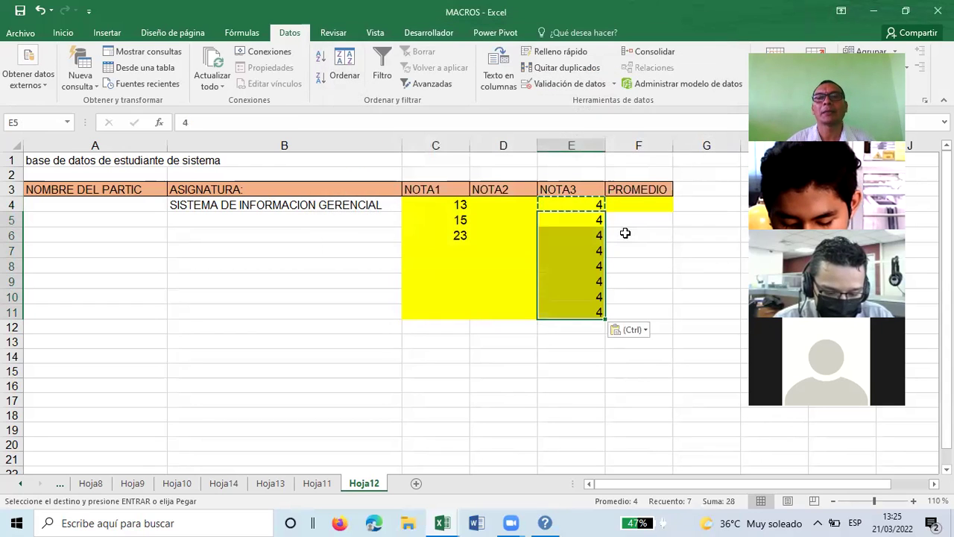
left_click(663, 235)
left_click(578, 221)
Enter 13 in E5 and 24 in E6, keeping both despite the warnings
type("13")
key("Return")
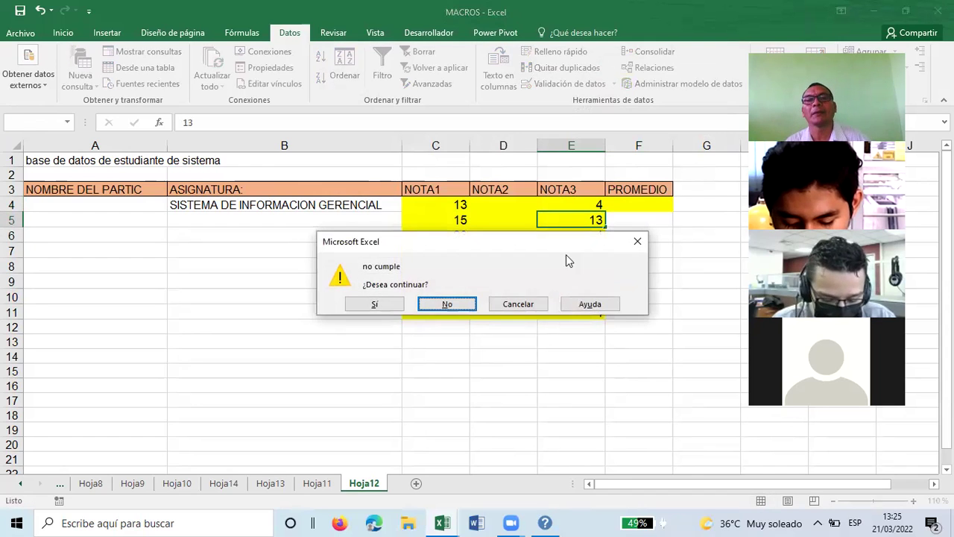
left_click(381, 305)
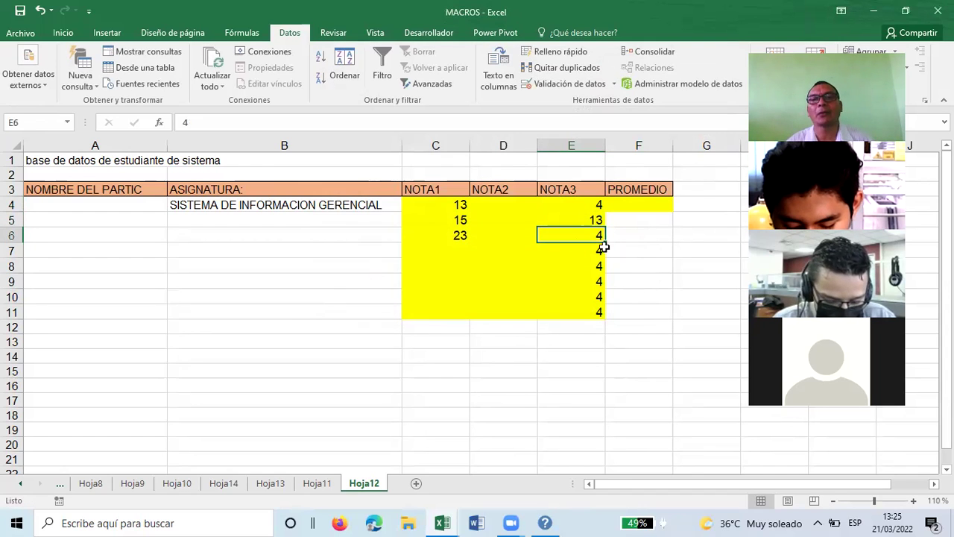
type("24")
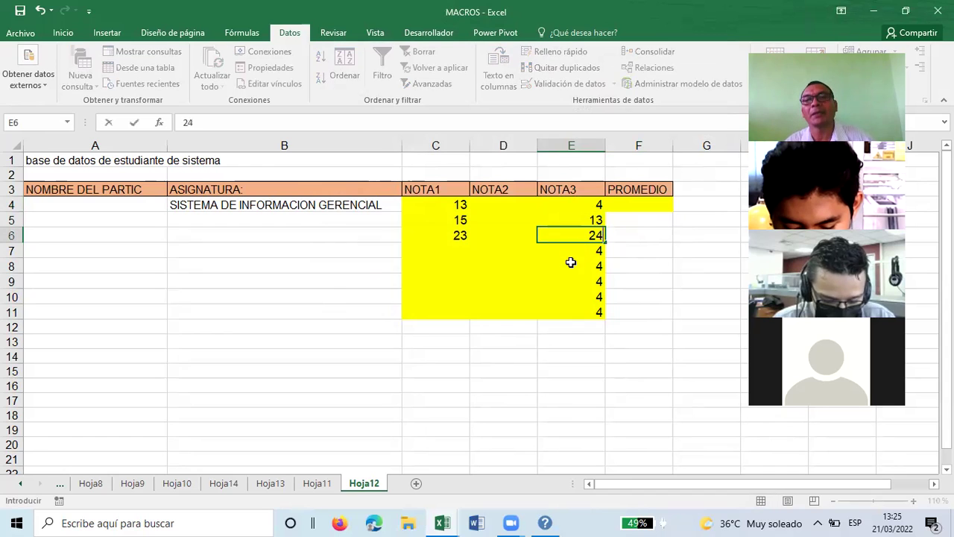
key("Return")
left_click(378, 304)
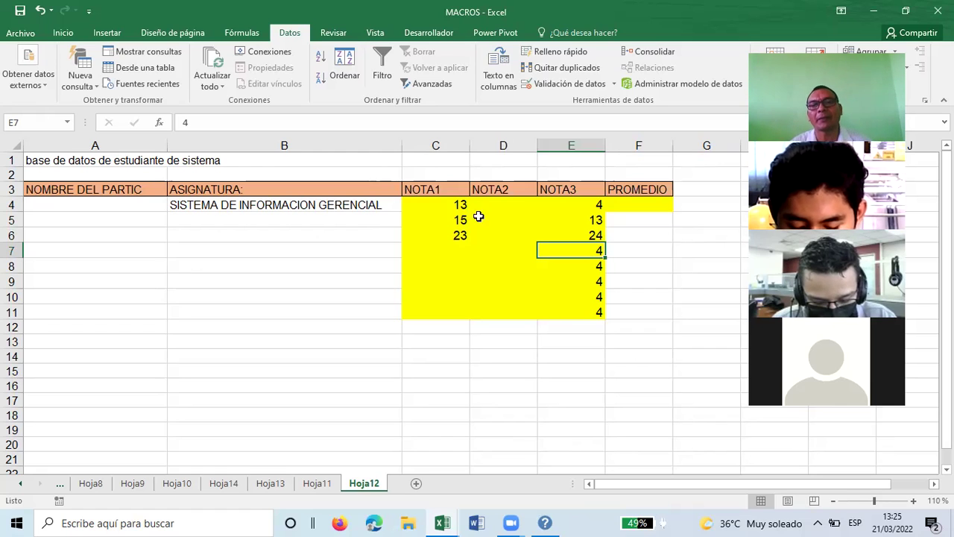
Try 34 in D4 and cancel the stop error
left_click(502, 208)
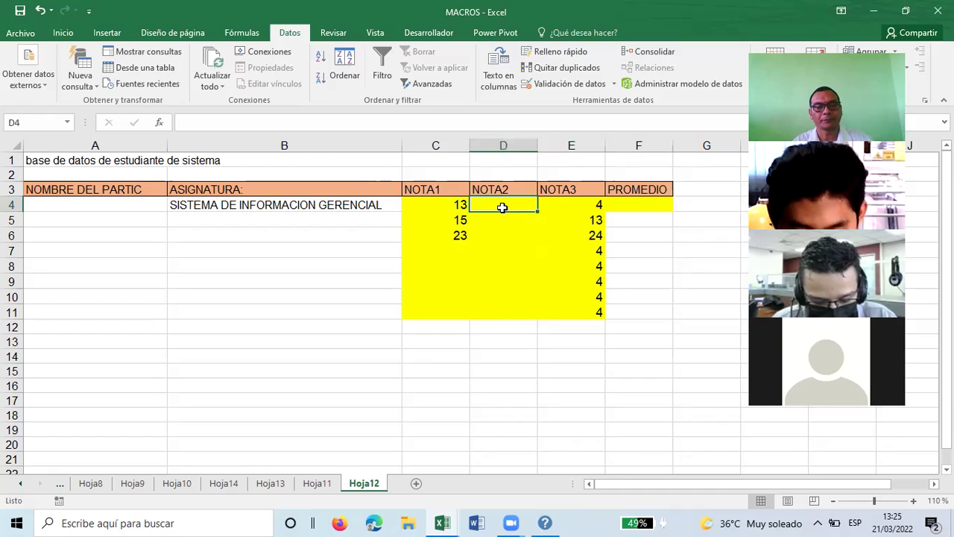
type("34")
key("Return")
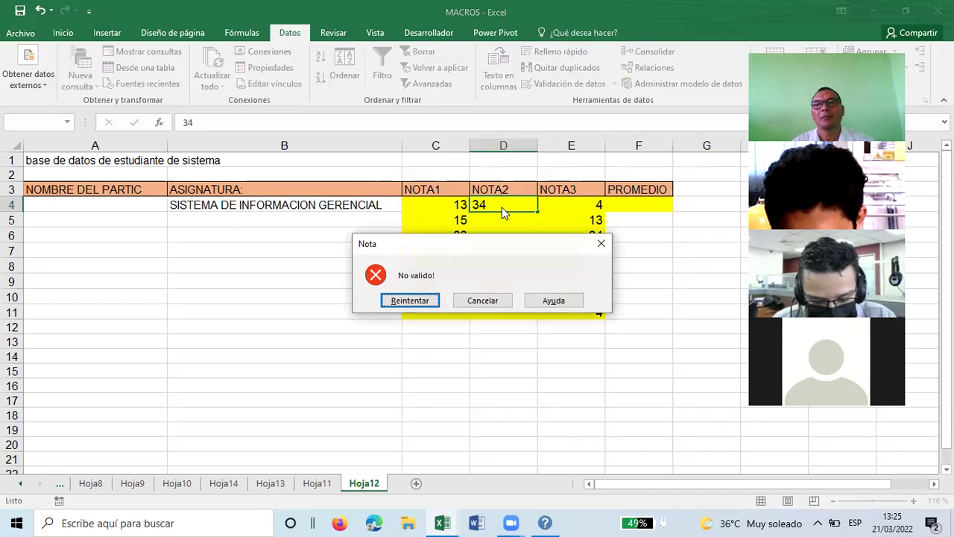
left_click(479, 300)
Enter 34 in E8 and keep it despite the warning
left_click(585, 261)
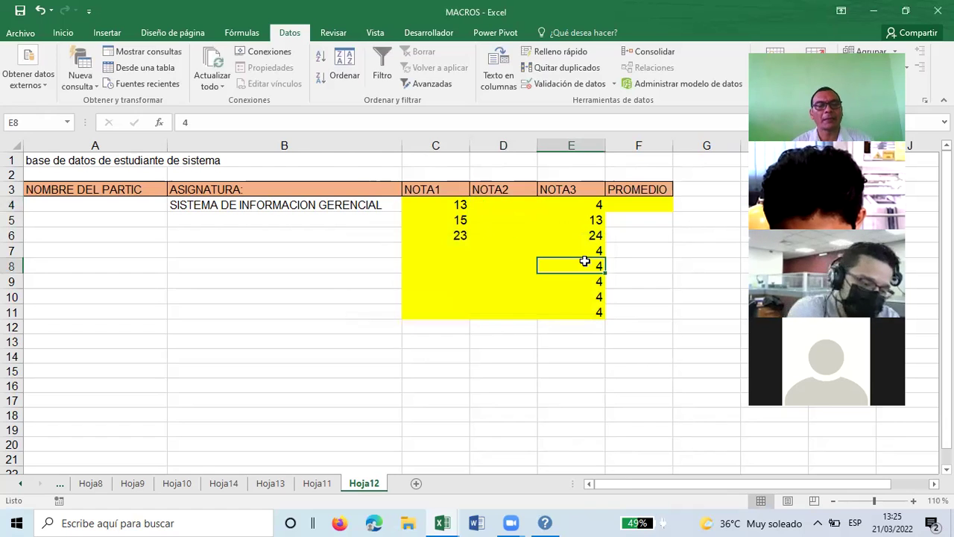
type("34")
key("Return")
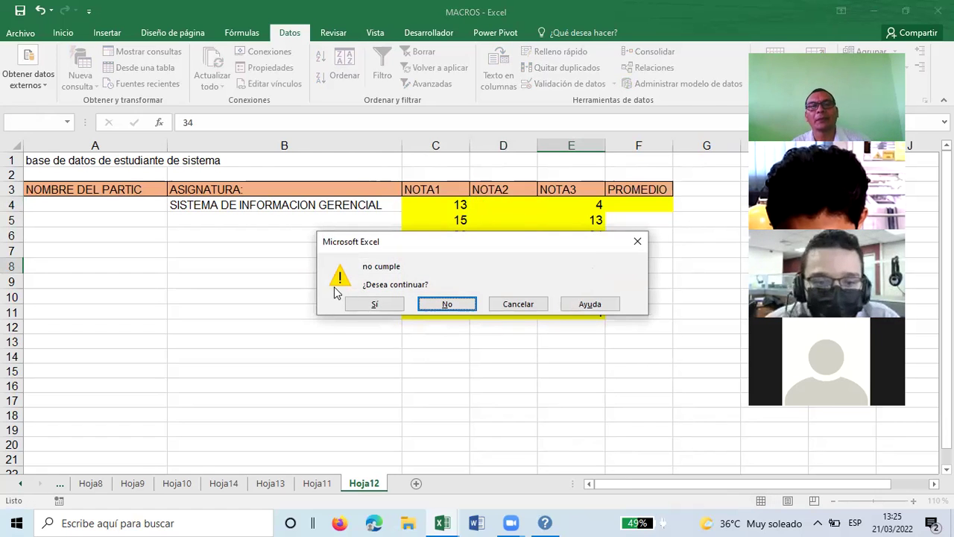
left_click(386, 304)
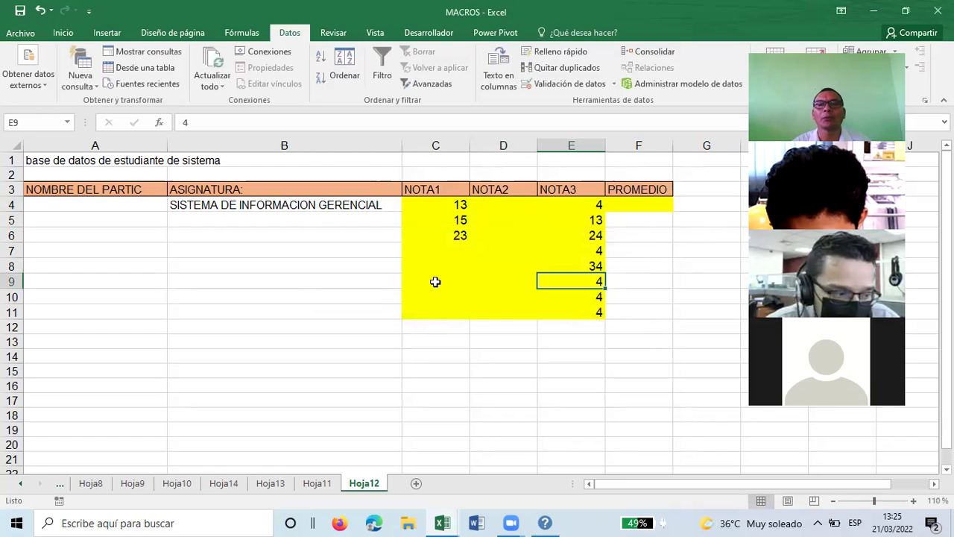
Try 34 in C7 and cancel it, then select C4, D5 and A4
left_click(442, 246)
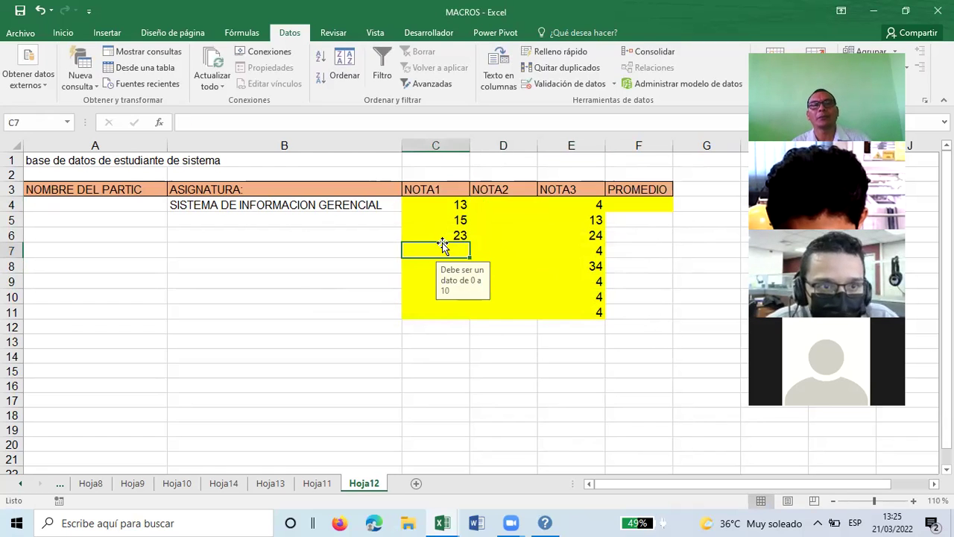
type("34")
key("Return")
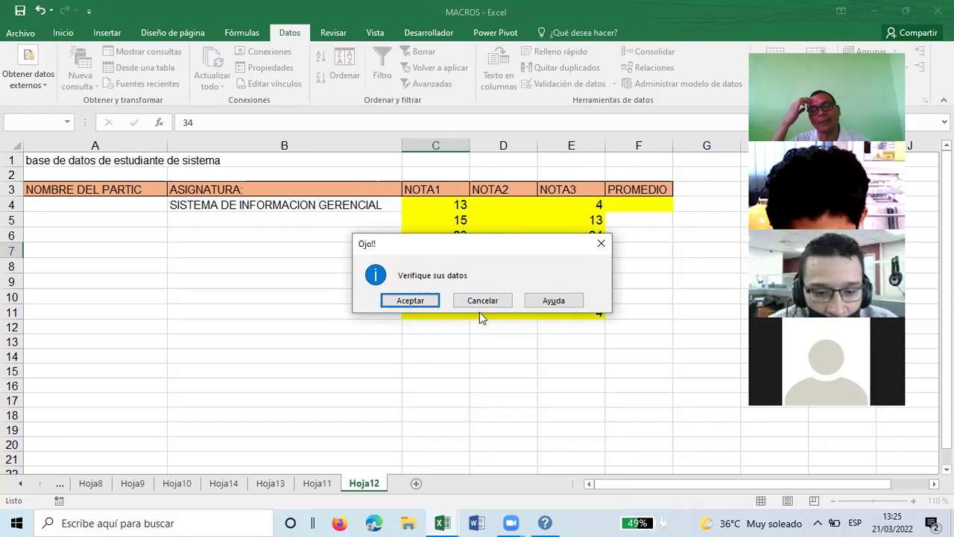
left_click(483, 300)
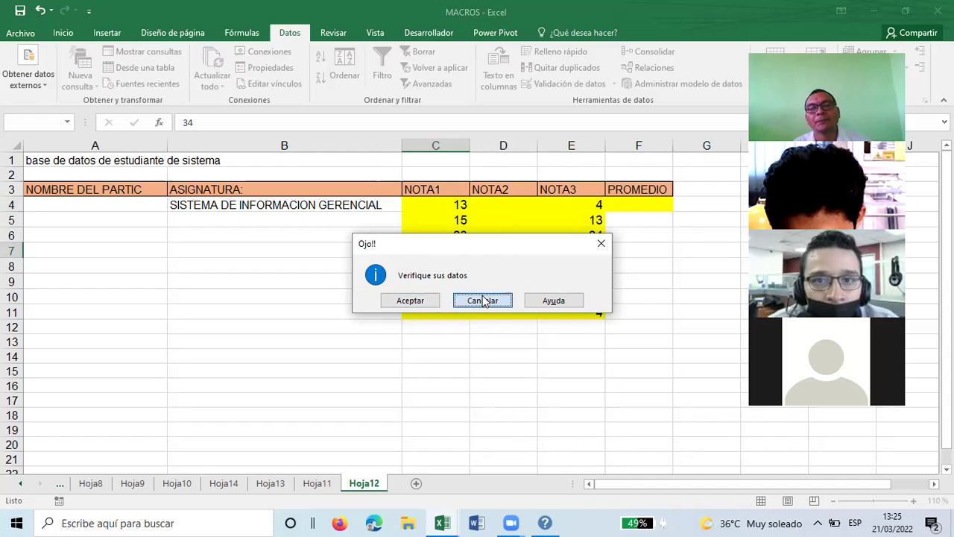
left_click(434, 208)
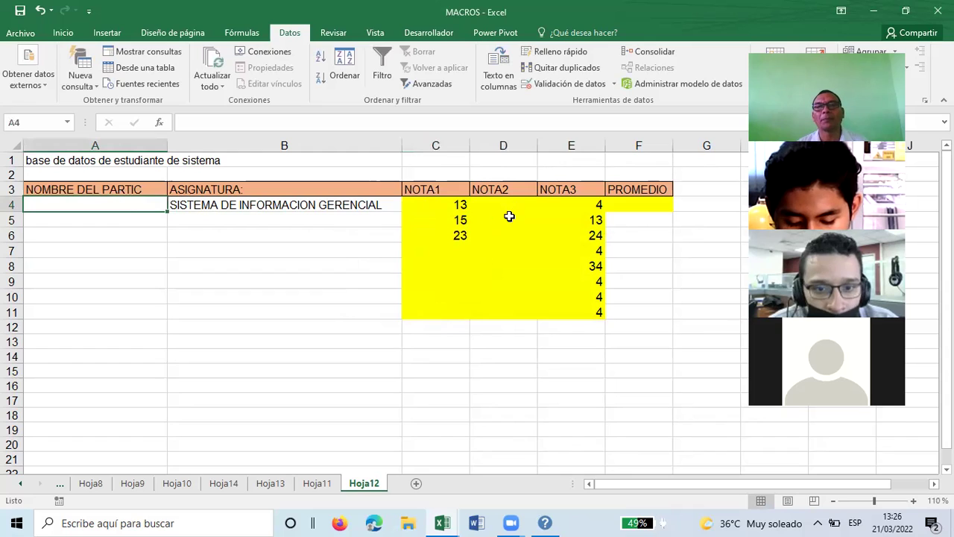
left_click(495, 221)
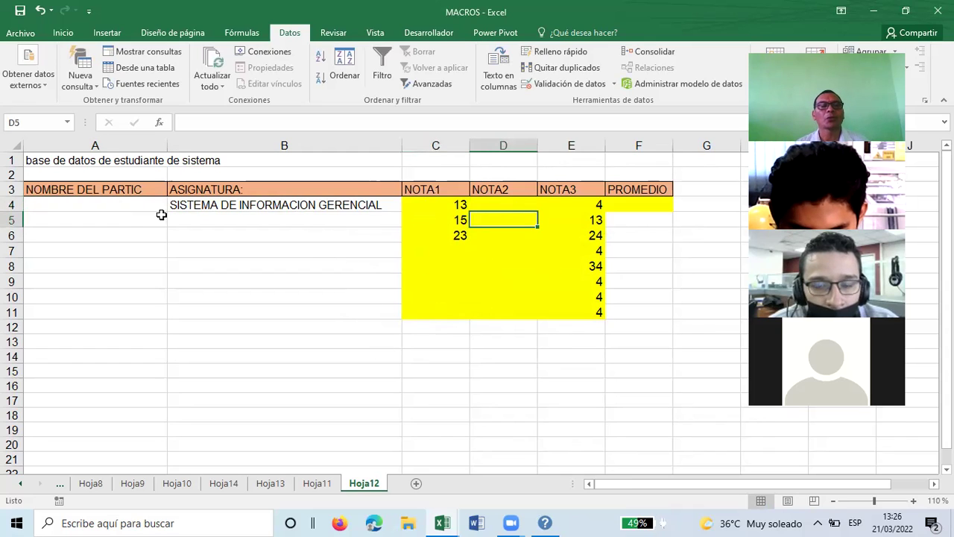
left_click(110, 210)
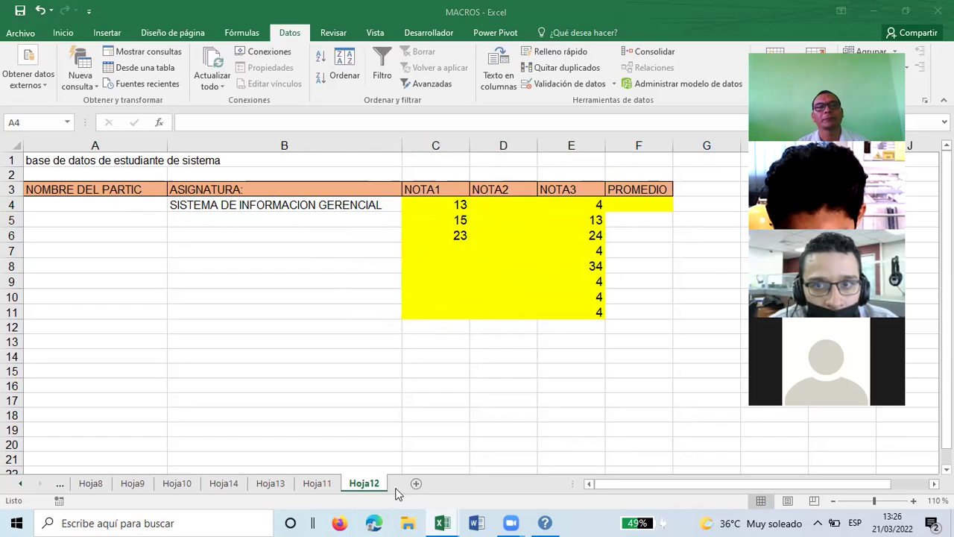
Browse sheets Hoja9, Hoja10, Hoja14, Hoja13 and Hoja8, ending on Hoja11 REGISTRO DE NOTAS
left_click(396, 492)
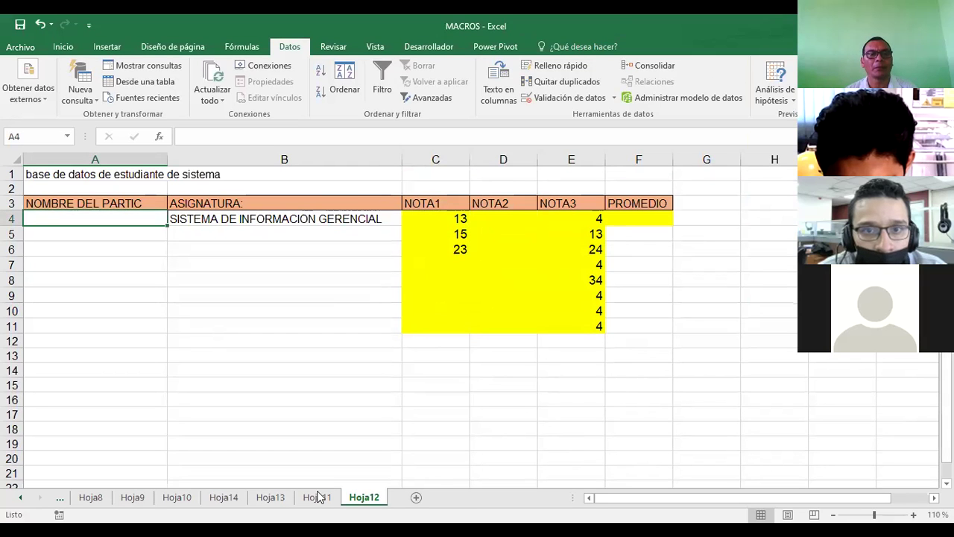
left_click(133, 498)
left_click(177, 497)
left_click(224, 497)
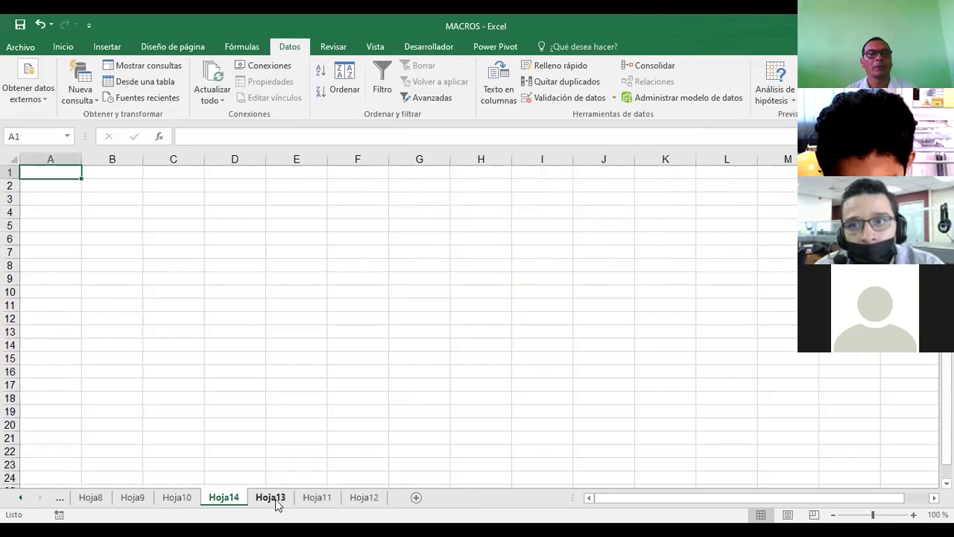
left_click(271, 497)
left_click(317, 497)
left_click(90, 497)
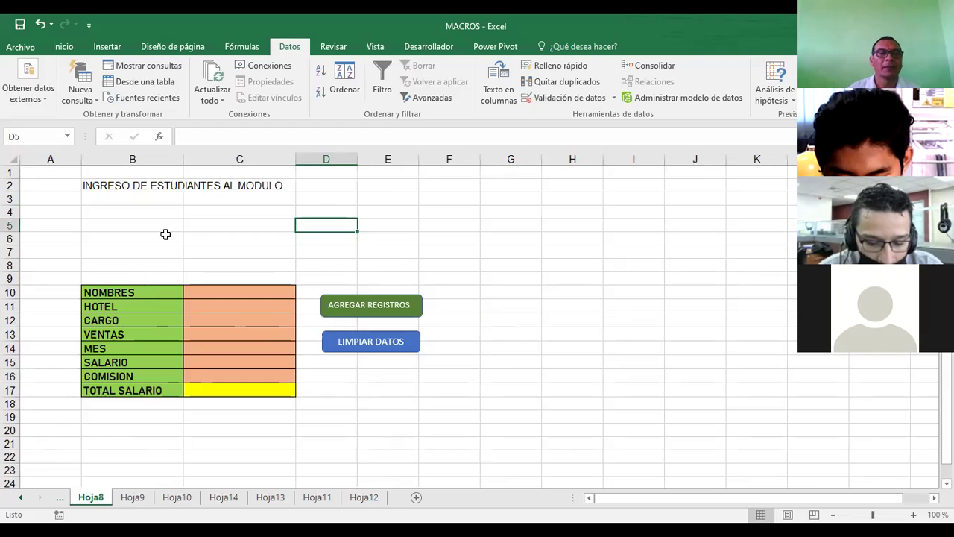
left_click(275, 500)
left_click(313, 497)
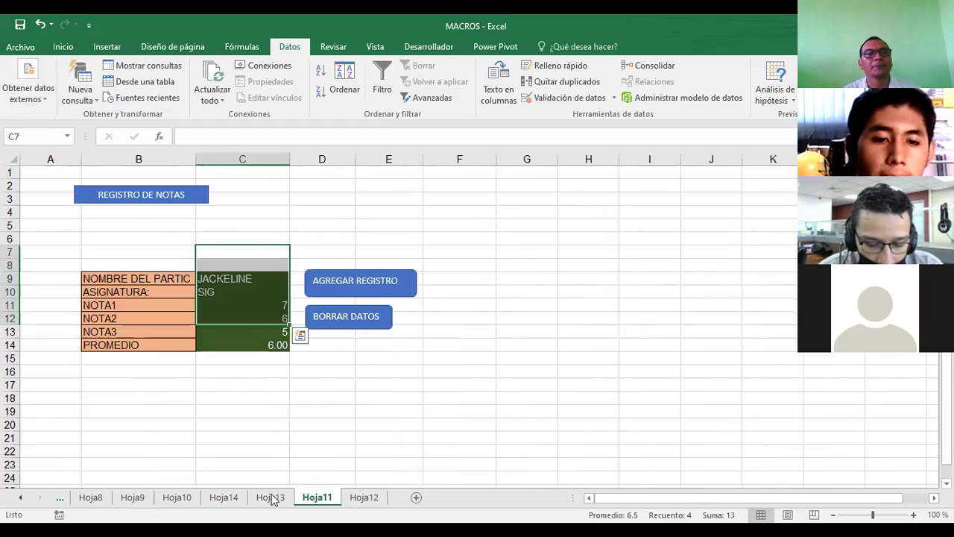
Delete the sample participant name, subject and grades from C9 downward
left_click(524, 279)
left_click(237, 278)
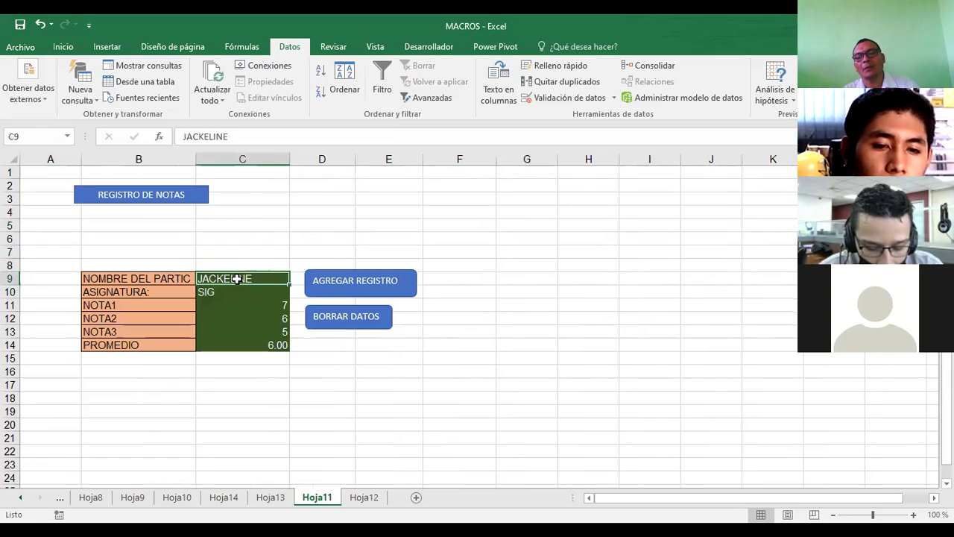
key("Delete")
key("Down")
key("Delete")
key("Down")
key("Delete")
key("Down")
key("Delete")
key("Down")
key("Delete")
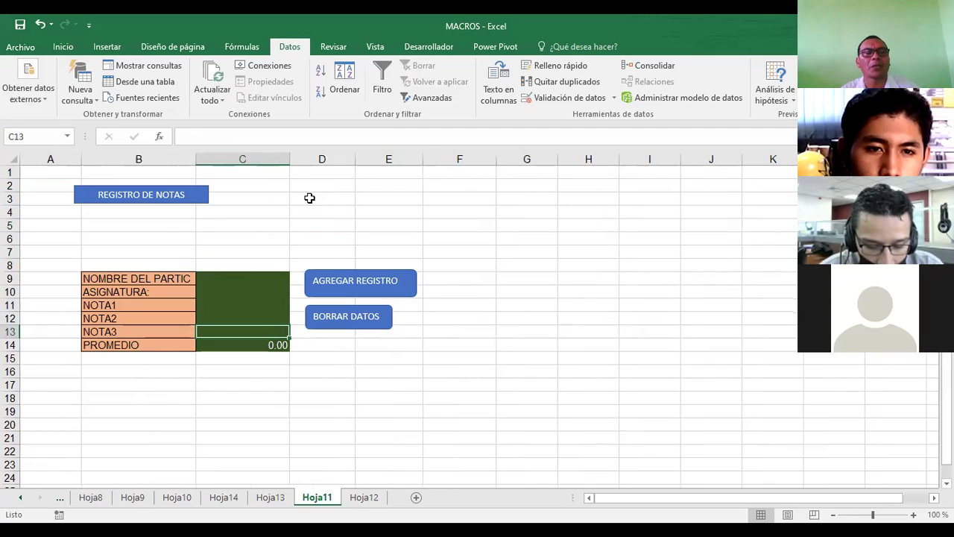
Select the input cells C9:C14 and bring up the Inicio formatting commands
left_click(308, 198)
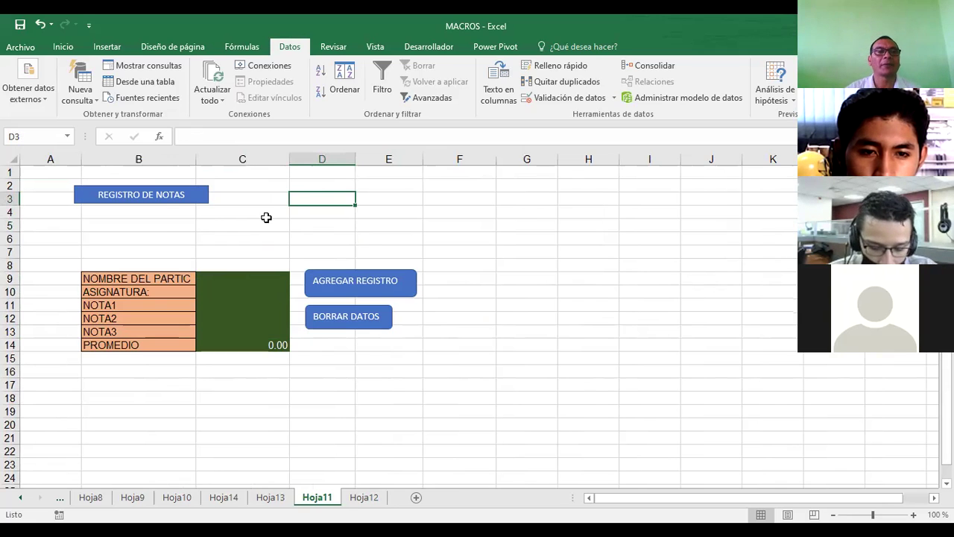
left_click(164, 280)
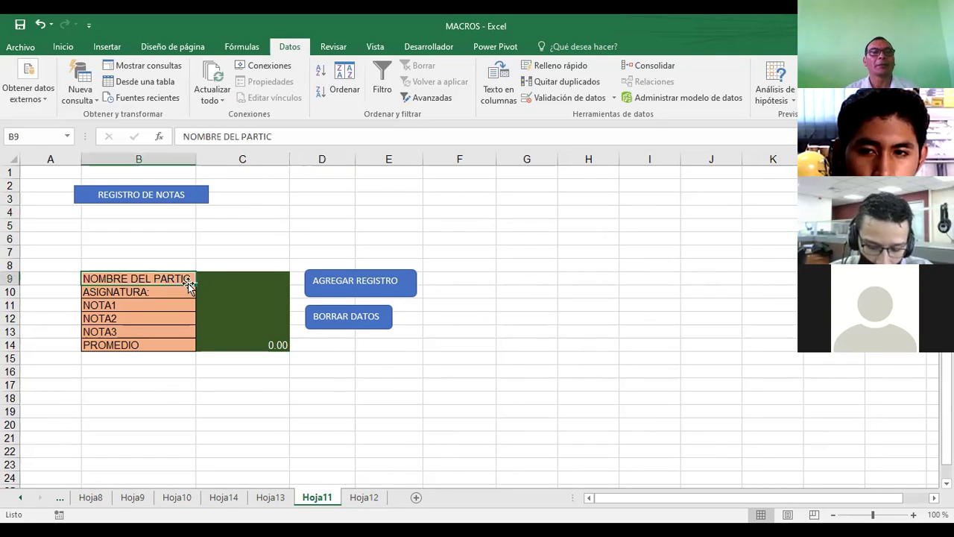
left_click(216, 286)
left_click_drag(226, 275, 236, 345)
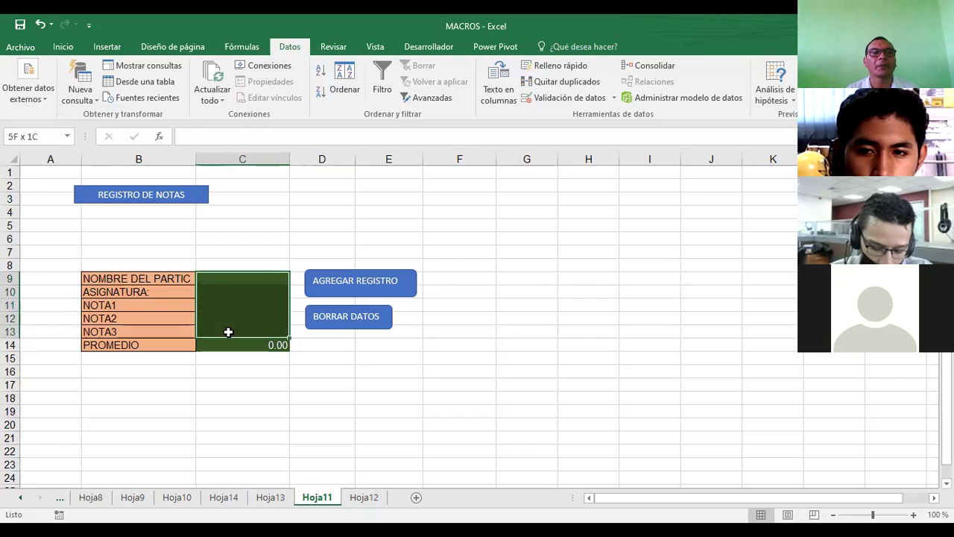
left_click(62, 47)
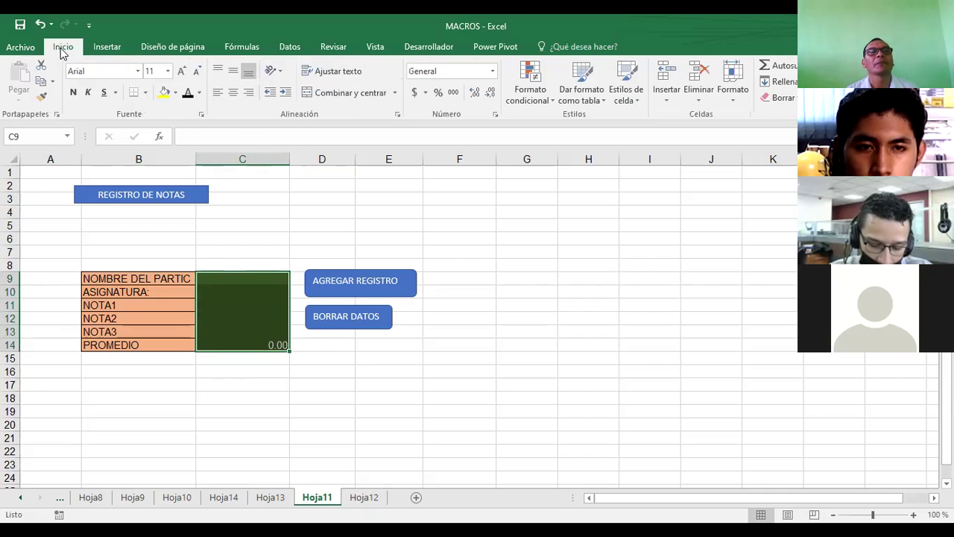
Fill input cells C9:C14 with yellow and uncheck Líneas de cuadrícula on the Vista tab
left_click(164, 93)
left_click(257, 196)
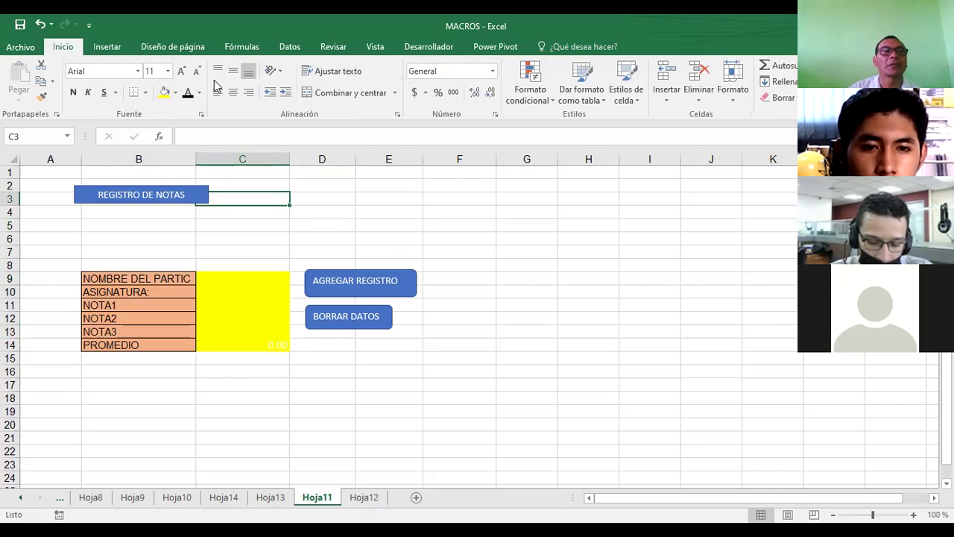
left_click(373, 48)
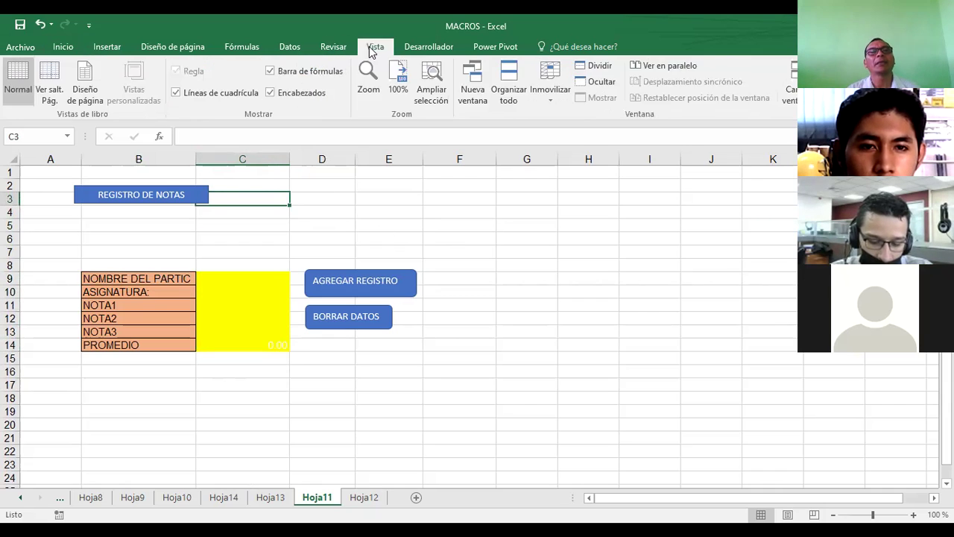
left_click(176, 94)
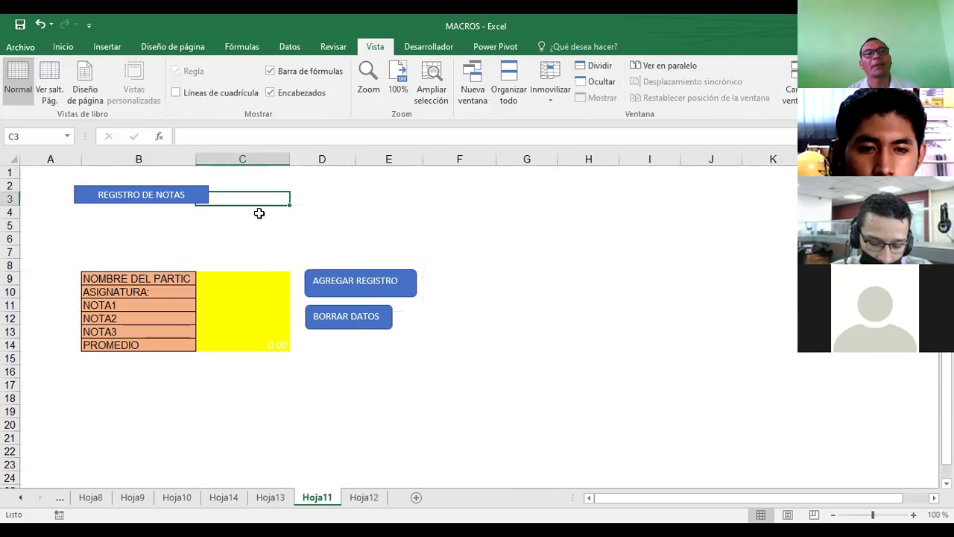
left_click(215, 251)
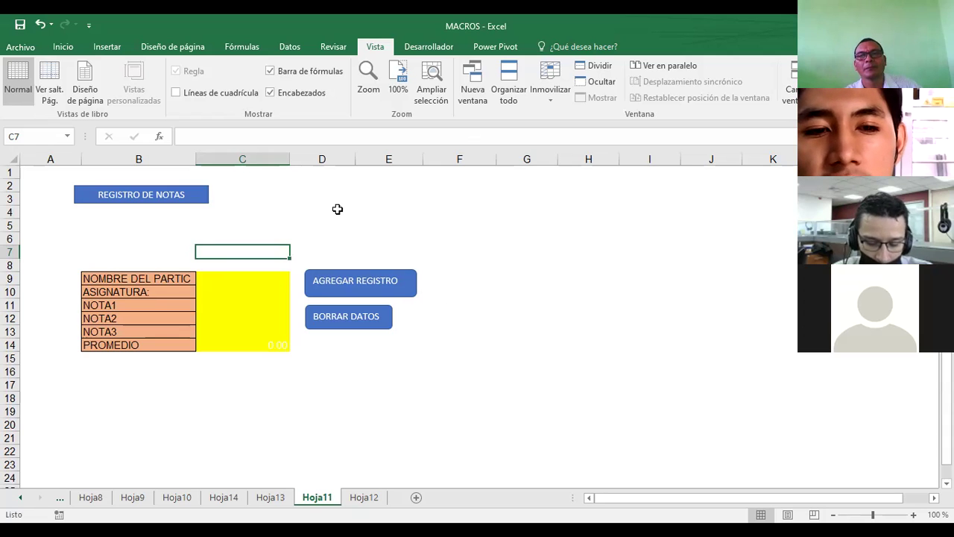
Select the whole sheet and clear Bloqueada on the Proteger tab of Formato de celdas
left_click(8, 156)
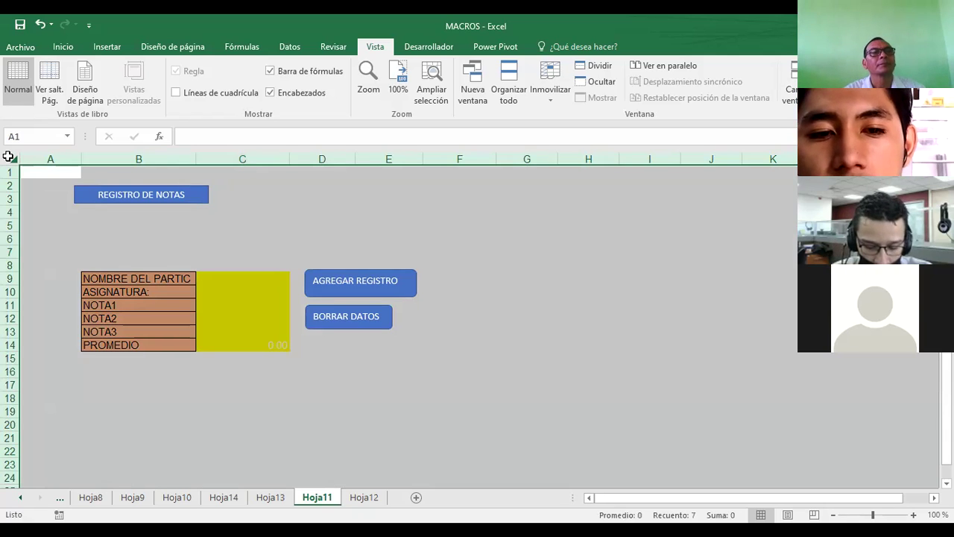
right_click(9, 158)
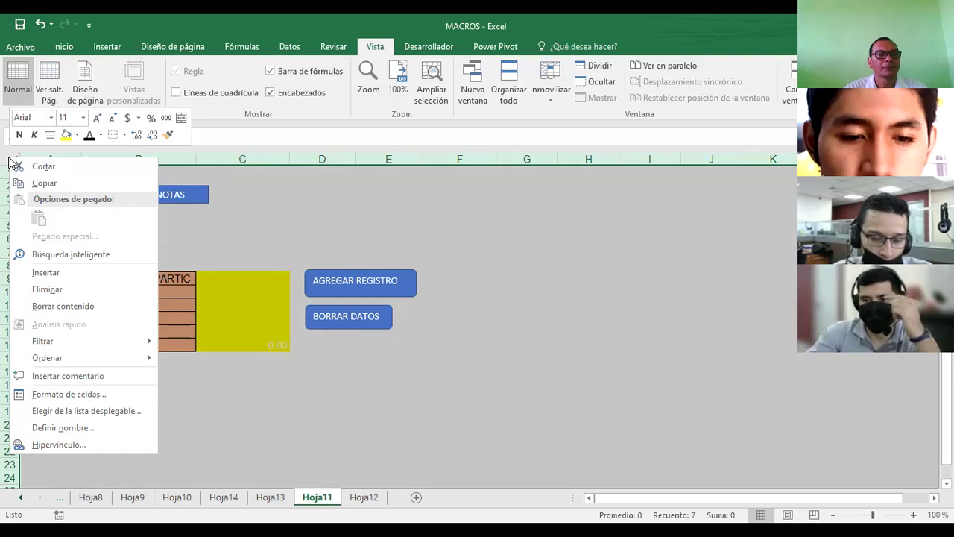
left_click(65, 395)
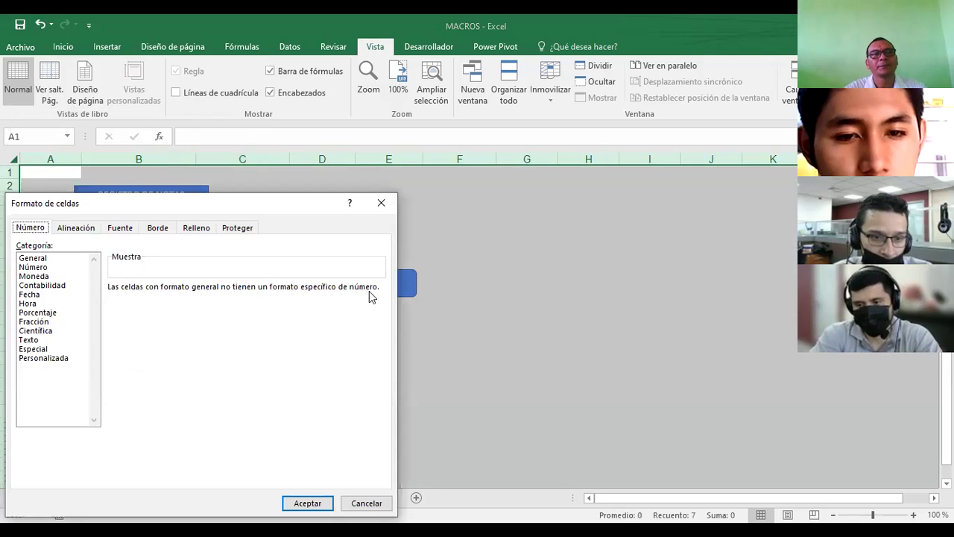
left_click(238, 228)
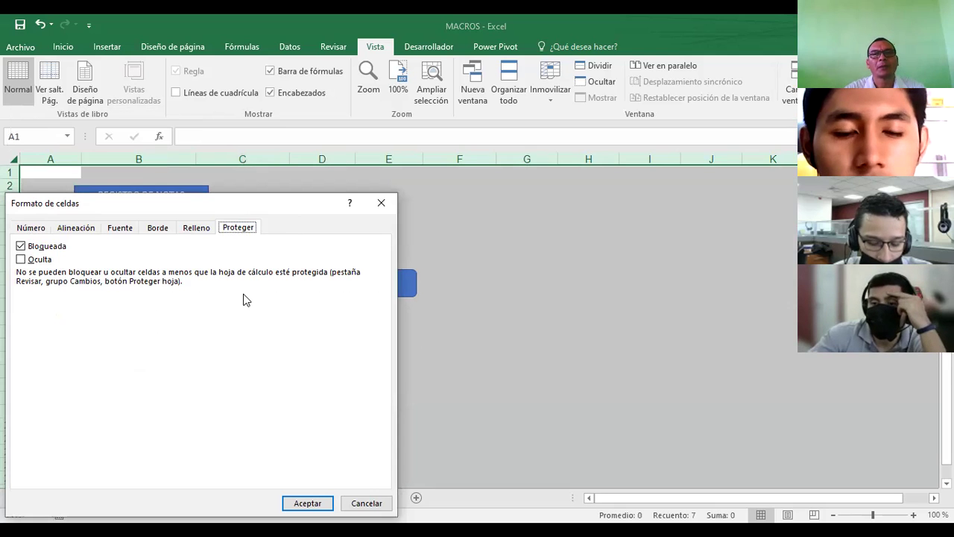
left_click(30, 248)
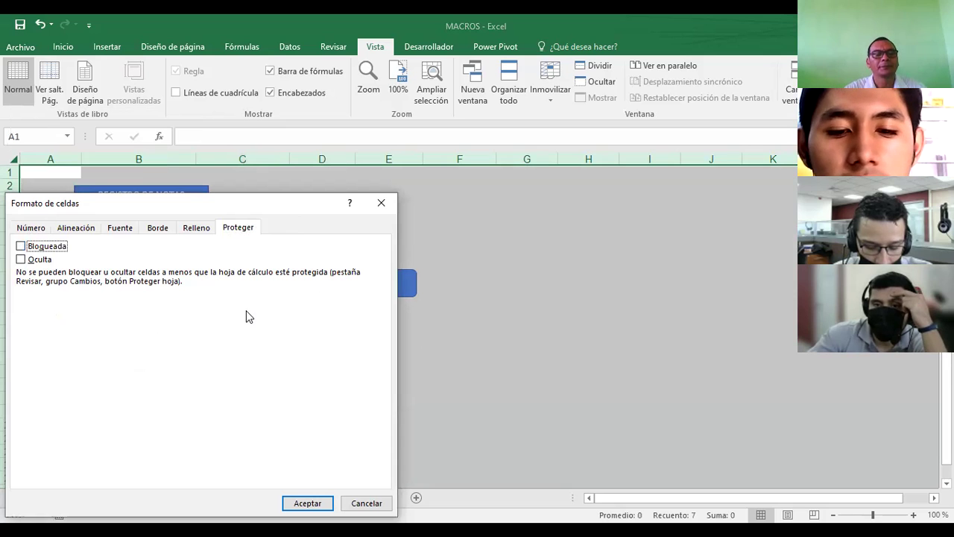
left_click(312, 507)
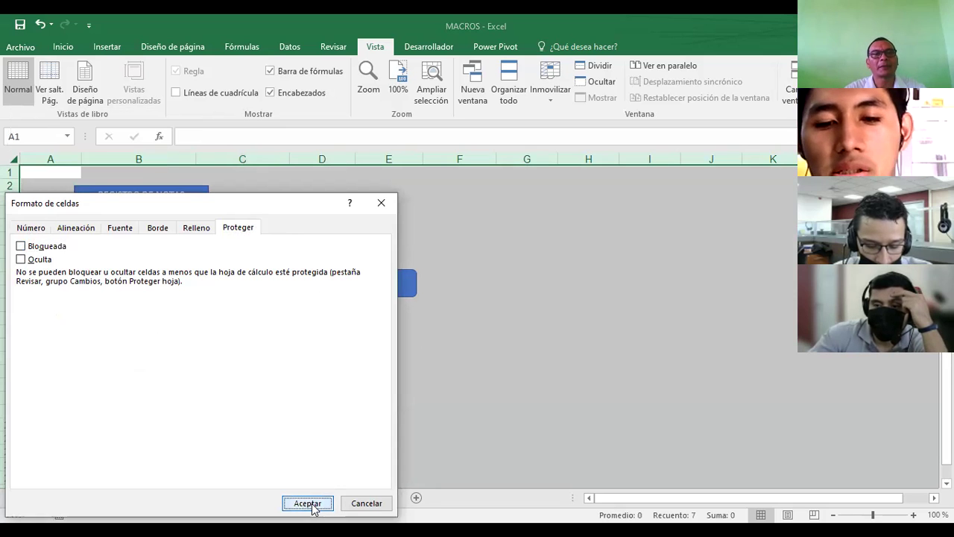
left_click(281, 224)
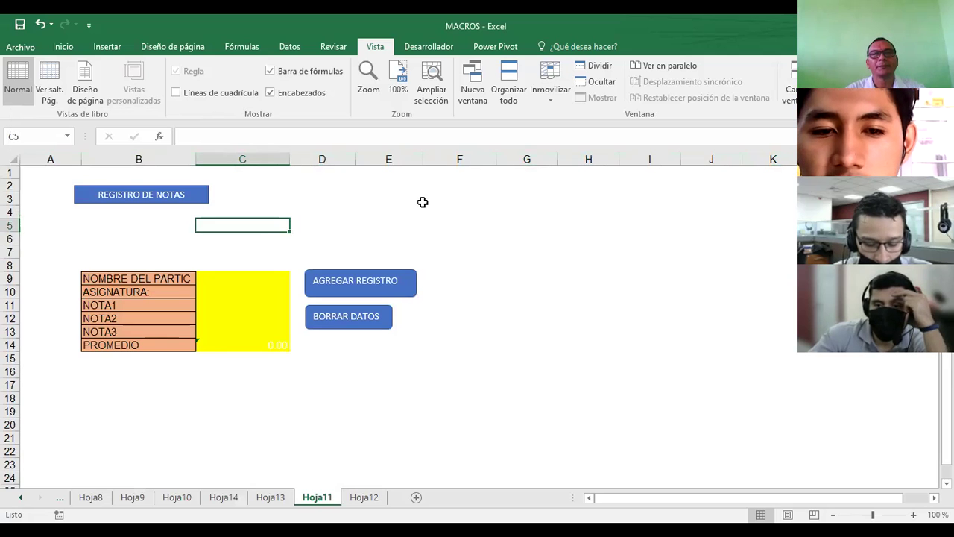
Lock only the label cells B9:B14, NOMBRE DEL PARTIC through PROMEDIO, via Formato de celdas > Proteger
left_click_drag(128, 277, 125, 340)
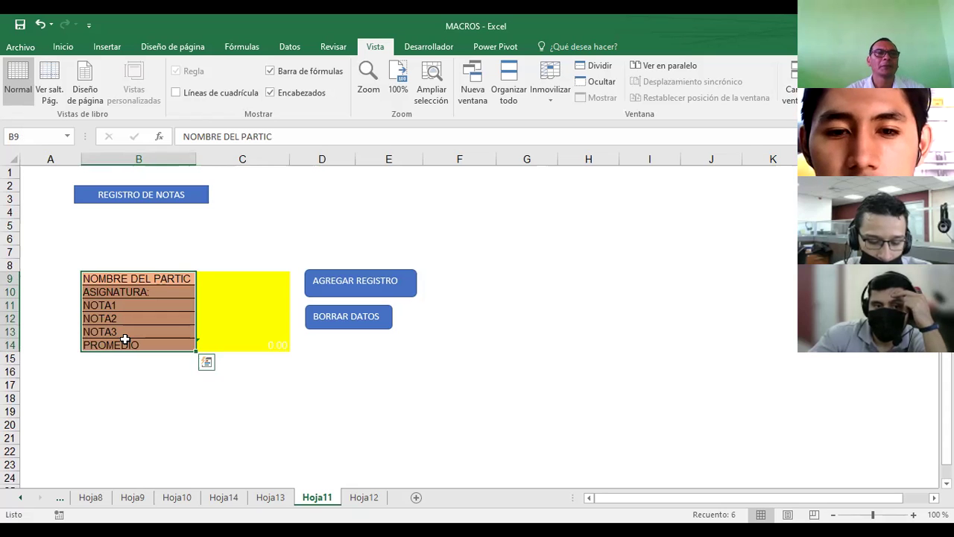
right_click(125, 340)
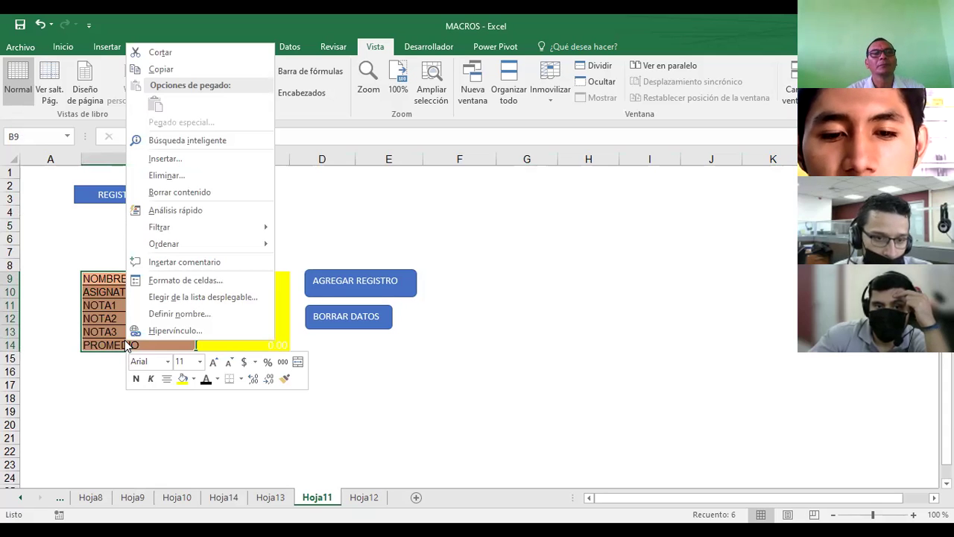
left_click(182, 281)
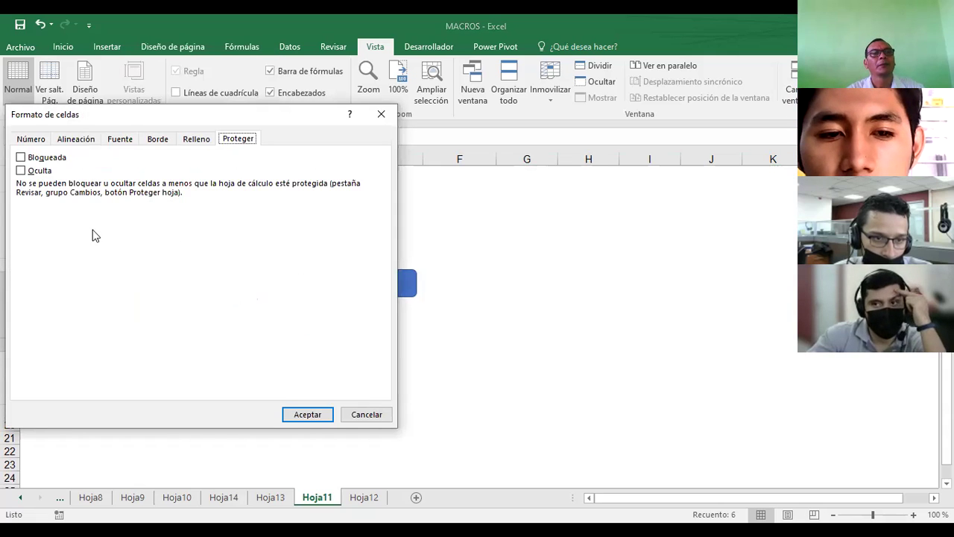
left_click(21, 158)
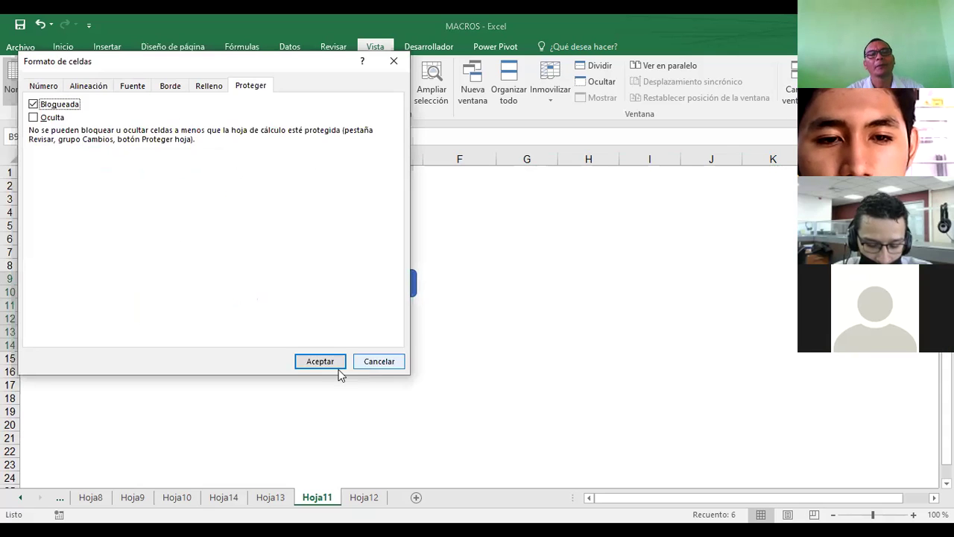
left_click(309, 416)
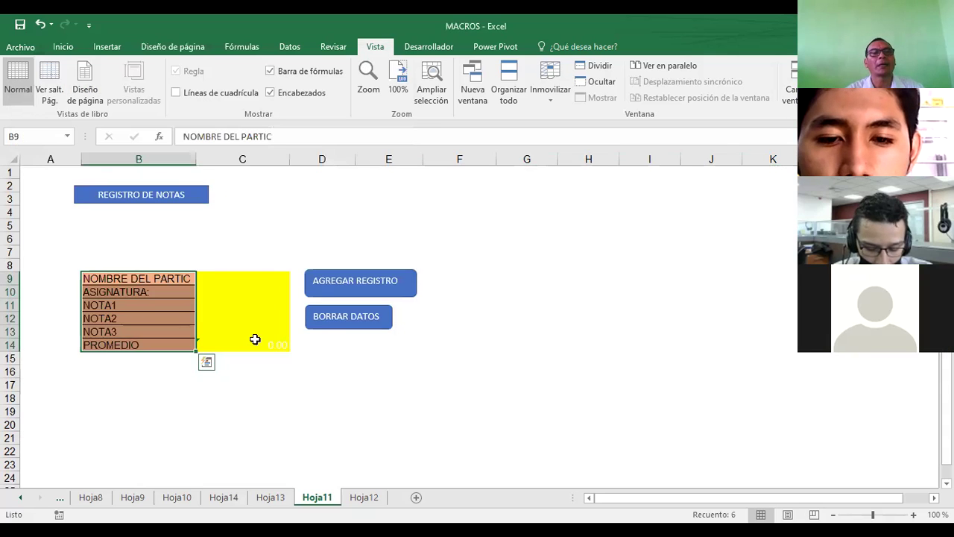
left_click(213, 251)
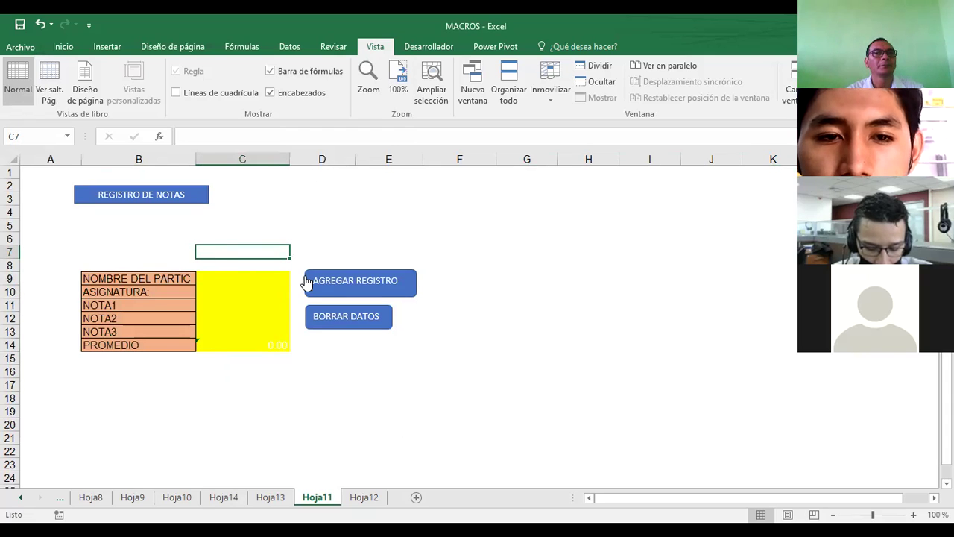
Protect Hoja11 with a password from Revisar > Proteger hoja, re-entering it to confirm
left_click(289, 47)
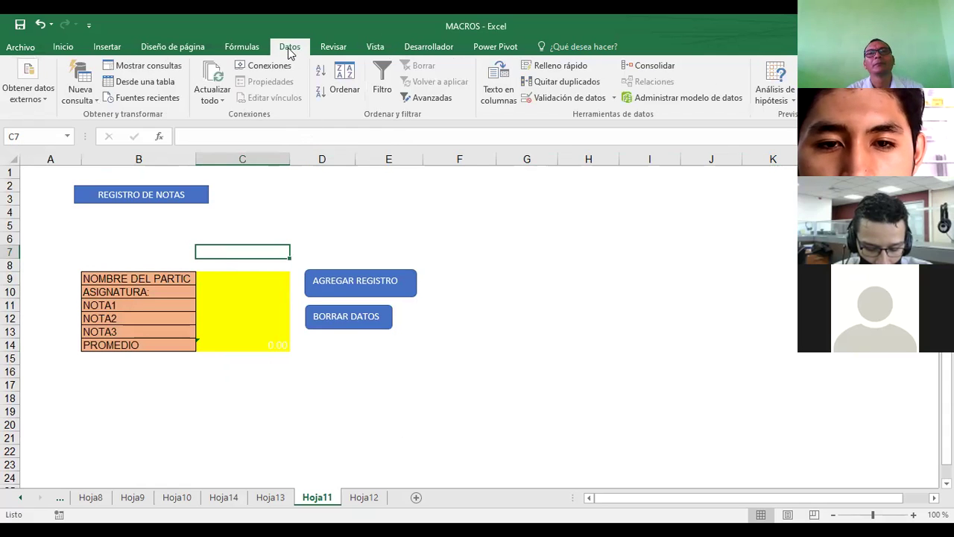
left_click(328, 49)
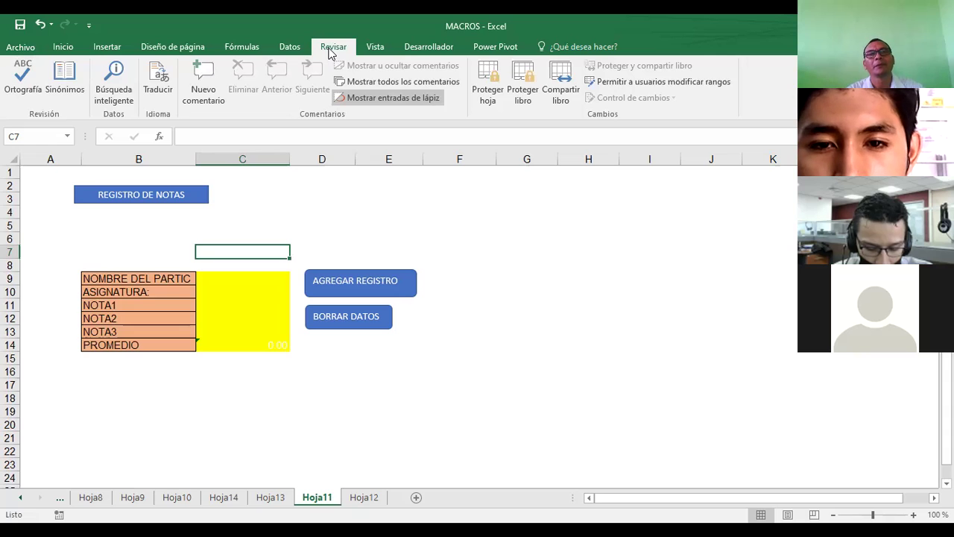
left_click(291, 48)
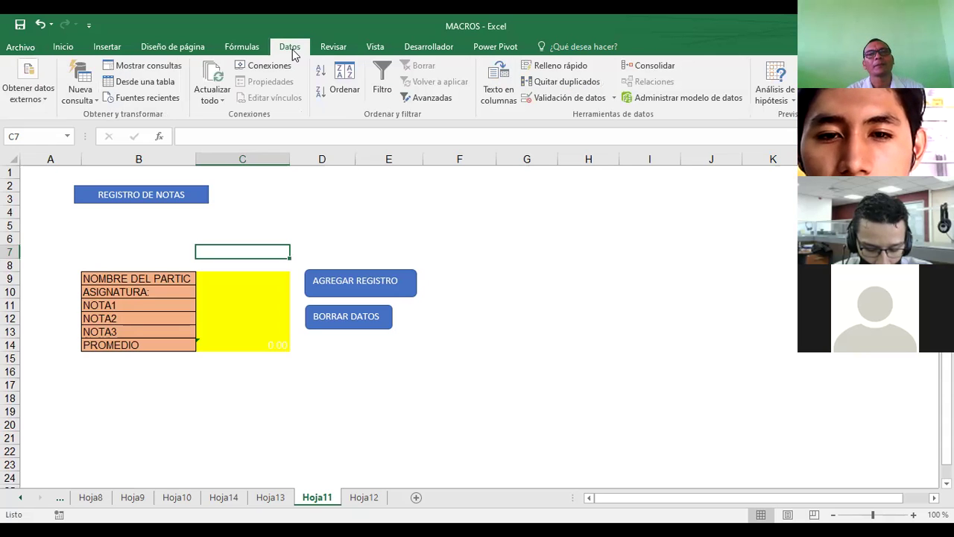
left_click(334, 48)
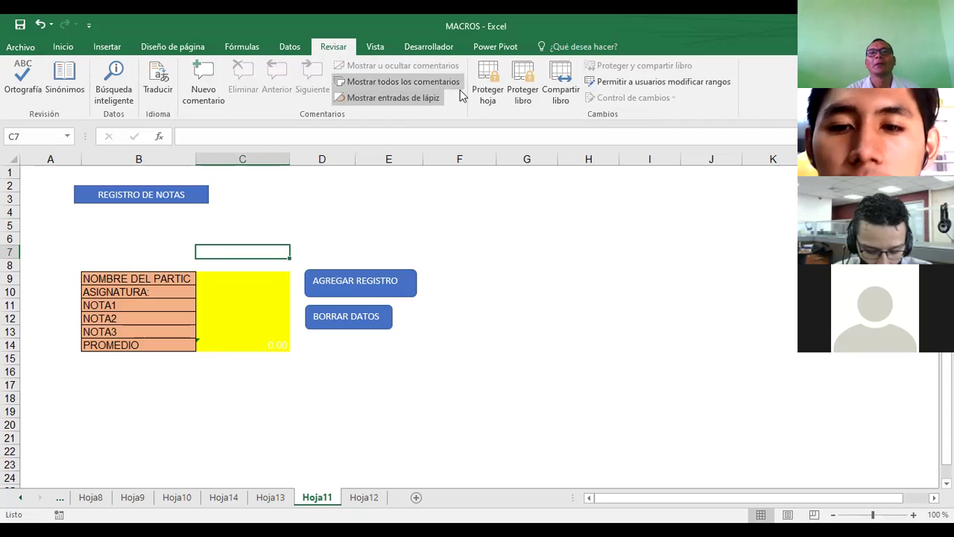
left_click(496, 98)
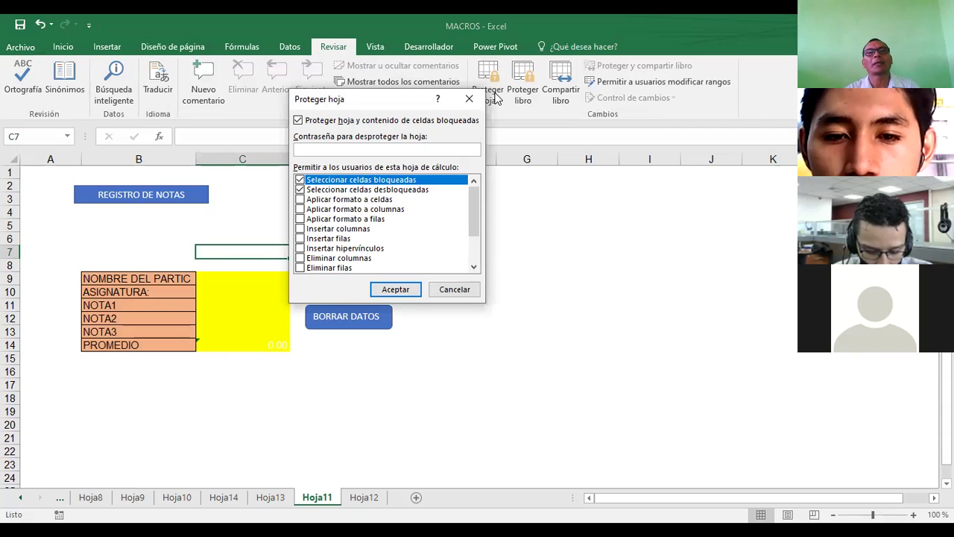
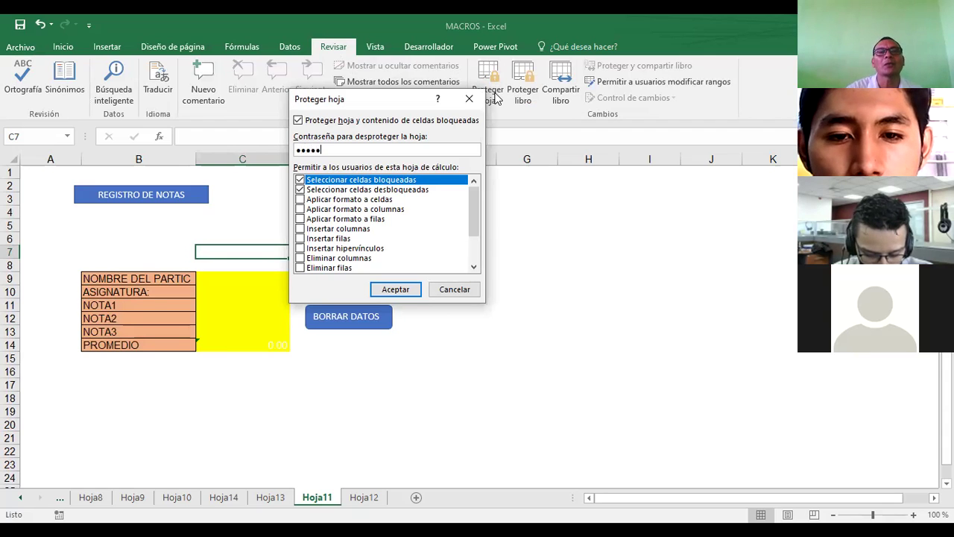
left_click(408, 292)
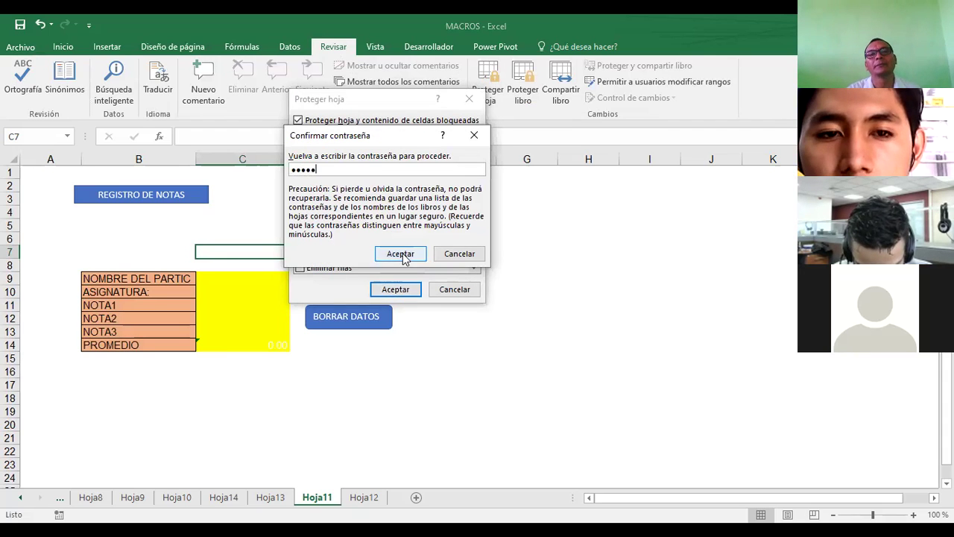
left_click(400, 253)
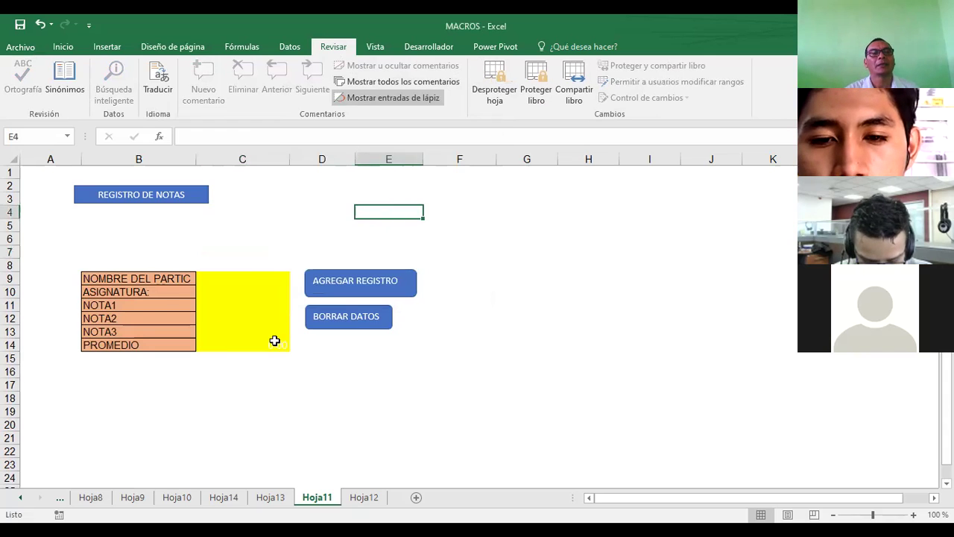
left_click(143, 279)
Confirm label B9 rejects edits, type test text 'fg' in a yellow input cell, and clear C8
double_click(143, 279)
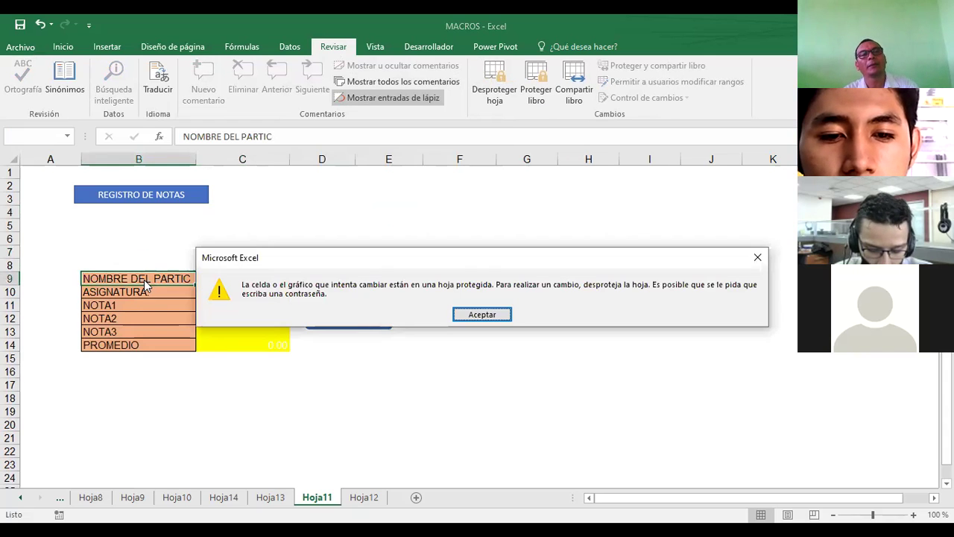
left_click(482, 314)
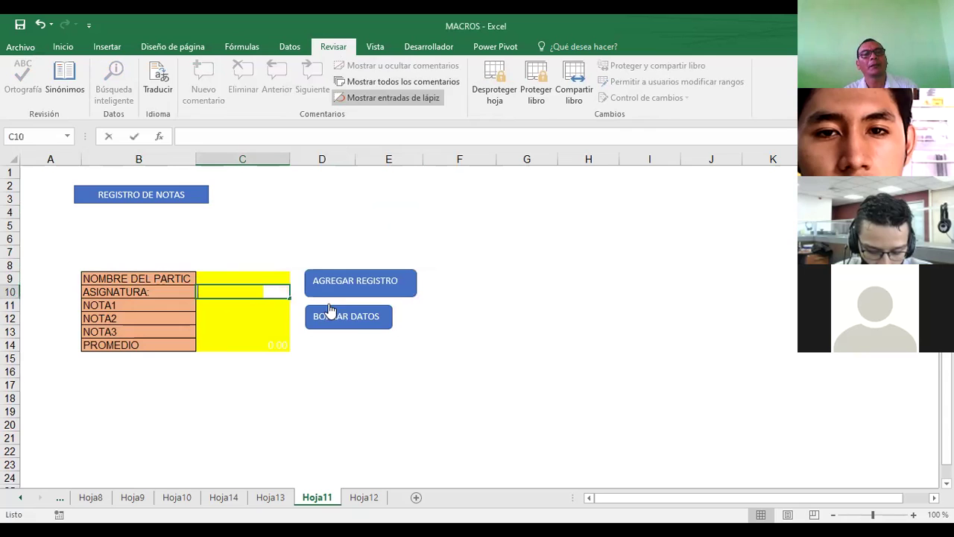
type("ffg")
left_click(270, 263)
type("fg")
key("Return")
left_click(241, 266)
key("Delete")
Check the test entry in C10, then verify labels B9:B14 still refuse edits
left_click_drag(237, 279, 234, 346)
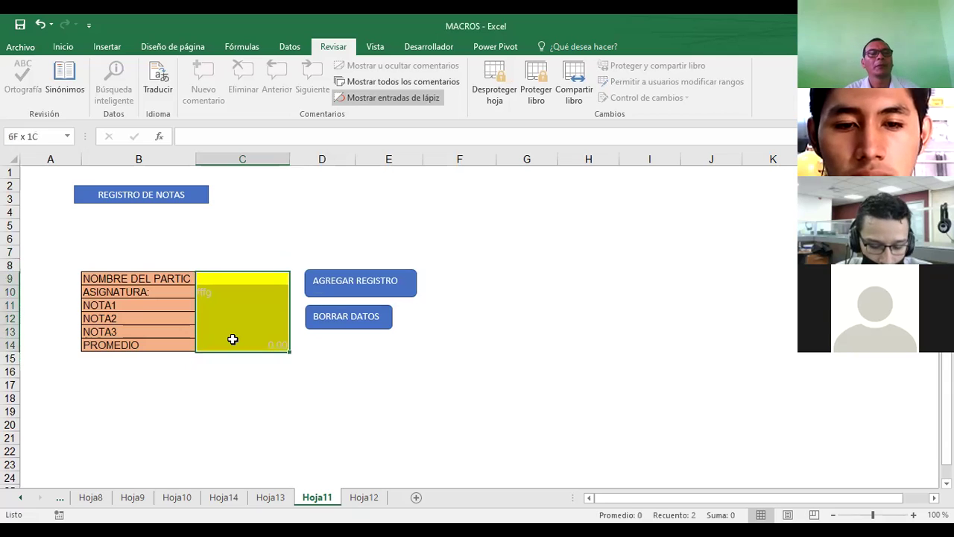
left_click(63, 48)
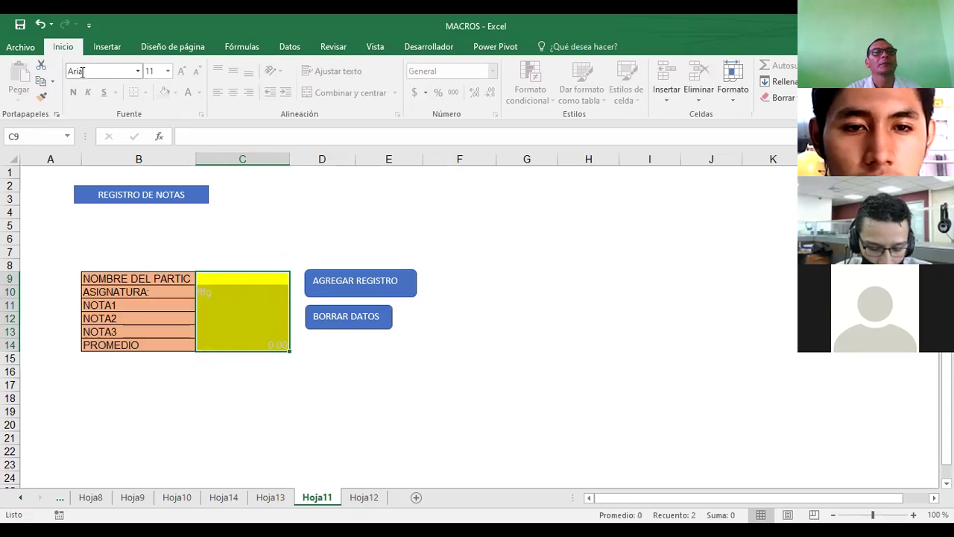
left_click(222, 227)
left_click(214, 286)
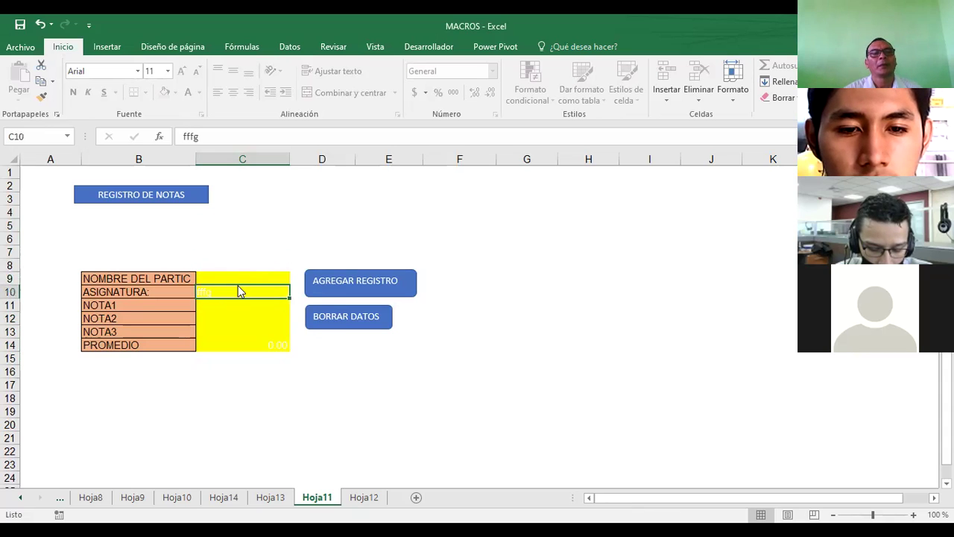
left_click(243, 281)
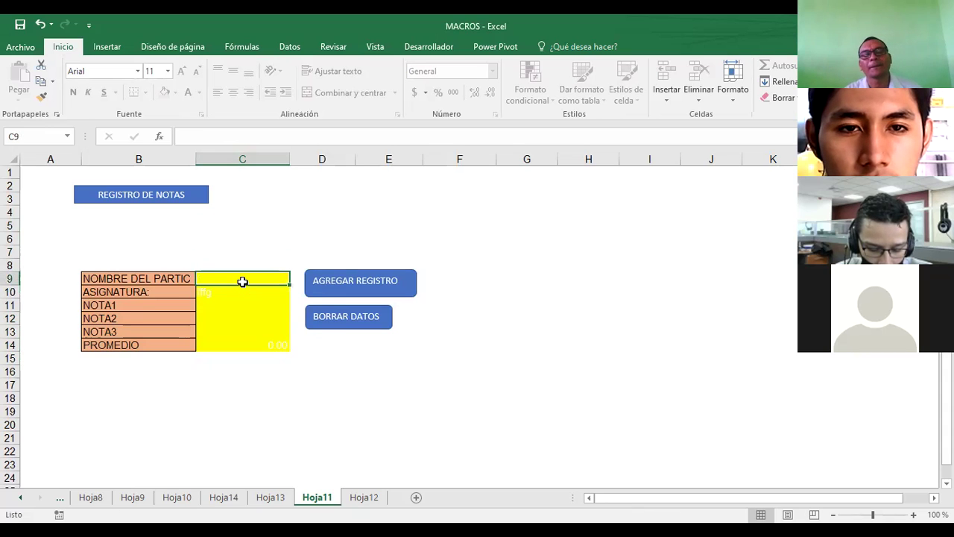
left_click_drag(122, 279, 126, 343)
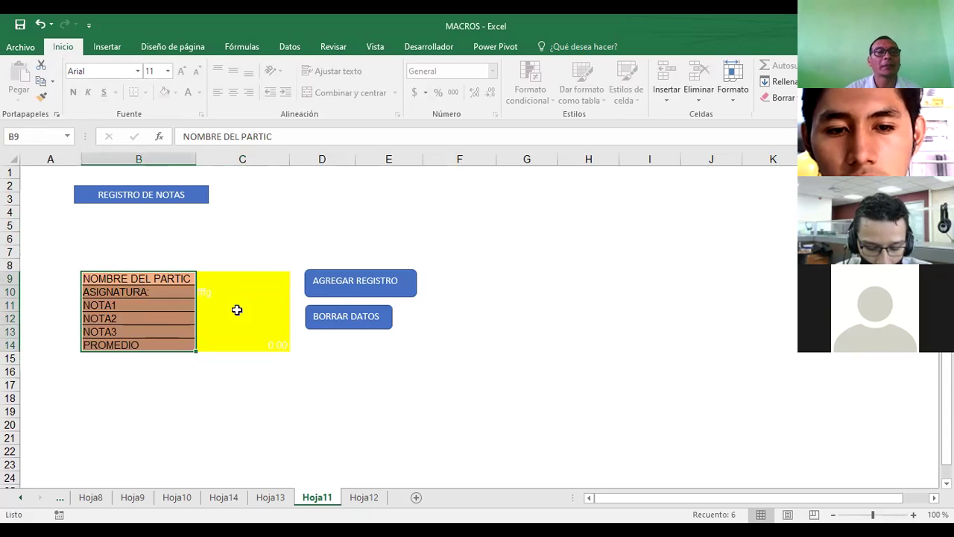
key("d")
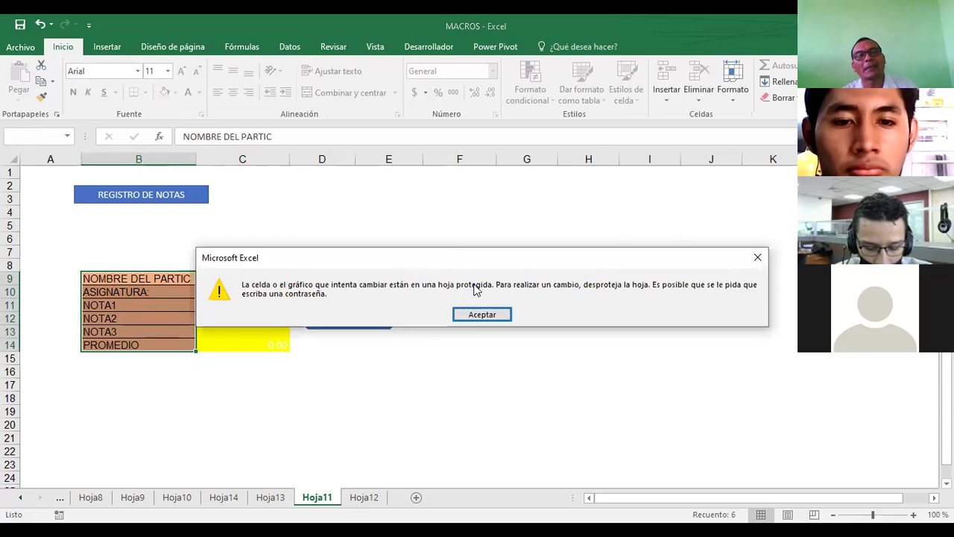
left_click(477, 317)
Enter test text df, df, fdsf, fdg and g into unlocked cells B7, D4, C17, H6 and C4
left_click(145, 253)
type("df")
left_click(292, 215)
type("df")
left_click(240, 385)
type("fdsf")
left_click(507, 316)
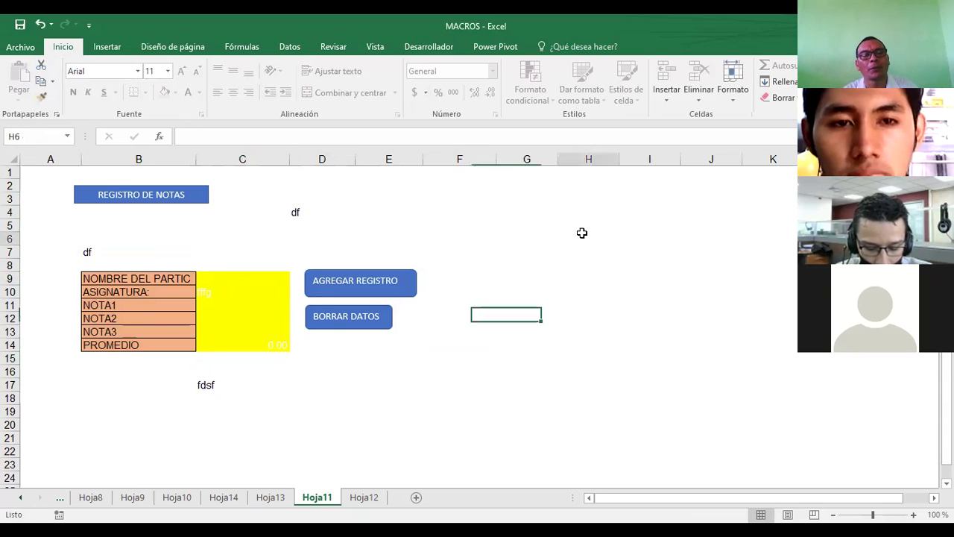
left_click(582, 237)
type("fdg")
left_click(249, 214)
type("g")
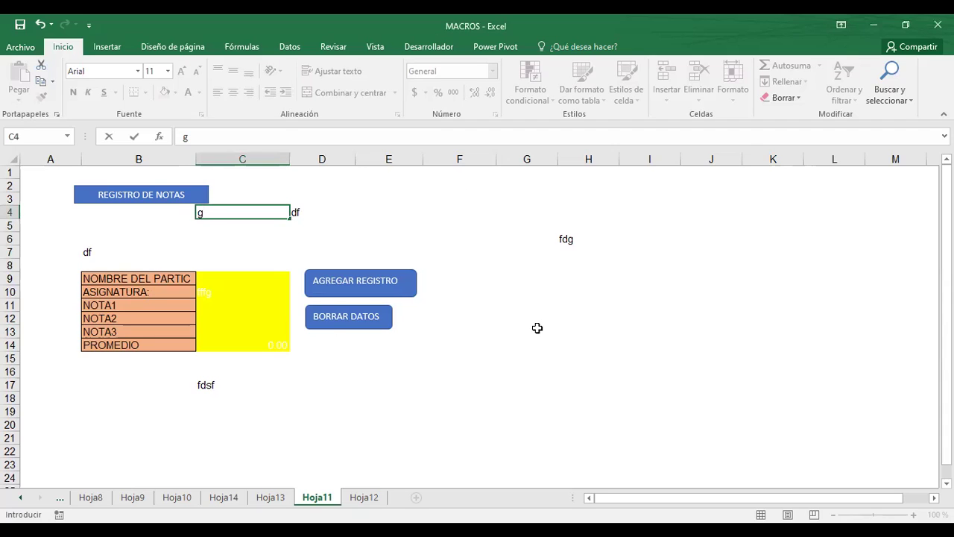
Commit the 'g' entry in C4, then check cells C7, D6 and the test text in C10
left_click(381, 234)
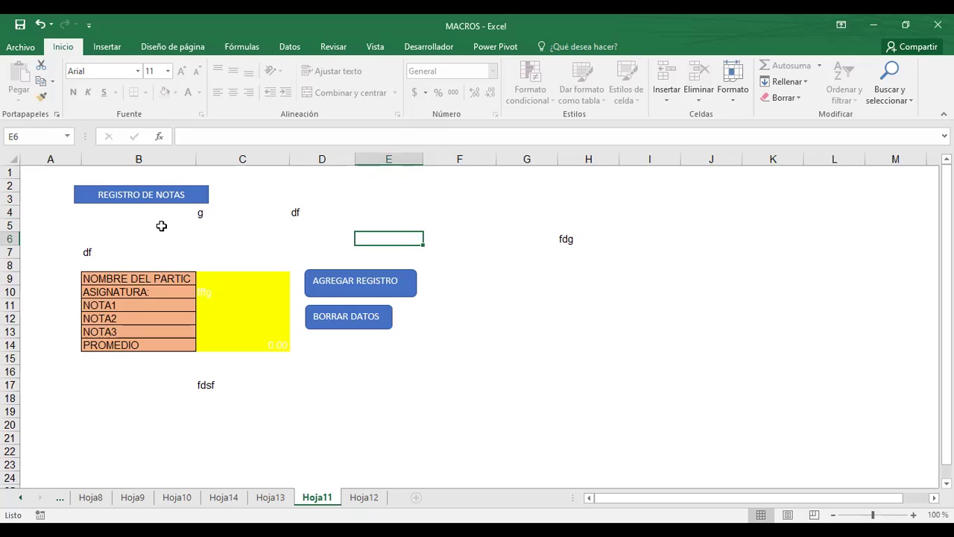
left_click(246, 256)
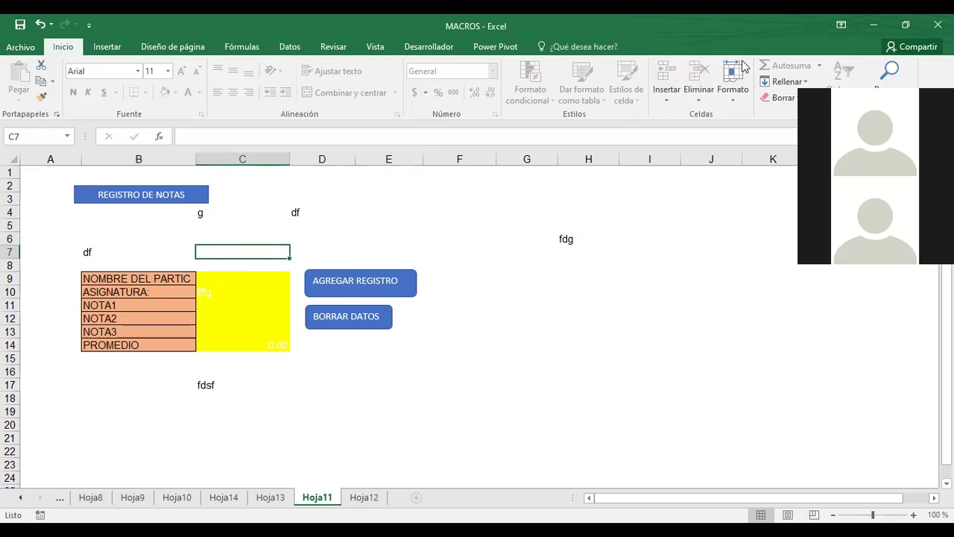
left_click(346, 243)
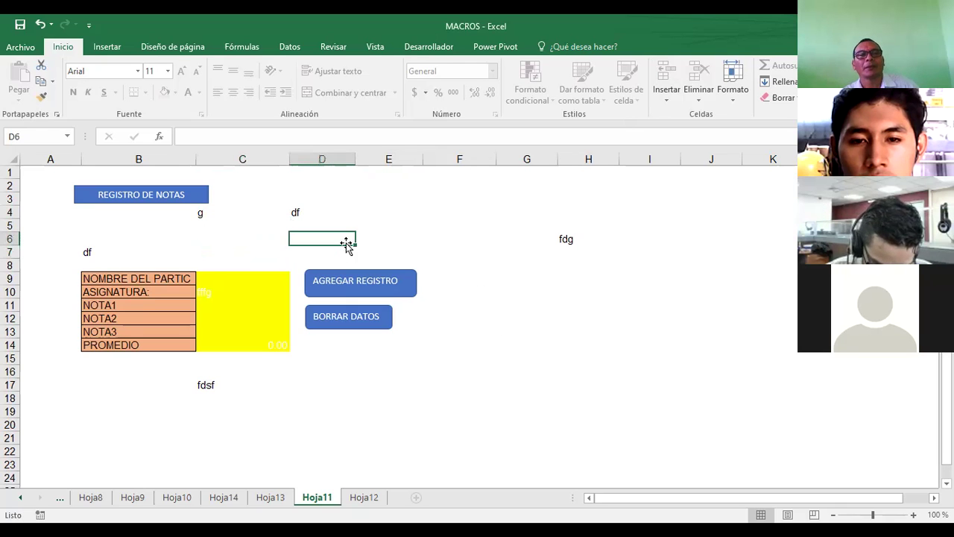
left_click(219, 291)
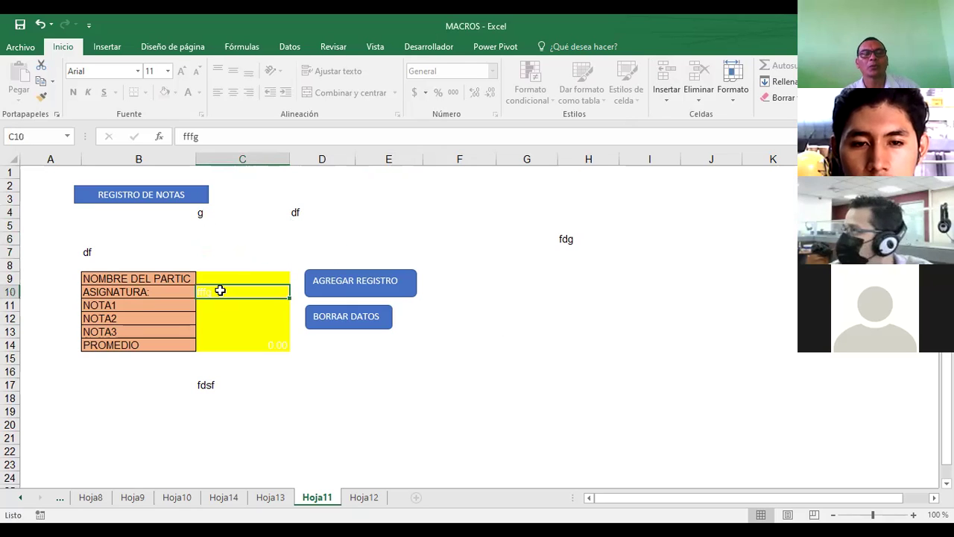
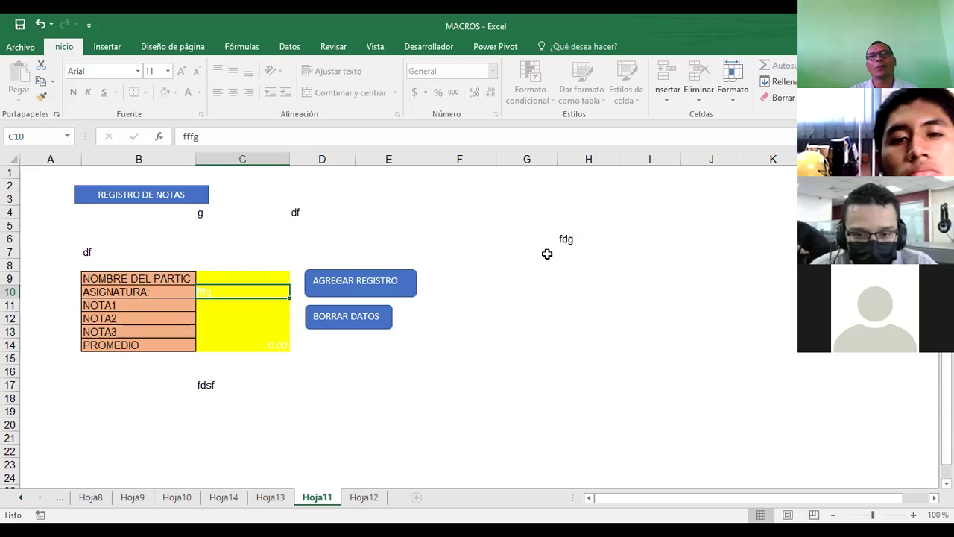
Select the form's answer cells C9:C14 and dismiss the conditional formatting tip
left_click(449, 226)
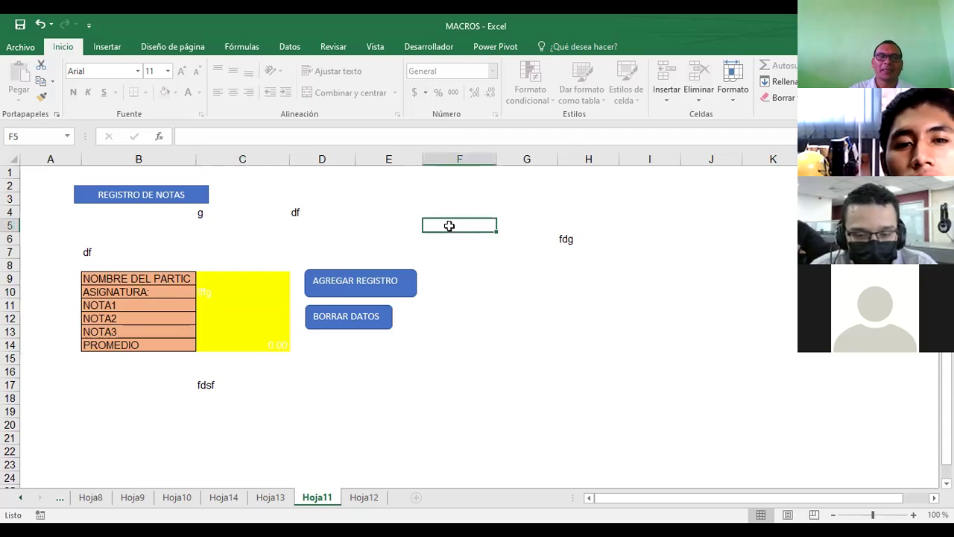
left_click(249, 186)
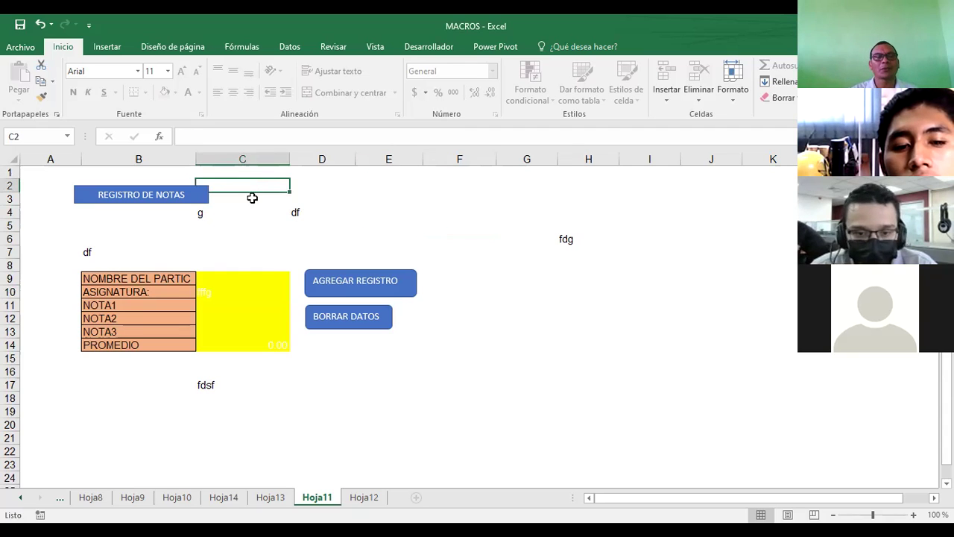
left_click(220, 276)
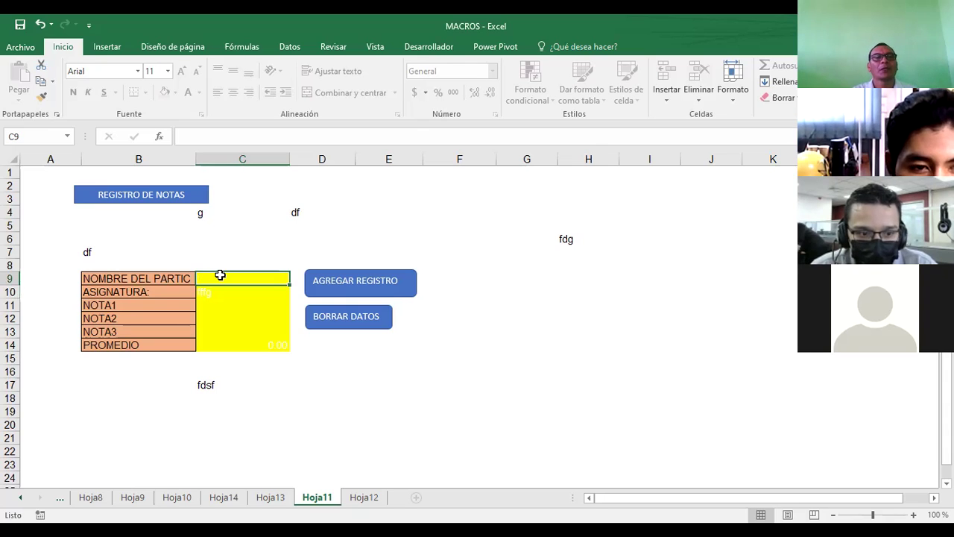
left_click_drag(220, 276, 207, 320)
left_click(395, 216)
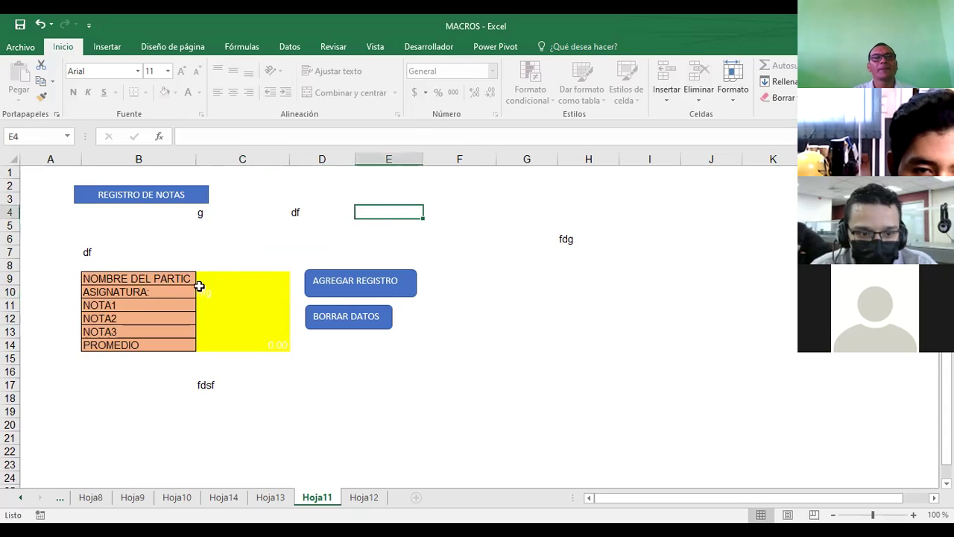
left_click_drag(228, 277, 232, 341)
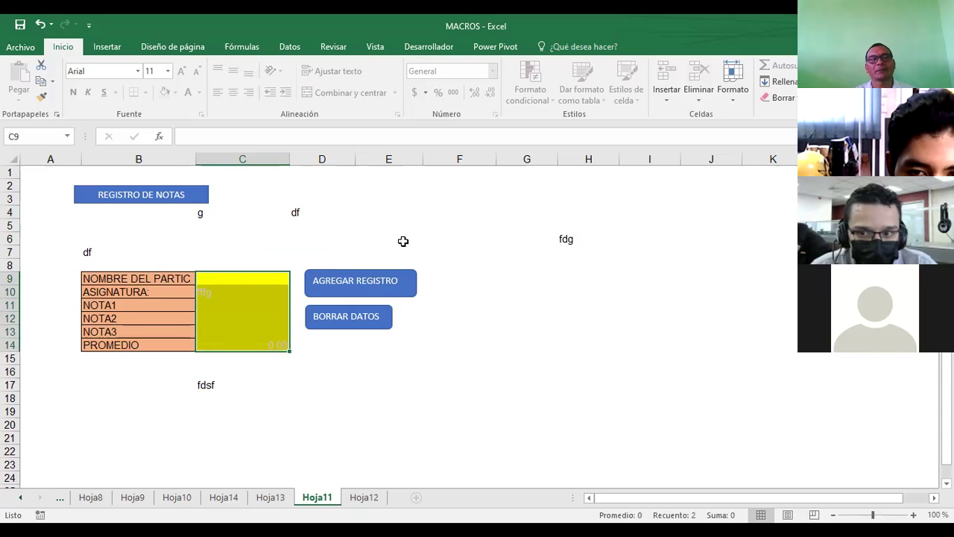
left_click(250, 226)
left_click_drag(234, 278, 234, 340)
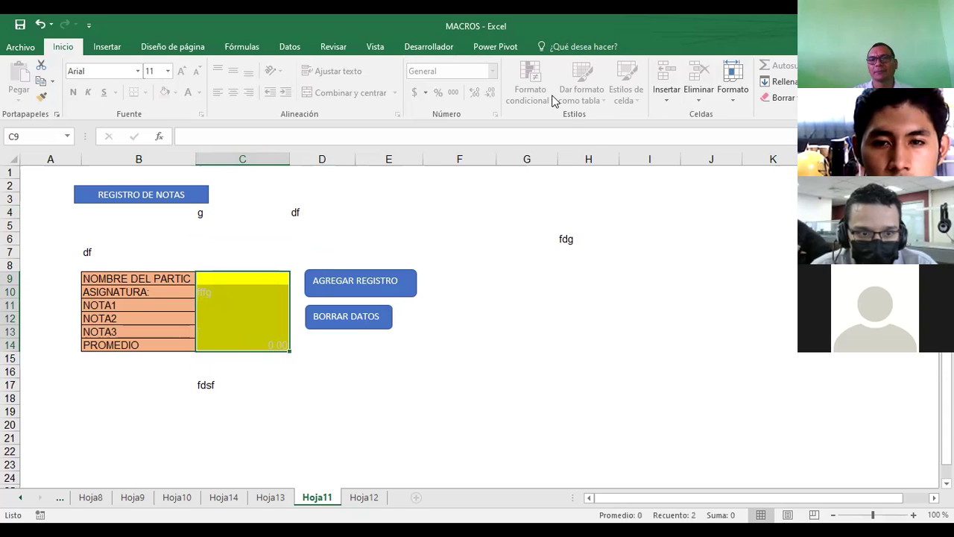
left_click(393, 223)
Click through various cells across the Hoja11 sheet
left_click(320, 222)
left_click(252, 188)
left_click(460, 251)
left_click(527, 345)
left_click(57, 384)
left_click(40, 251)
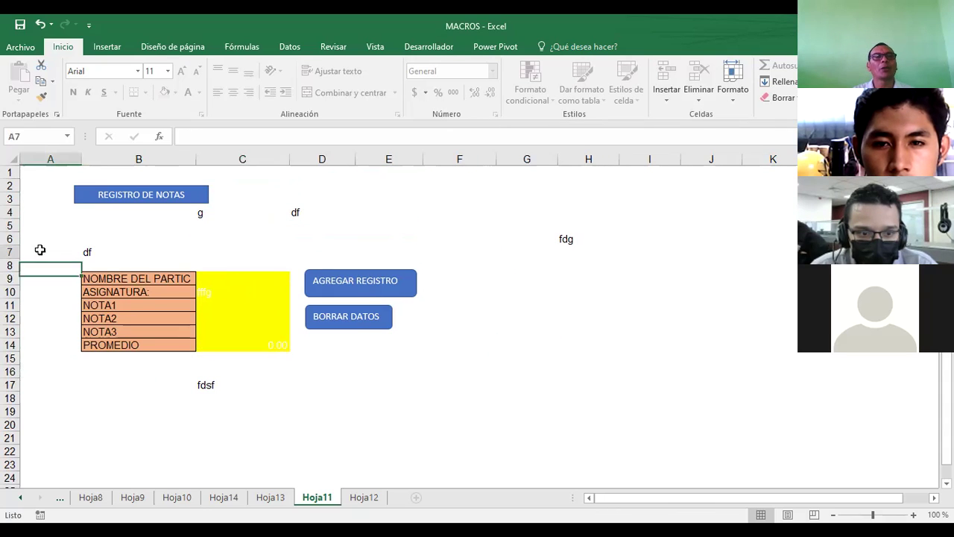
left_click(318, 198)
left_click(505, 207)
left_click(459, 221)
left_click(288, 259)
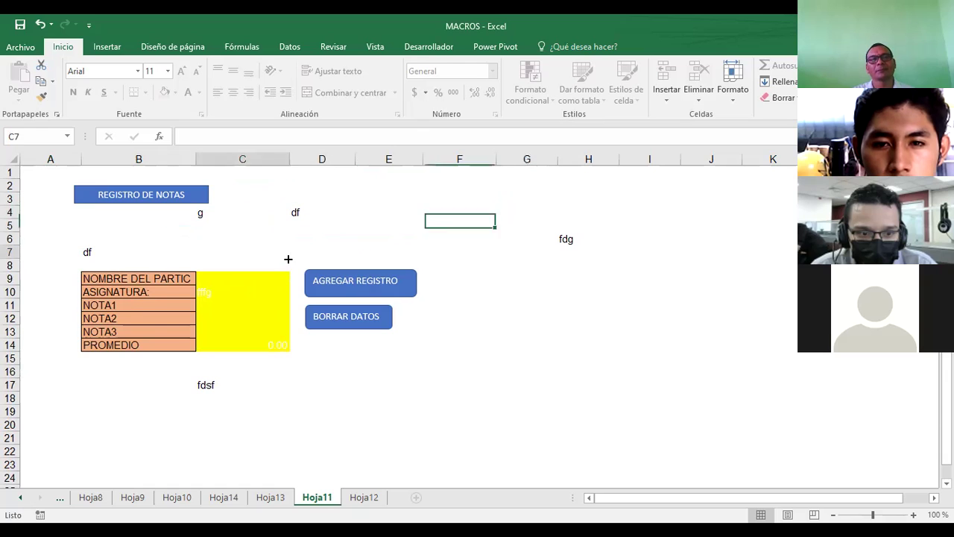
left_click(137, 302)
left_click(138, 278)
left_click(318, 238)
Reselect answer cells C9 through C14, then select cell C2
left_click(248, 279)
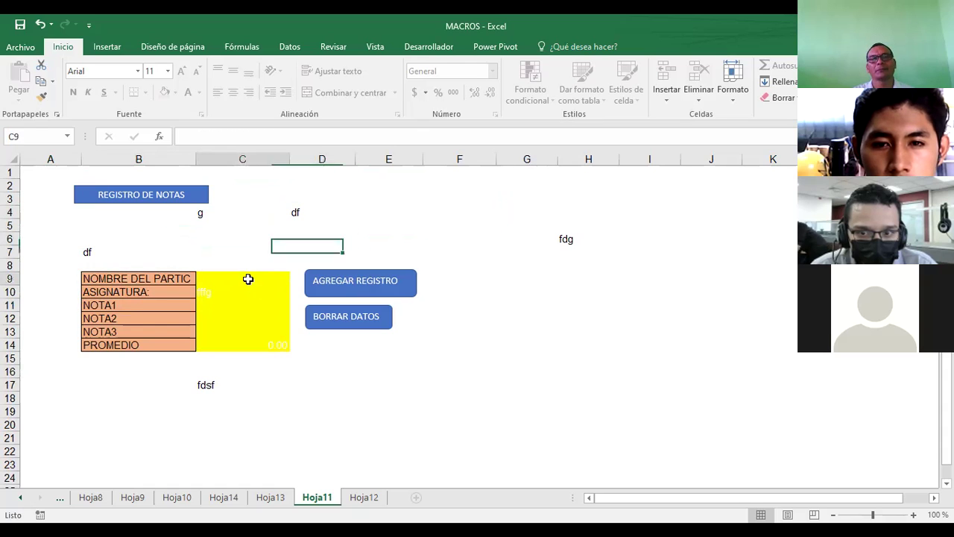
left_click_drag(249, 278, 249, 341)
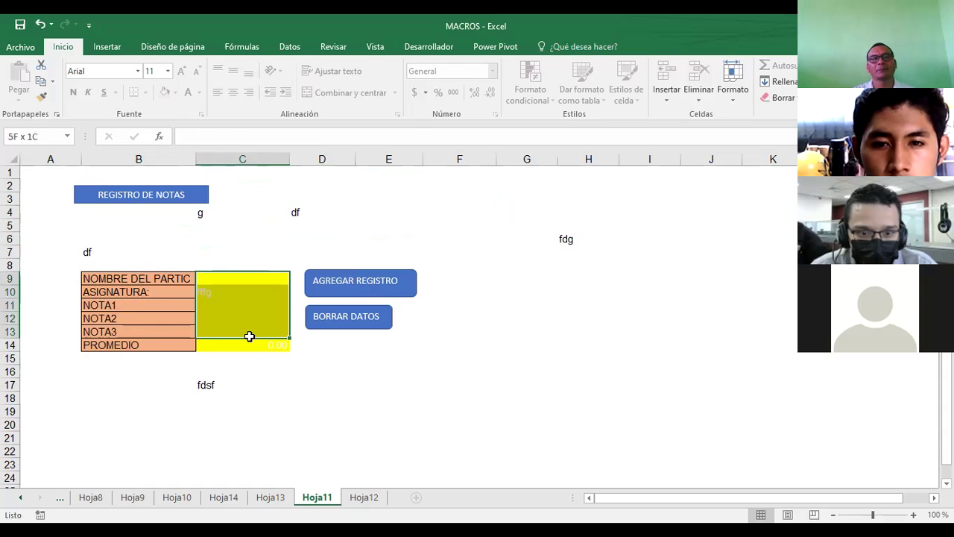
left_click(440, 196)
left_click_drag(249, 281, 241, 339)
left_click(254, 191)
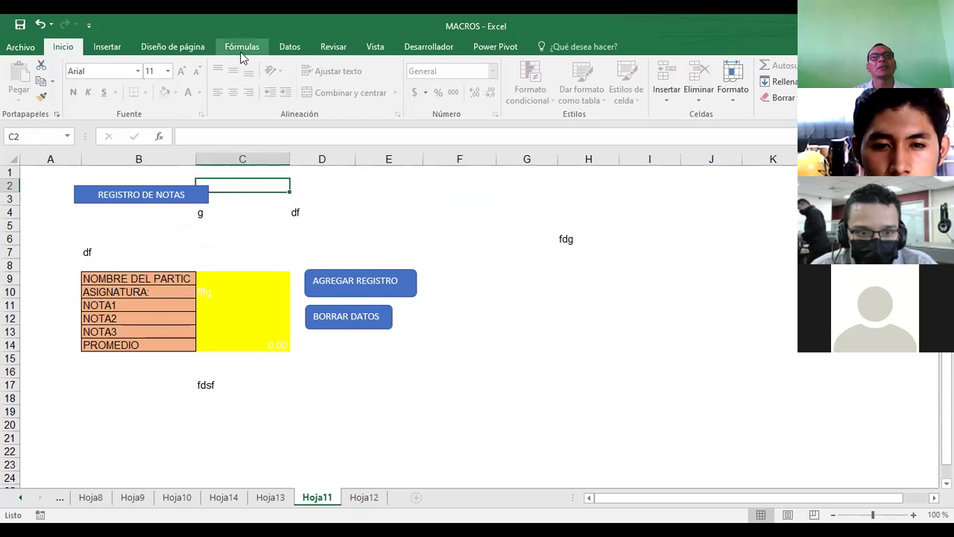
Move from the Datos ribbon to Revisar to reveal the sheet and workbook protection tools
left_click(289, 48)
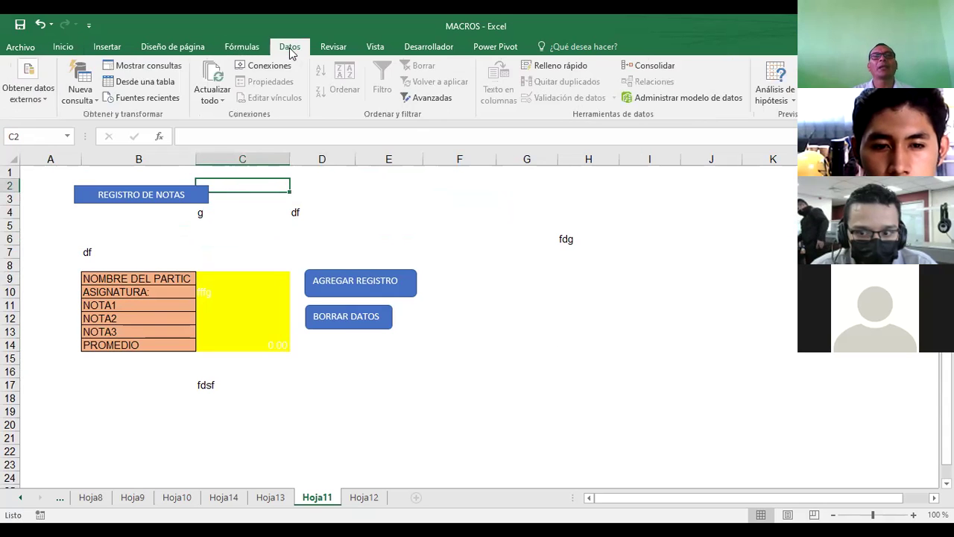
left_click(340, 48)
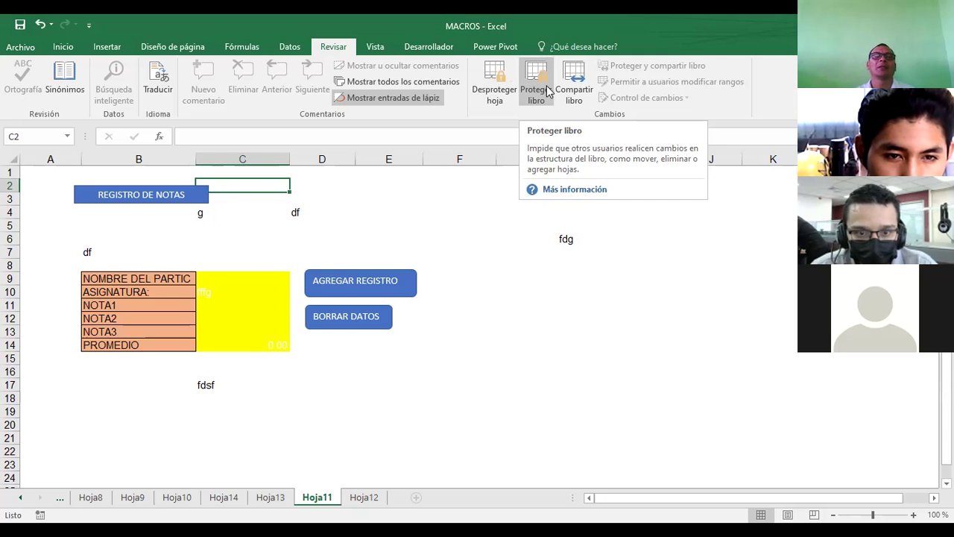
left_click(387, 199)
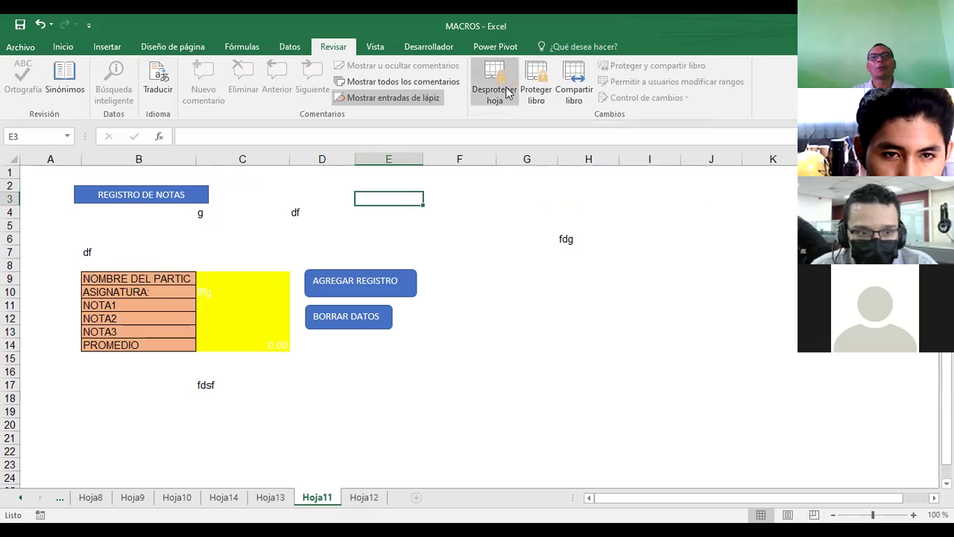
Add two blank sheets, glancing at Hoja13, Hoja15 and Hoja12, then return to Hoja11
left_click(417, 497)
left_click(317, 497)
left_click(271, 498)
left_click(364, 498)
left_click(411, 497)
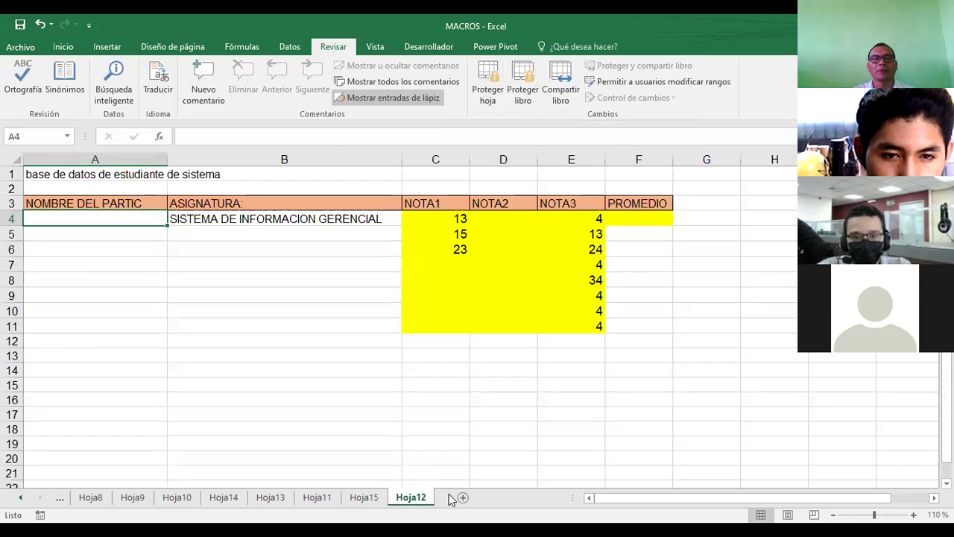
left_click(463, 497)
left_click(361, 501)
left_click(331, 504)
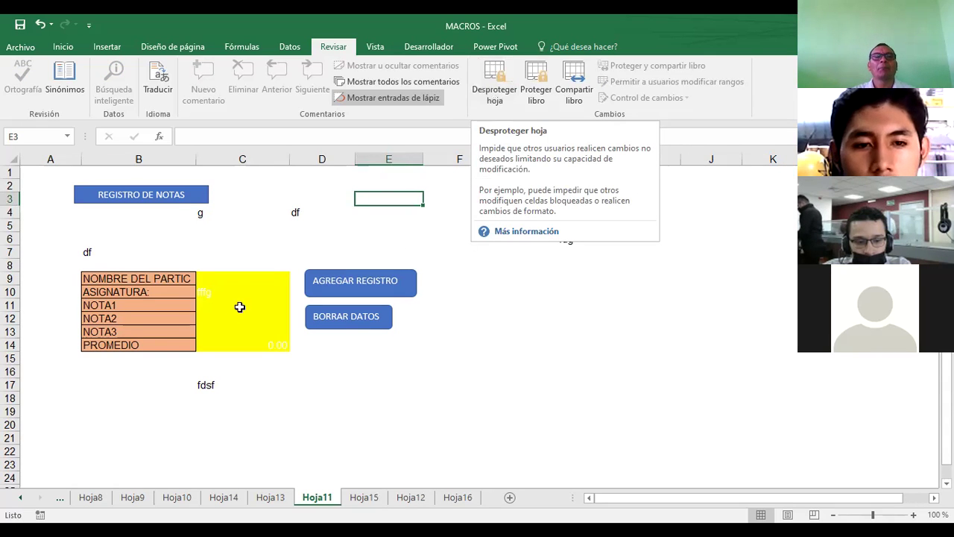
Enter test values fgdg, h, jff, fdgdf and gd down answer cells C9:C14
mouse_move(247, 279)
left_mouse_down()
mouse_move(245, 362)
mouse_move(249, 345)
left_mouse_up()
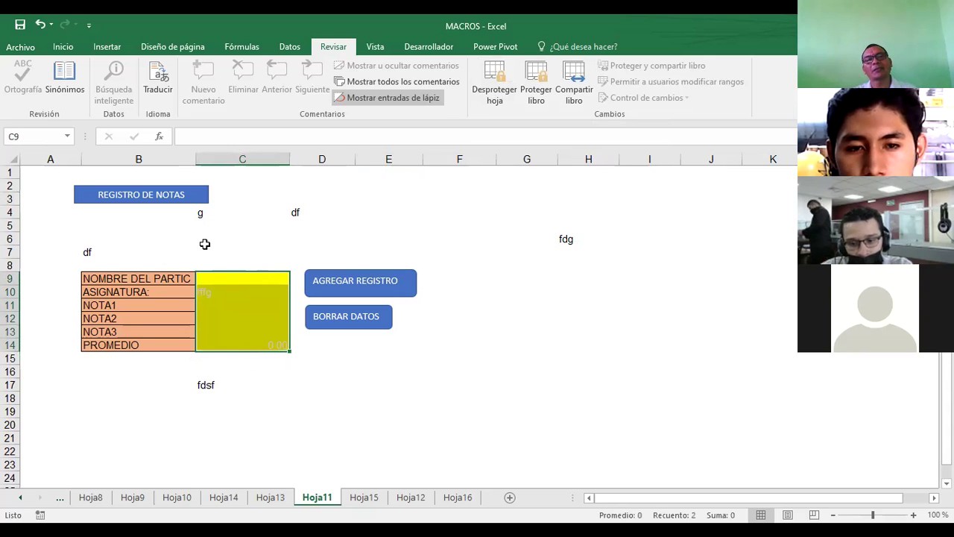
type("fgdg")
key("Return")
type("h")
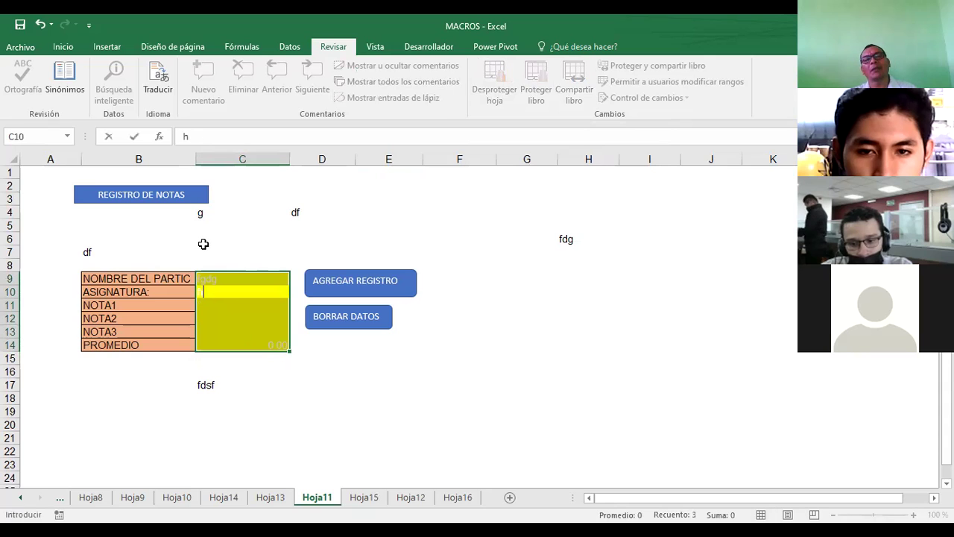
key("Return")
key("Return")
type("jff")
key("Return")
type("fdgdf")
key("Return")
type("gd")
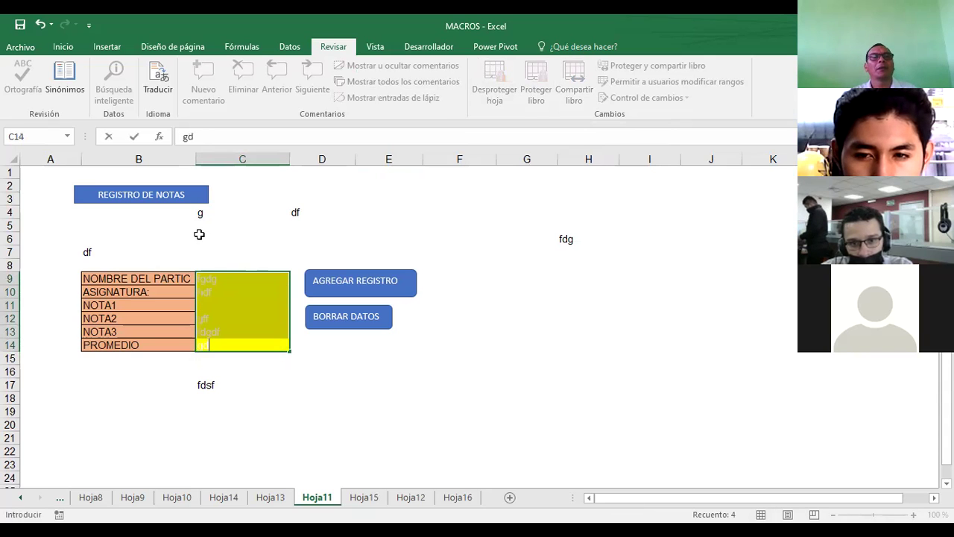
left_click(182, 249)
left_click(214, 282)
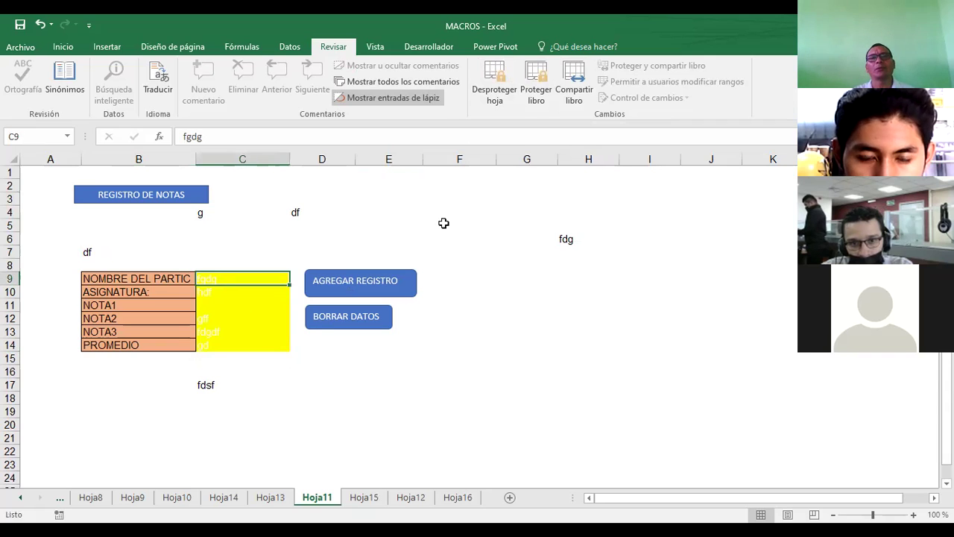
Unprotect Hoja11 by entering the sheet password, then reselect C9:C14
left_click(504, 101)
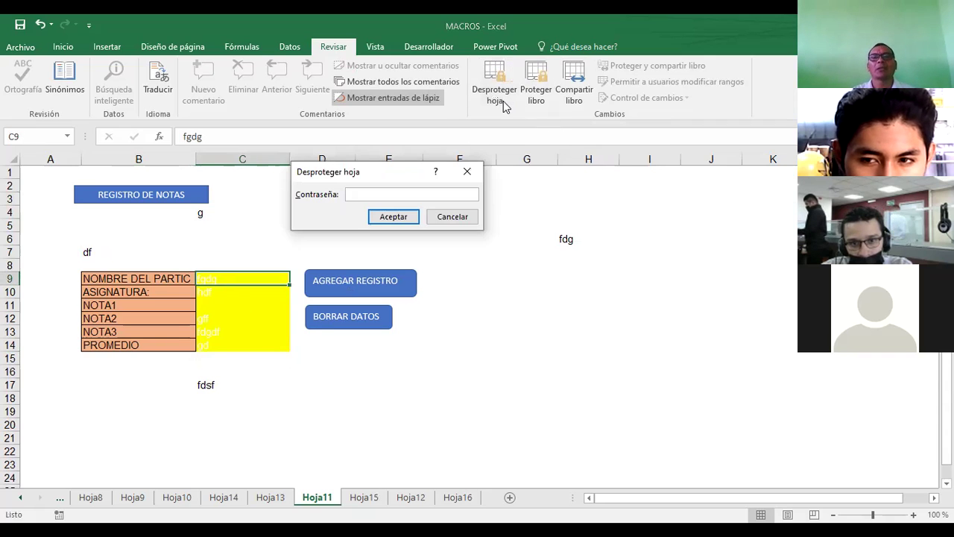
key("BackSpace")
key("Return")
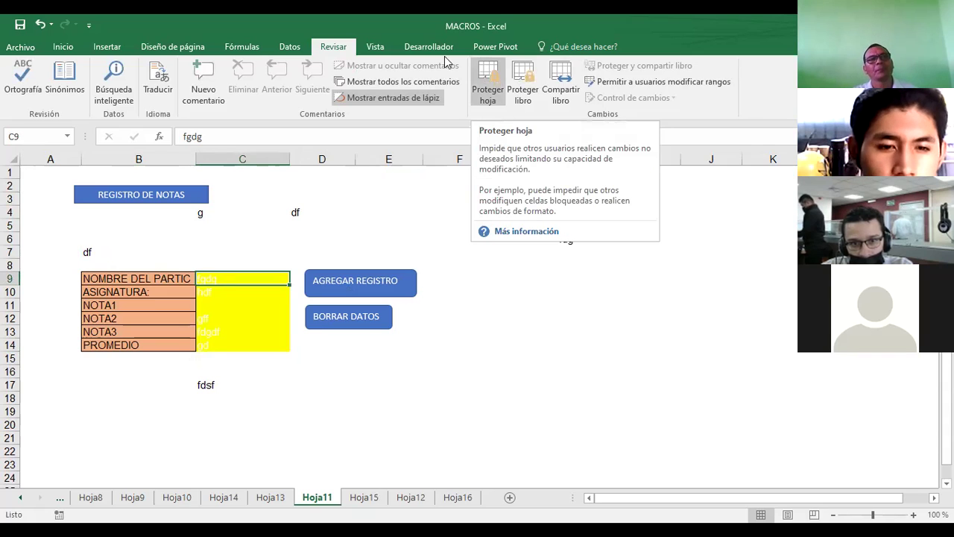
left_click(237, 313)
left_click_drag(230, 281, 240, 344)
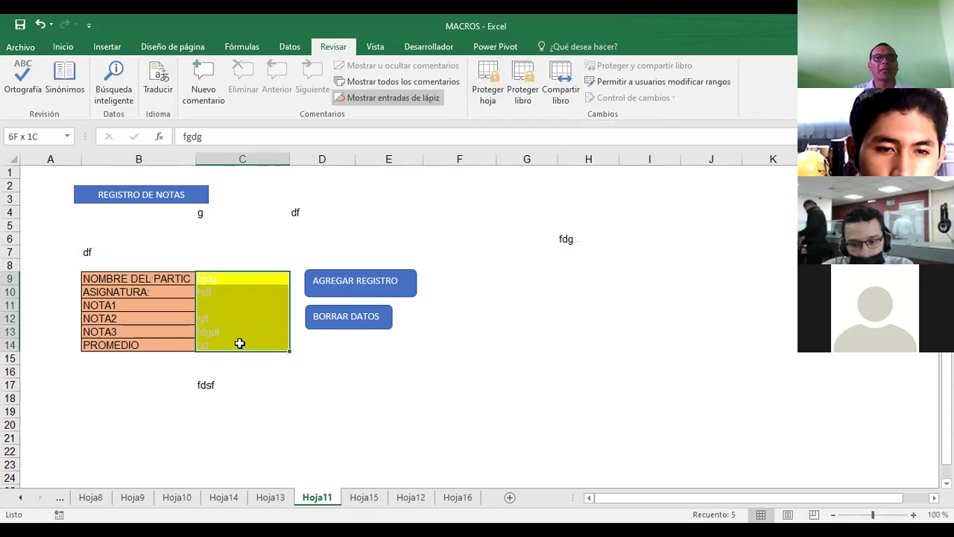
Give the C9:C14 entries a dark font colour and enlarge the font two steps
left_click(60, 47)
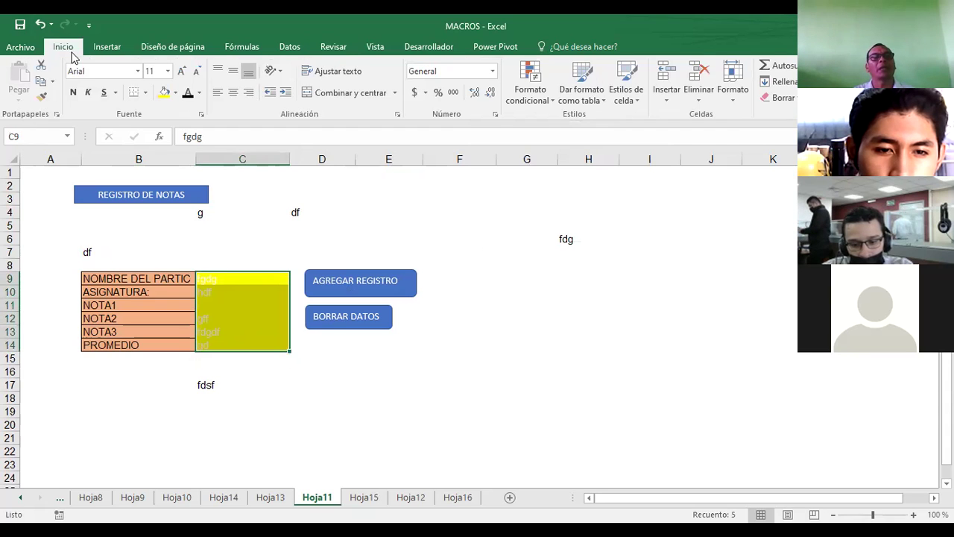
left_click(188, 92)
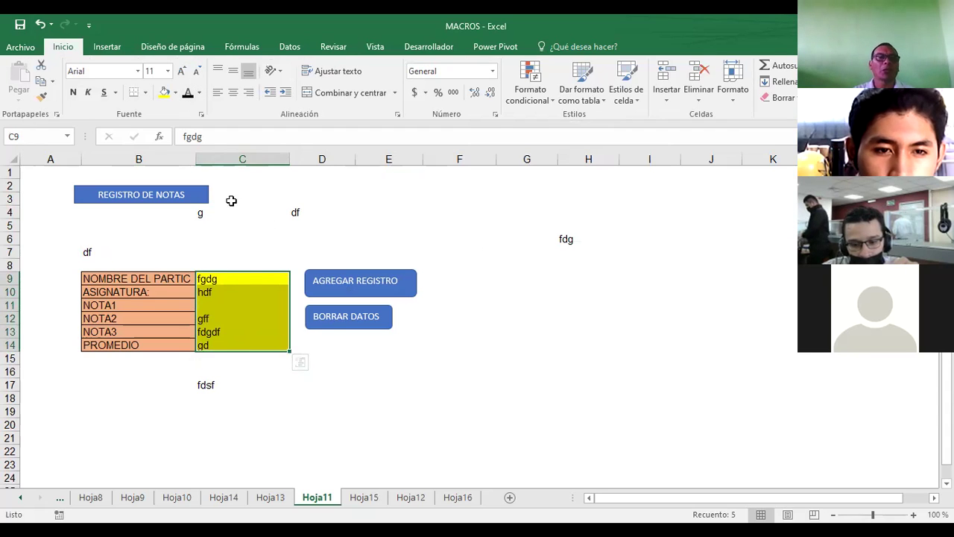
left_click(182, 71)
left_click(182, 71)
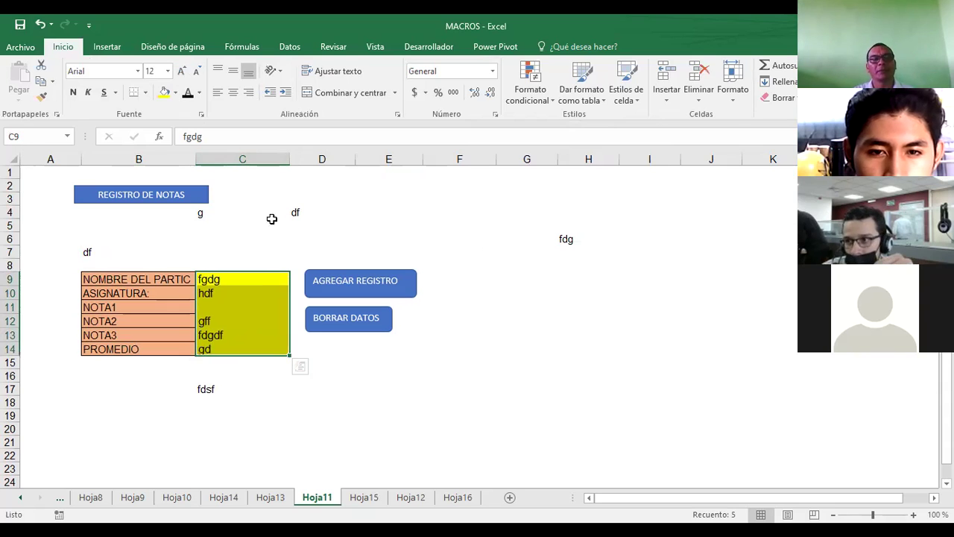
Delete the test entries from answer cells C9:C14
left_click(270, 224)
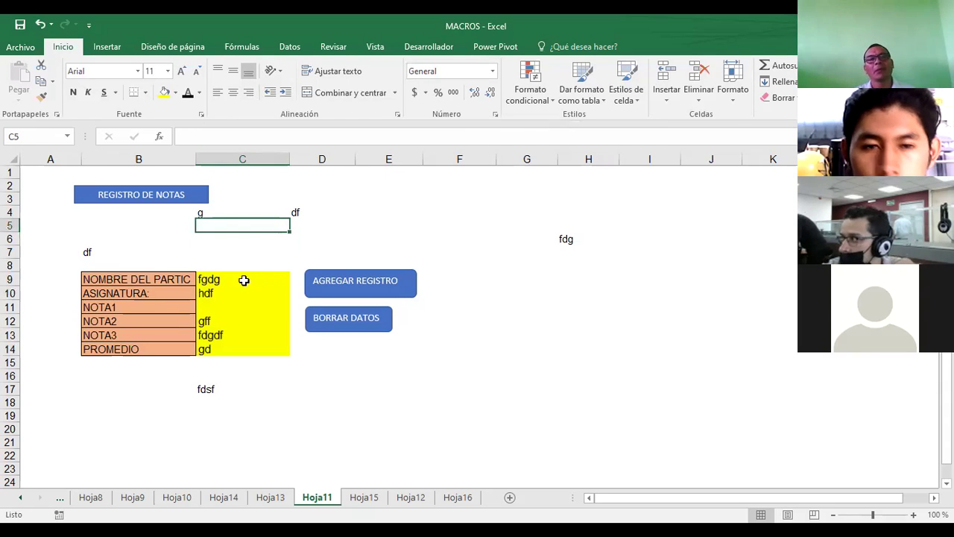
left_click_drag(244, 278, 241, 347)
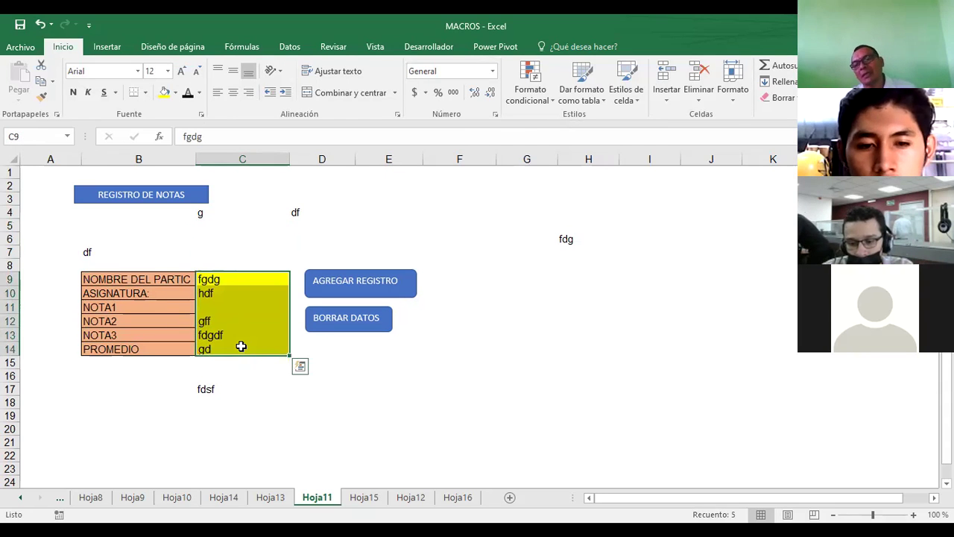
key("Delete")
left_click(253, 216)
left_click(240, 293)
left_click(252, 279)
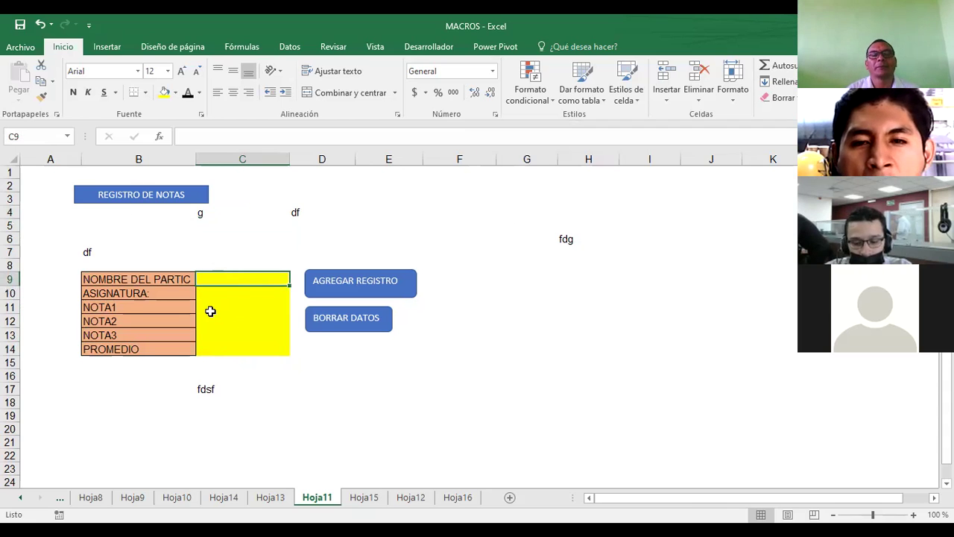
Discard the C10 entry, undo the stray fgd so B12 reads NOTA2, and show Revisar
left_click(216, 291)
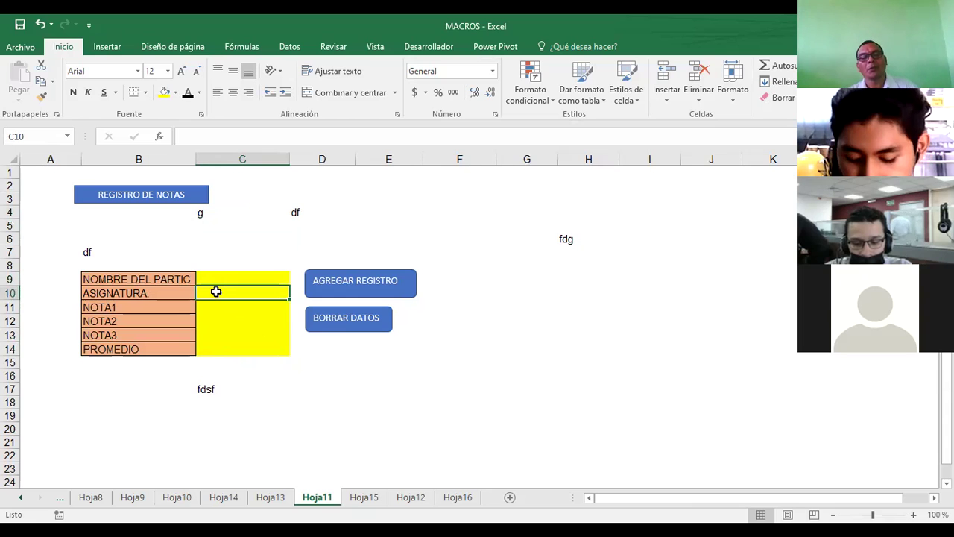
type("dr")
key("Escape")
left_click(143, 315)
type("fgd")
left_click(368, 224)
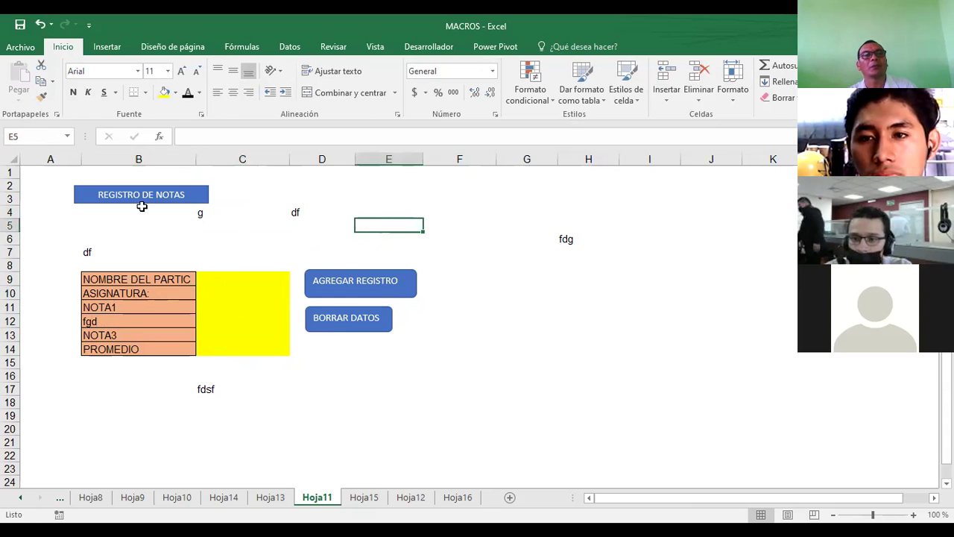
left_click(41, 25)
left_click(415, 213)
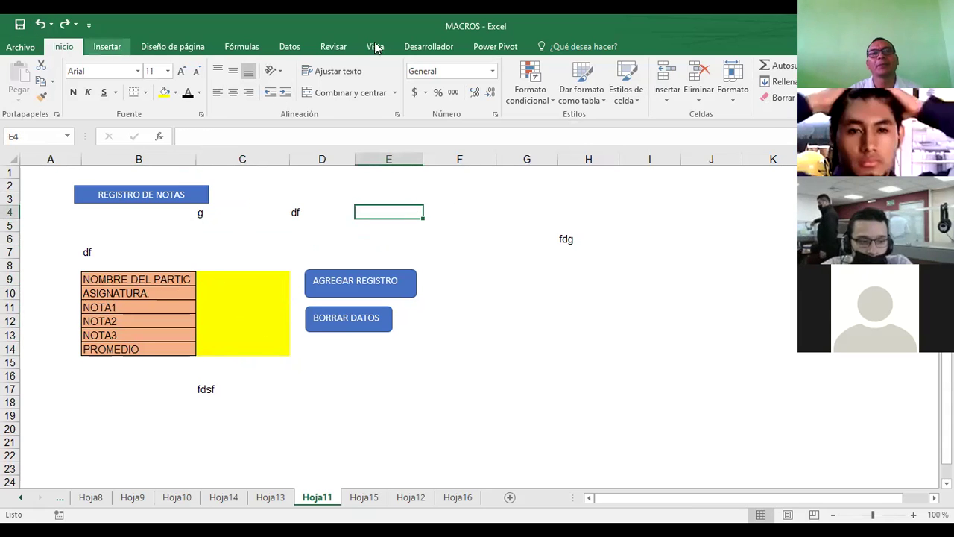
left_click(333, 48)
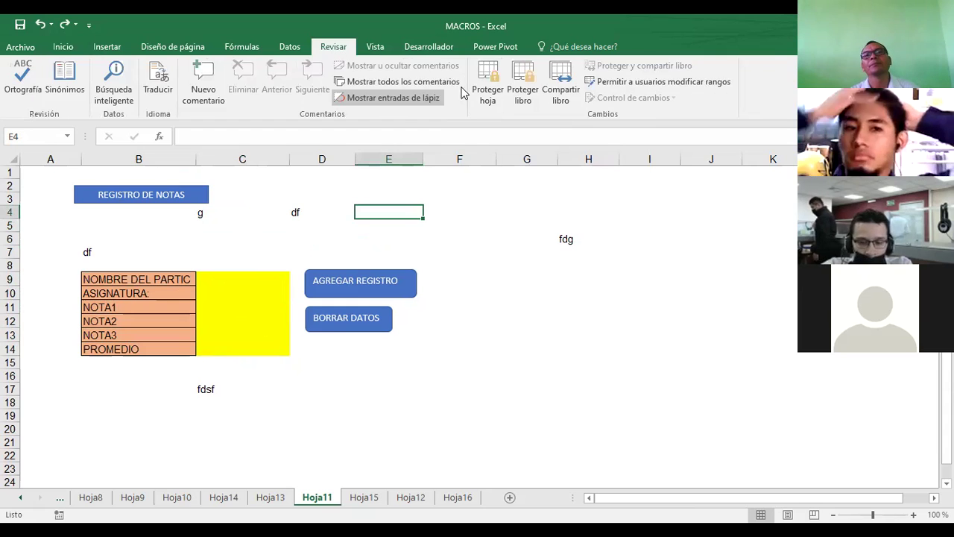
Protect the Hoja11 sheet with a password, re-entering it in the confirmation prompt
left_click(488, 90)
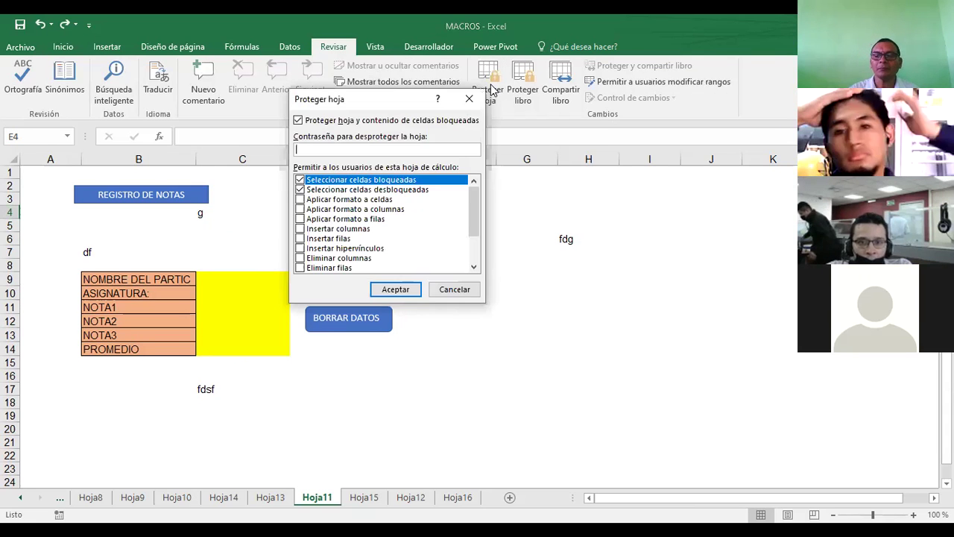
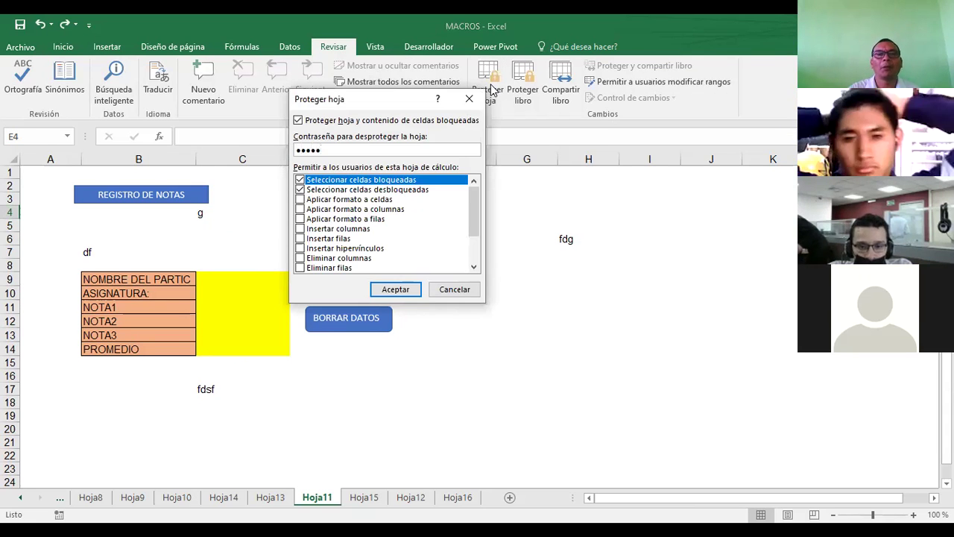
key("Return")
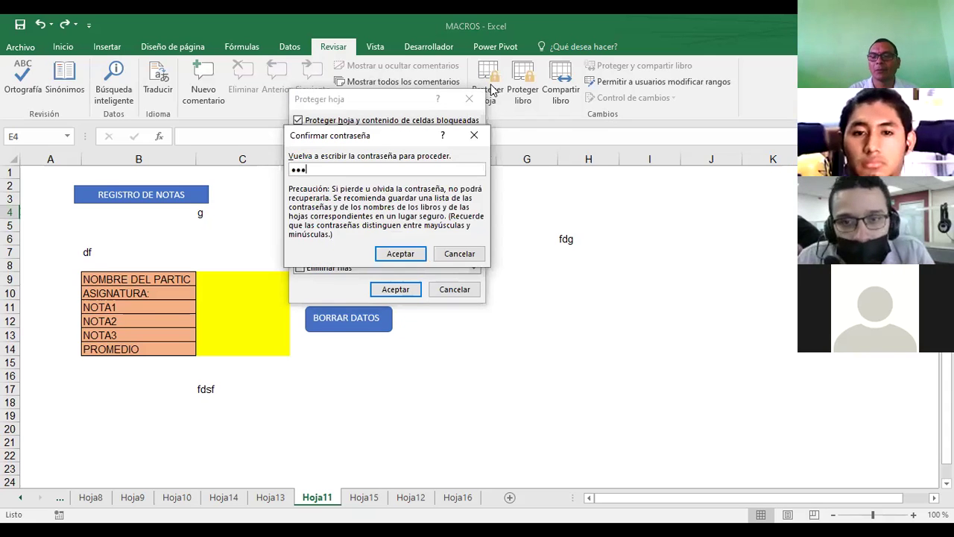
key("Return")
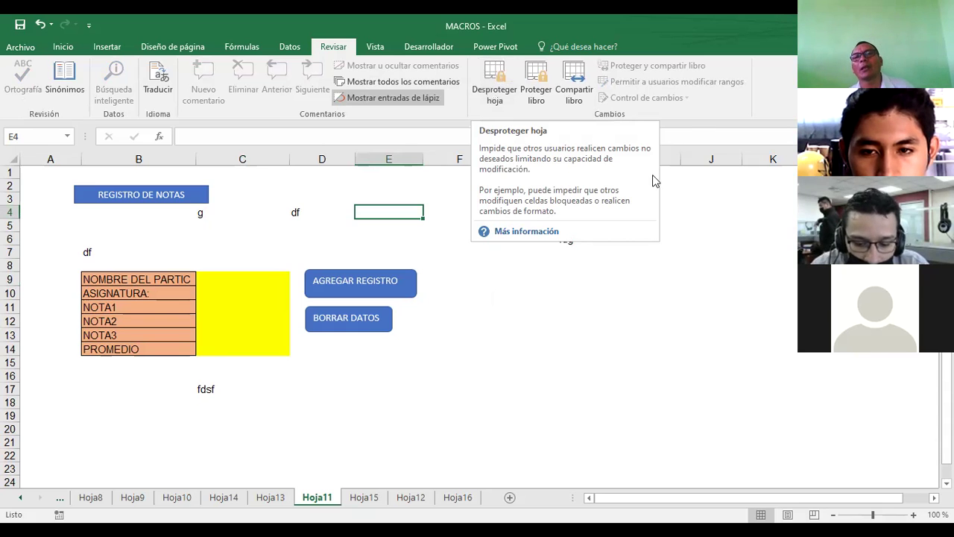
Protect the workbook structure with a password after one cancelled attempt
left_click(604, 302)
left_click(534, 73)
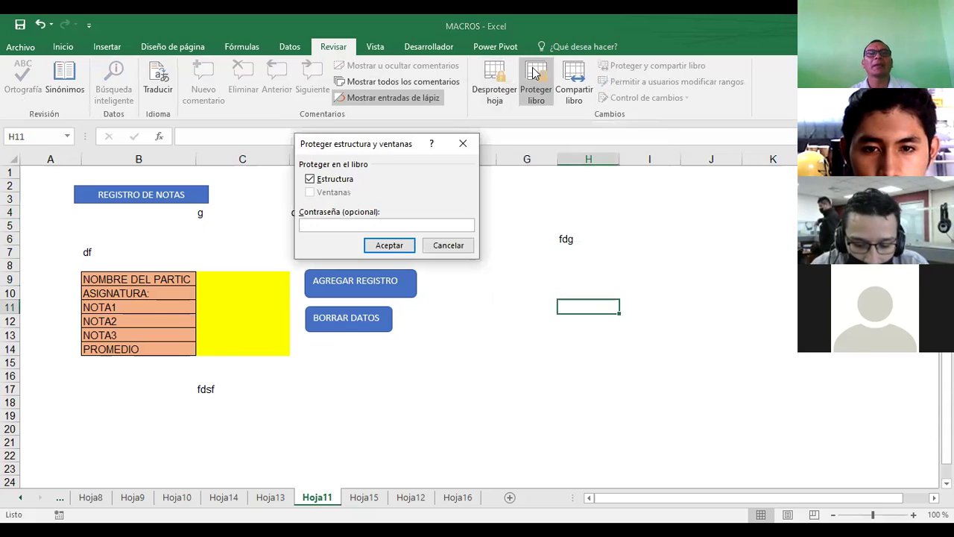
left_click(431, 246)
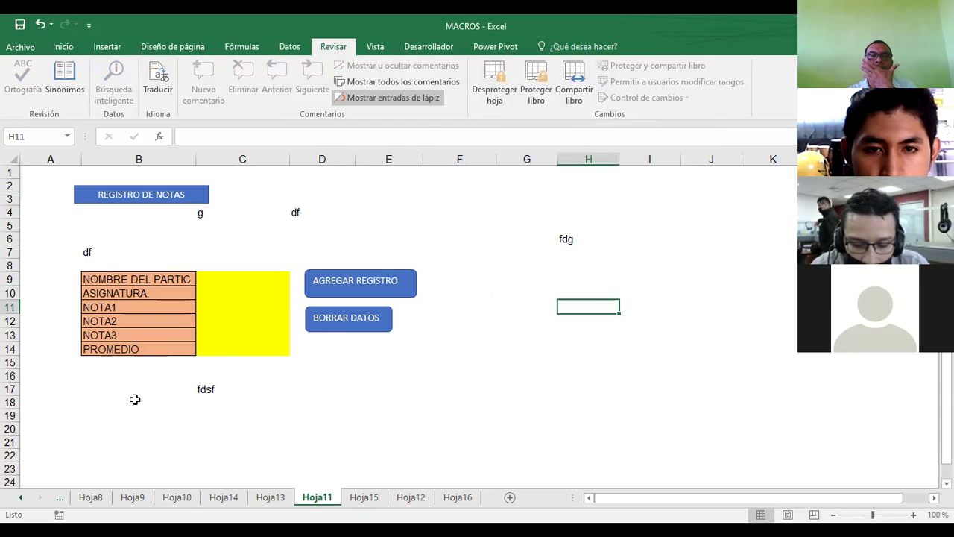
left_click(221, 347)
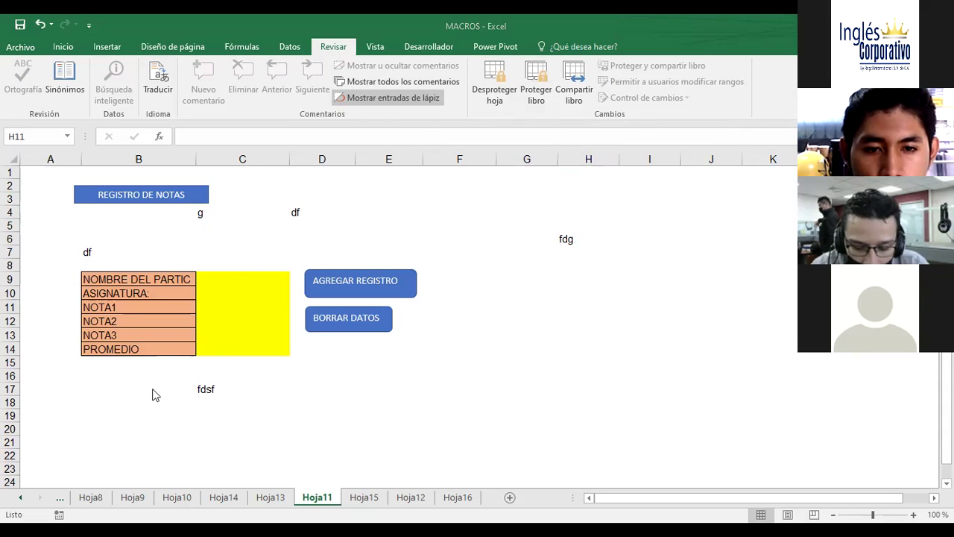
left_click(538, 82)
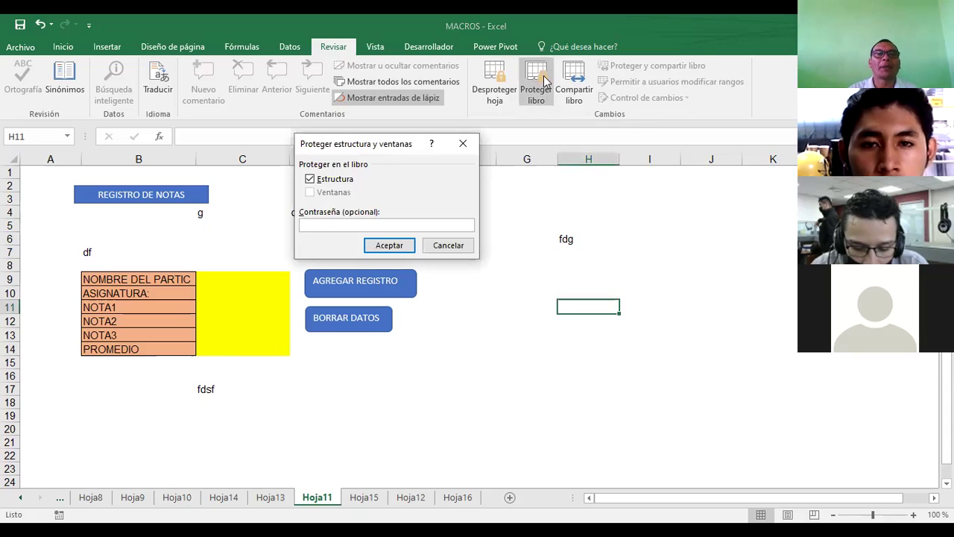
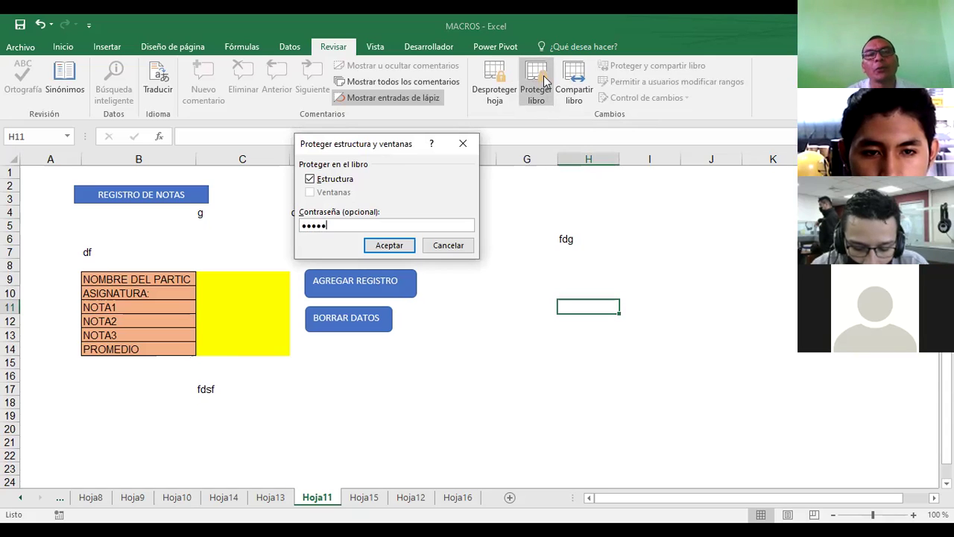
left_click(399, 245)
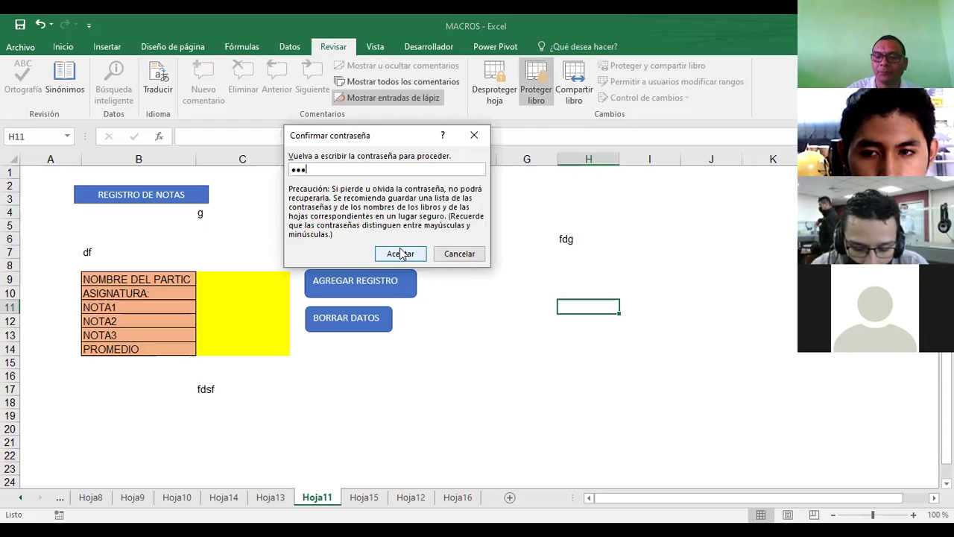
left_click(400, 254)
Select various cells, columns C and E, and rows 8 and 12
left_click(398, 249)
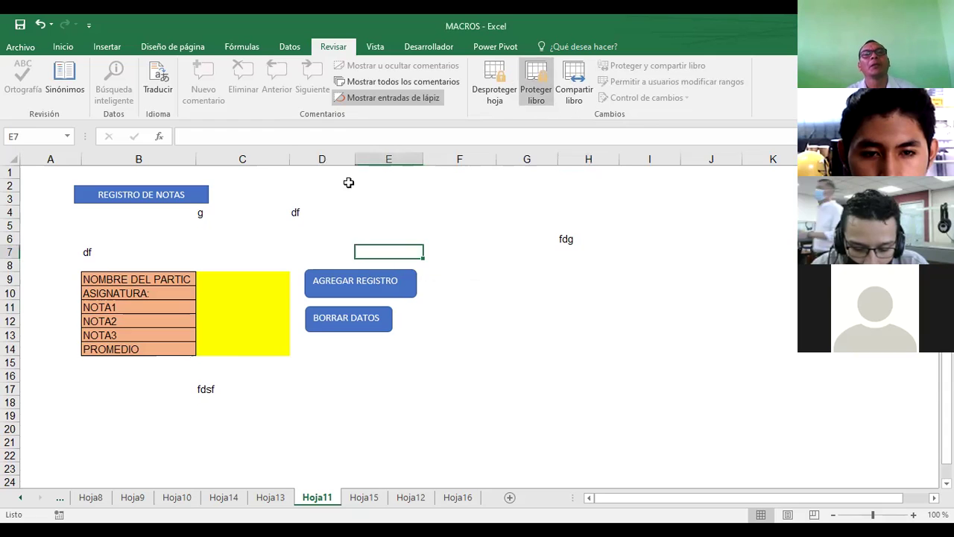
left_click(362, 159)
left_click(208, 159)
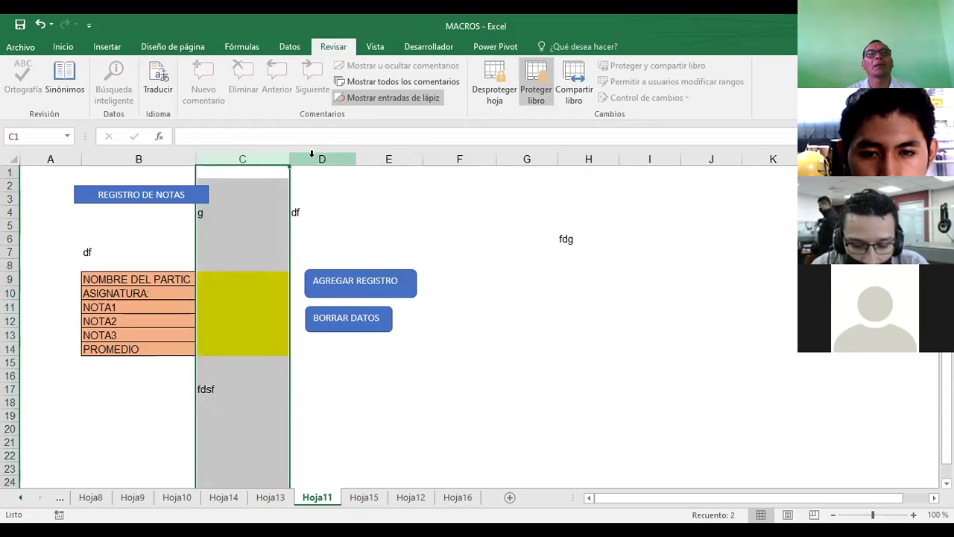
left_click(10, 266)
left_click(10, 319)
left_click(372, 216)
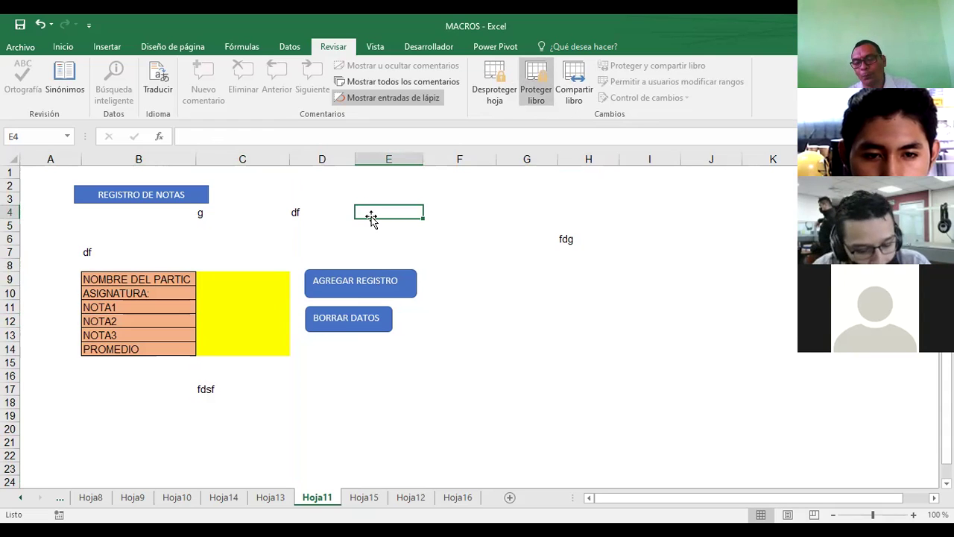
left_click(667, 234)
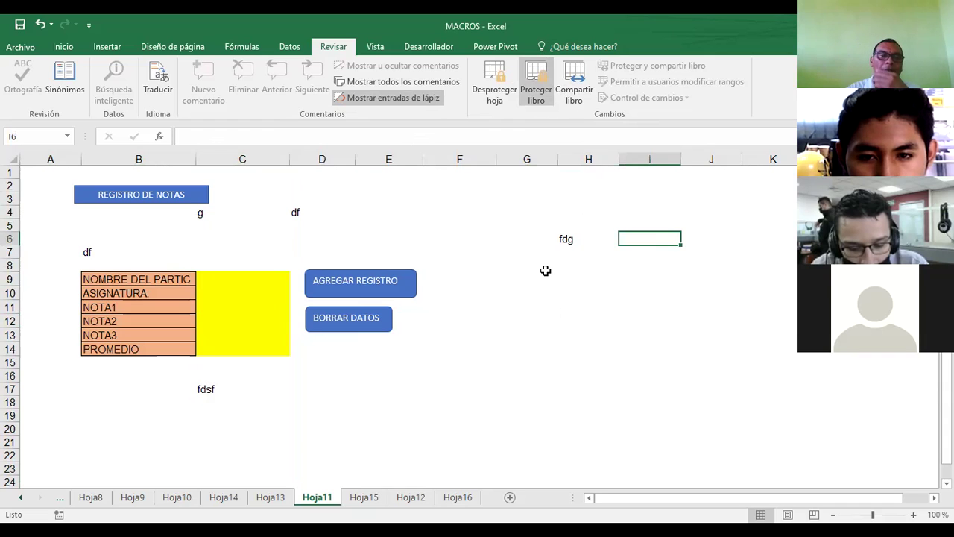
Remove the workbook structure protection by entering its password
left_click(534, 98)
key("Return")
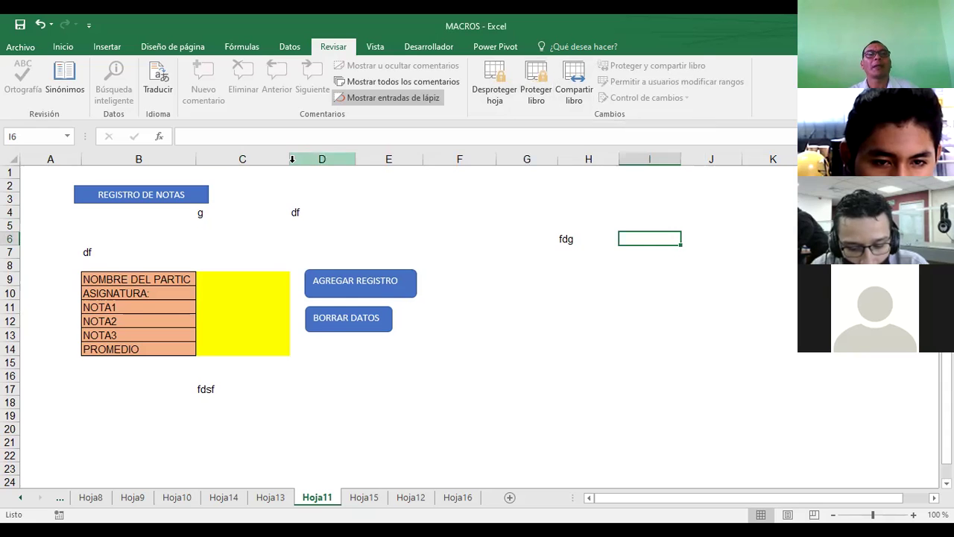
Flip between the blank Hoja14 and Hoja13 sheets and the Hoja11 form
left_click(226, 500)
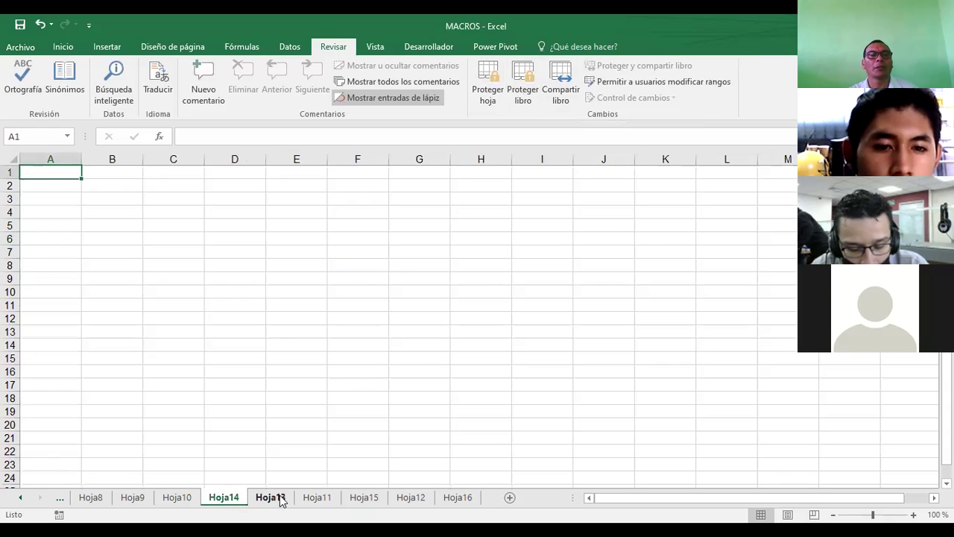
left_click(297, 498)
left_click(226, 498)
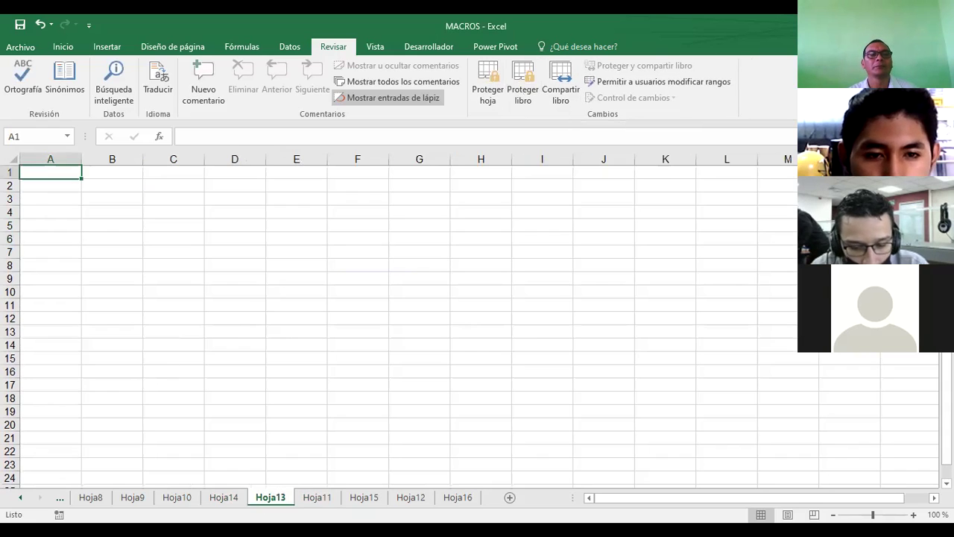
left_click(314, 497)
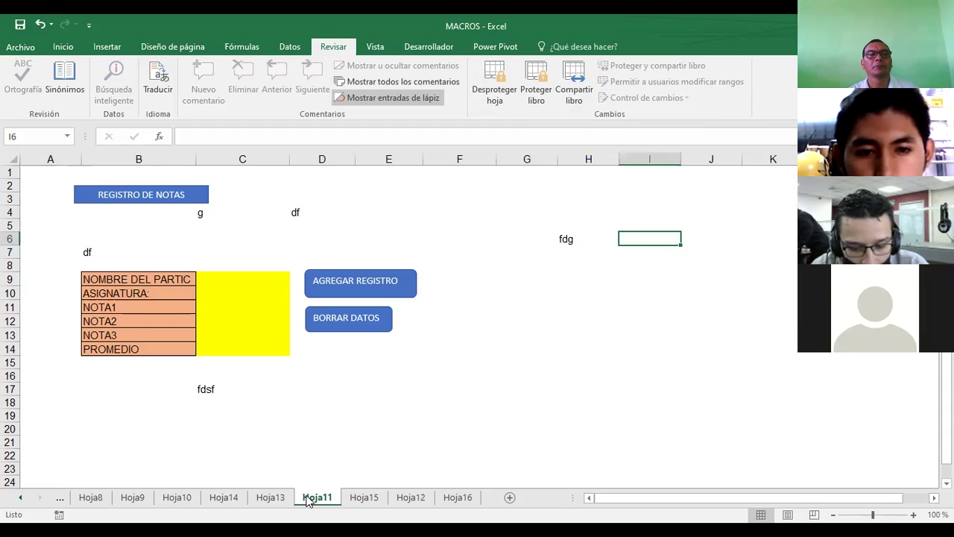
Try typing into the locked form cells, dismissing the protected-sheet warning
left_click(182, 293)
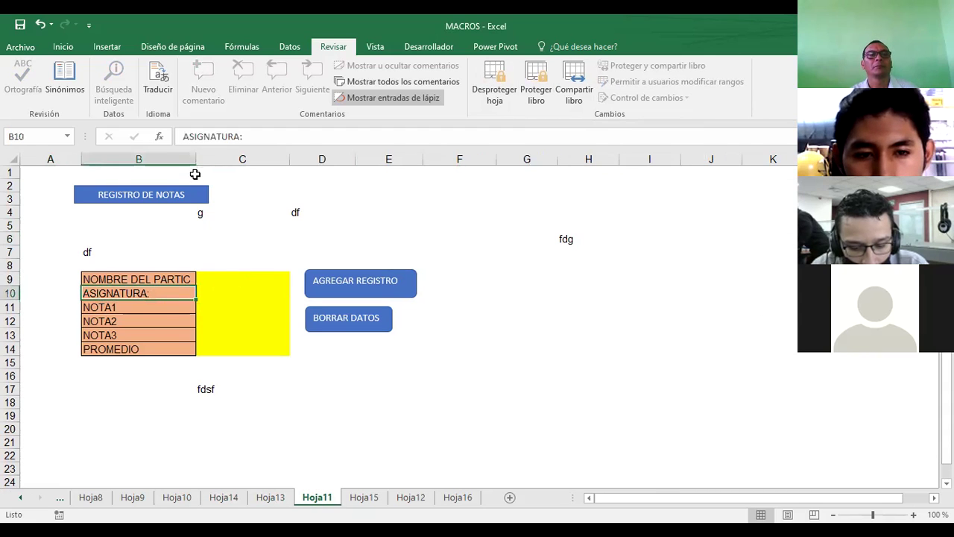
left_click(193, 161)
left_click(224, 305)
left_click(246, 293)
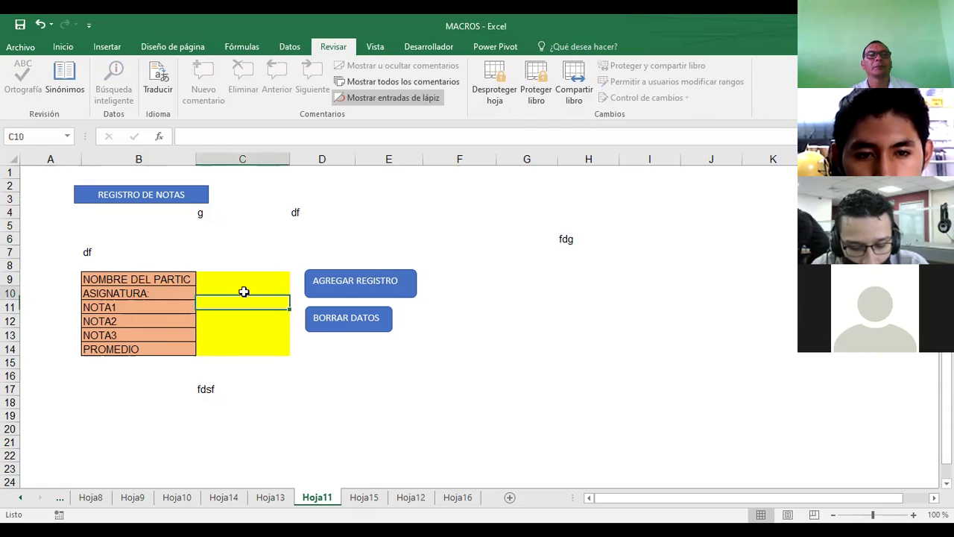
left_click(181, 281)
left_click(140, 323)
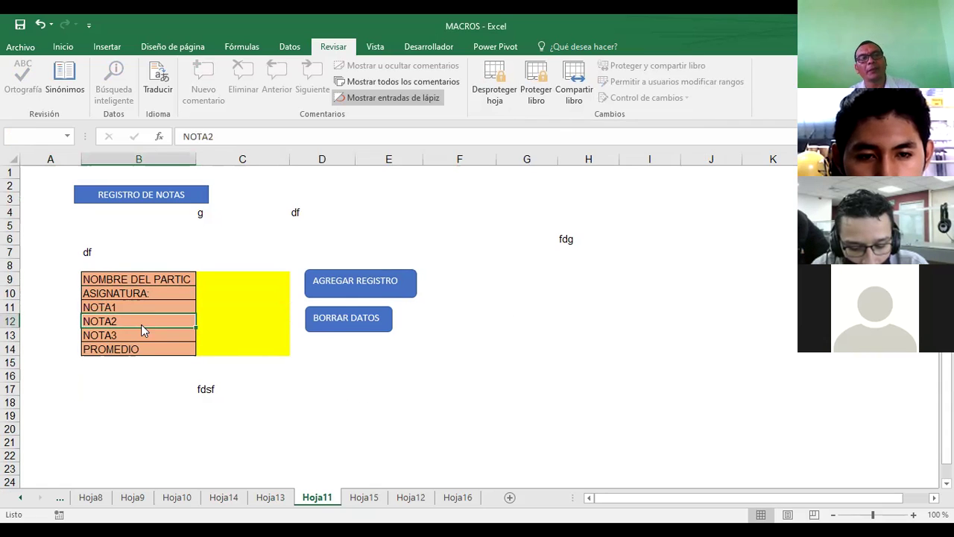
type("k")
key("Return")
left_click(222, 294)
type("k")
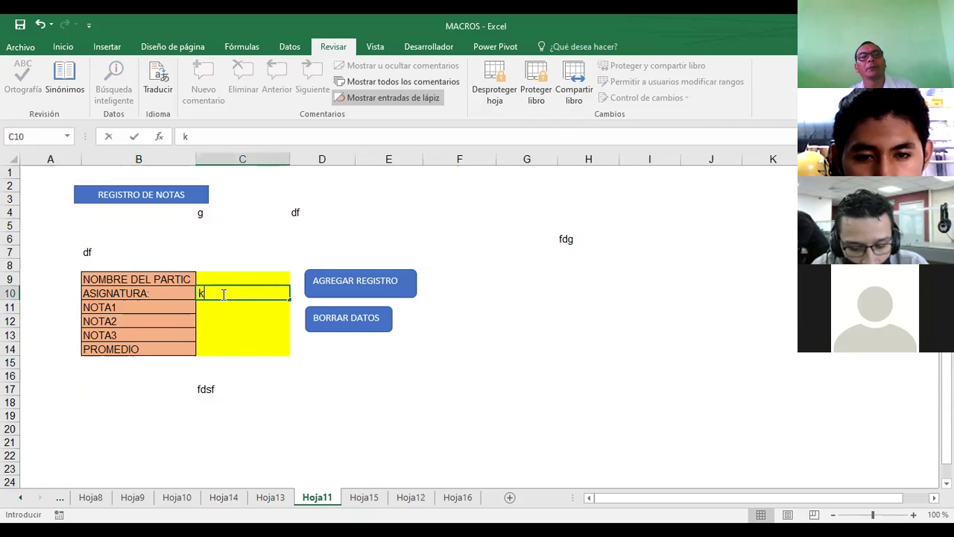
Enter drtert in cell G11, then select a few other cells
left_click(524, 307)
type("drt")
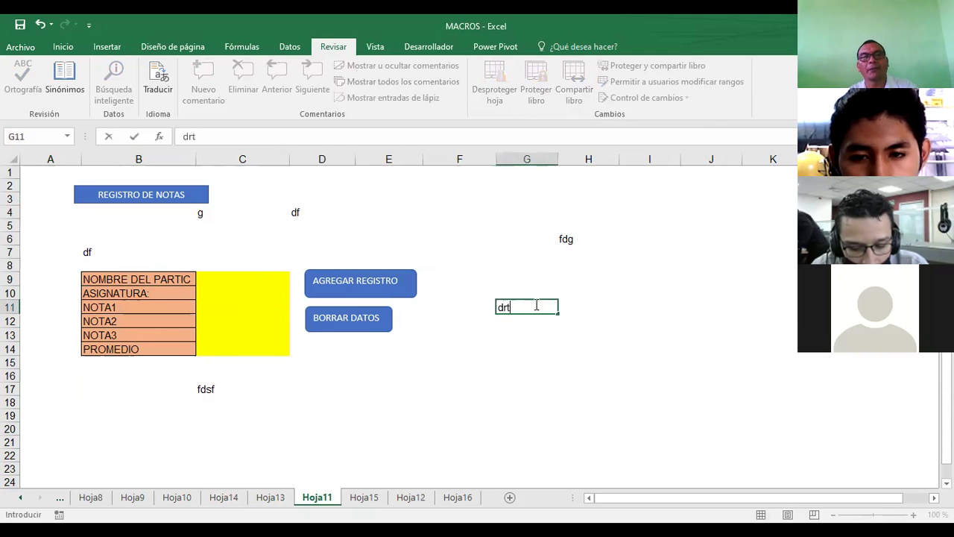
type("ert")
key("Tab")
left_click(652, 325)
left_click(463, 222)
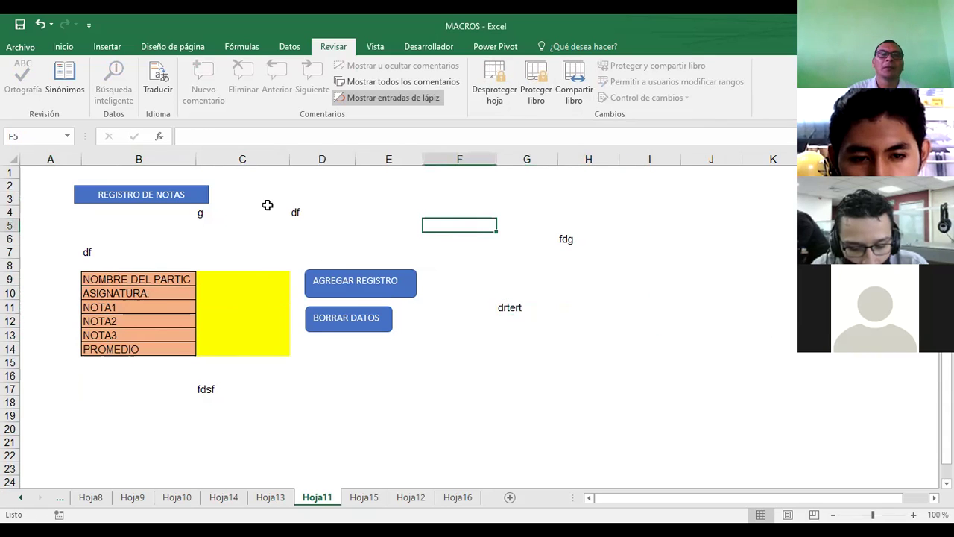
left_click(178, 216)
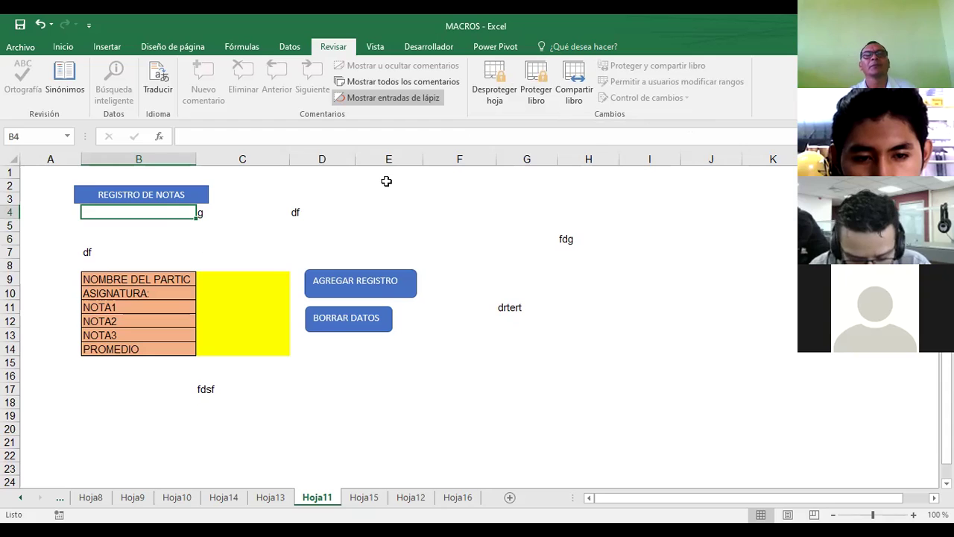
left_click(370, 227)
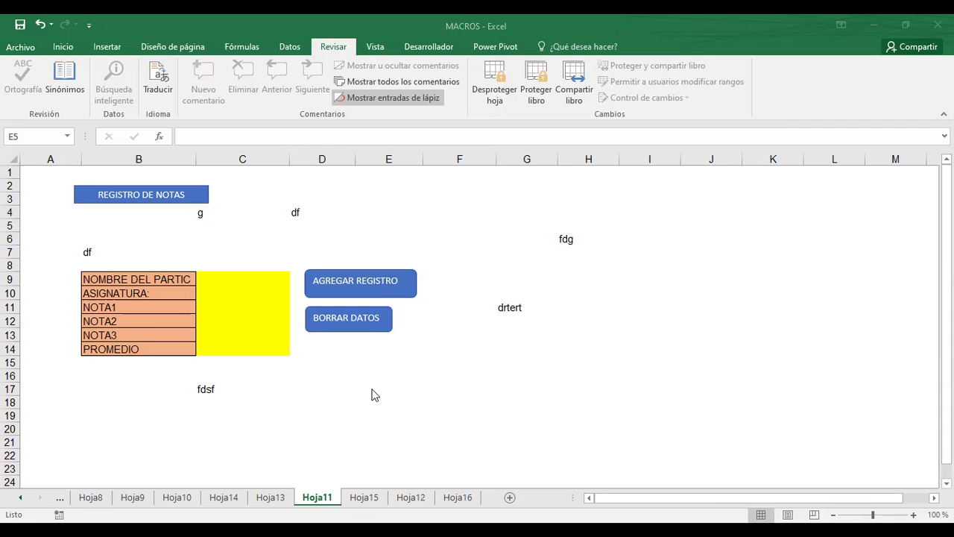
left_click(268, 498)
left_click(313, 498)
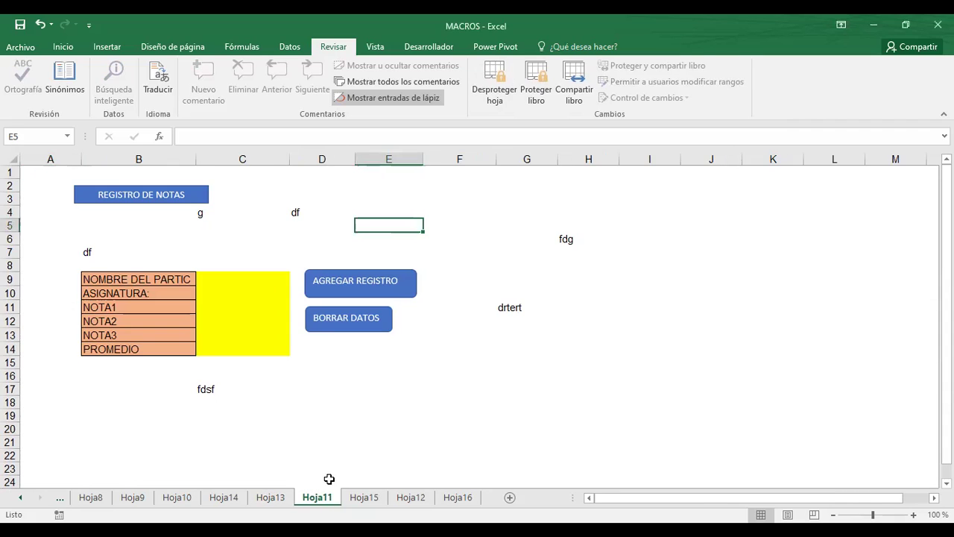
left_click(457, 326)
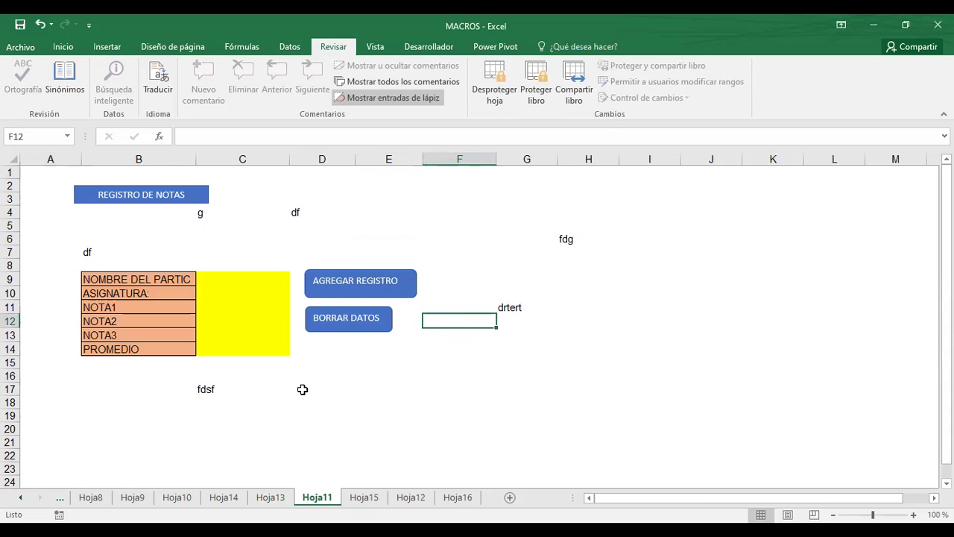
left_click(270, 497)
left_click(317, 497)
left_click(352, 497)
left_click(334, 498)
left_click(276, 501)
left_click(318, 499)
Unprotect Hoja11 from its sheet-tab menu, confirming the password prompt, then select E4
right_click(319, 500)
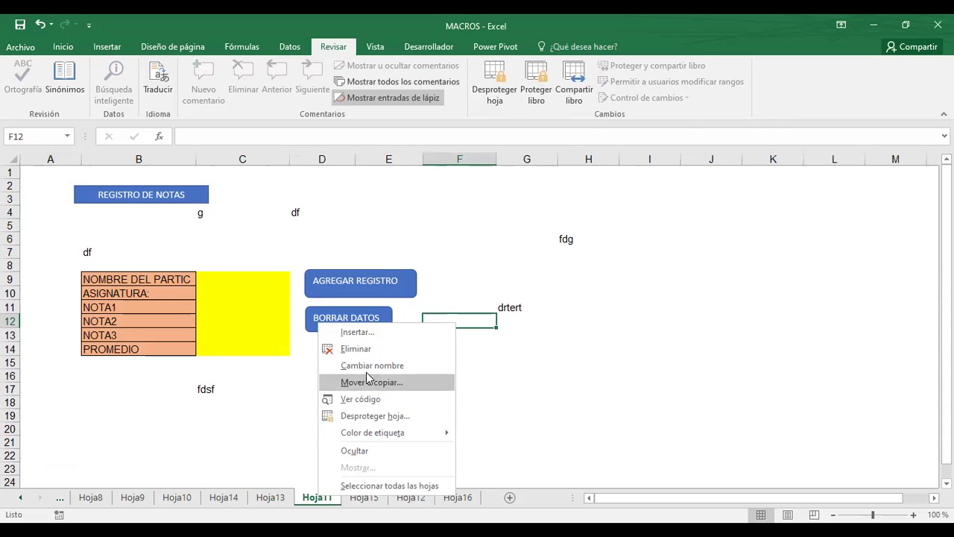
left_click(365, 413)
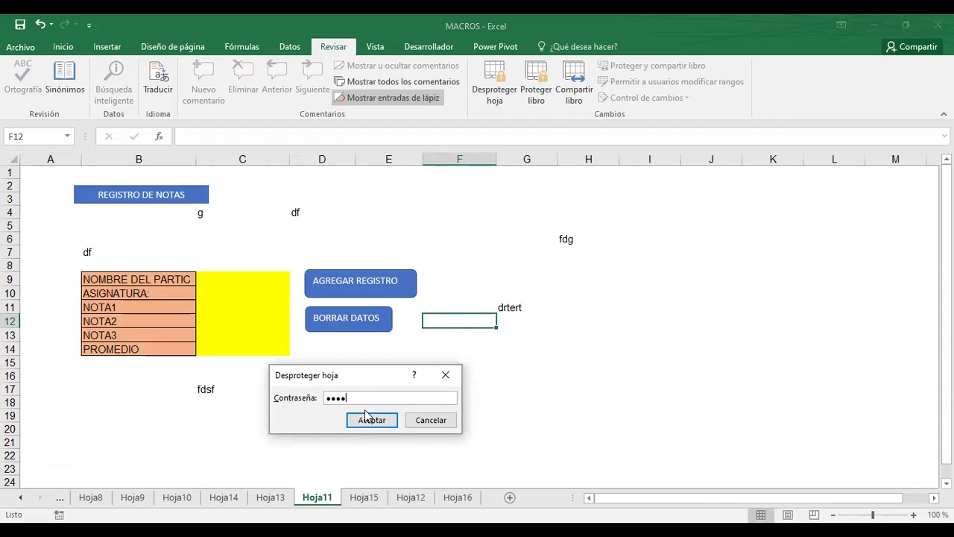
left_click(365, 414)
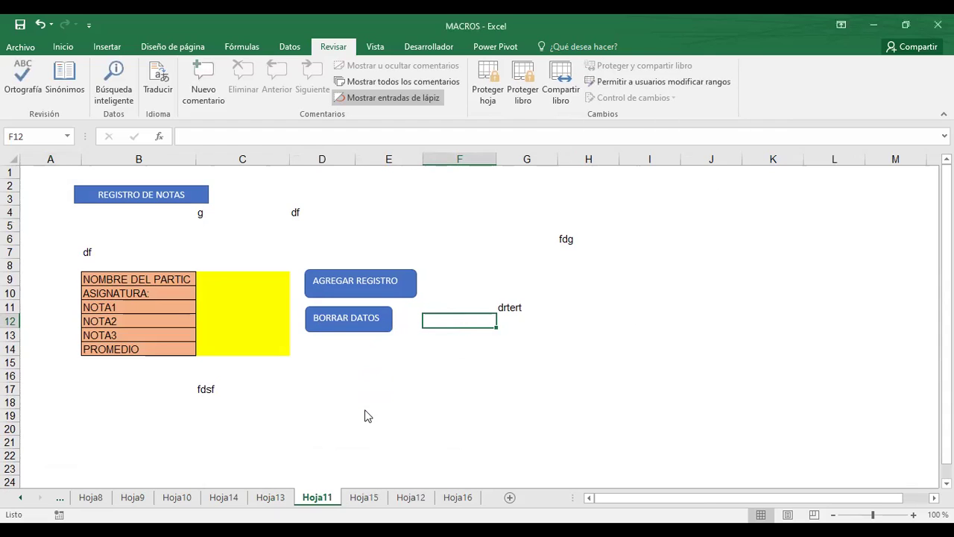
left_click(413, 213)
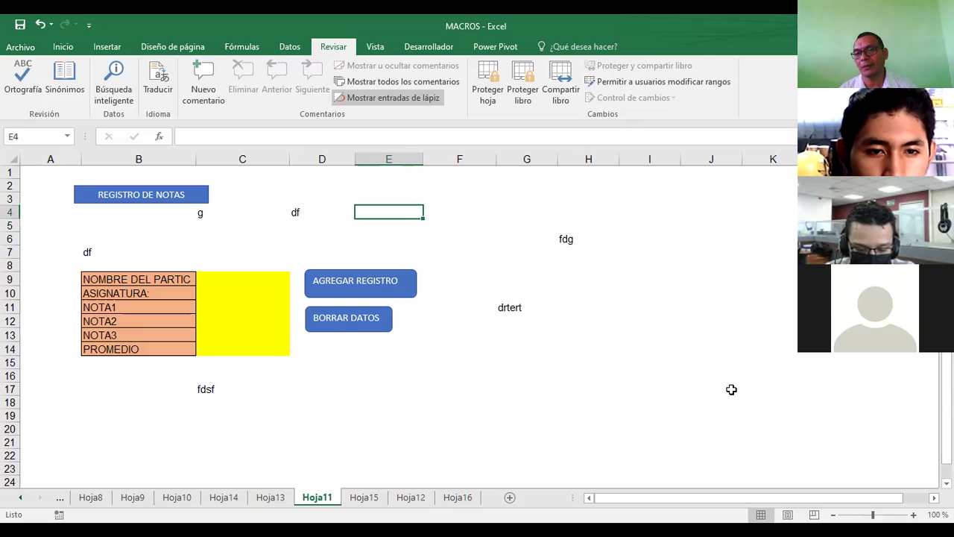
Re-protect the Hoja11 sheet via Proteger hoja, entering a password and confirming it
left_click(268, 244)
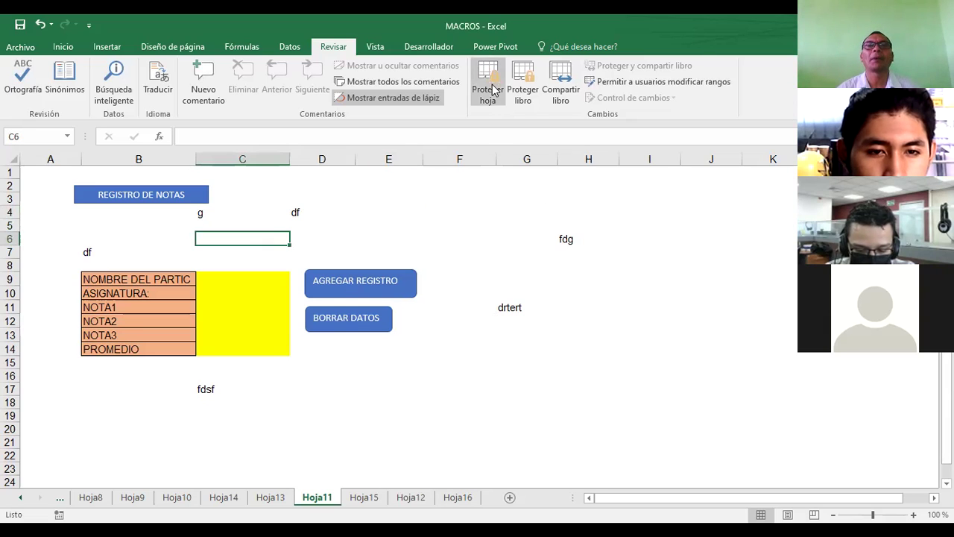
right_click(318, 499)
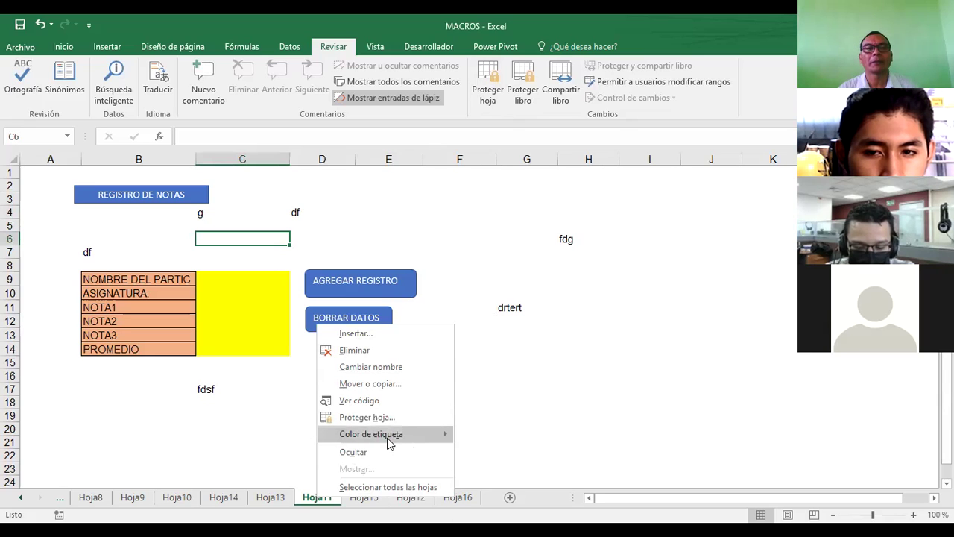
mouse_move(387, 440)
left_click(371, 419)
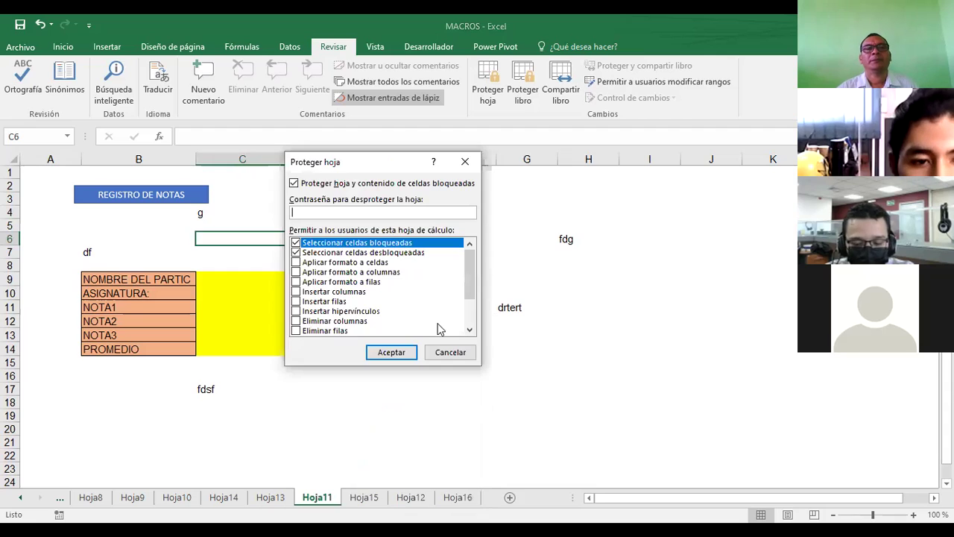
left_click(450, 355)
left_click(450, 354)
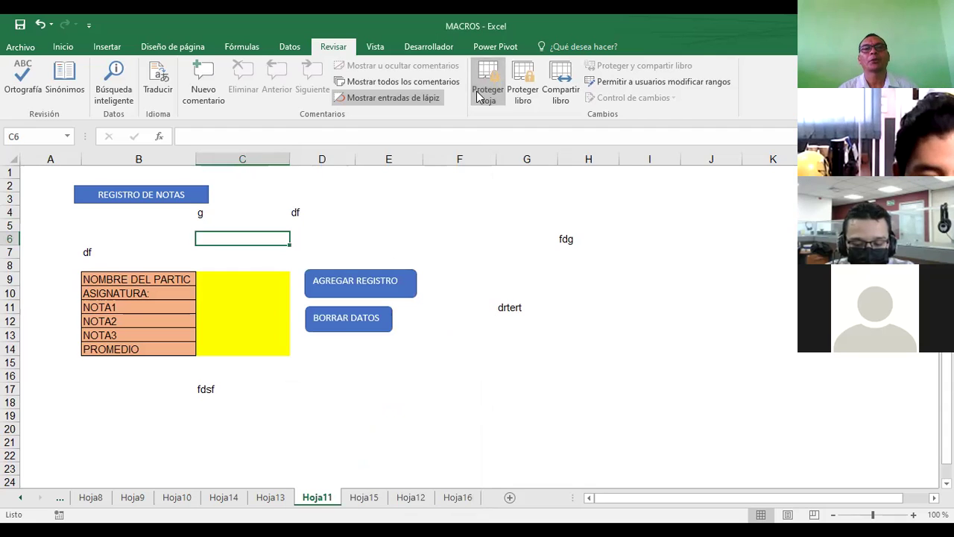
left_click(488, 82)
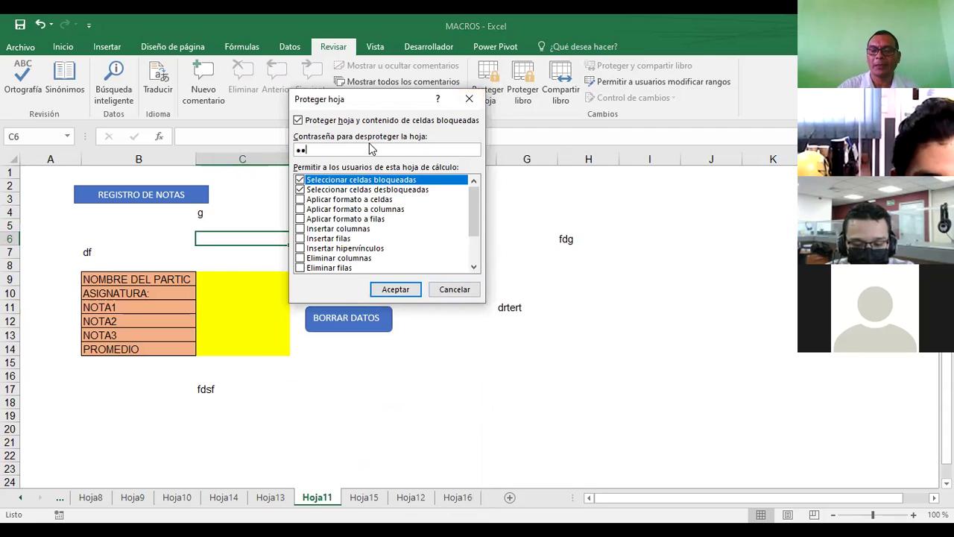
left_click(395, 290)
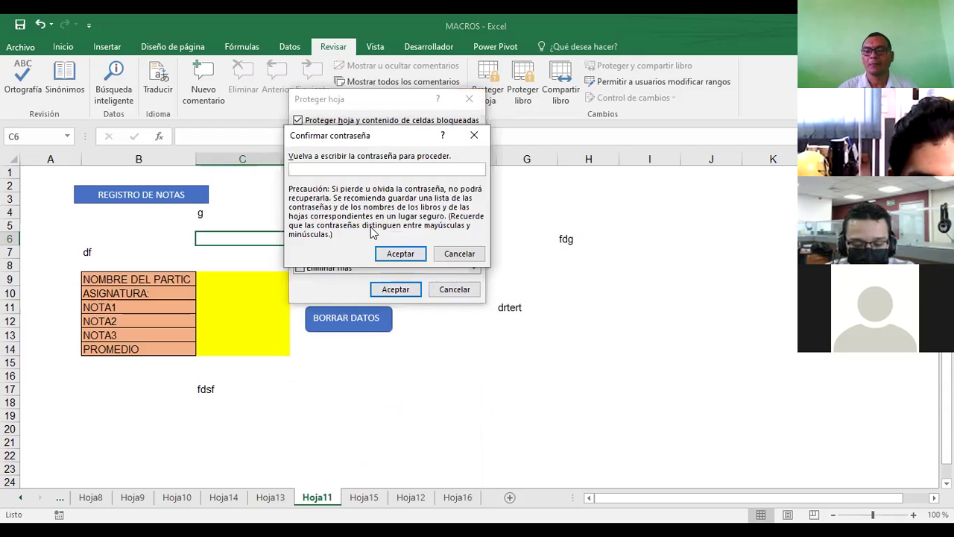
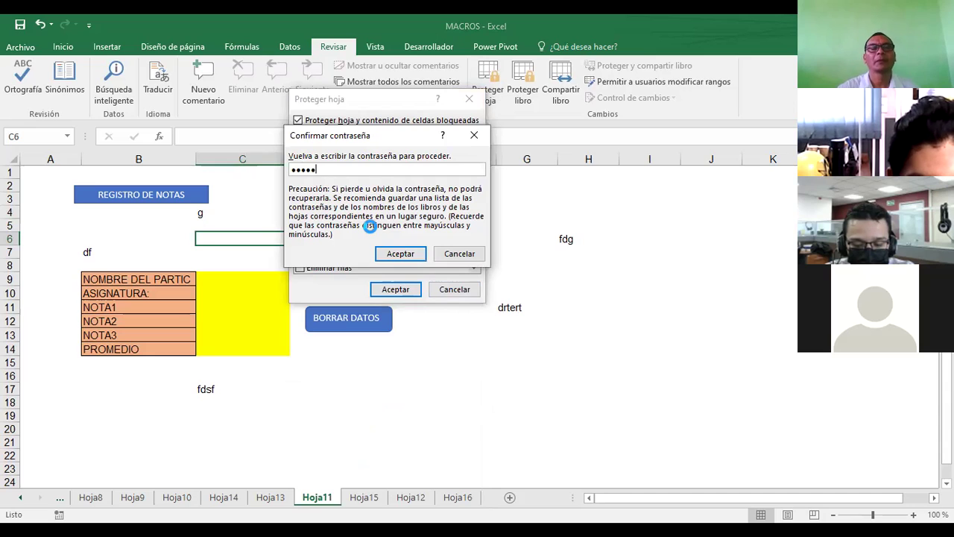
left_click(396, 254)
left_click(399, 205)
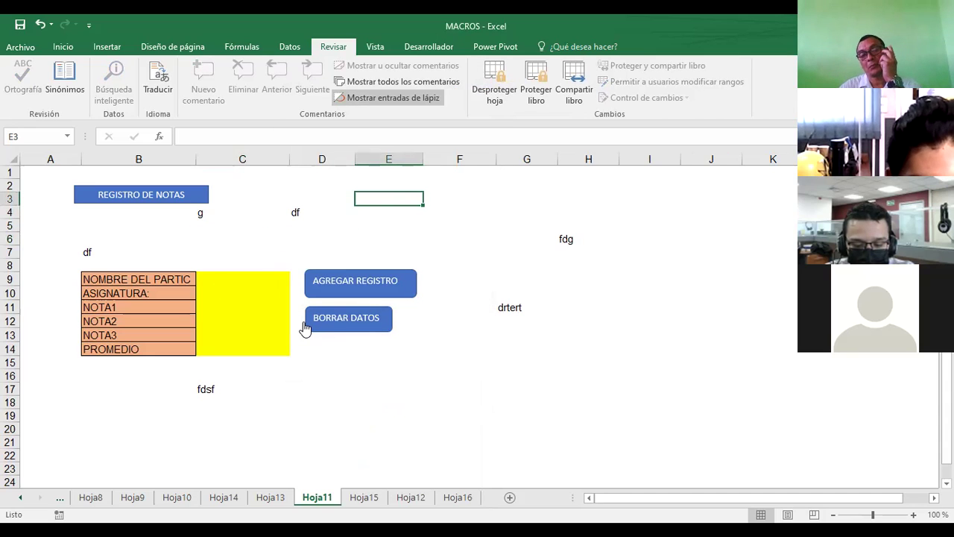
Review the Proteger libro options and cancel the Proteger estructura del libro dialog
left_click(478, 241)
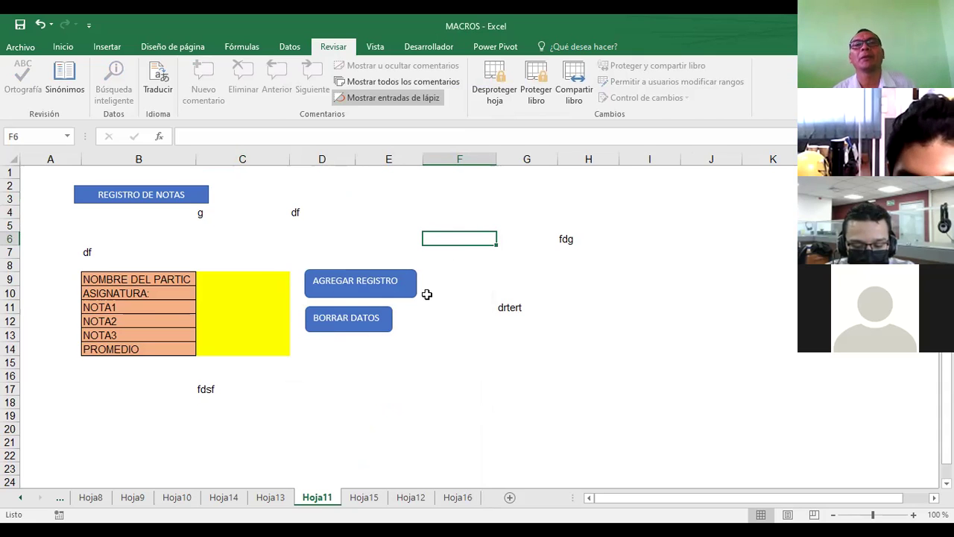
left_click(368, 183)
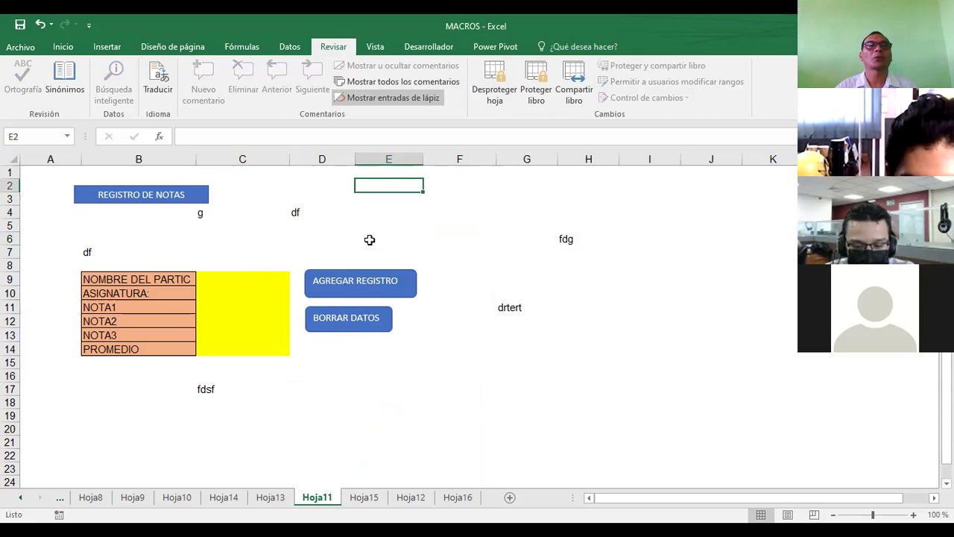
left_click(28, 52)
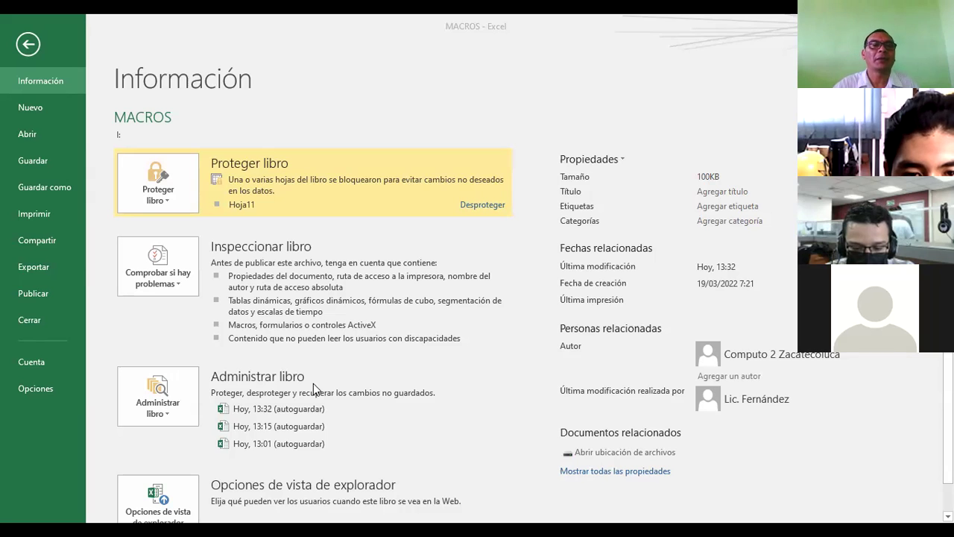
left_click(168, 200)
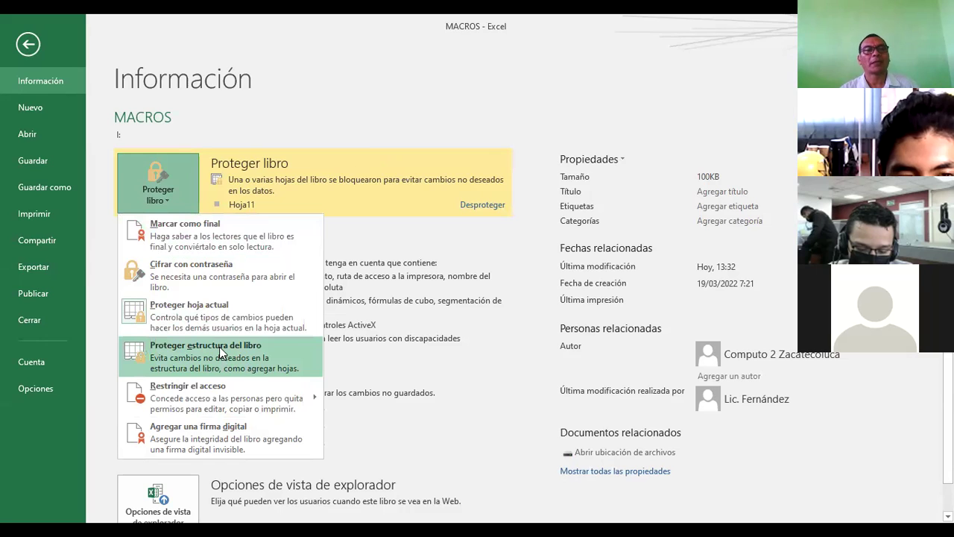
mouse_move(200, 399)
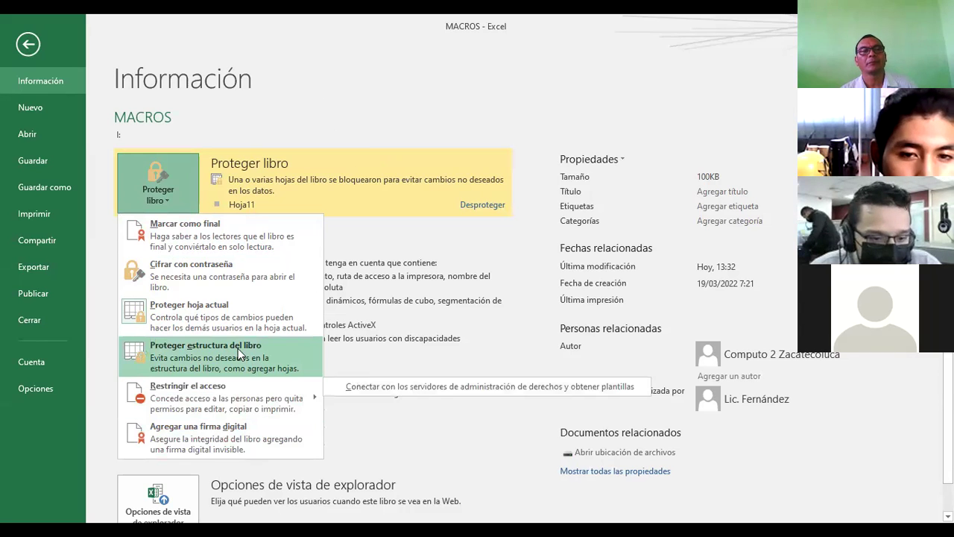
key("Return")
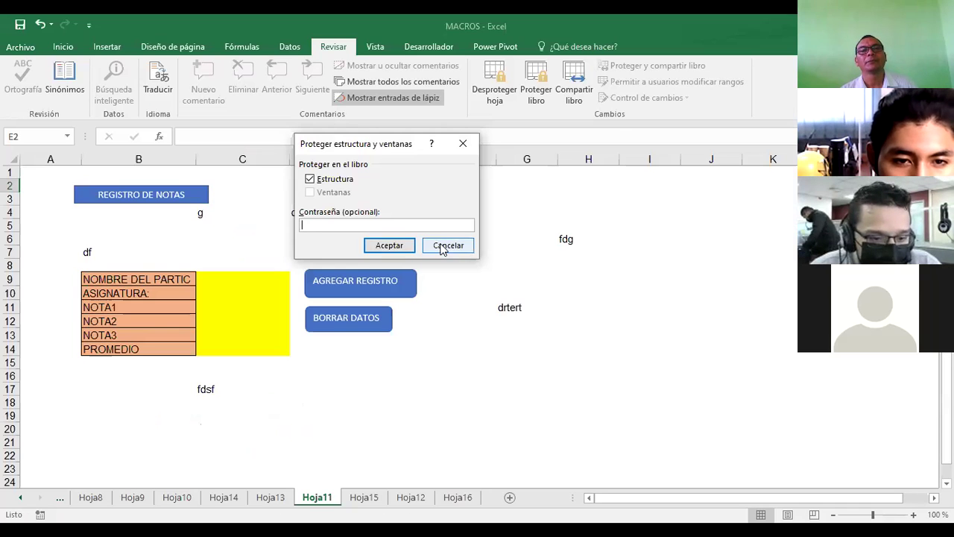
left_click(445, 246)
Check cells C5, C7 and C17, then go to the Guardar como page
left_click(223, 225)
left_click(234, 249)
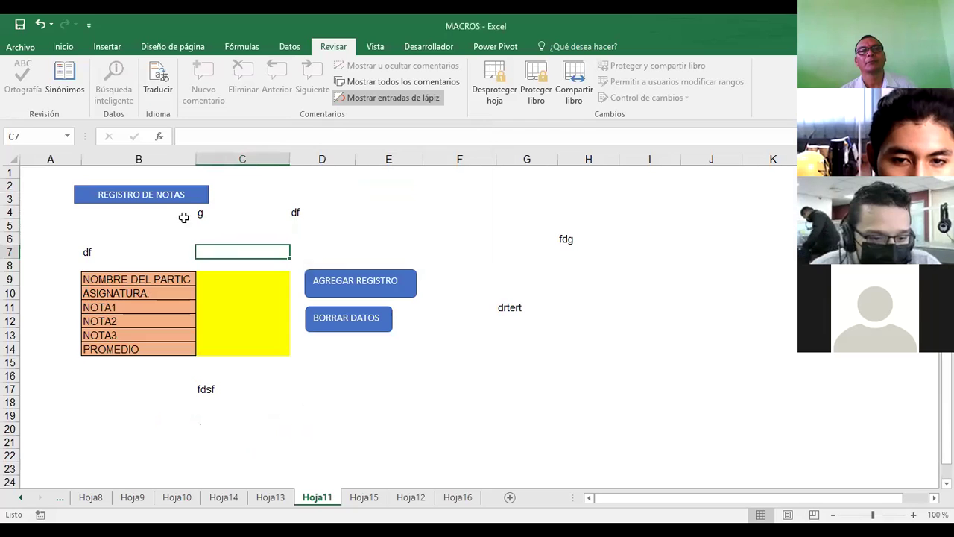
left_click(274, 385)
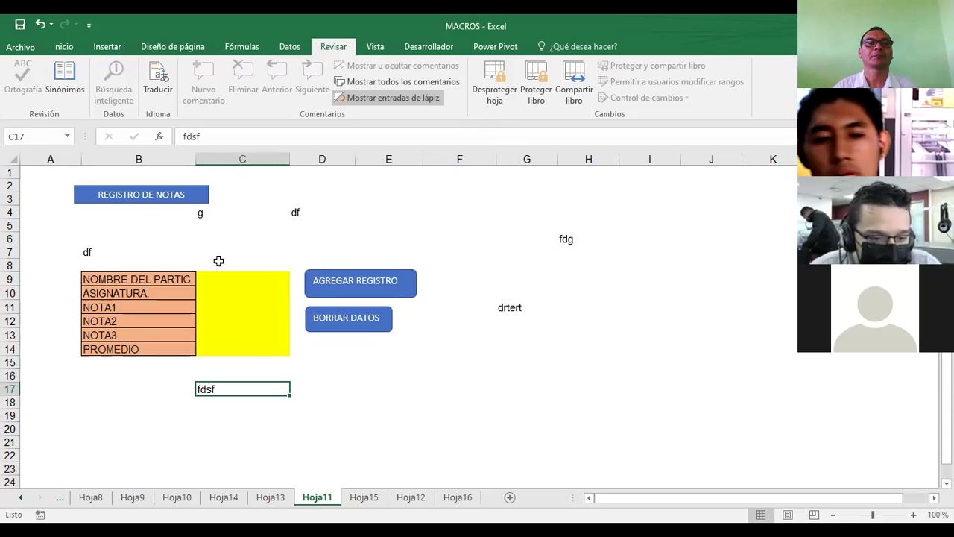
left_click(14, 47)
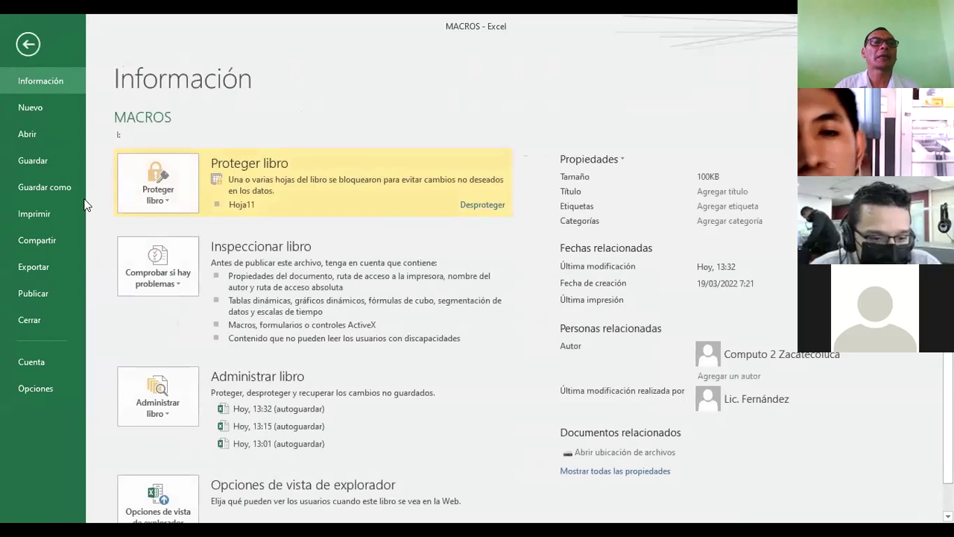
left_click(48, 186)
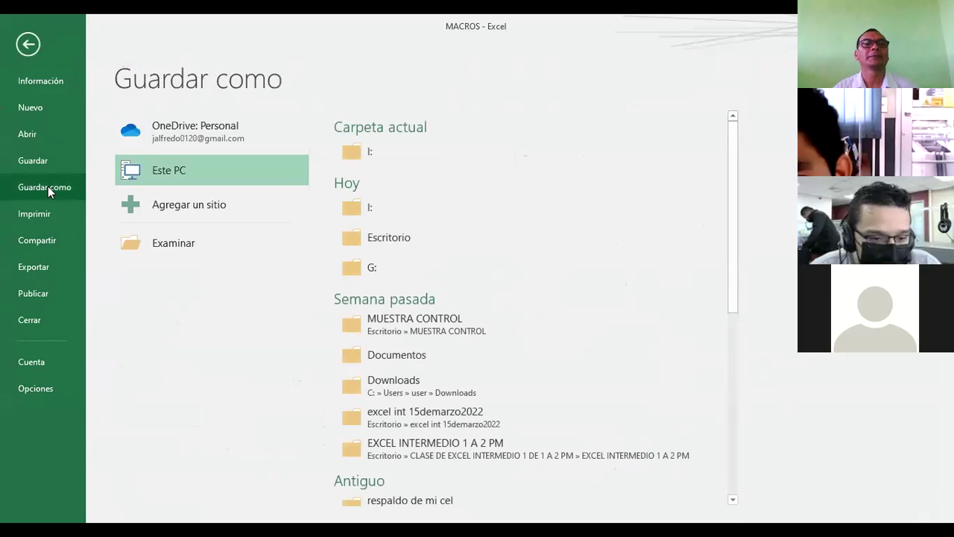
Save the MACROS workbook, then mark it as final through Proteger libro > Marcar como final
left_click(28, 43)
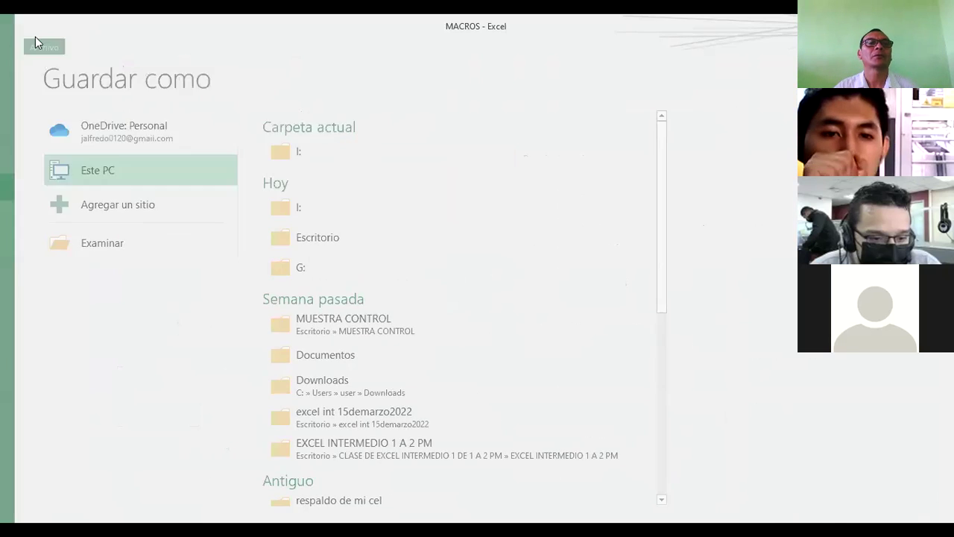
left_click(20, 26)
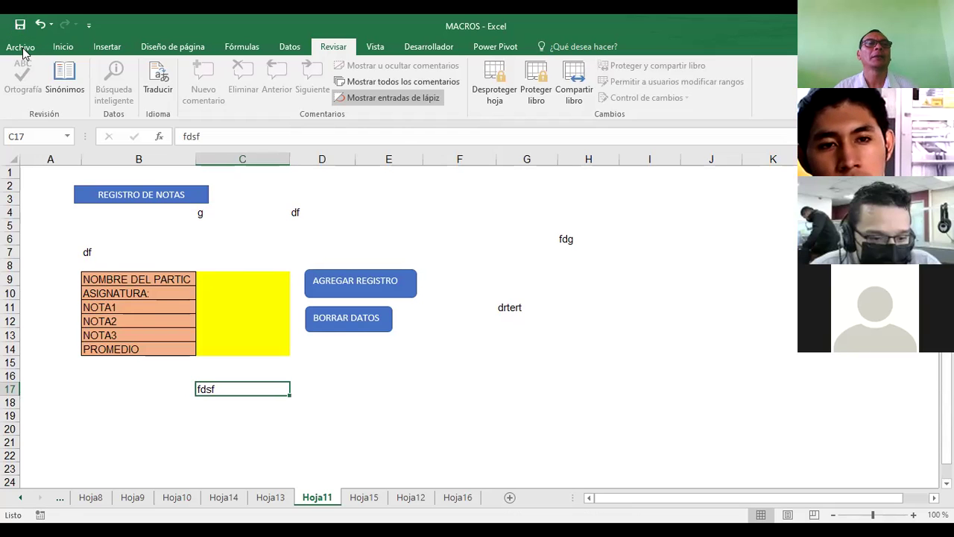
left_click(22, 49)
left_click(169, 196)
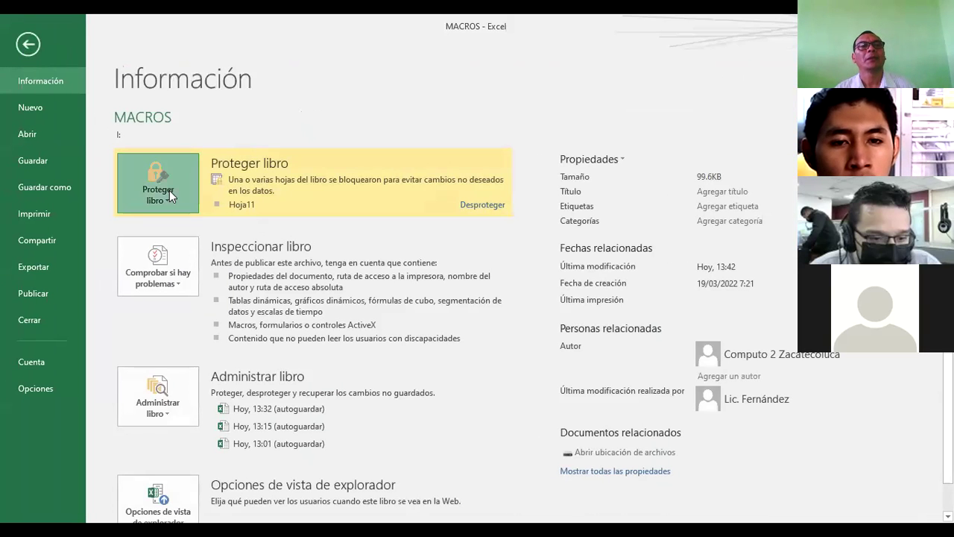
left_click(201, 227)
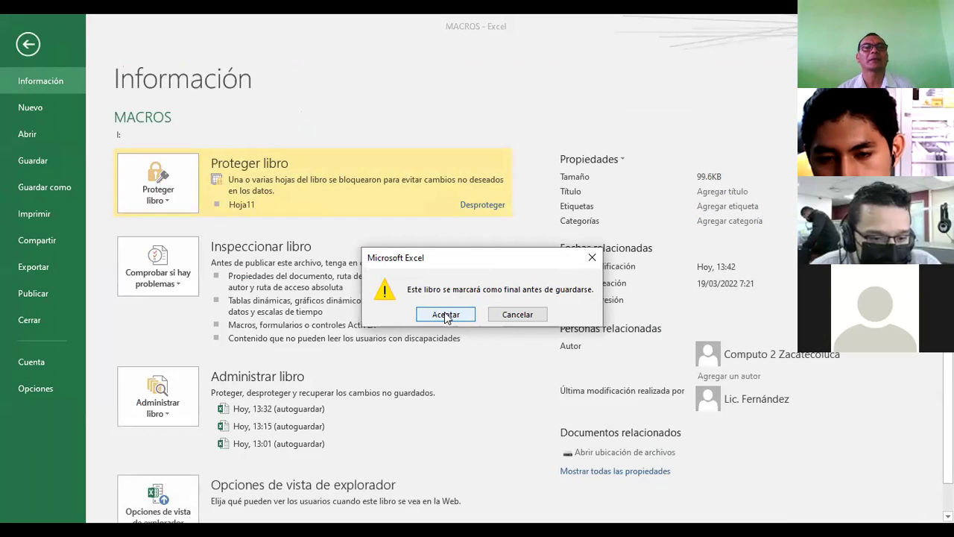
left_click(516, 314)
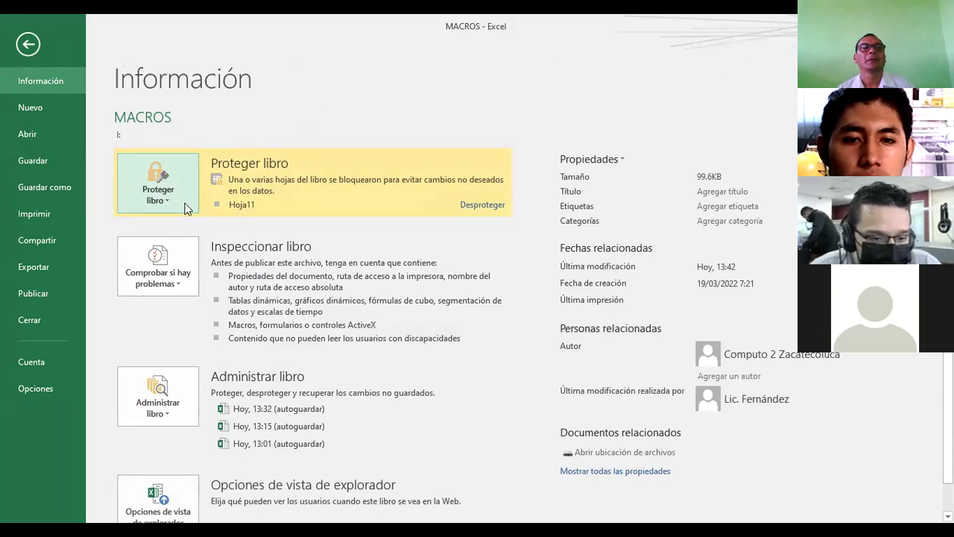
left_click(167, 180)
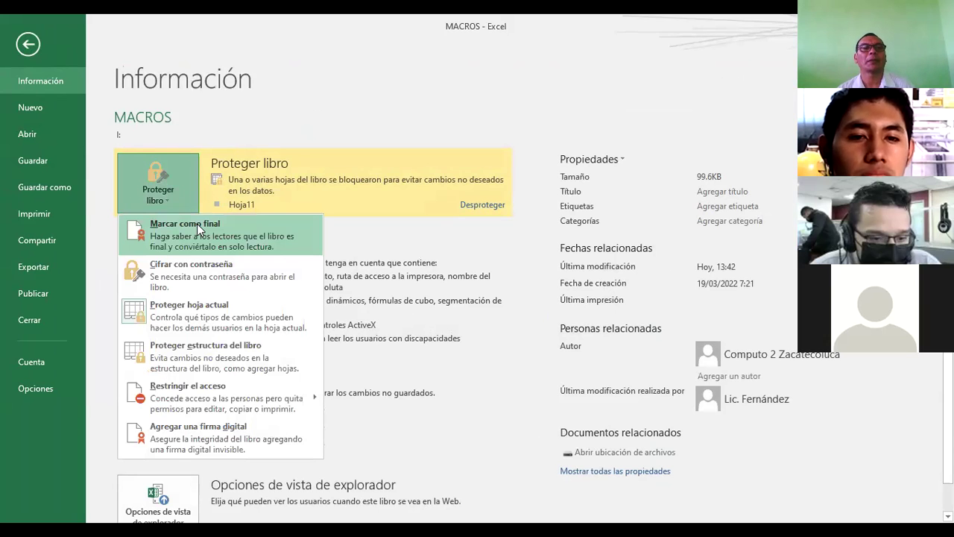
left_click(185, 224)
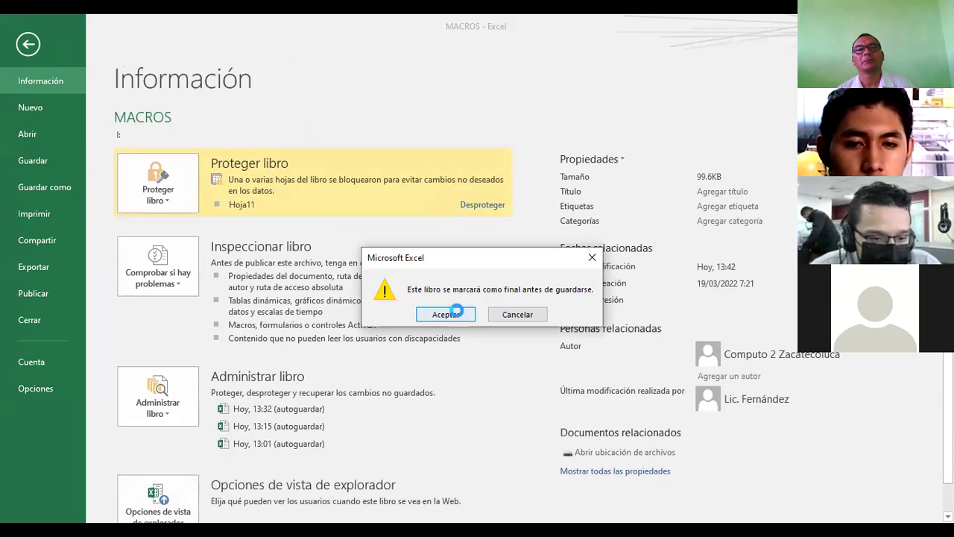
left_click(455, 311)
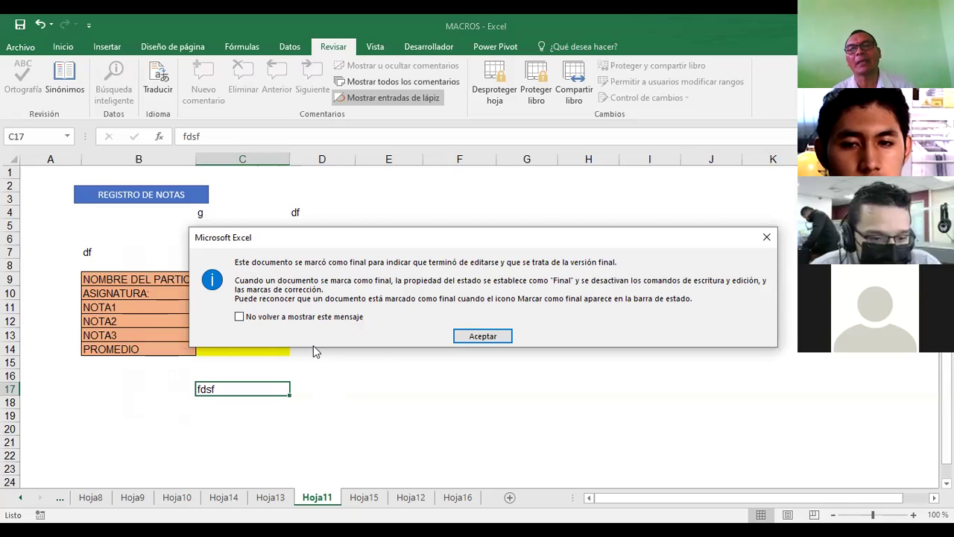
Dismiss the final notice, allow editing anyway, and type test text fdg and dfgf in Hoja11
left_click(497, 333)
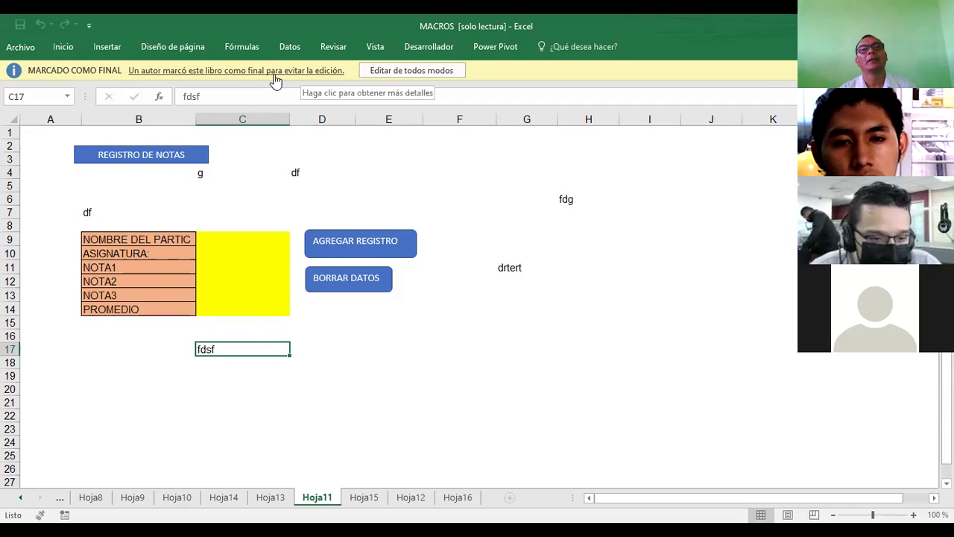
left_click(408, 73)
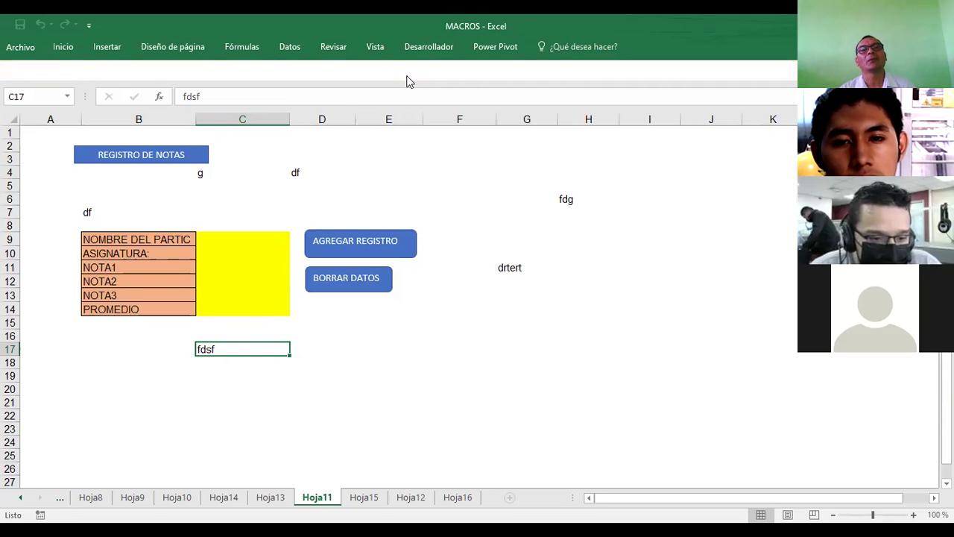
left_click(326, 391)
type("fdg")
left_click(315, 239)
type("dfgf")
left_click(223, 240)
Try editing the locked NOTA1 label, dismiss the protection warning, and type dfg in E1
left_click(149, 306)
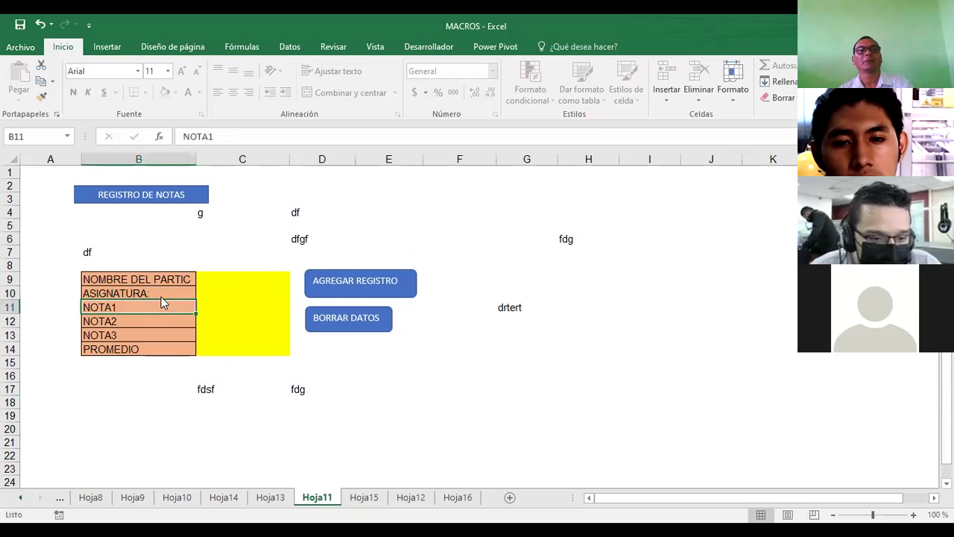
double_click(161, 306)
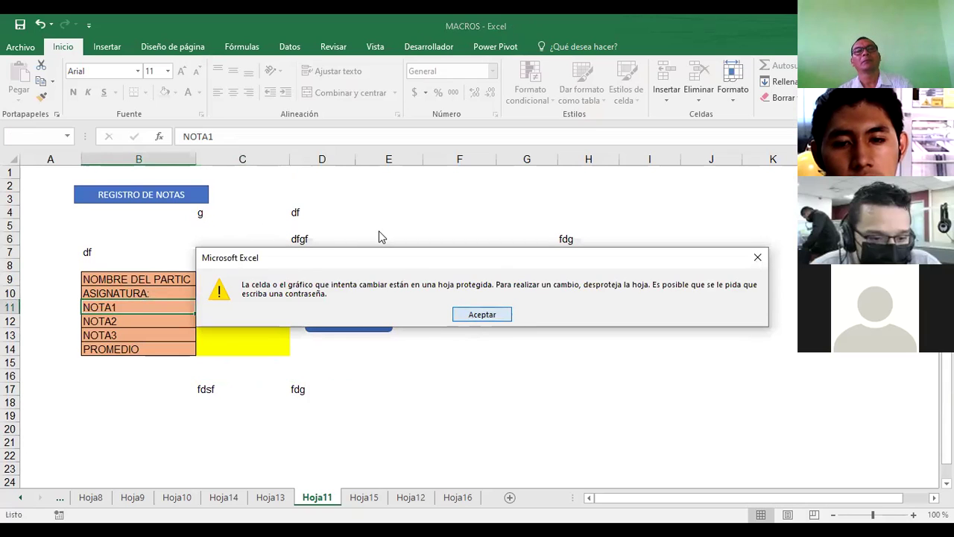
left_click(484, 314)
left_click(389, 172)
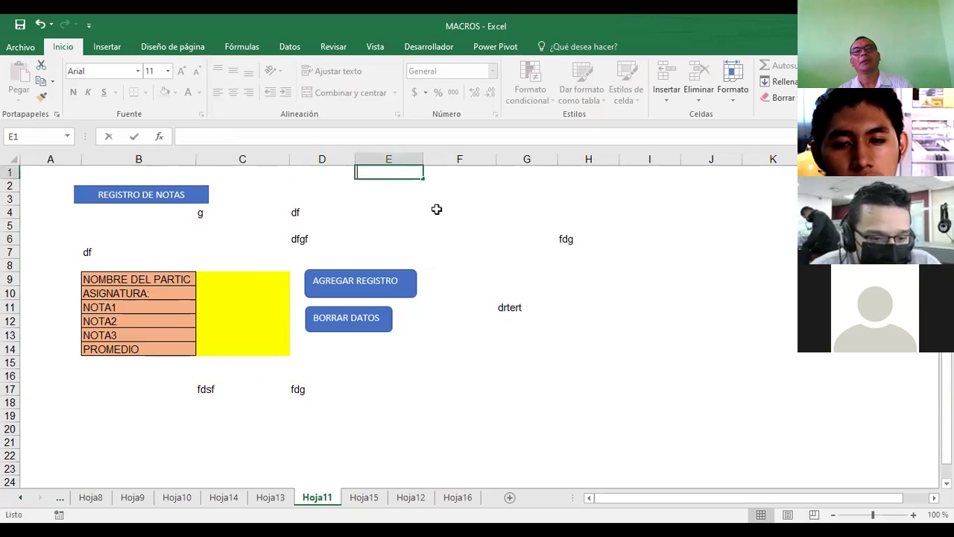
type("dfg")
left_click(437, 210)
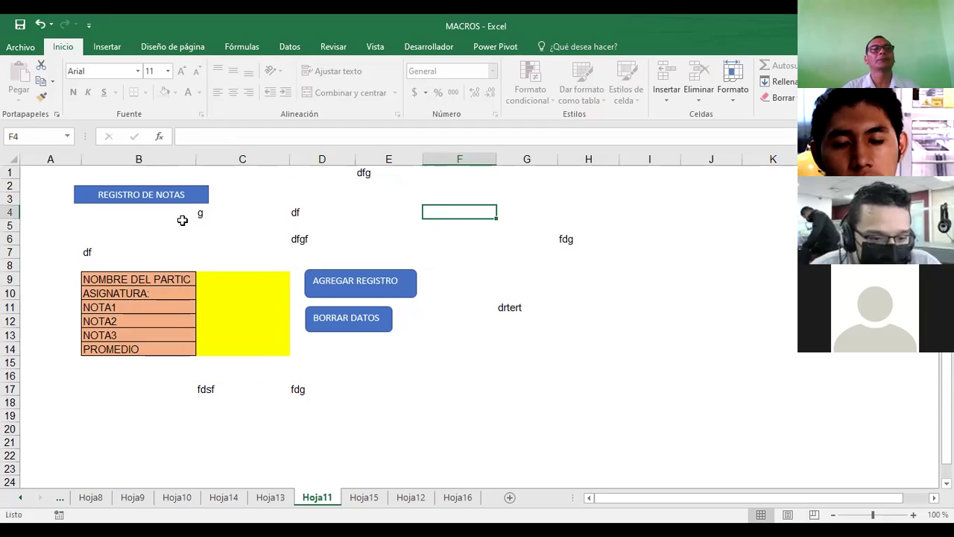
Save the workbook and move back through the sheet tabs to Hoja9
left_click(23, 25)
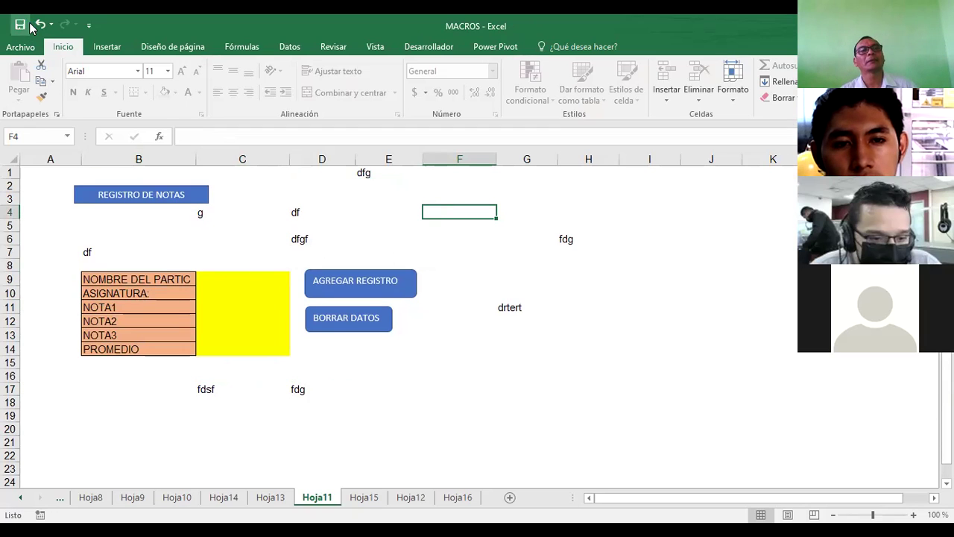
left_click(491, 343)
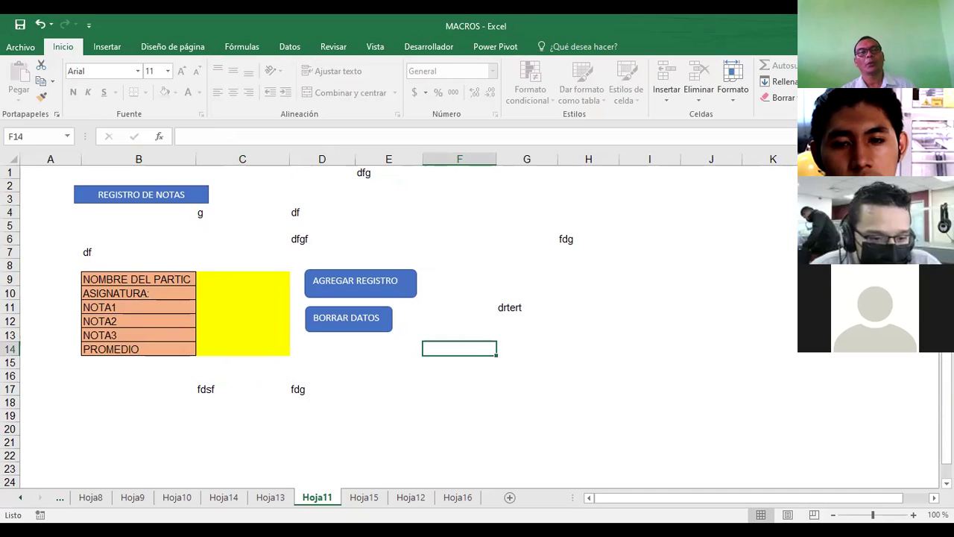
left_click(270, 497)
left_click(209, 498)
left_click(177, 497)
left_click(133, 497)
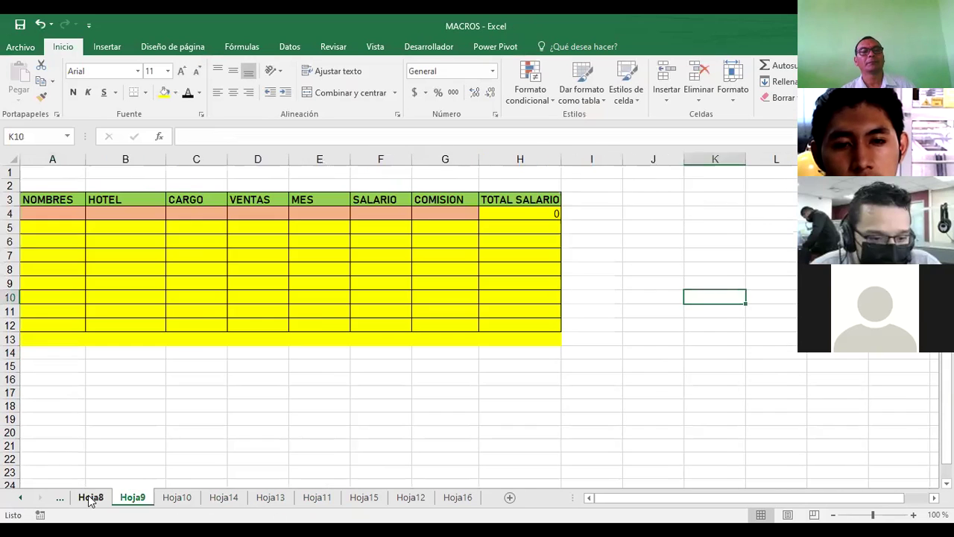
left_click(89, 498)
left_click(232, 445)
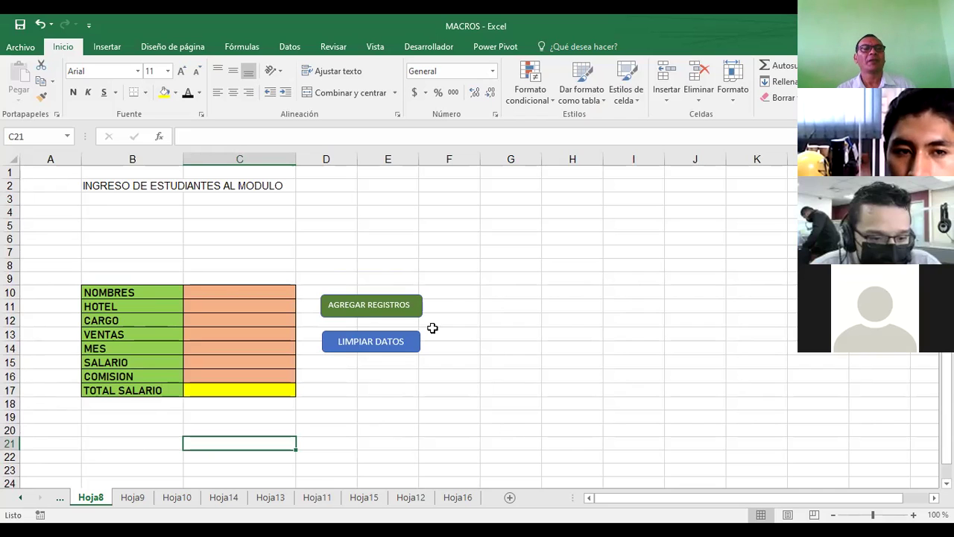
left_click(222, 288)
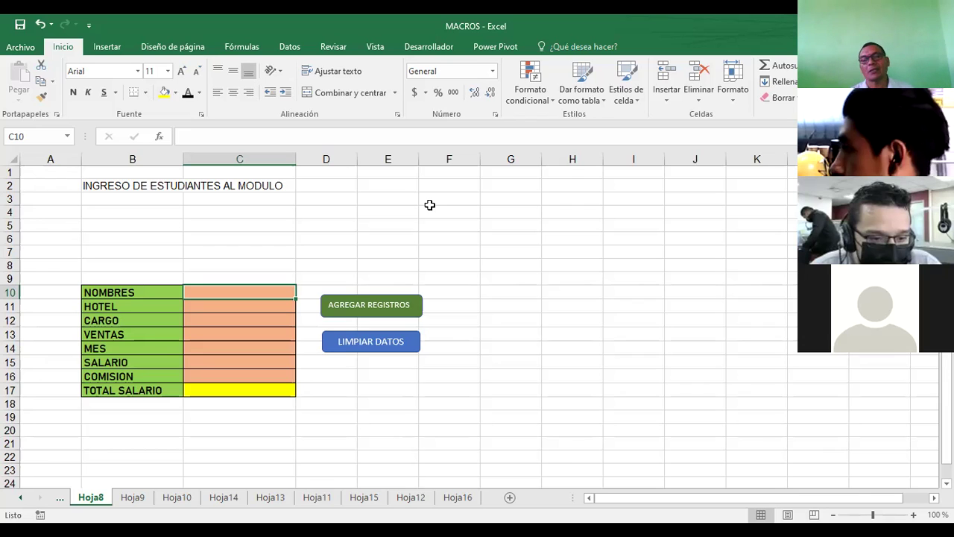
Glance at Hoja9, return to Hoja8, and select labels B10:B17, NOMBRES through TOTAL SALARIO
left_click(133, 497)
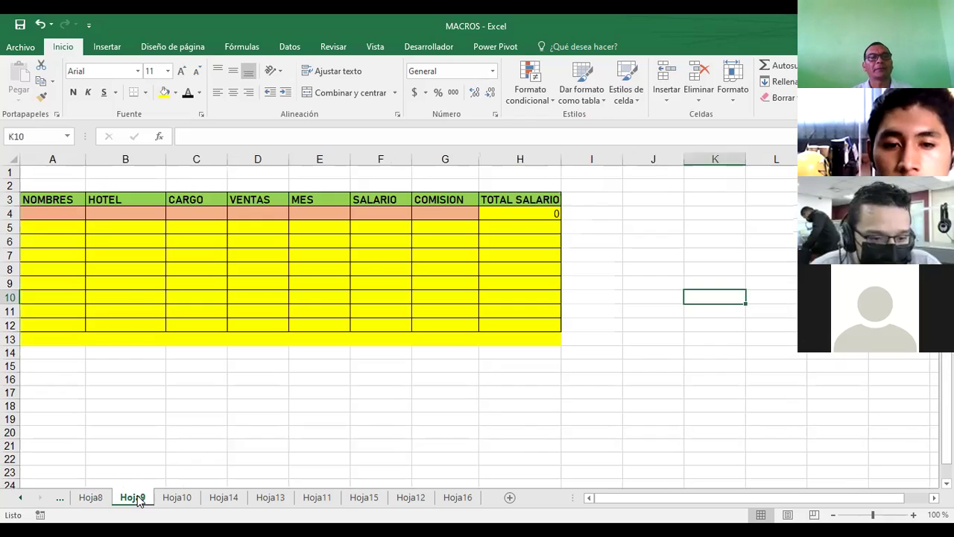
left_click(187, 379)
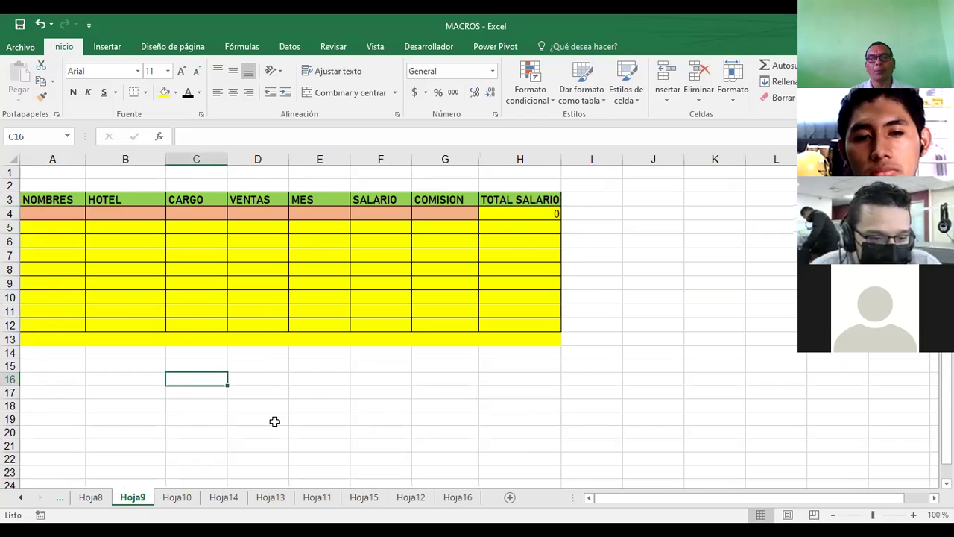
left_click(90, 499)
left_click(487, 400)
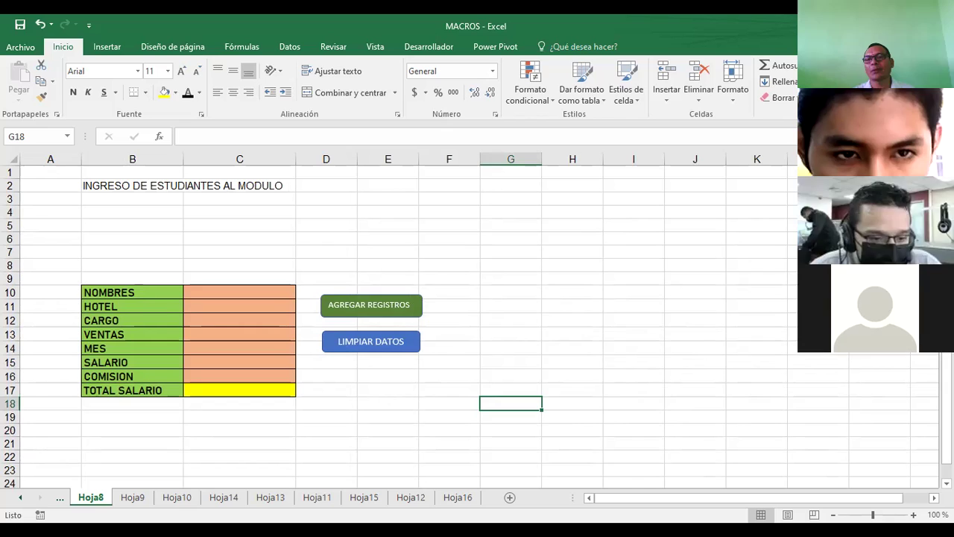
left_click(133, 427)
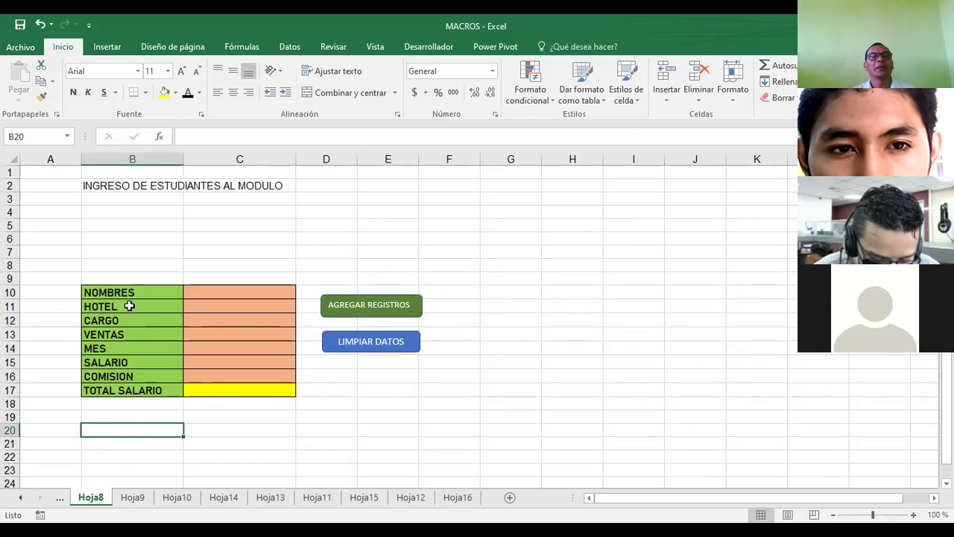
left_click_drag(133, 292, 126, 384)
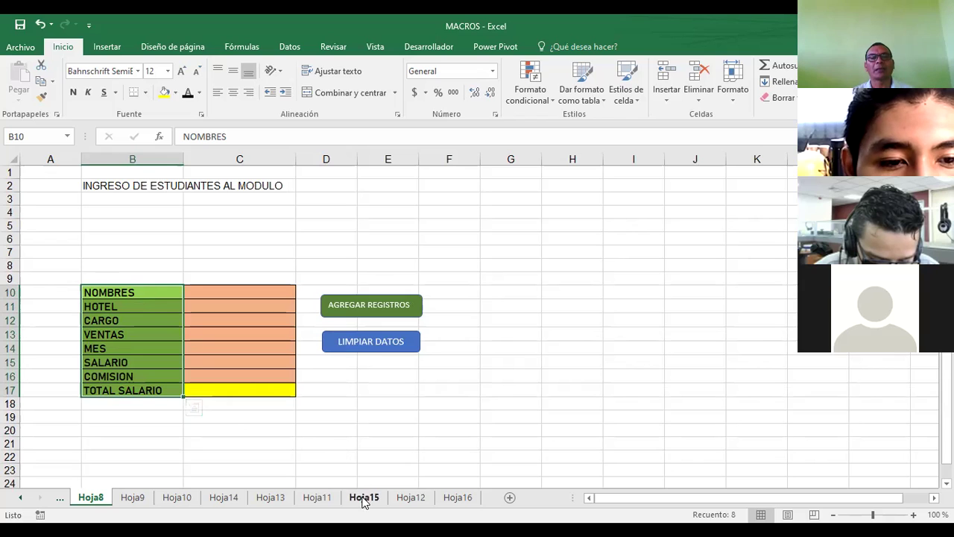
Back on Hoja8, copy the field labels B10:B17
left_click(181, 498)
left_click(142, 502)
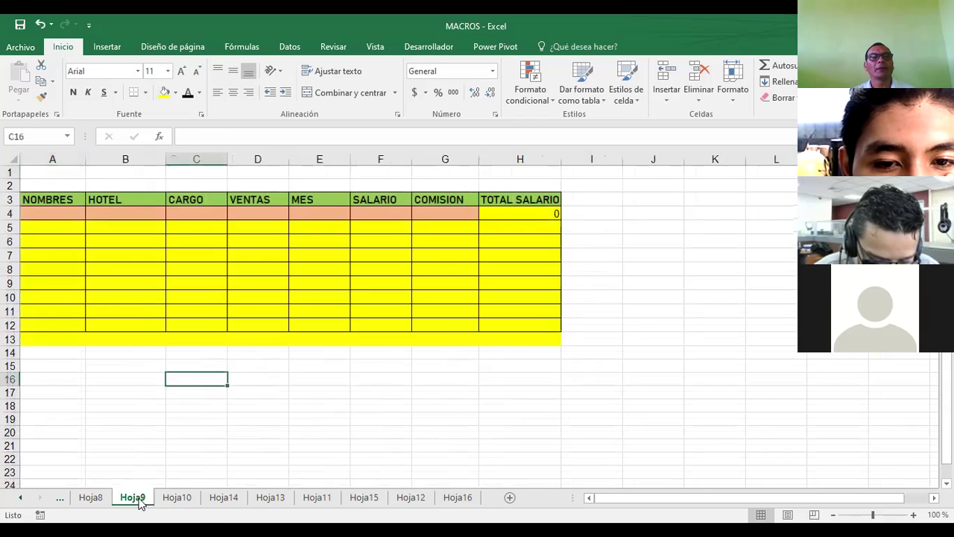
left_click(103, 500)
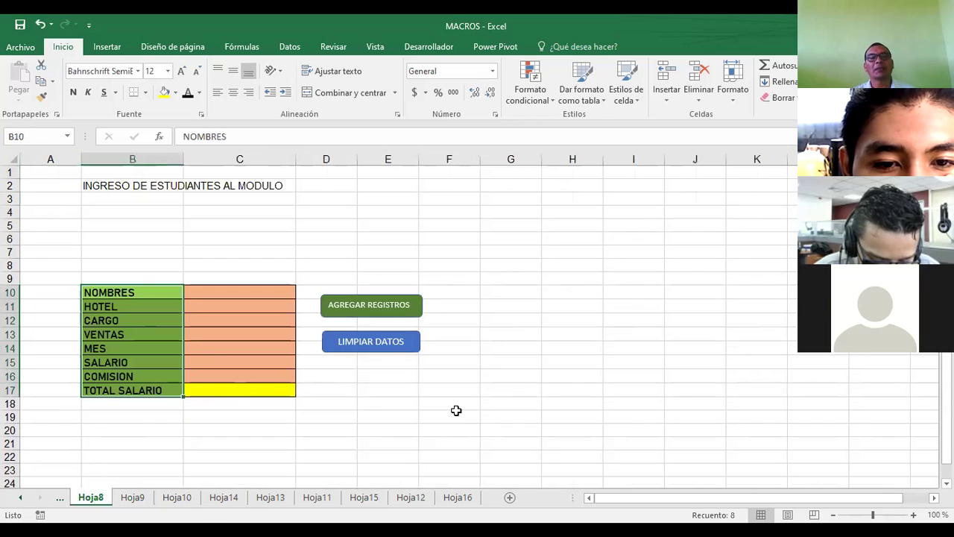
mouse_move(132, 383)
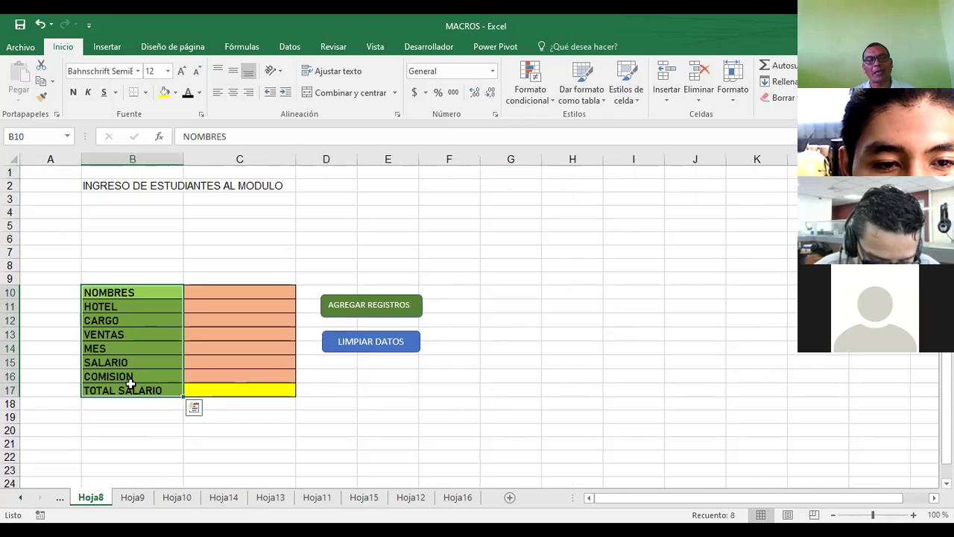
right_click(114, 313)
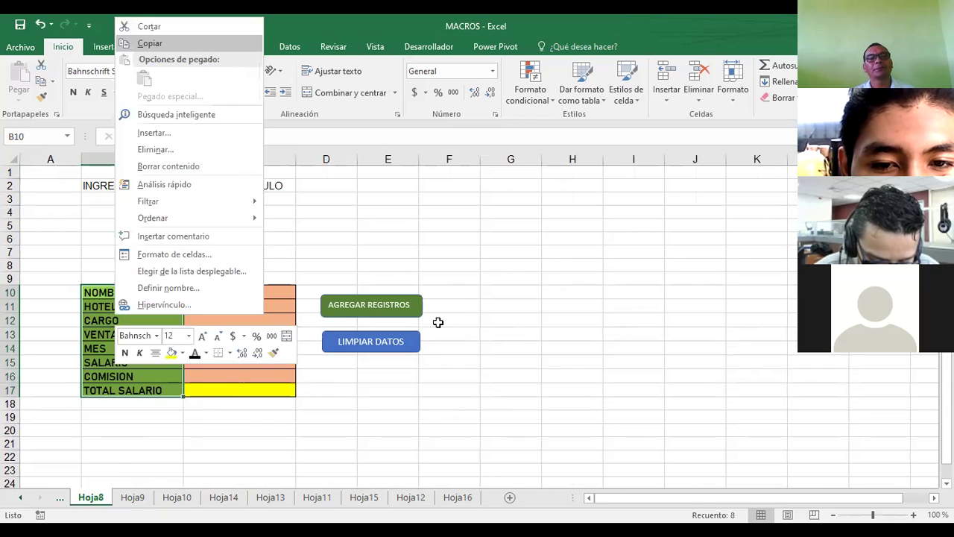
key("ctrl+c")
left_click(317, 498)
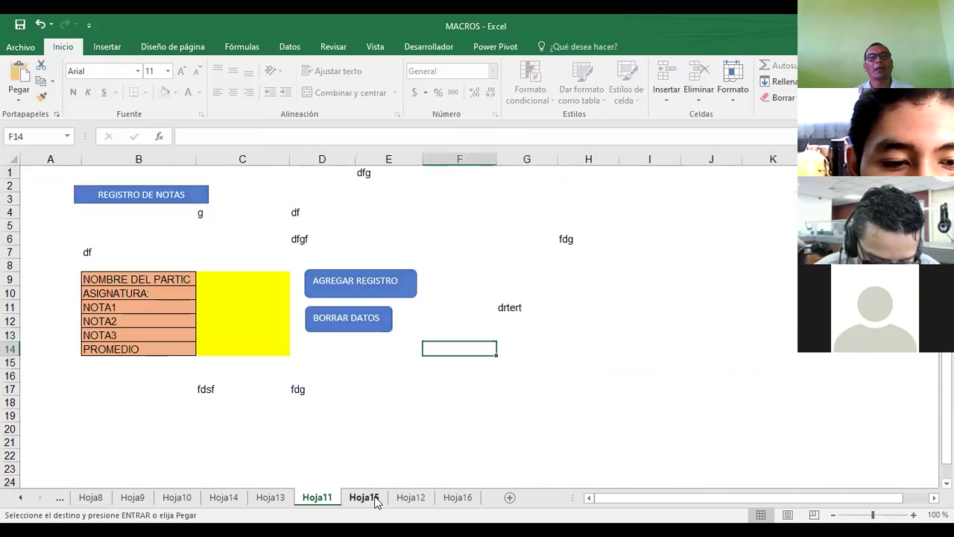
Paste the labels transposed into Hoja15 B3:I3 and widen column I to fit TOTAL SALARIO
left_click(369, 498)
left_click(106, 199)
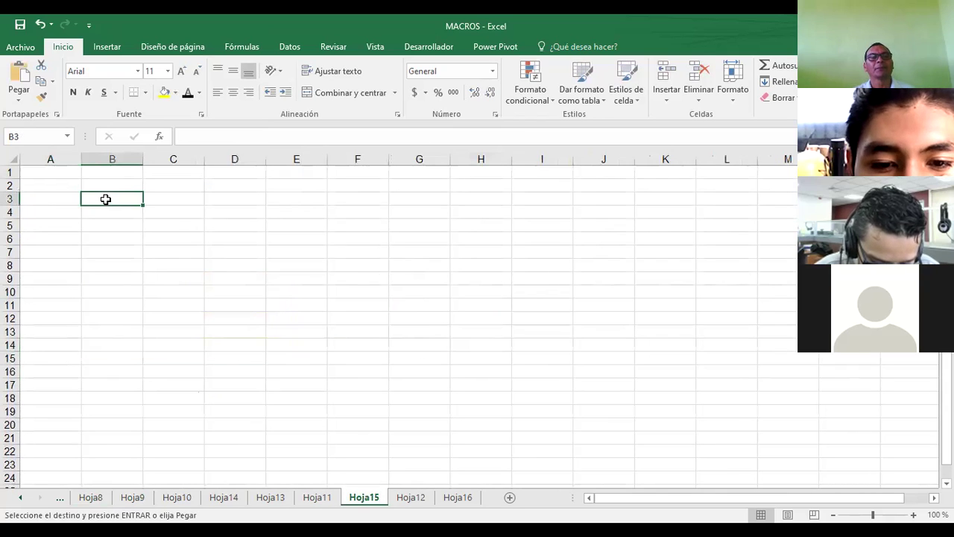
right_click(107, 200)
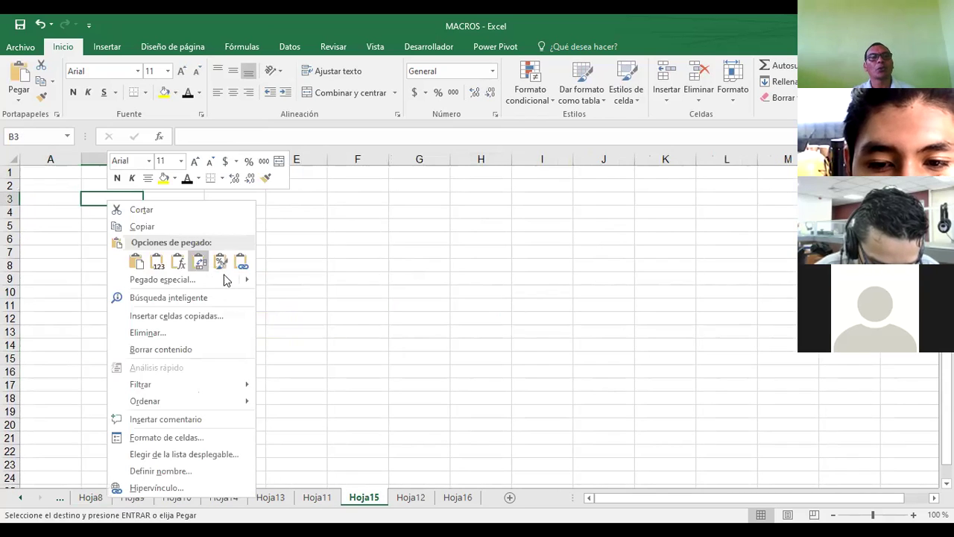
mouse_move(247, 282)
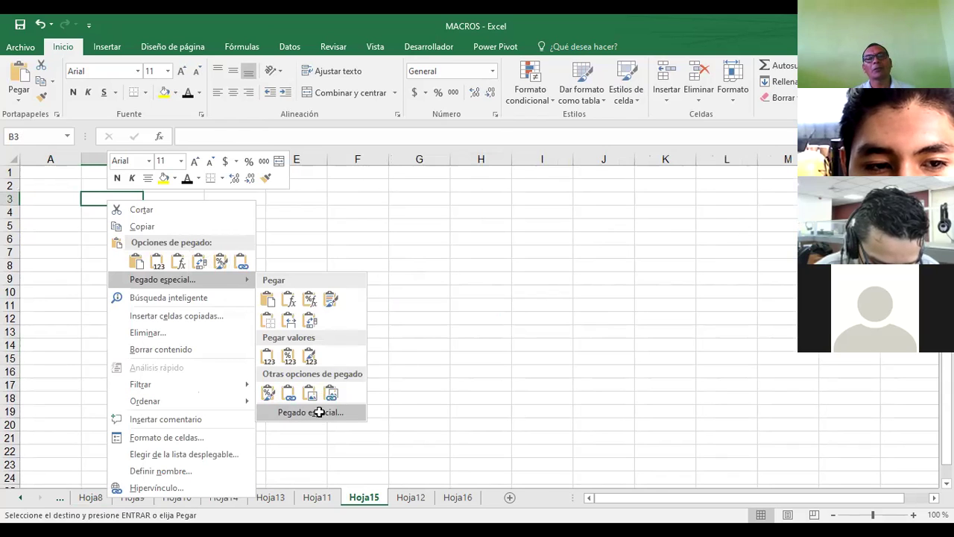
left_click(320, 415)
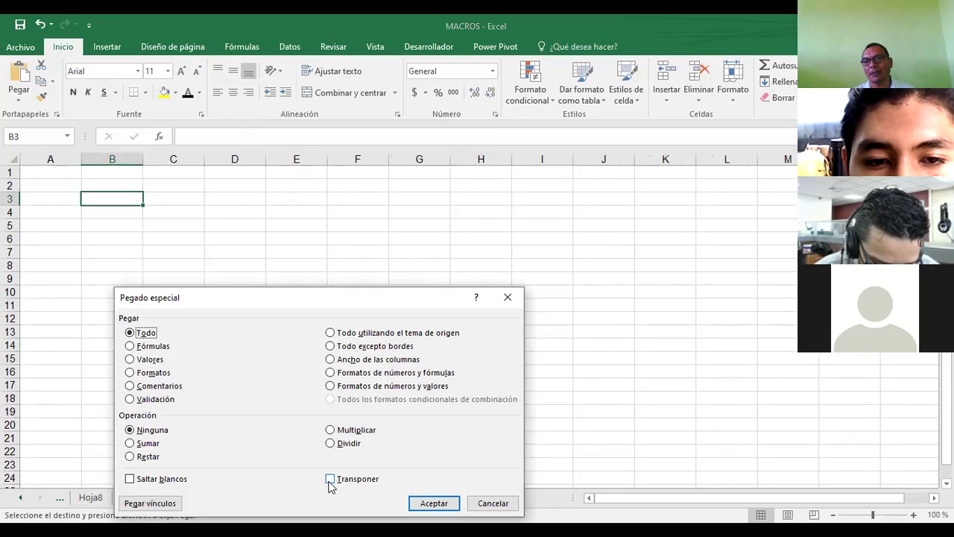
left_click(330, 480)
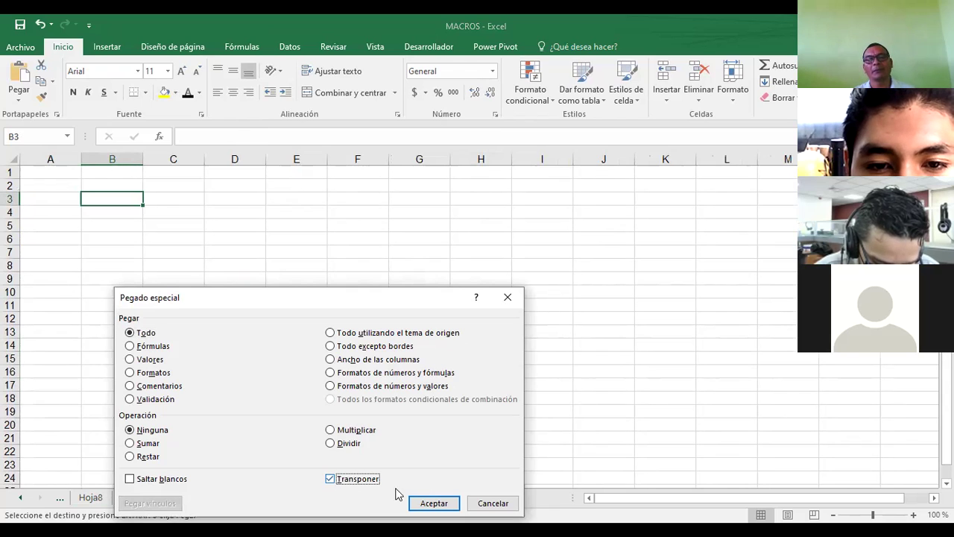
left_click(426, 501)
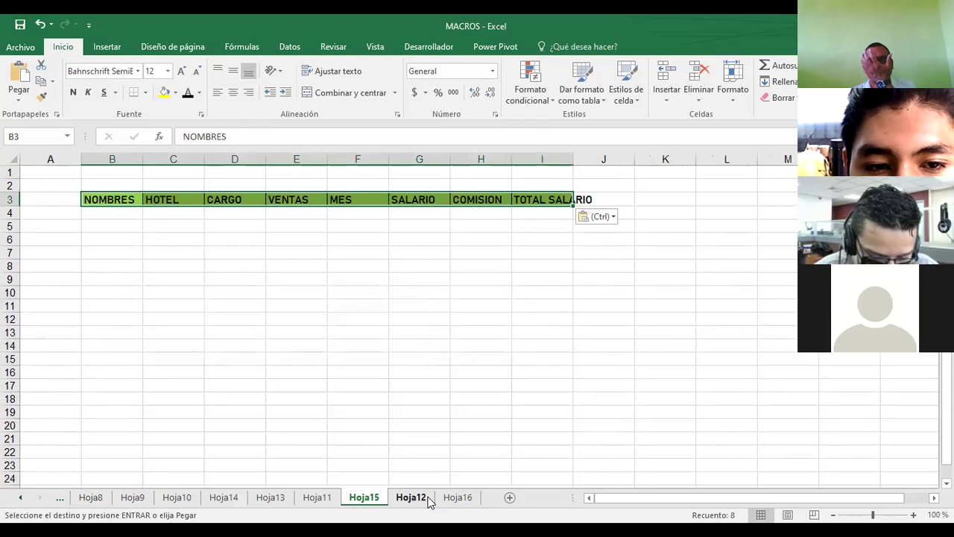
left_click(563, 361)
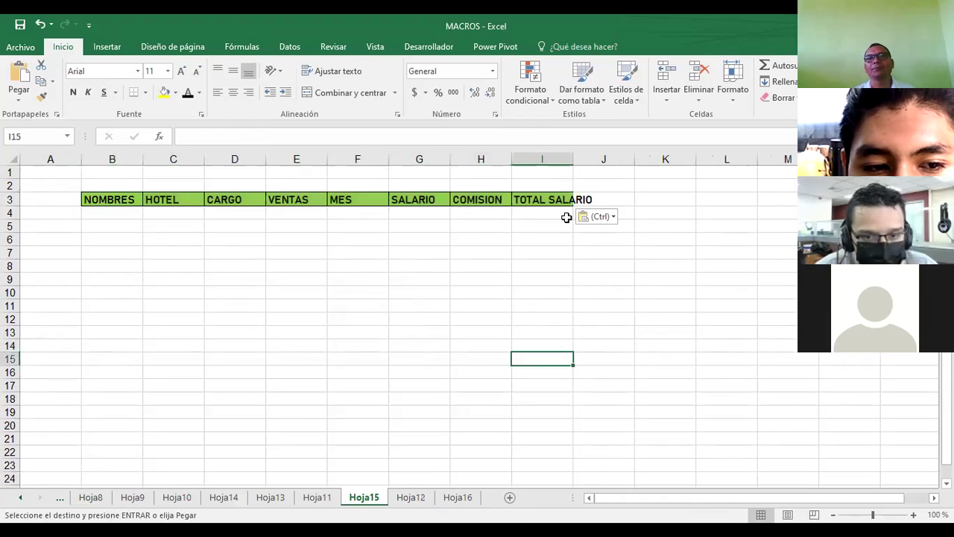
left_click_drag(573, 160, 620, 162)
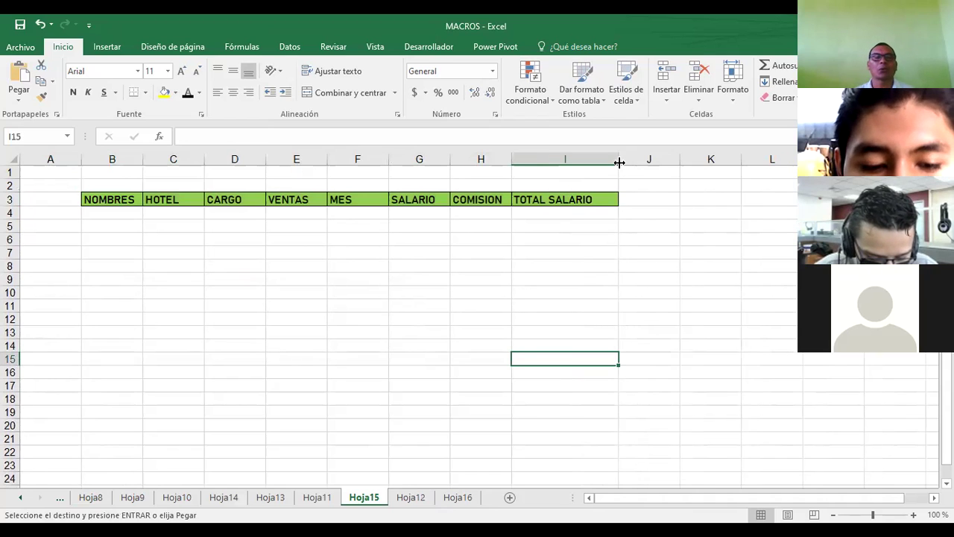
On Hoja8, enter a name, hotel tesoro mmm and cargo soporte técnico
left_click(90, 497)
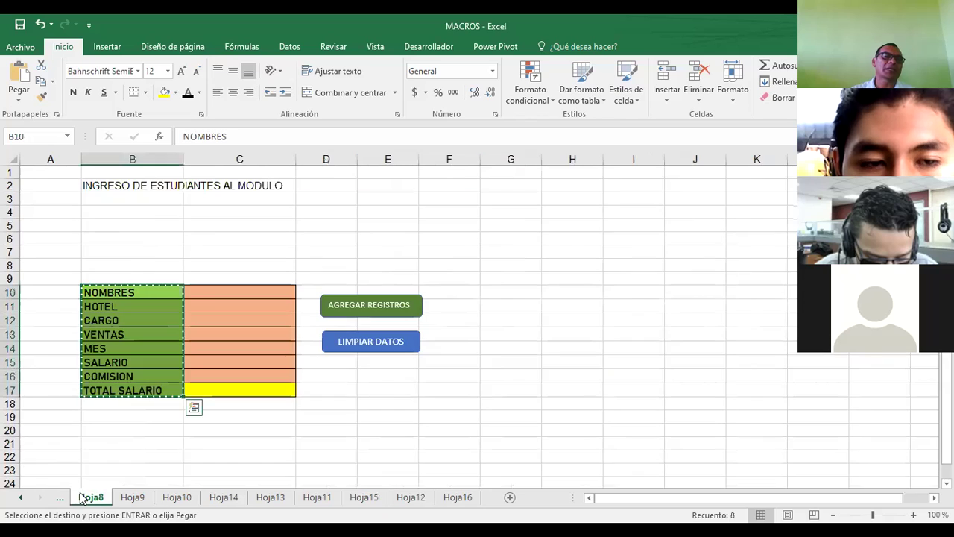
key("Escape")
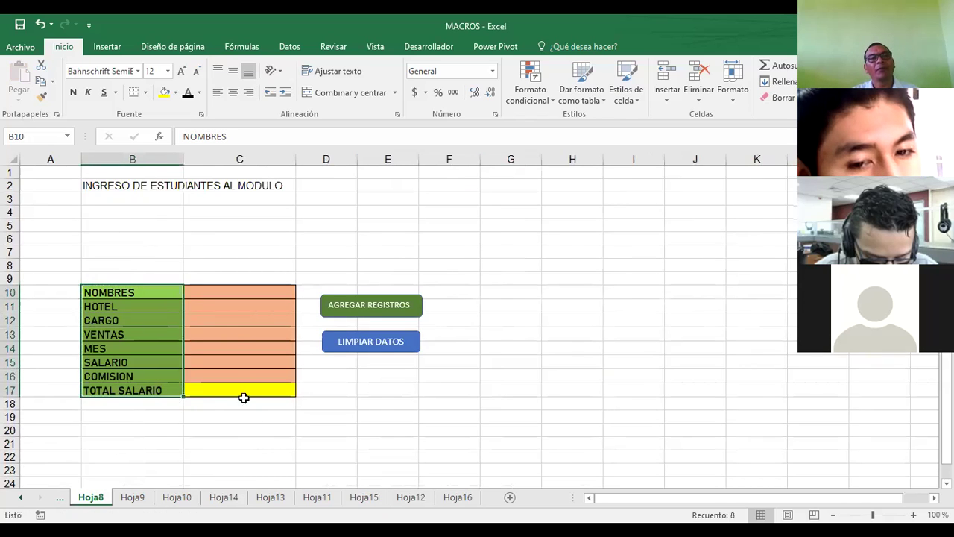
left_click(204, 294)
type("axel")
left_click(211, 308)
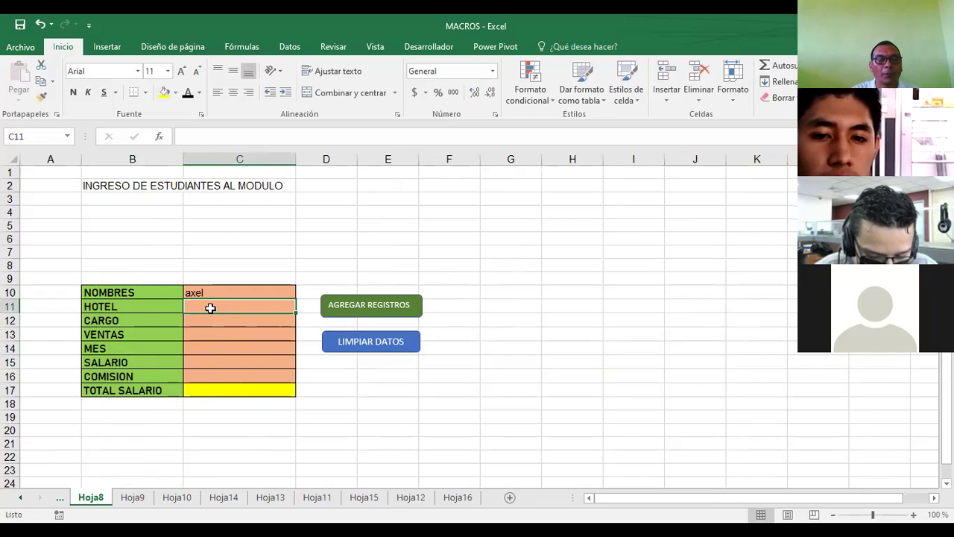
type("tesoro mmm")
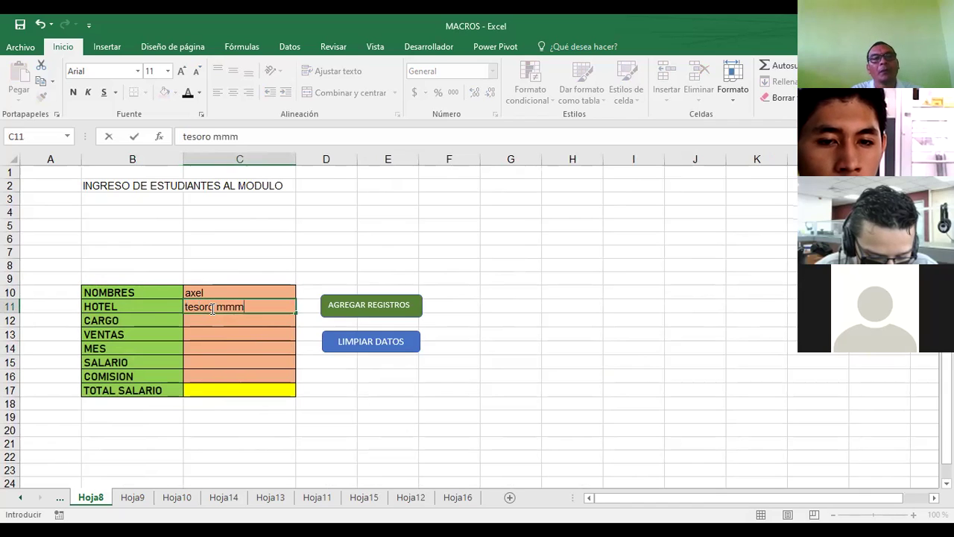
left_click(208, 319)
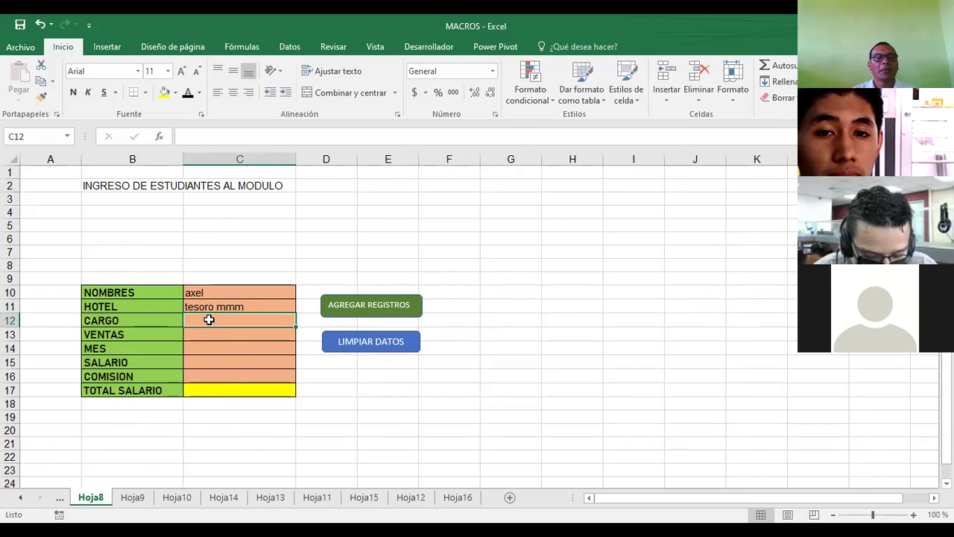
type("soporte t")
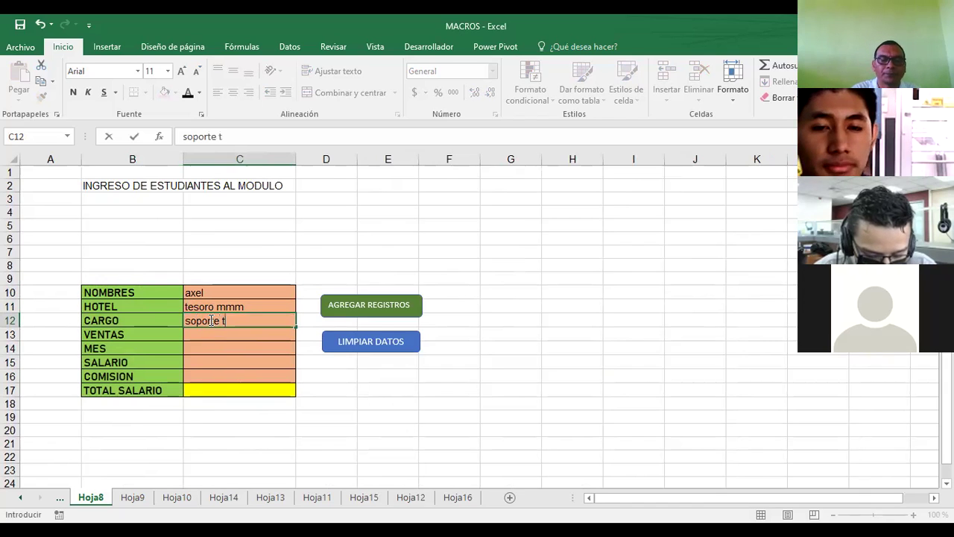
type("o")
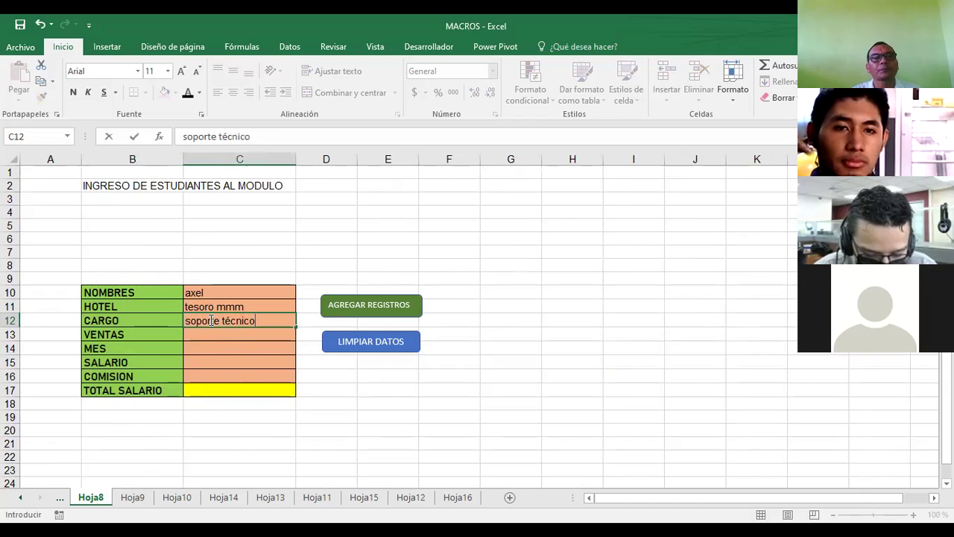
left_click(211, 333)
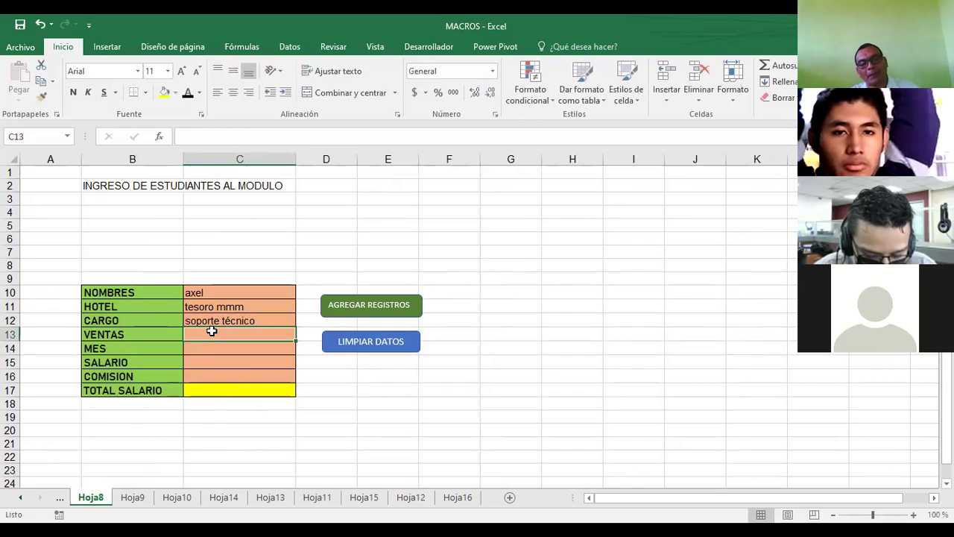
Fill in ventas 4567, mes Febrero, salario 567 and comisión 35
type("4567")
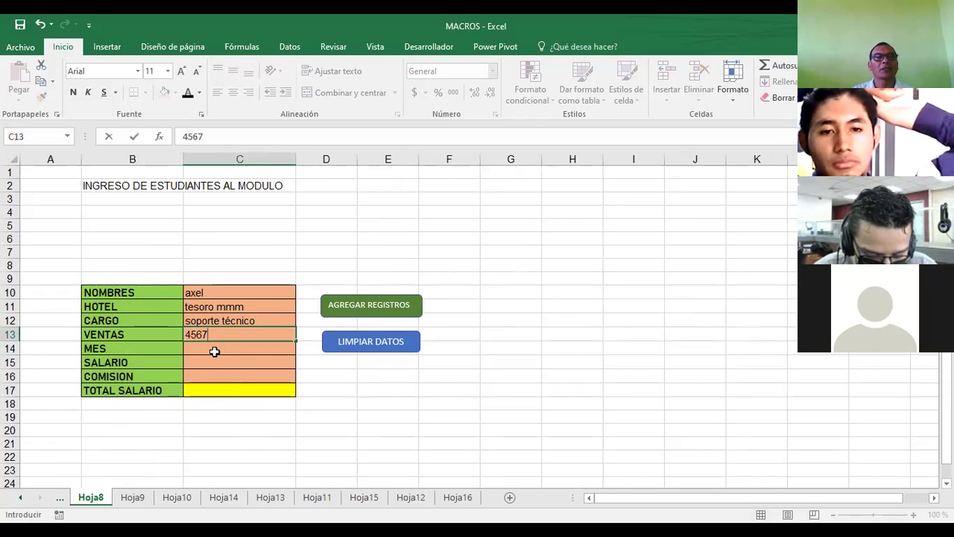
left_click(214, 351)
type("F")
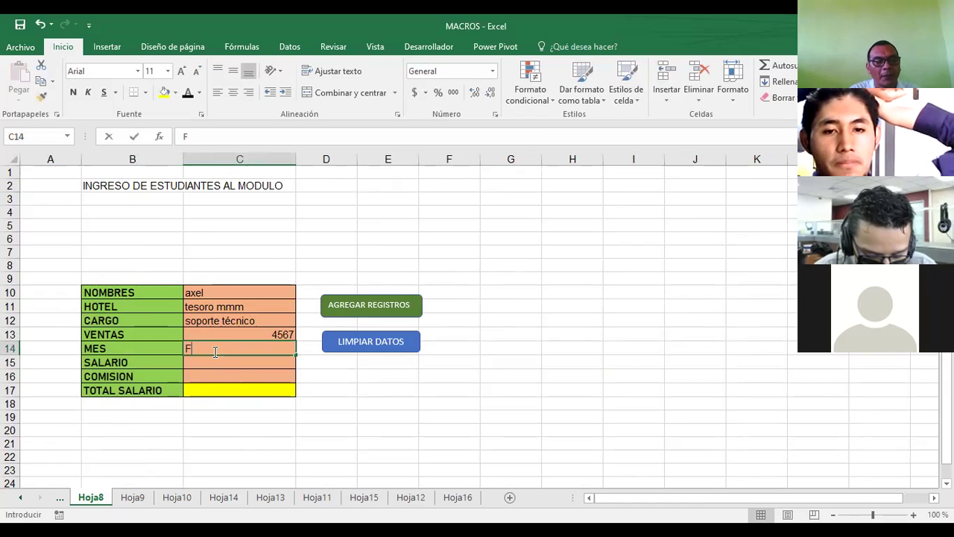
type("ebrero")
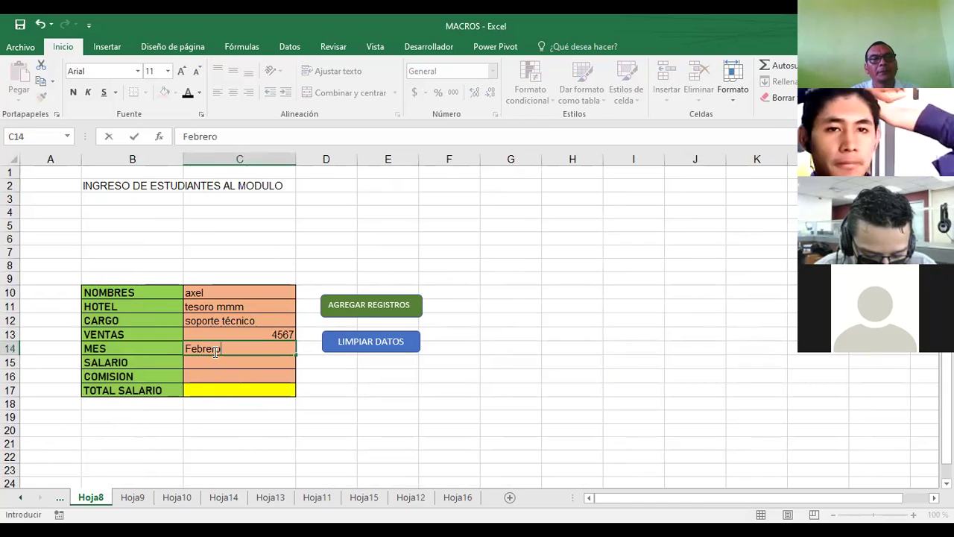
left_click(210, 365)
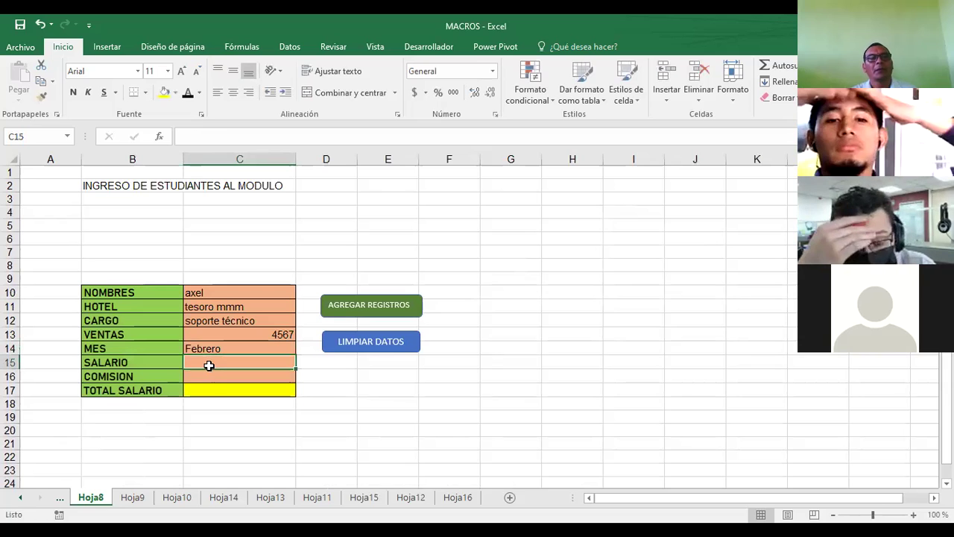
type("567")
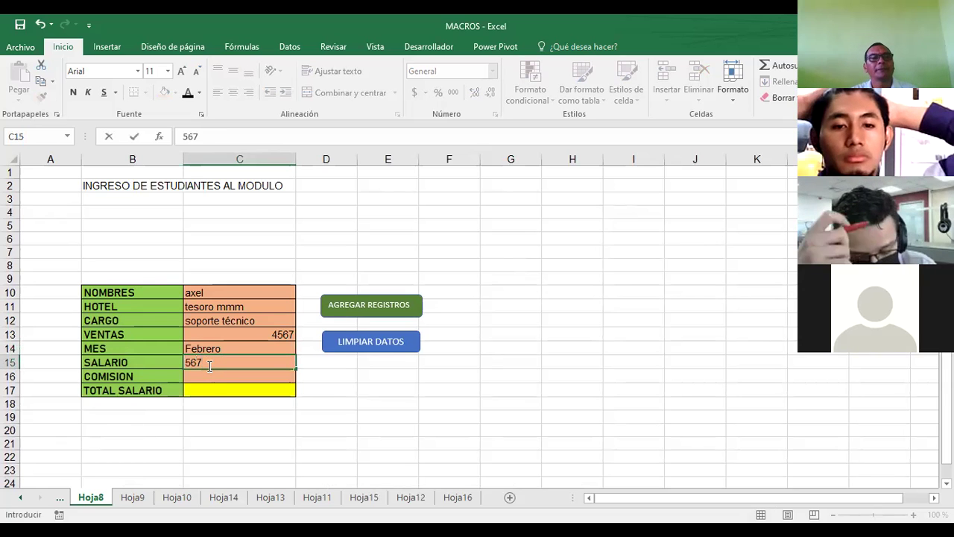
left_click(199, 375)
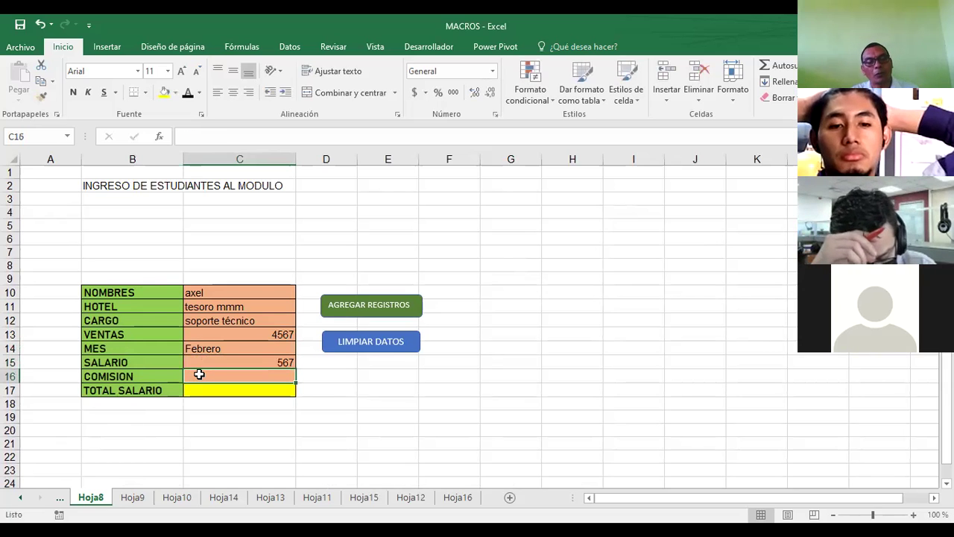
type("35")
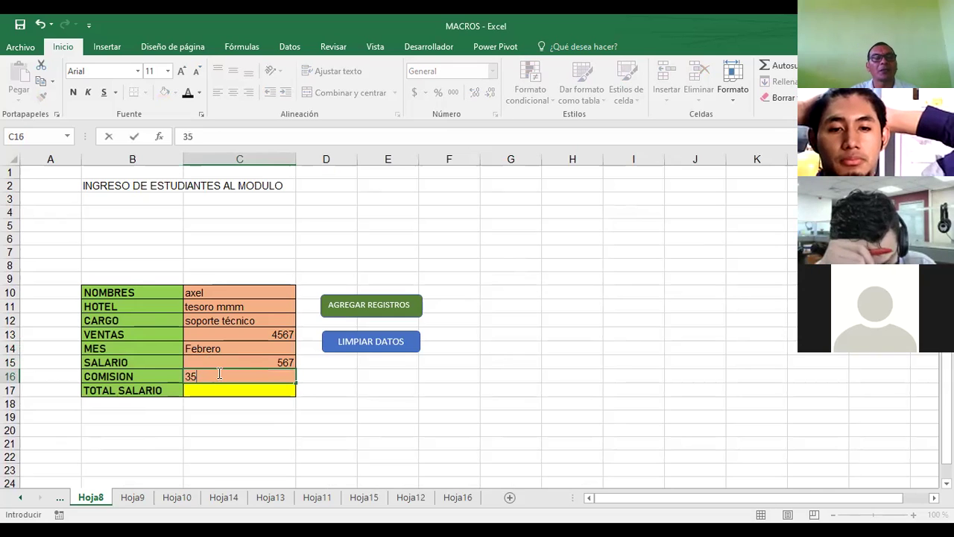
key("Return")
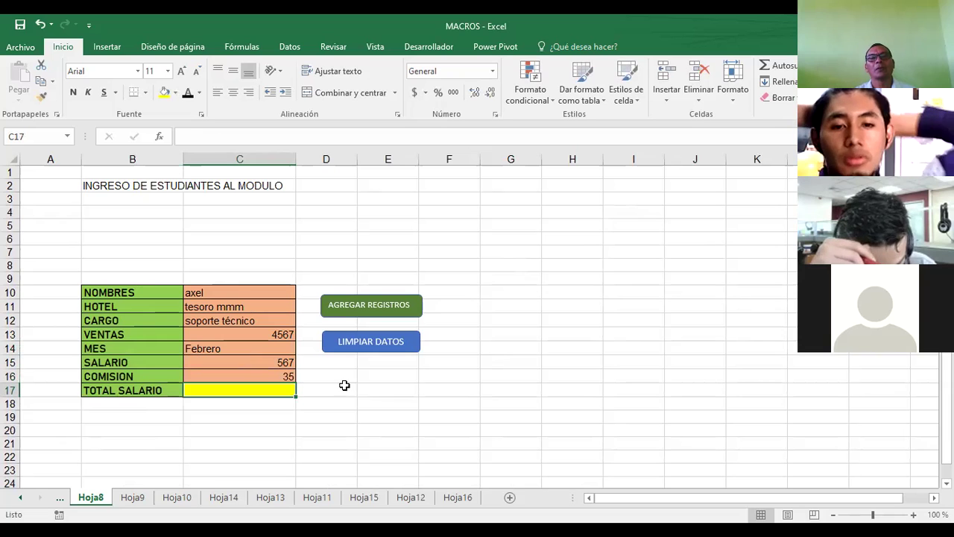
Add the tesoro mmm record to Hoja9 with AGREGAR REGISTROS and autofit column C
left_click(345, 308)
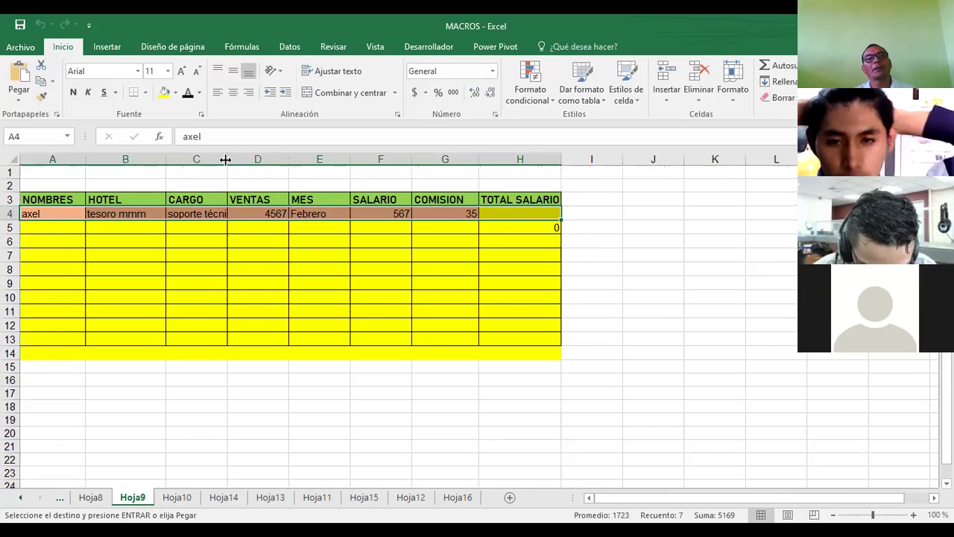
double_click(227, 159)
left_click(284, 420)
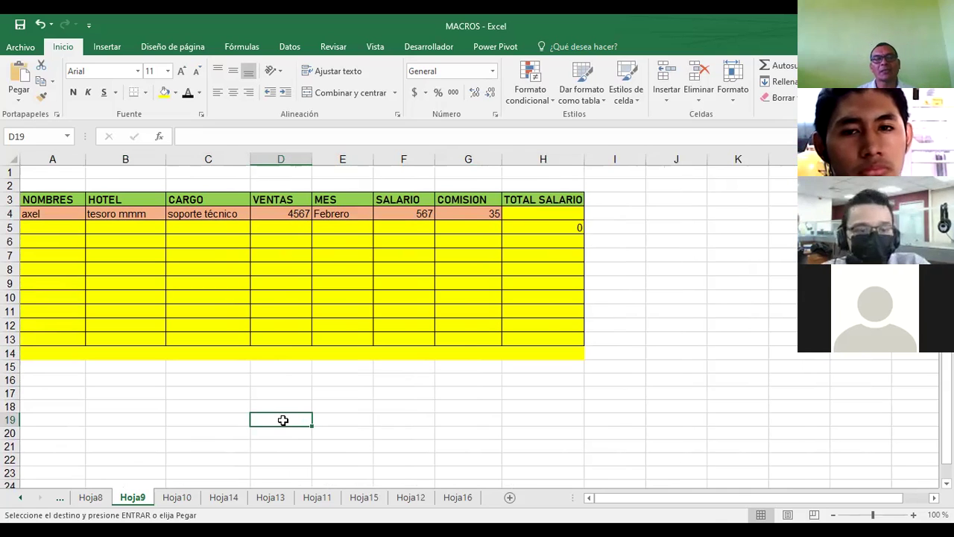
Back on Hoja8, empty the form with the LIMPIAR DATOS button
left_click(91, 498)
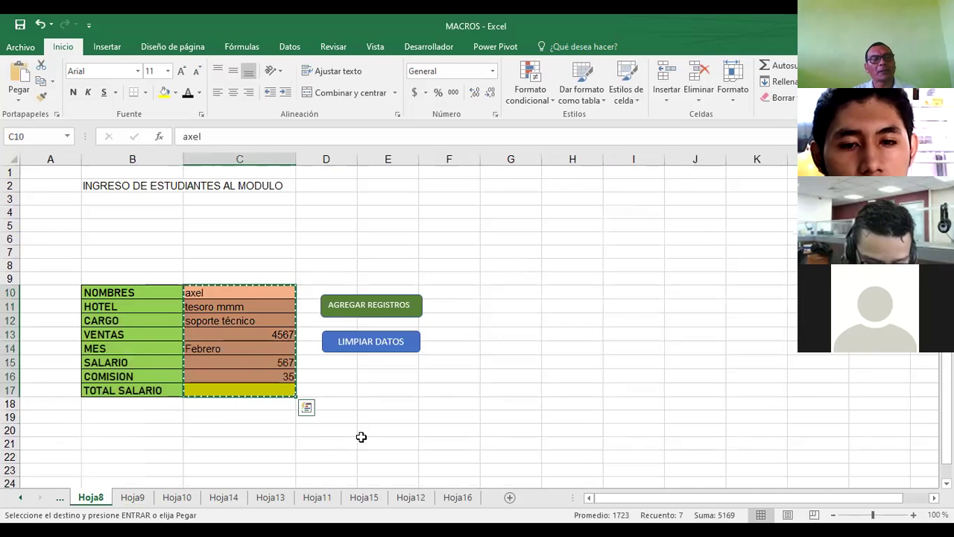
left_click(387, 407)
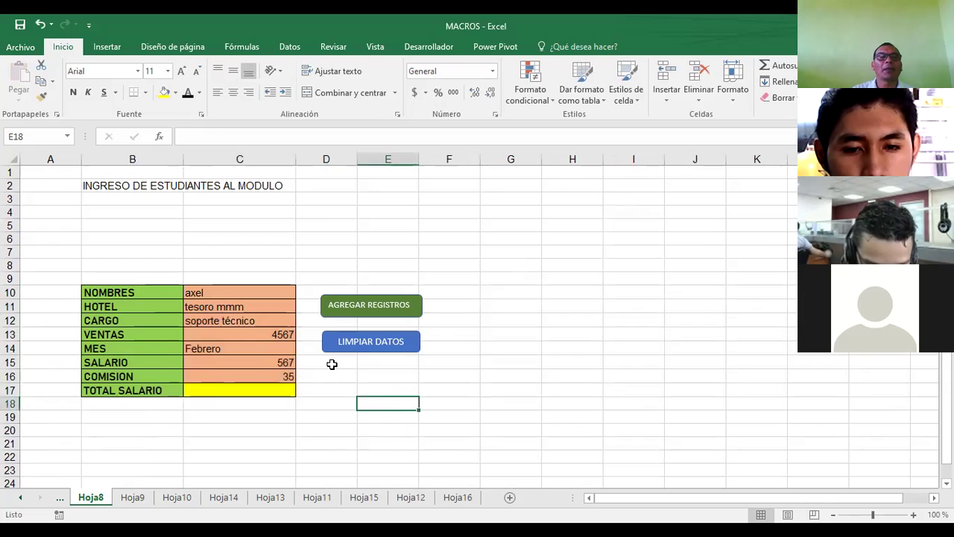
left_click(358, 349)
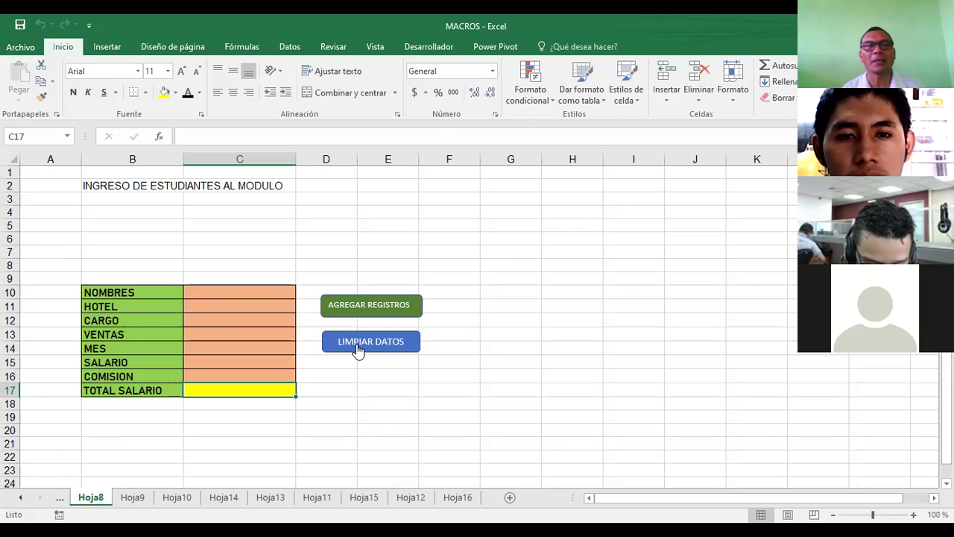
Enter a name, hotel HOLIDAY and cargo ADMINISTRADOR in the Hoja8 form
left_click(215, 290)
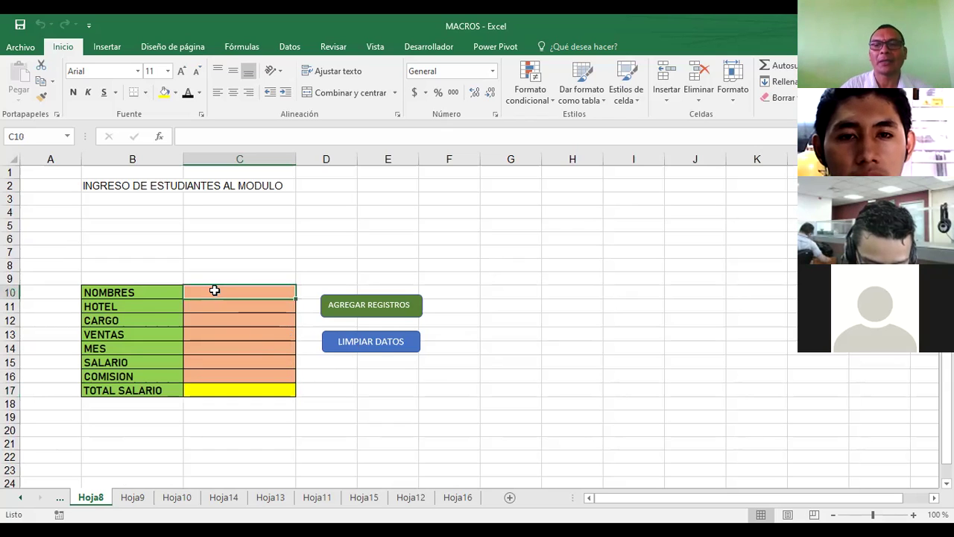
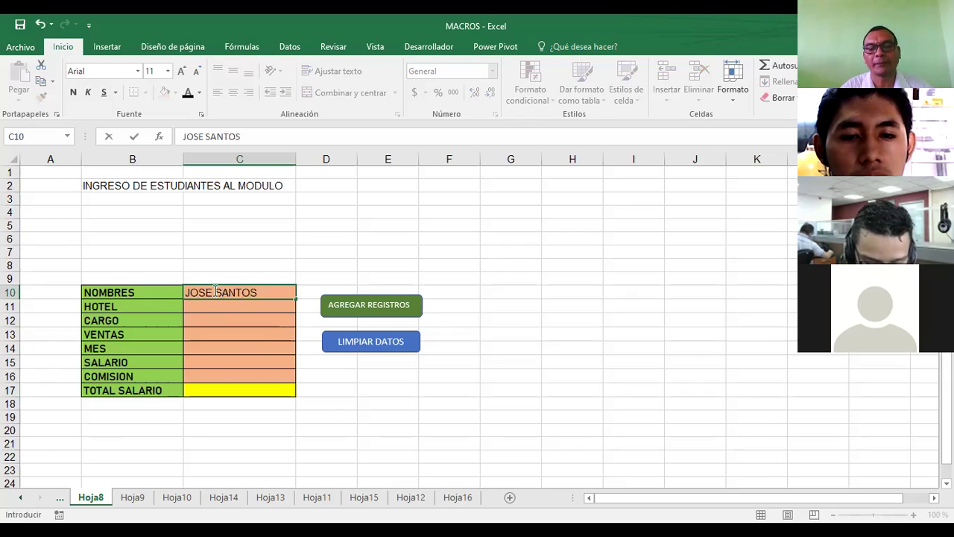
key("Return")
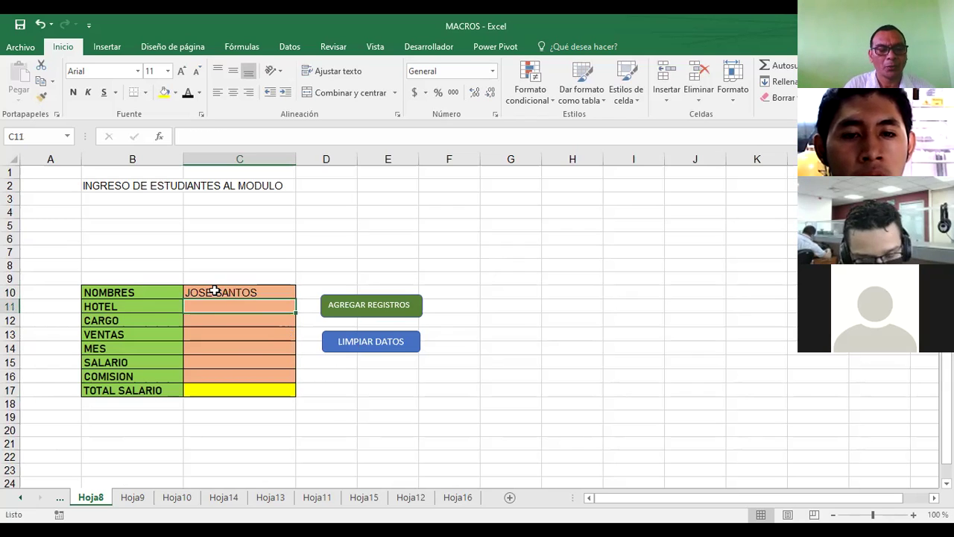
type("HOL")
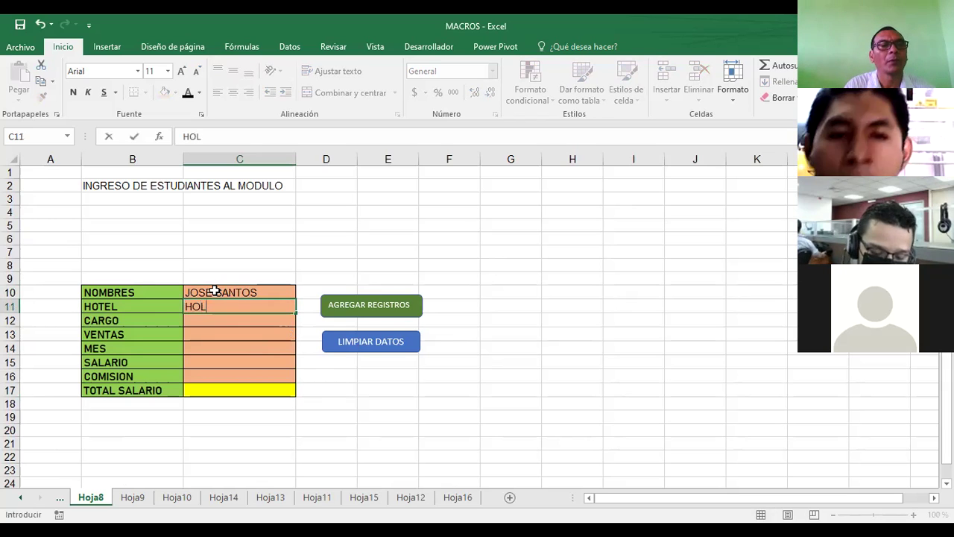
type("IDAY")
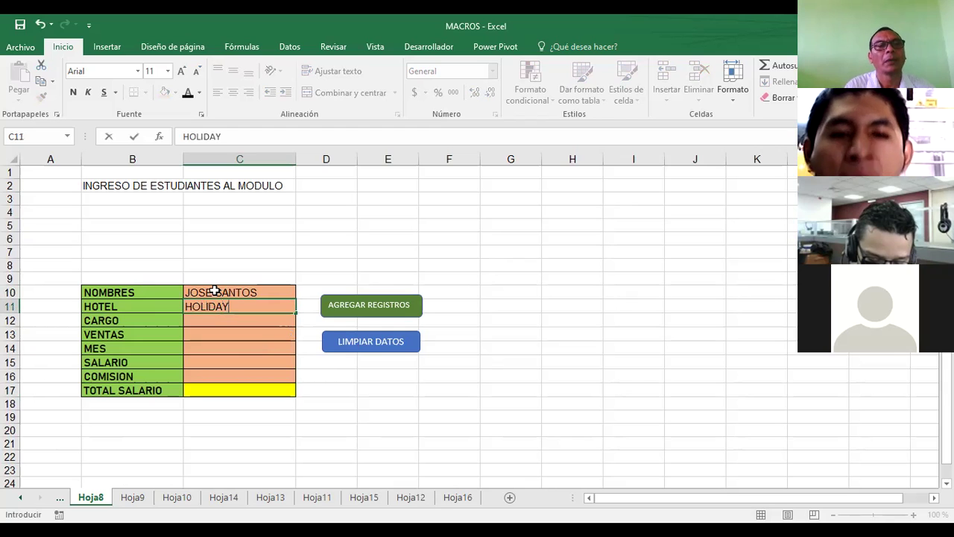
left_click(213, 319)
type("A")
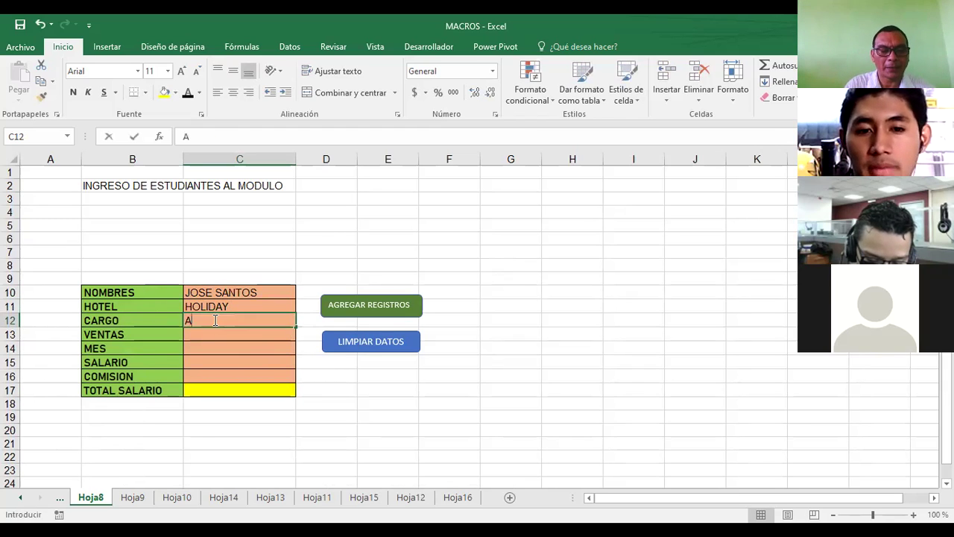
type("DMINISTRADOR")
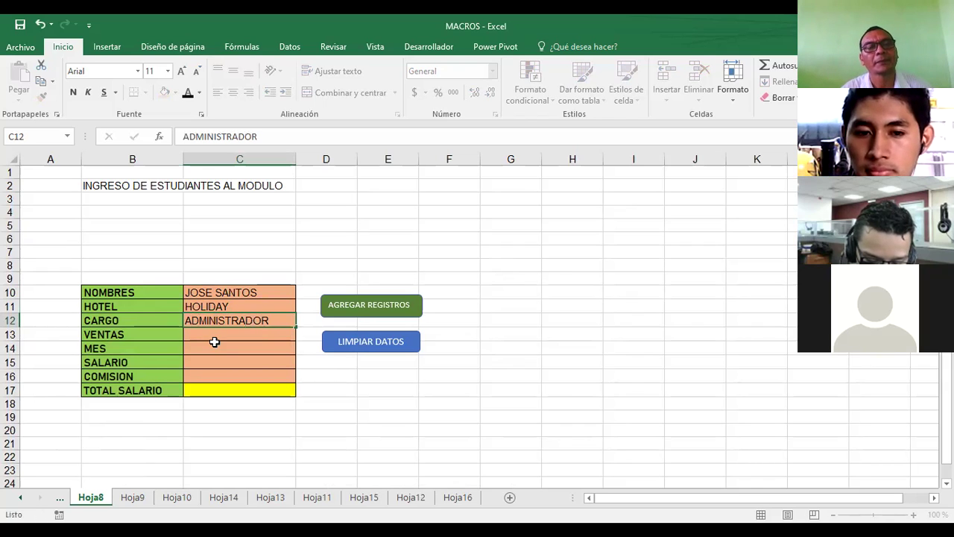
left_click(213, 342)
Fill in ventas 4567, mes MARZO, salario 678 and comisión 45
left_click(228, 333)
type("456")
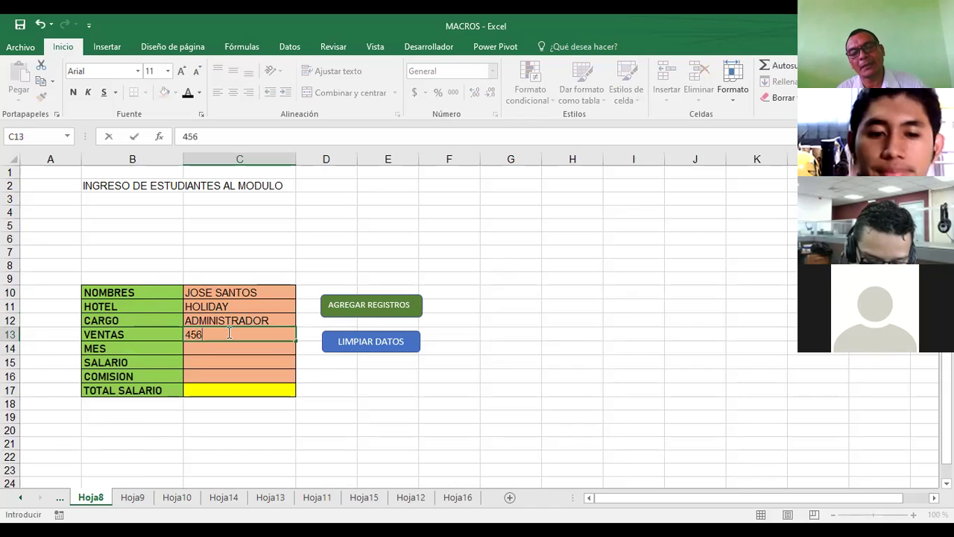
type("7")
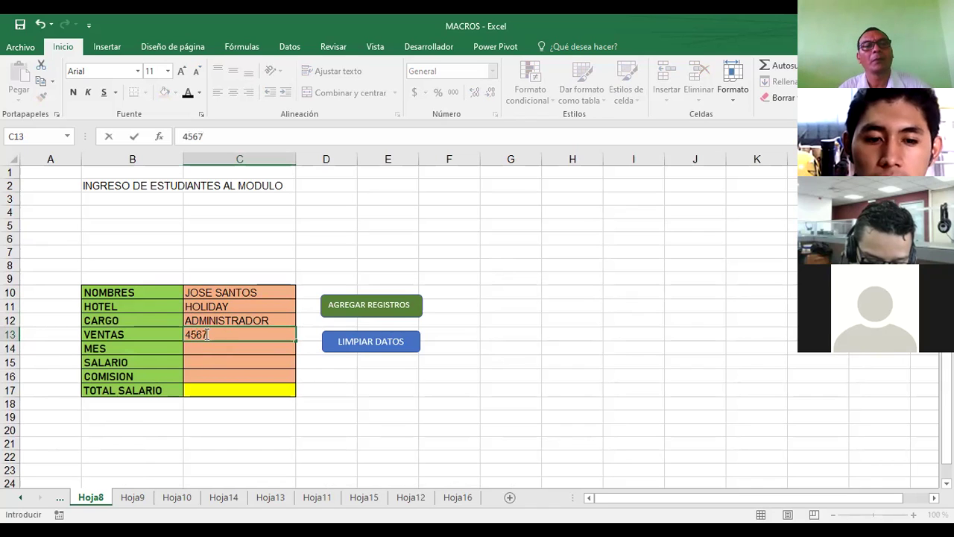
left_click(191, 350)
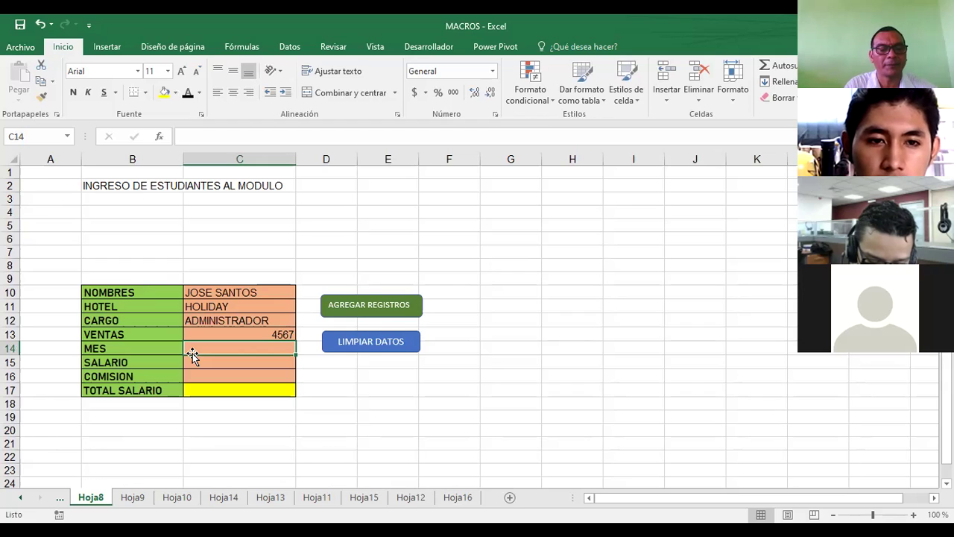
type("MARZO")
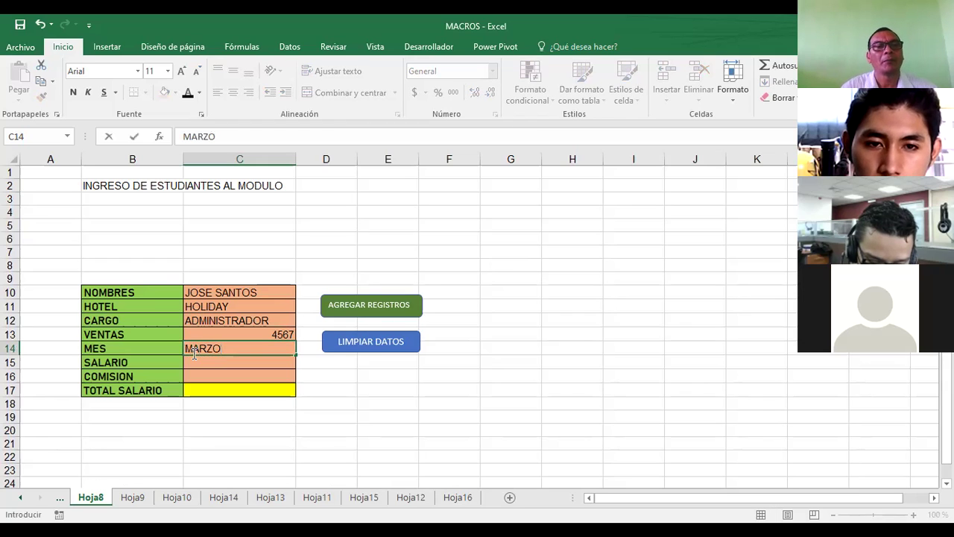
left_click(204, 363)
type("67")
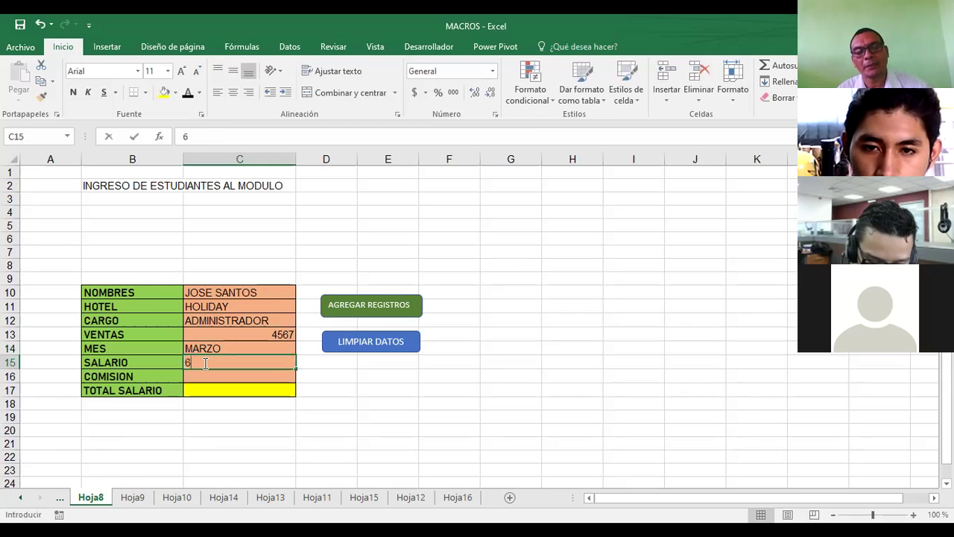
type("8")
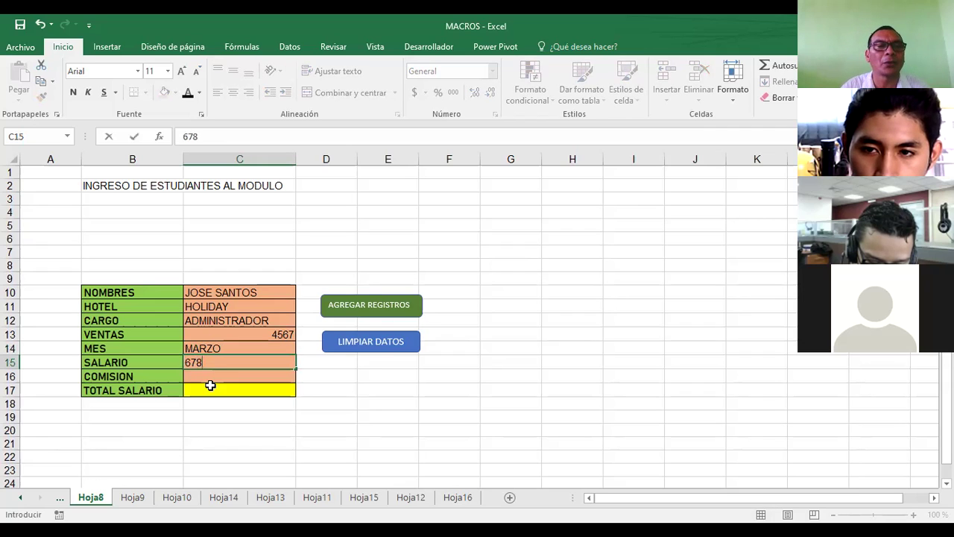
left_click(210, 380)
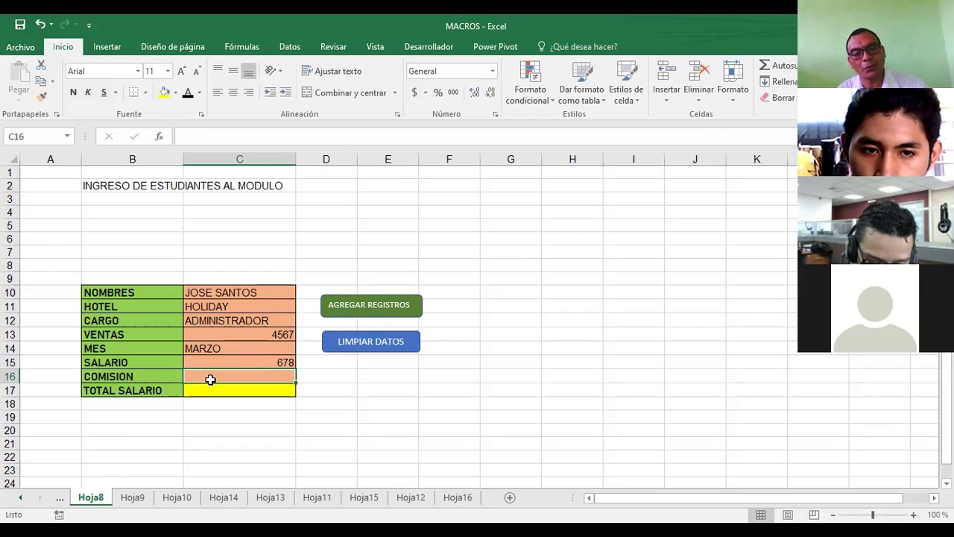
type("45")
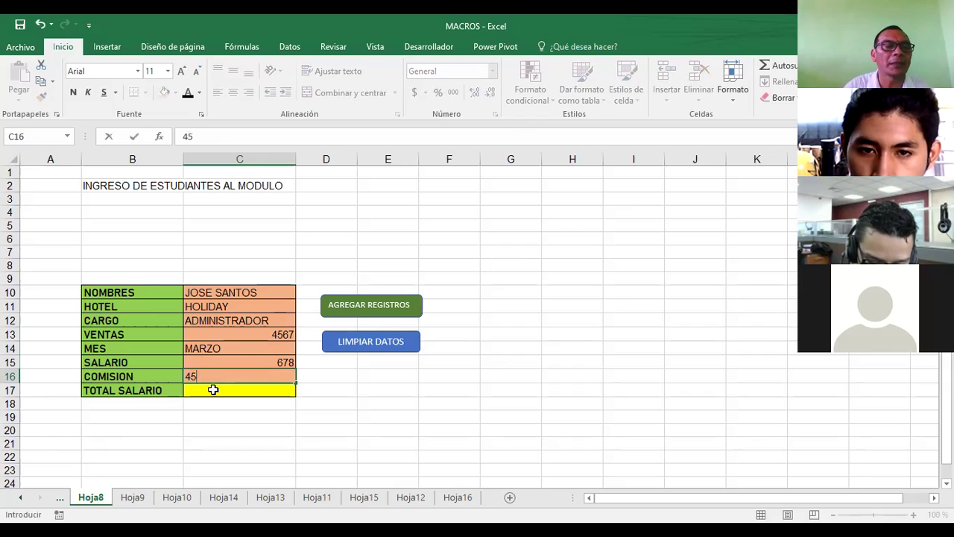
left_click(213, 389)
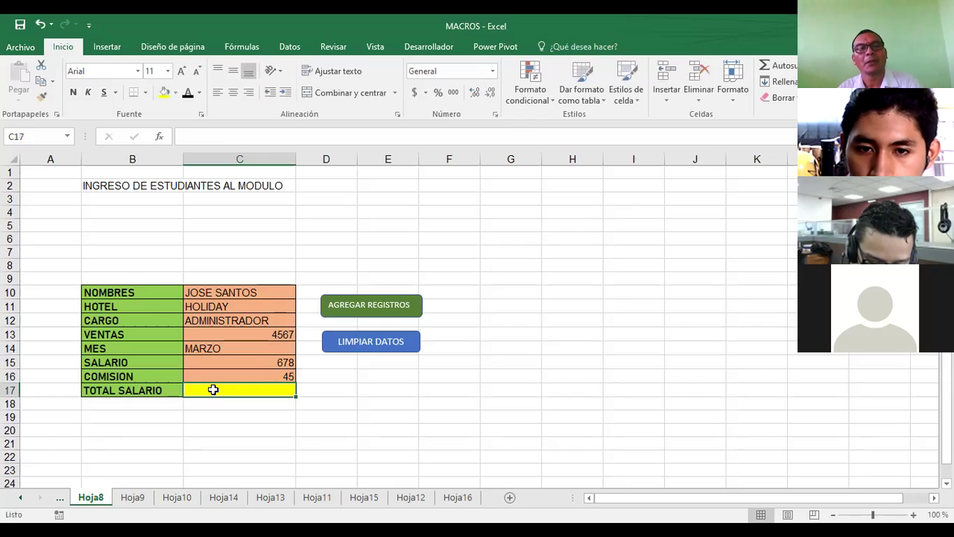
Send the HOLIDAY / ADMINISTRADOR record to the Hoja9 table with AGREGAR REGISTROS
left_click(359, 307)
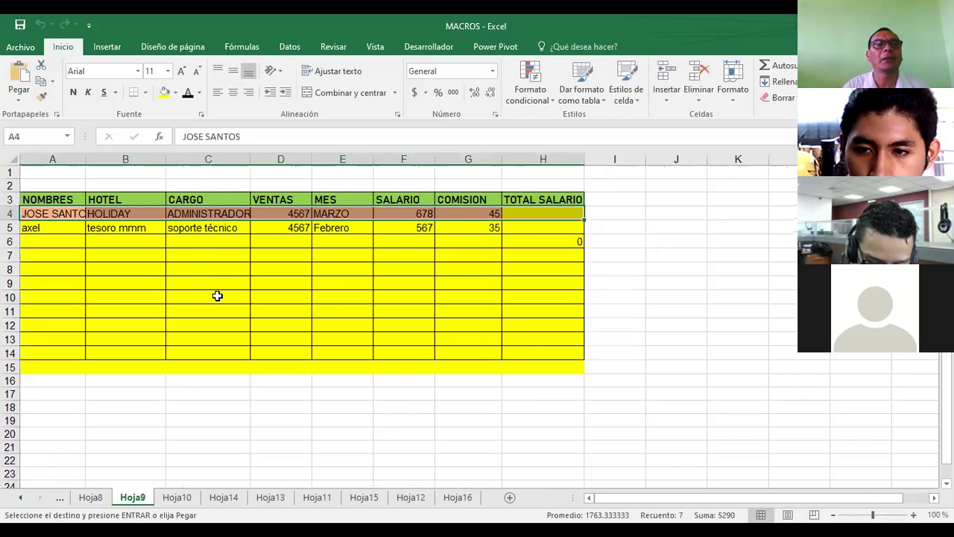
left_click(212, 290)
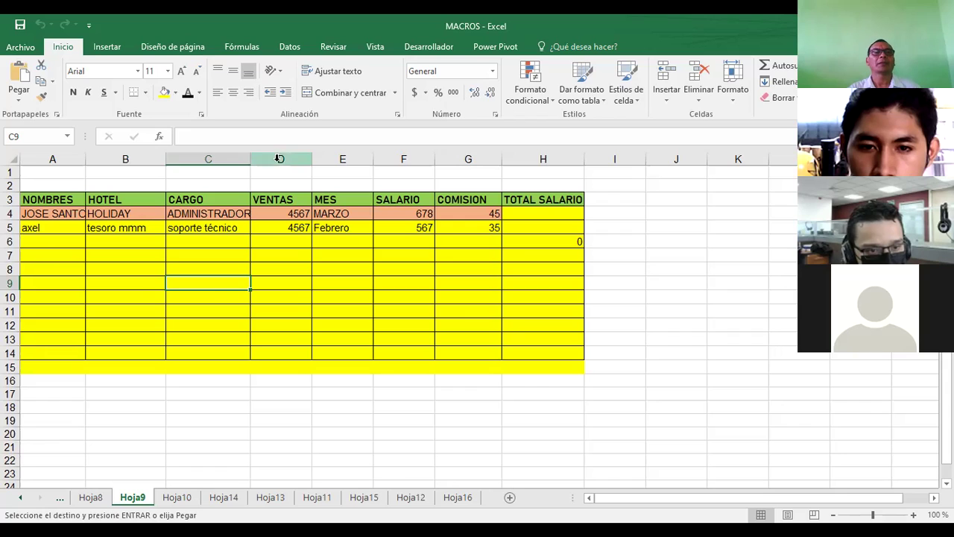
left_click(245, 171)
Autofit column C to show ADMINISTRADOR and check the record's sales, month and salary cells
left_click(240, 228)
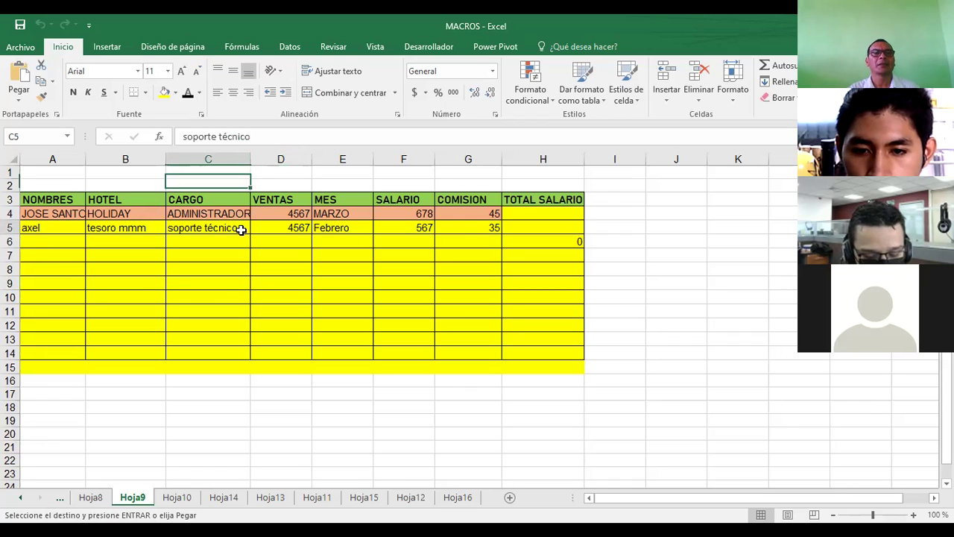
left_click(237, 214)
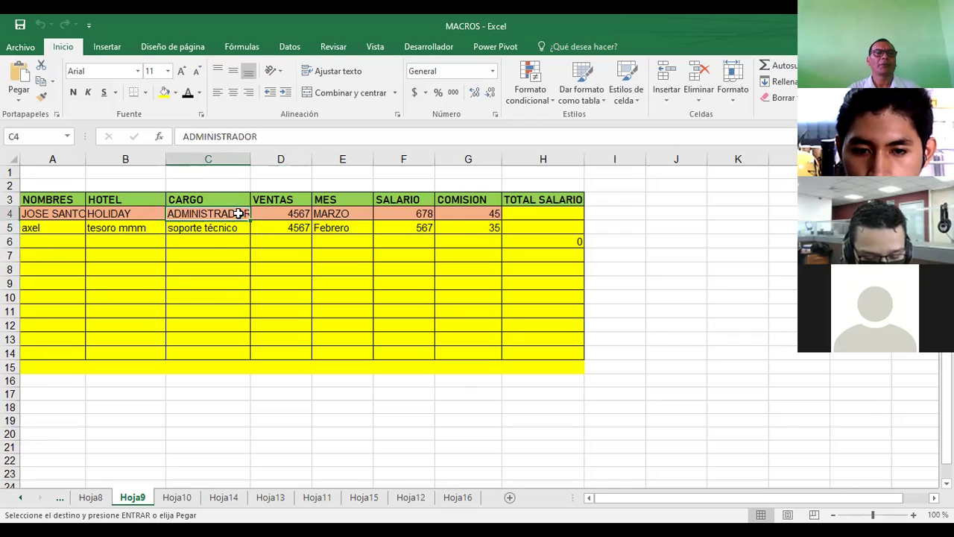
double_click(252, 163)
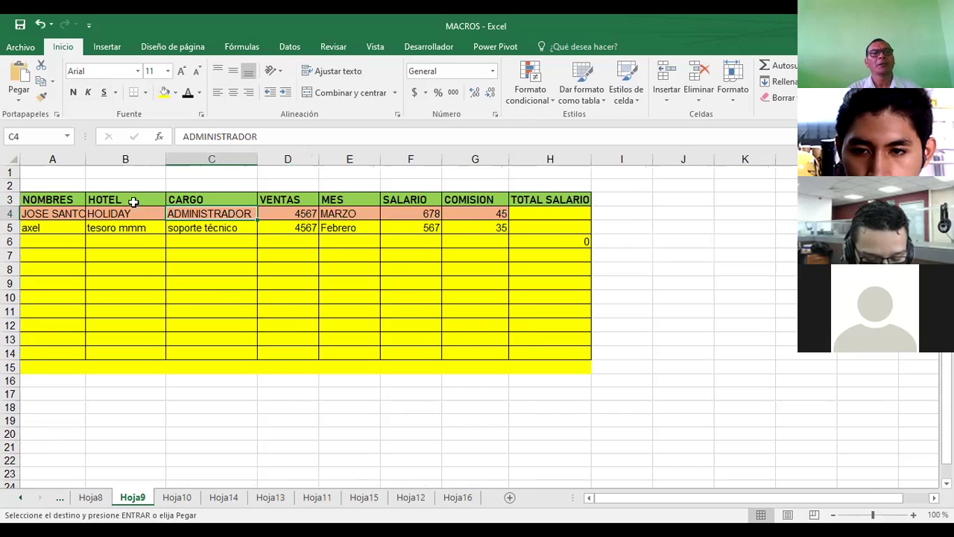
left_click(311, 213)
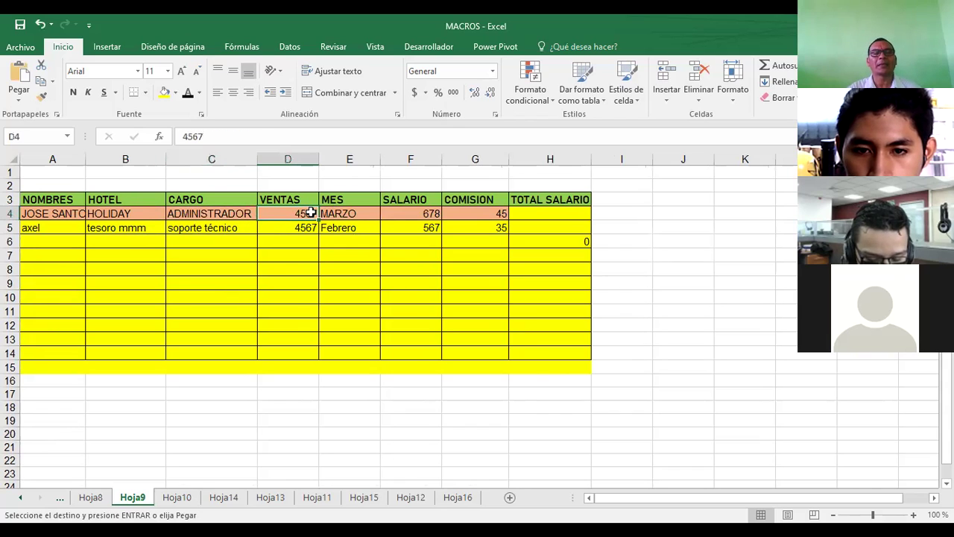
left_click(363, 226)
left_click(409, 215)
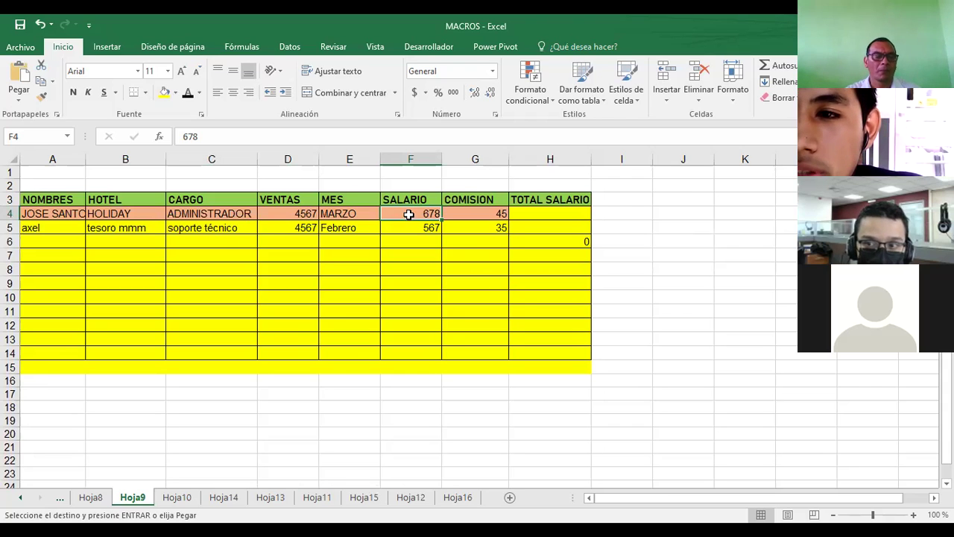
Return to the Hoja8 entry form and cancel the pending copy of the form cells
left_click(186, 497)
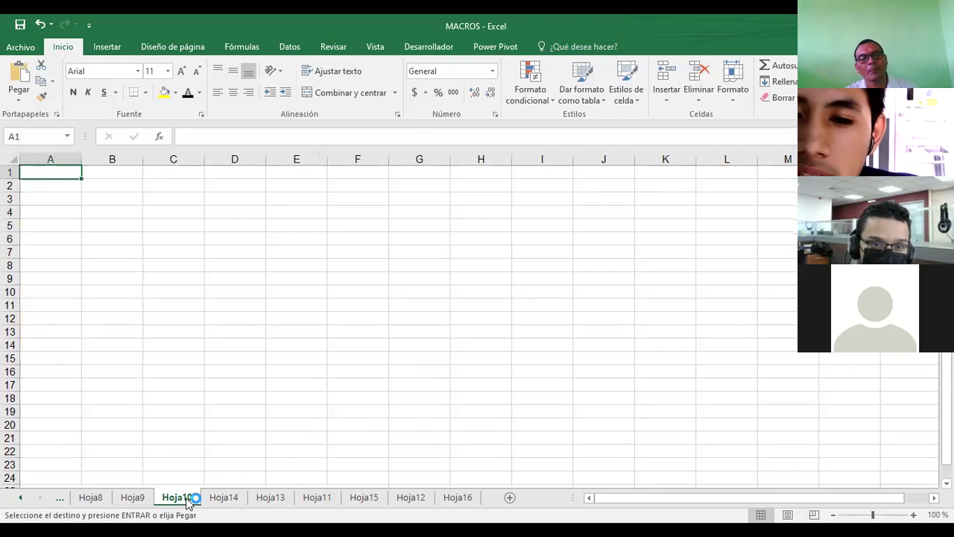
left_click(87, 497)
left_click(191, 439)
key("Escape")
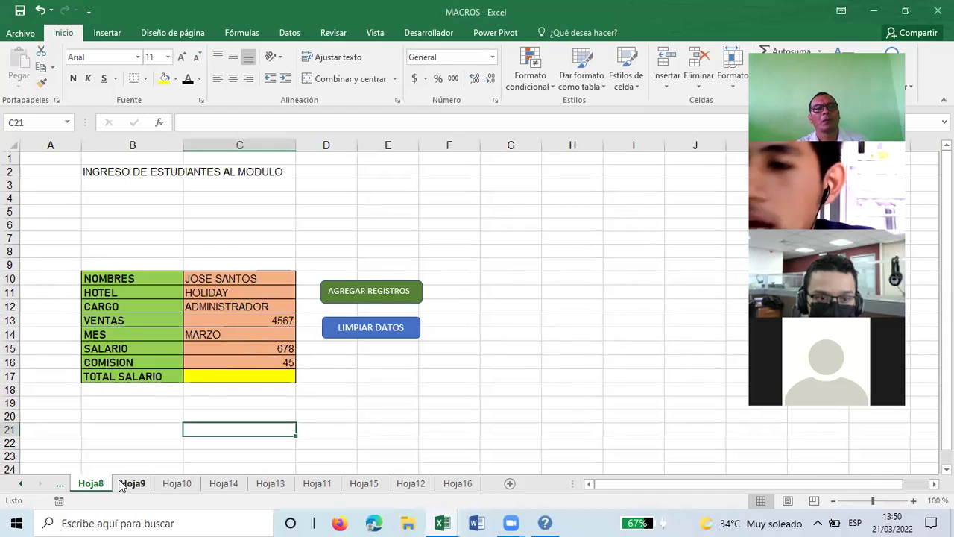
Step through the sheets from Hoja9 to Hoja16, then scroll the tab bar back and open Hoja4
left_click(145, 482)
left_click(177, 483)
left_click(223, 483)
left_click(271, 483)
left_click(317, 483)
left_click(363, 483)
left_click(410, 484)
left_click(459, 483)
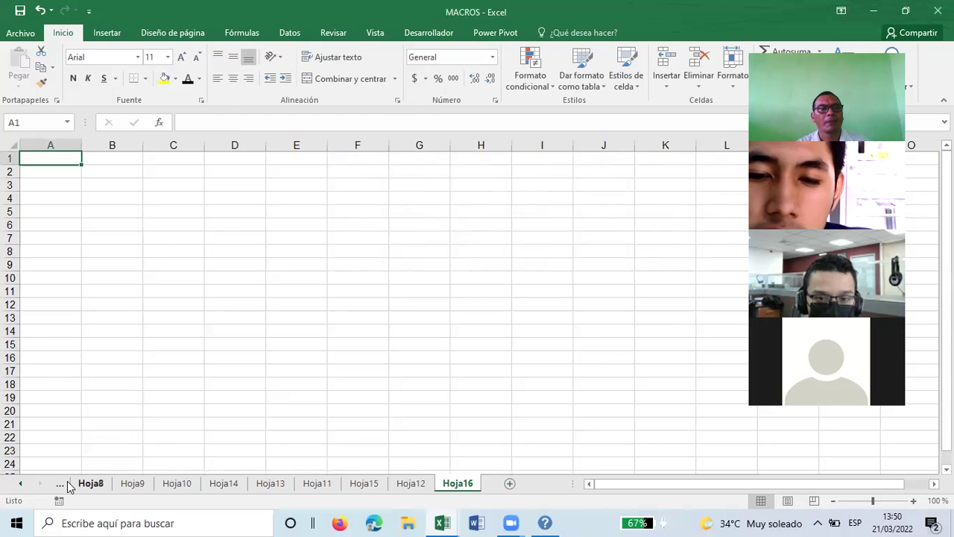
left_click(20, 484)
left_click(20, 484)
left_click(88, 485)
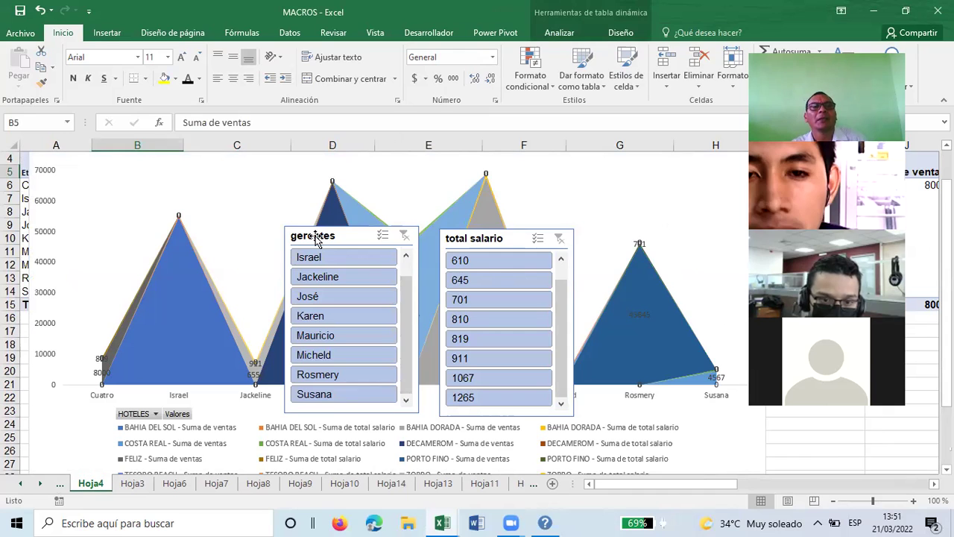
Place the gerentes slicer at the chart's upper left with the total salario slicer beside it
left_click_drag(316, 238, 210, 211)
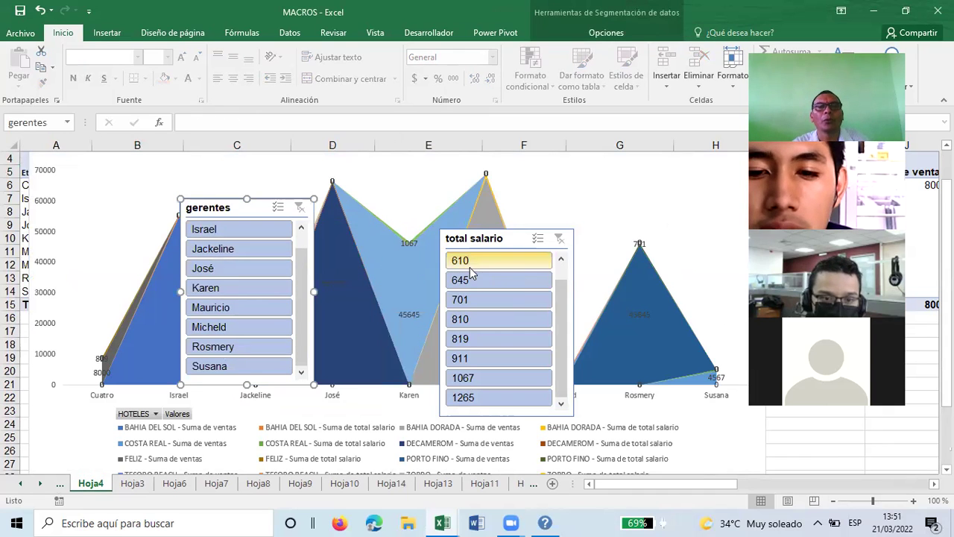
left_click_drag(485, 238, 500, 195)
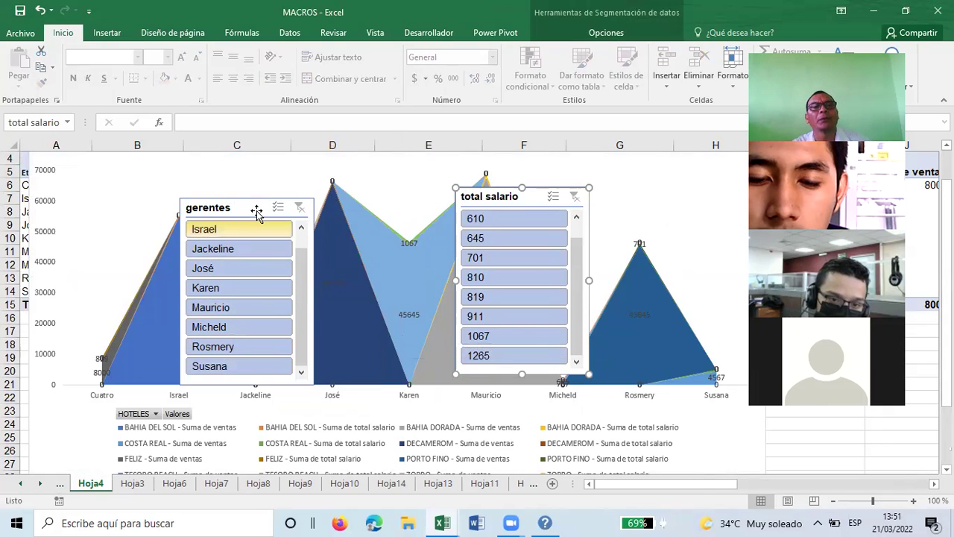
left_click_drag(256, 209, 180, 188)
left_click_drag(466, 197, 337, 199)
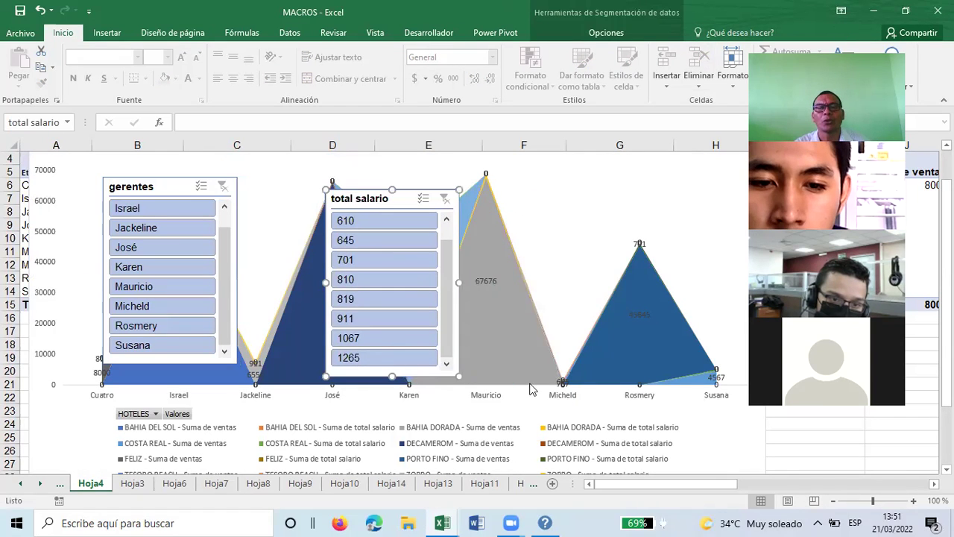
Select the pivot chart and dismiss the Mostrar detalle dialogs it brings up
left_click(80, 219)
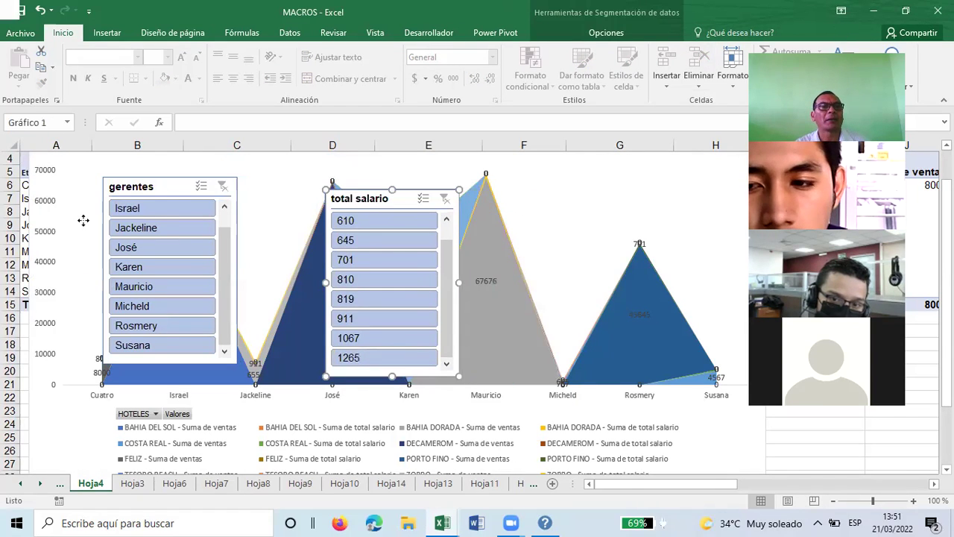
double_click(508, 239)
left_click(462, 244)
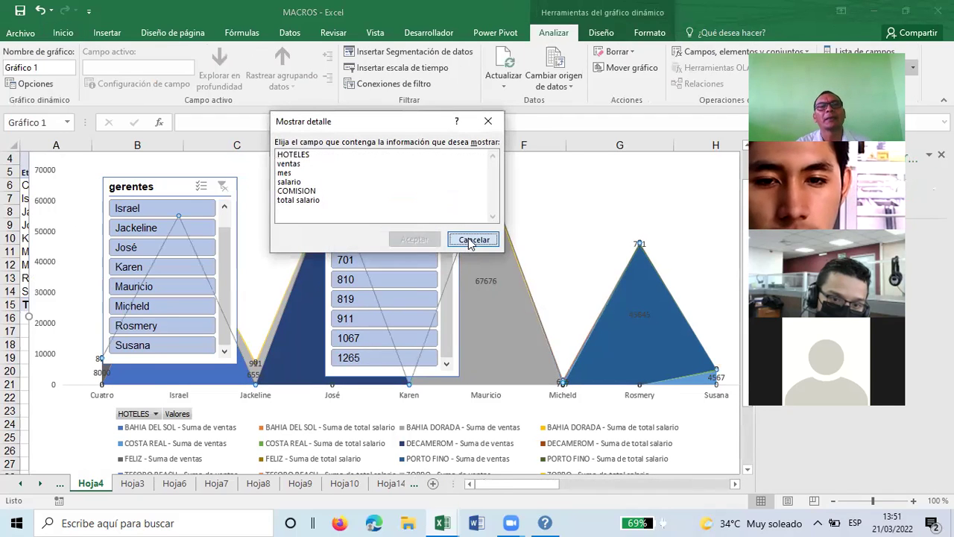
double_click(498, 292)
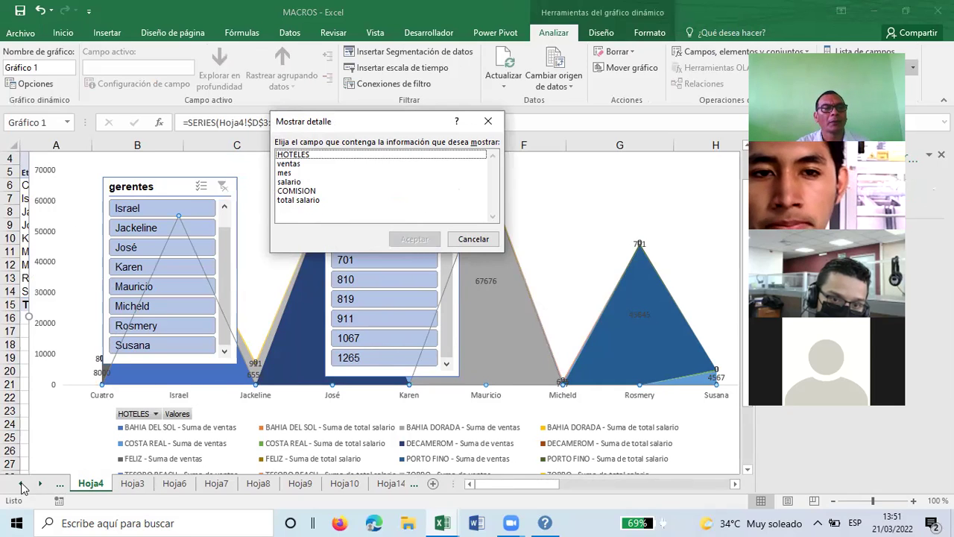
key("Escape")
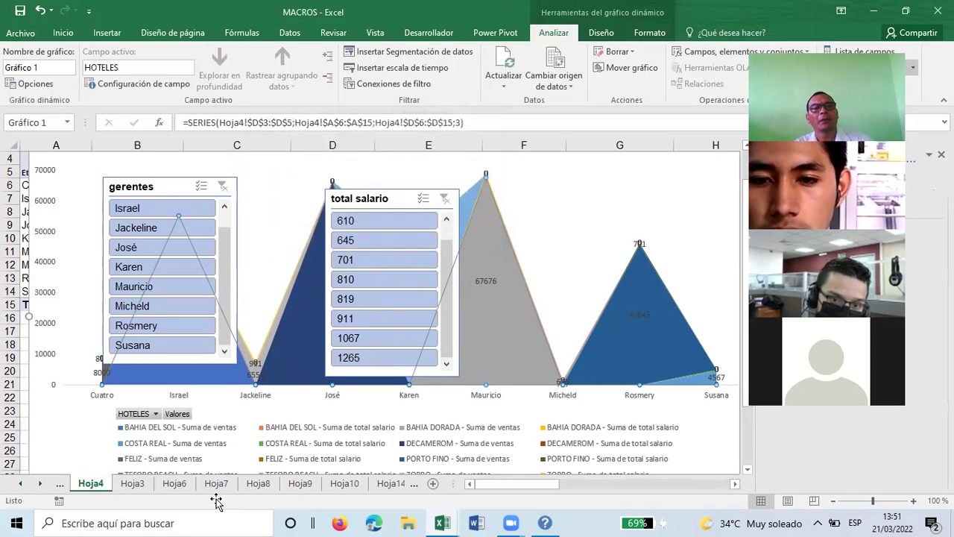
Flip between Hoja5, Hoja4 and Hoja3 to compare the pivot chart with its sales table
left_click(20, 483)
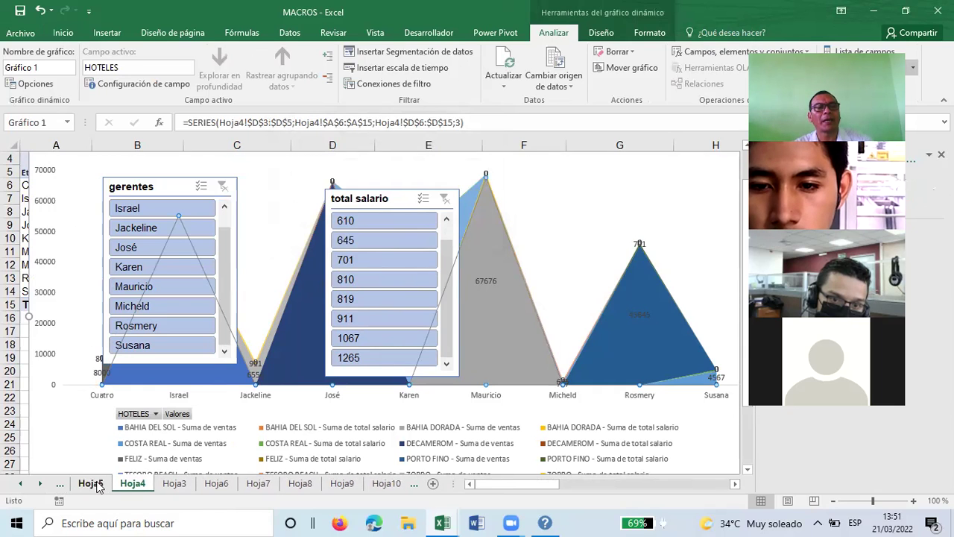
left_click(91, 483)
left_click(132, 483)
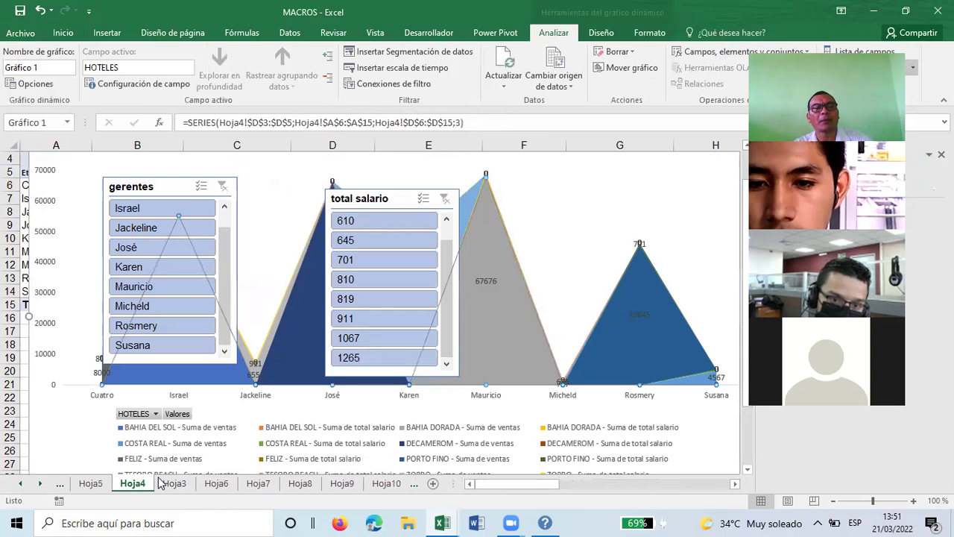
left_click(165, 483)
left_click(215, 483)
left_click(132, 483)
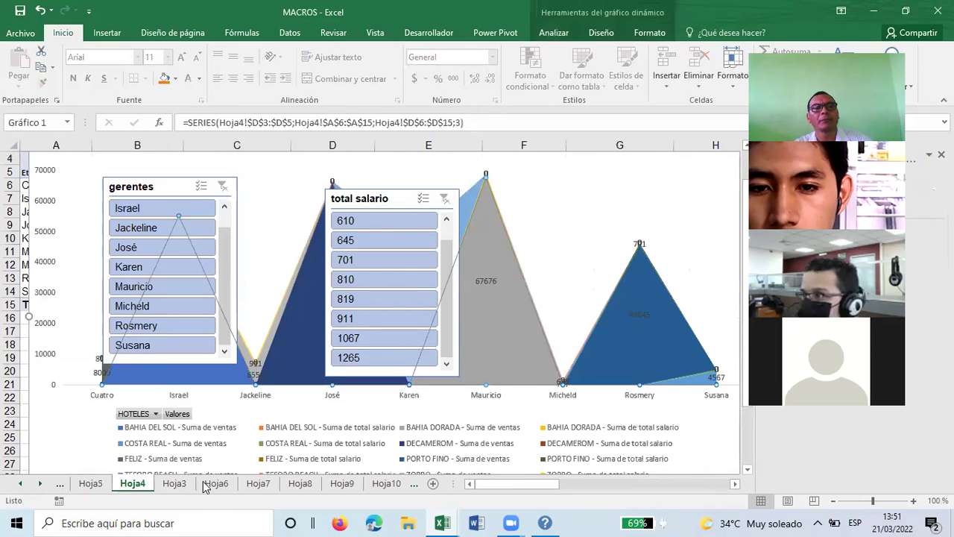
left_click(179, 484)
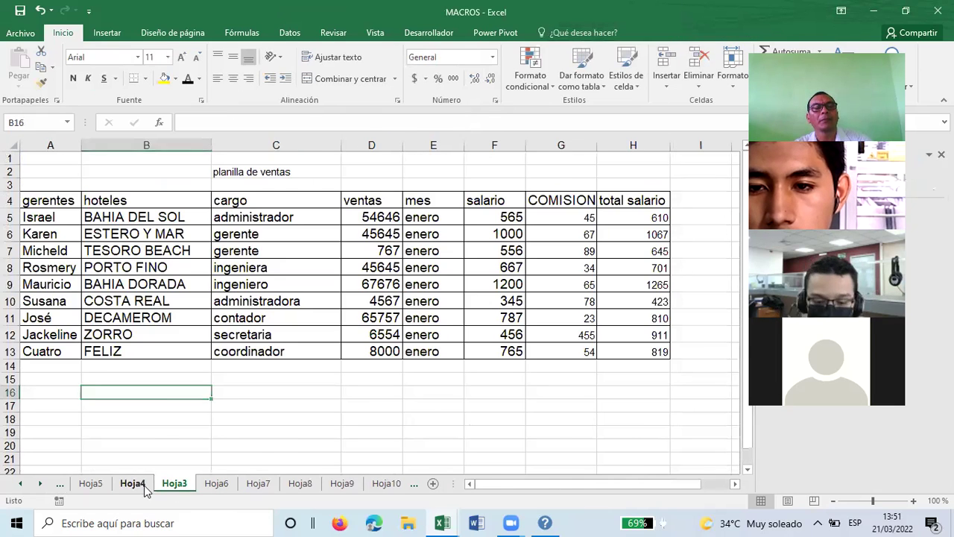
left_click(134, 483)
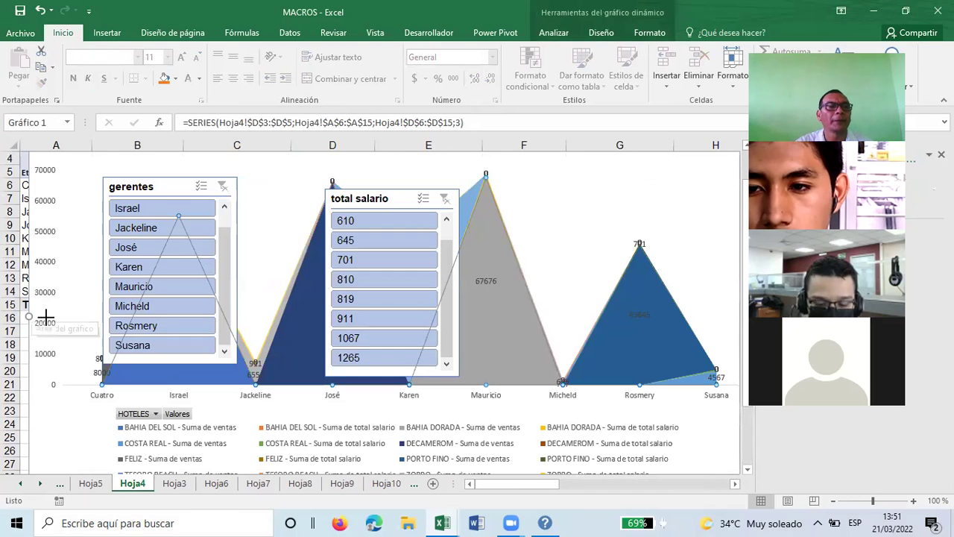
Resize and lower the pivot chart, then delete the gerentes and total salario slicers
left_click_drag(29, 317, 363, 341)
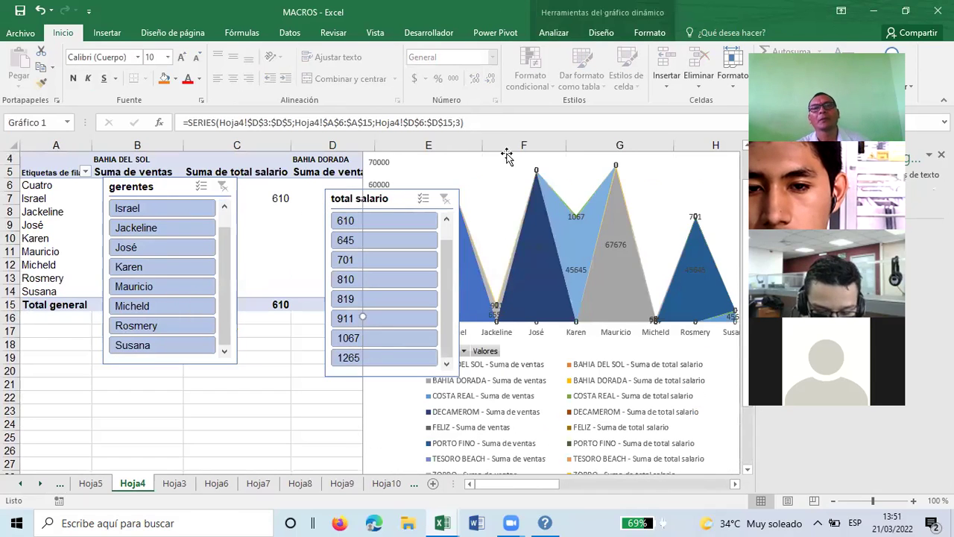
left_click_drag(507, 158, 488, 248)
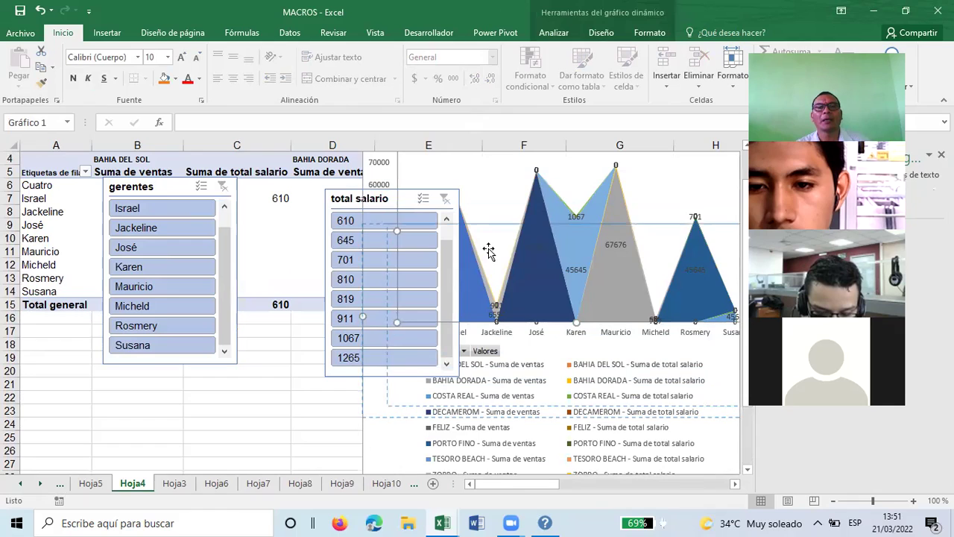
left_click(221, 187)
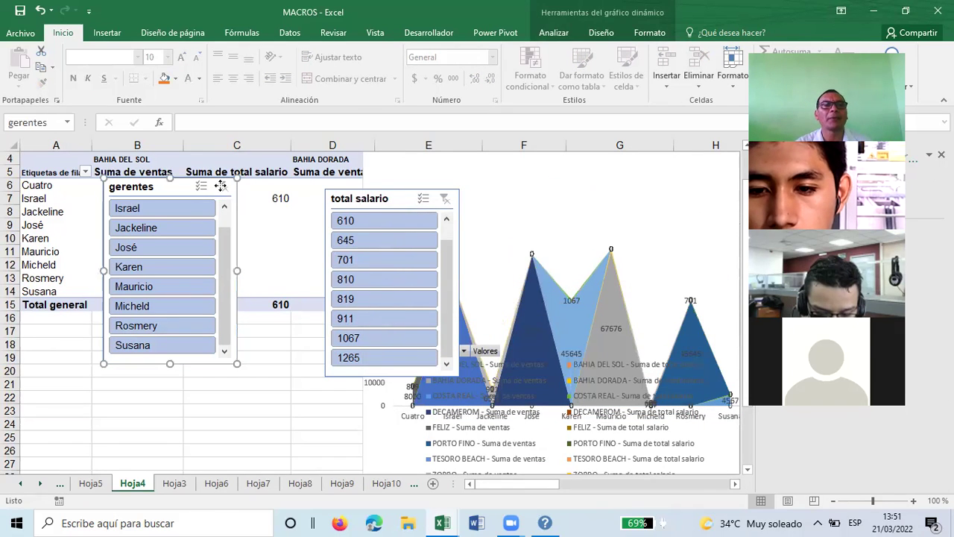
key("Delete")
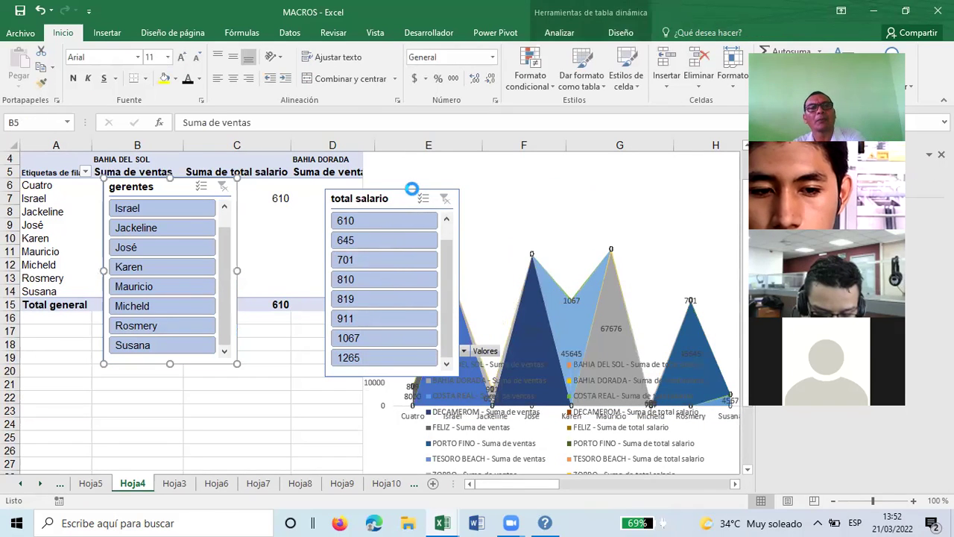
left_click(425, 200)
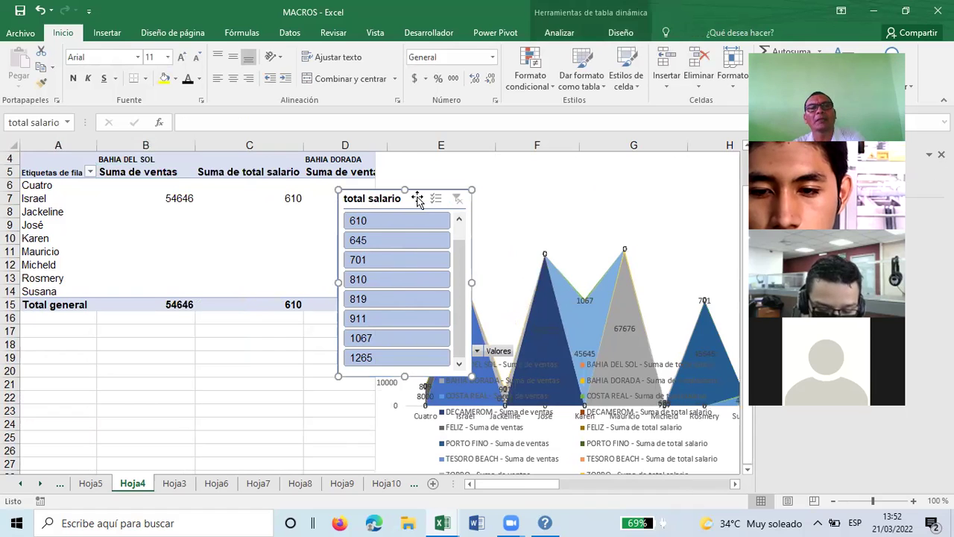
key("Delete")
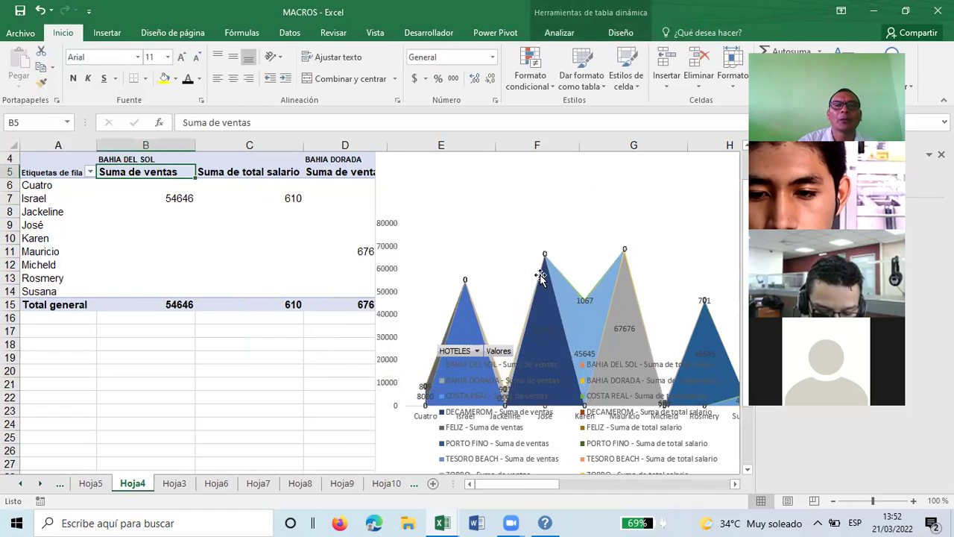
Shift the pivot chart slightly left and open the Etiquetas de fila name filter
left_click(532, 337)
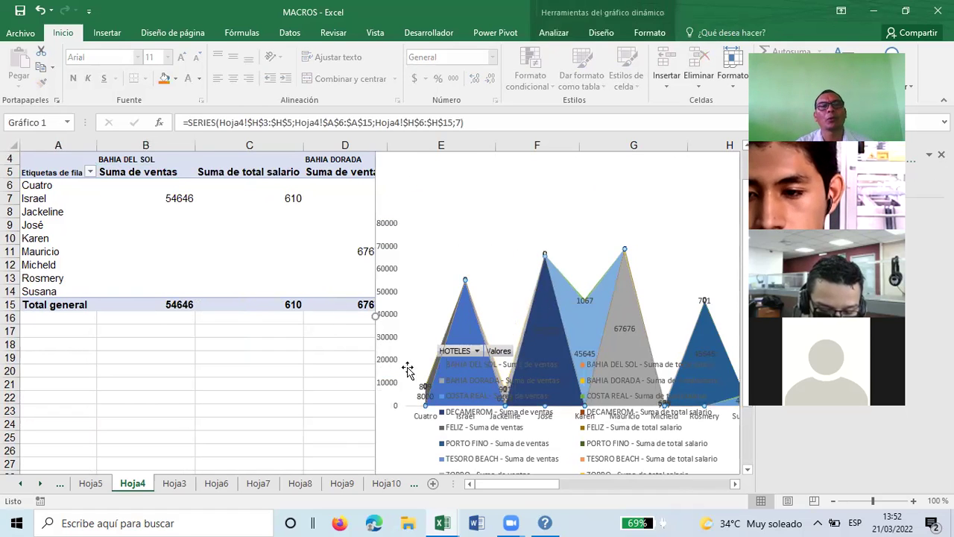
left_click_drag(379, 369, 333, 364)
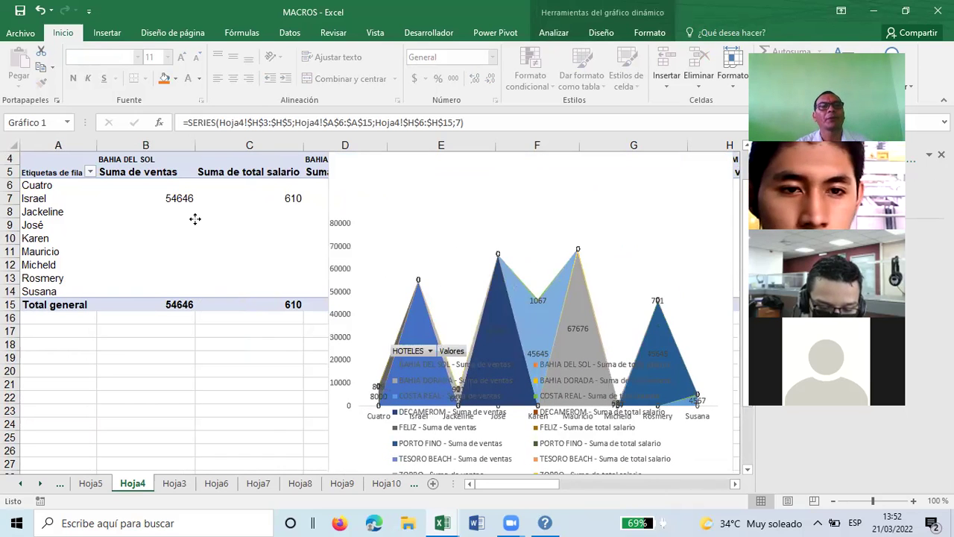
left_click(90, 172)
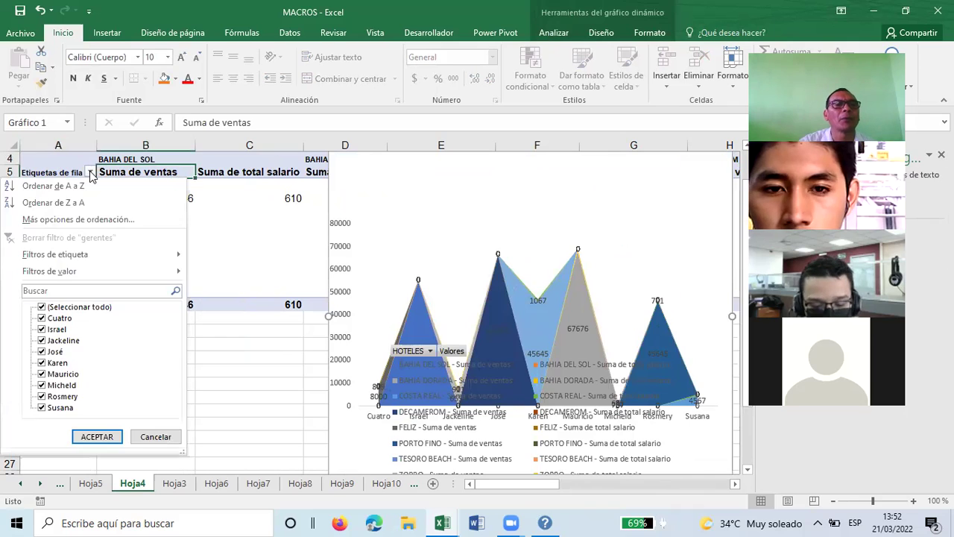
Filter the managers to Israel, Karen and Mauricio only
left_click(41, 306)
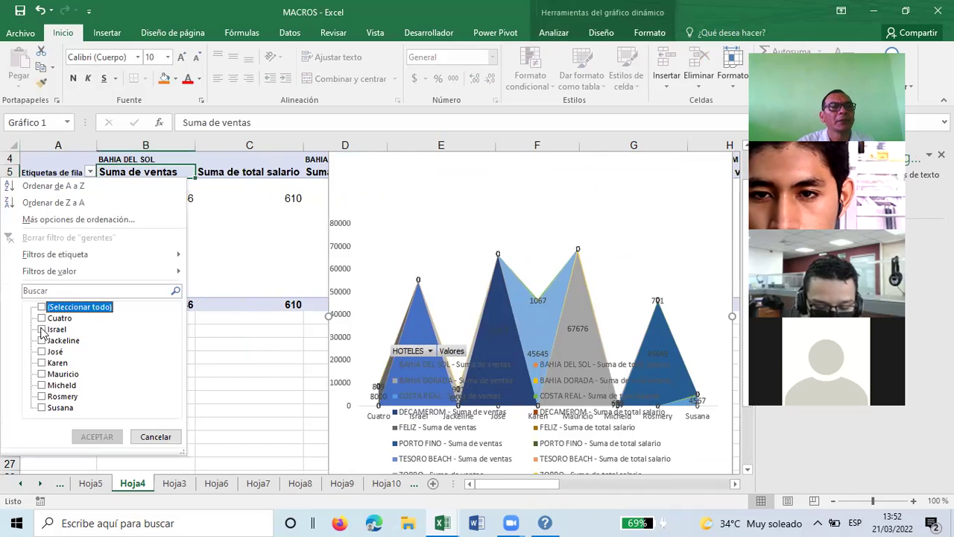
left_click(42, 330)
left_click(42, 363)
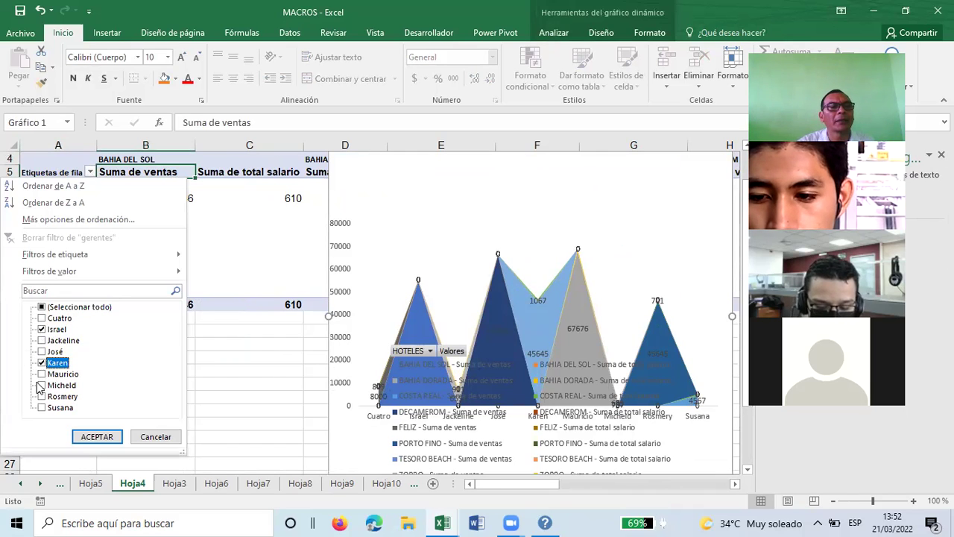
left_click(43, 374)
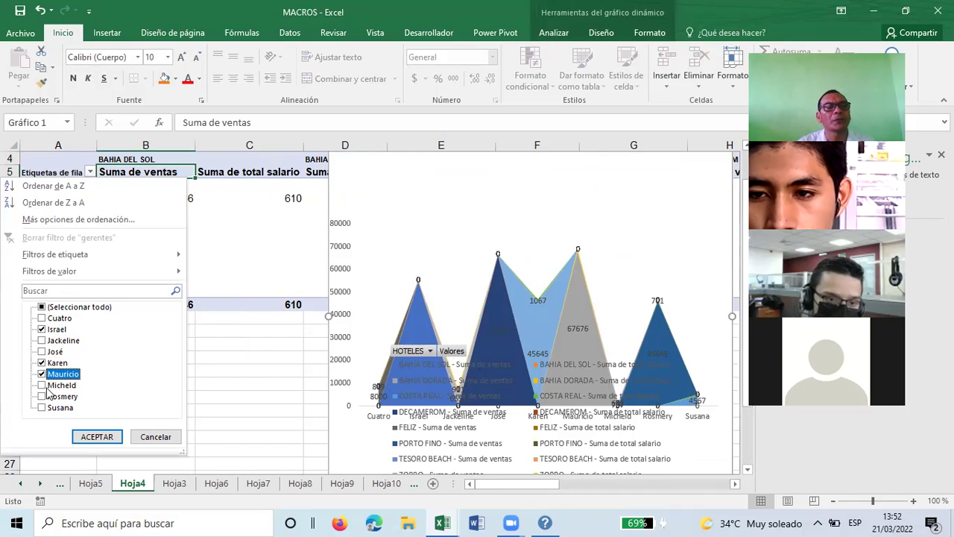
left_click(83, 437)
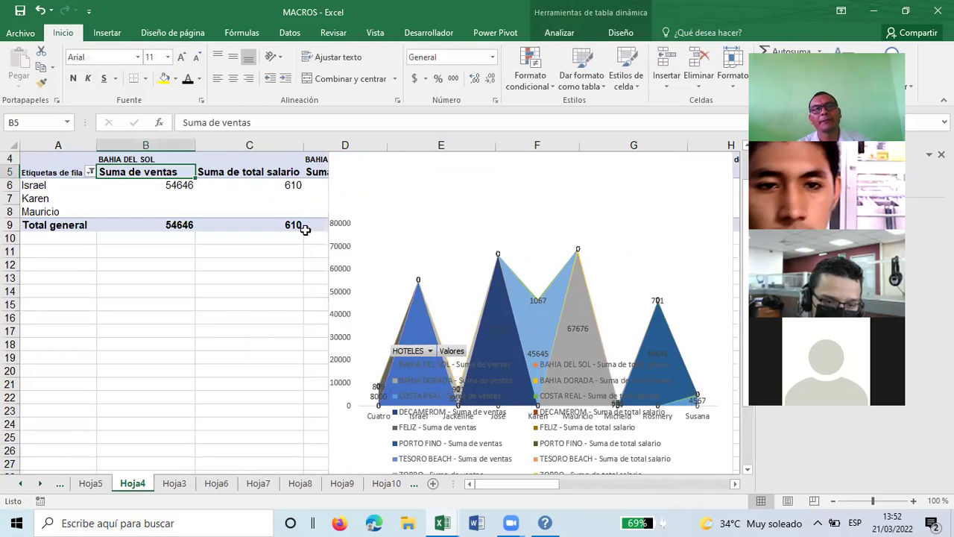
Reposition the pivot chart to start at column C and select its BAHIA DEL SOL and ESTERO Y MAR series
left_click_drag(333, 187, 151, 185)
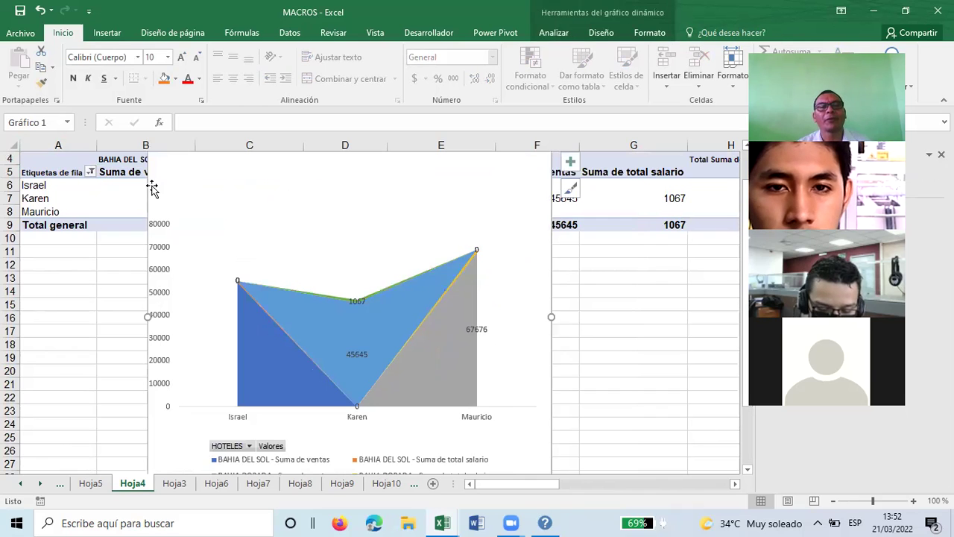
left_click_drag(381, 167, 415, 200)
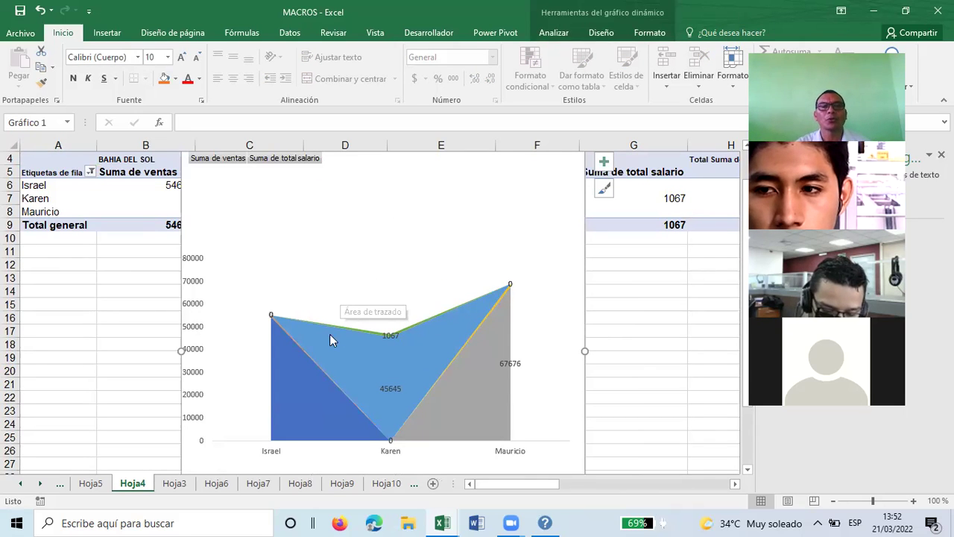
mouse_move(251, 226)
left_mouse_down()
mouse_move(296, 174)
mouse_move(140, 264)
mouse_move(218, 119)
mouse_move(170, 154)
left_mouse_up()
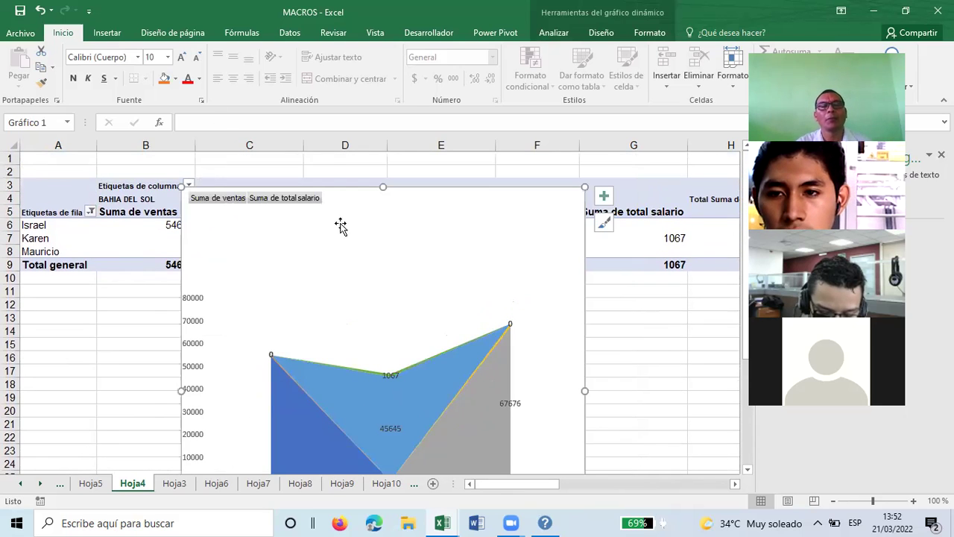
left_click_drag(428, 204, 429, 202)
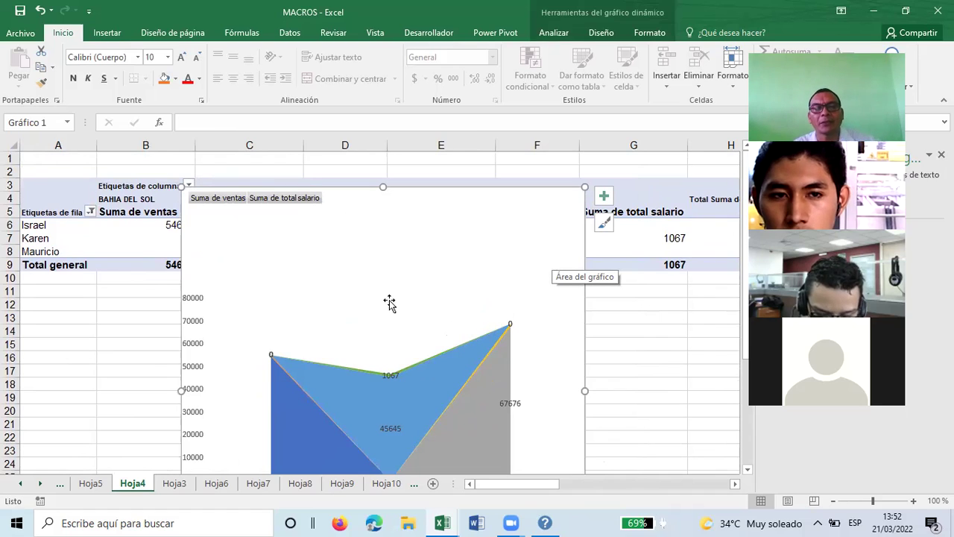
scroll(438, 399, "down", 1)
scroll(320, 342, "down", 2)
left_click(319, 337)
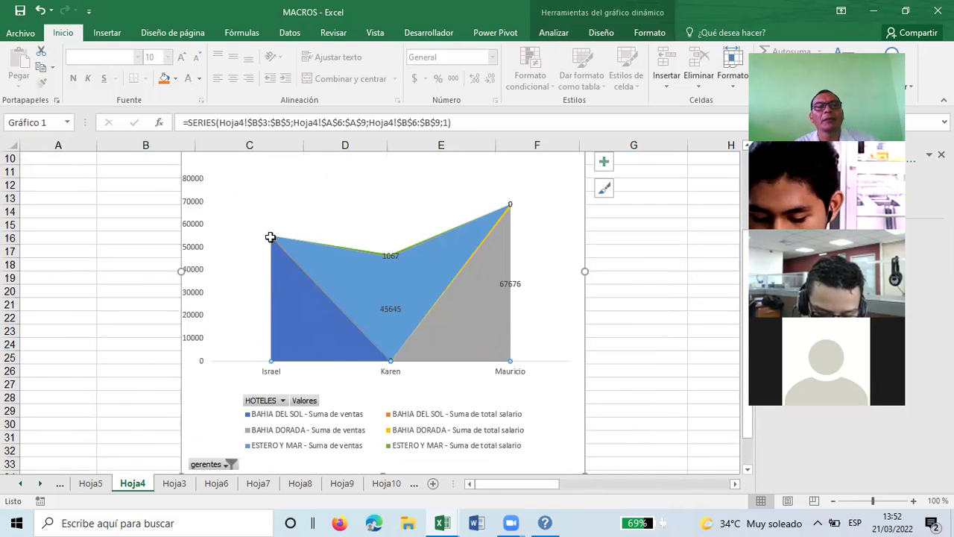
left_click(402, 287)
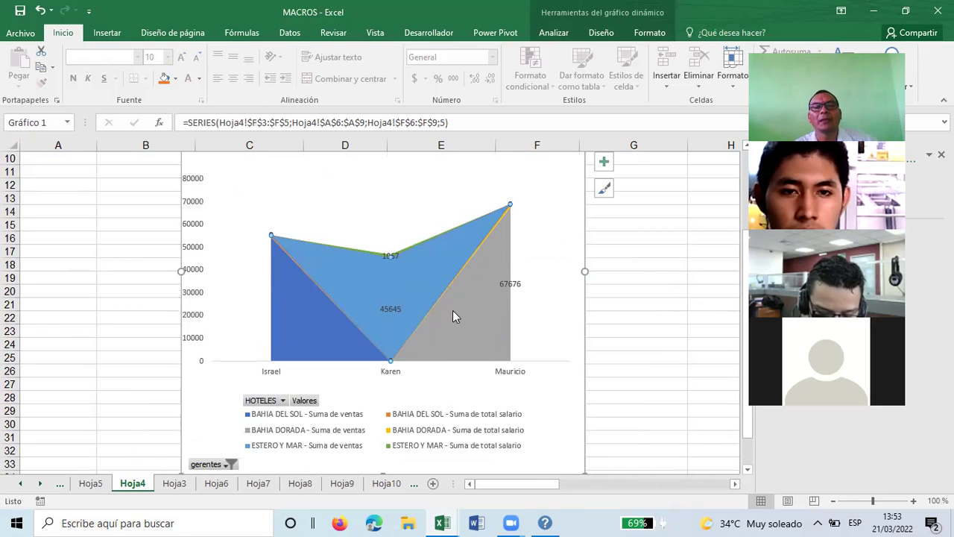
scroll(391, 381, "down", 2)
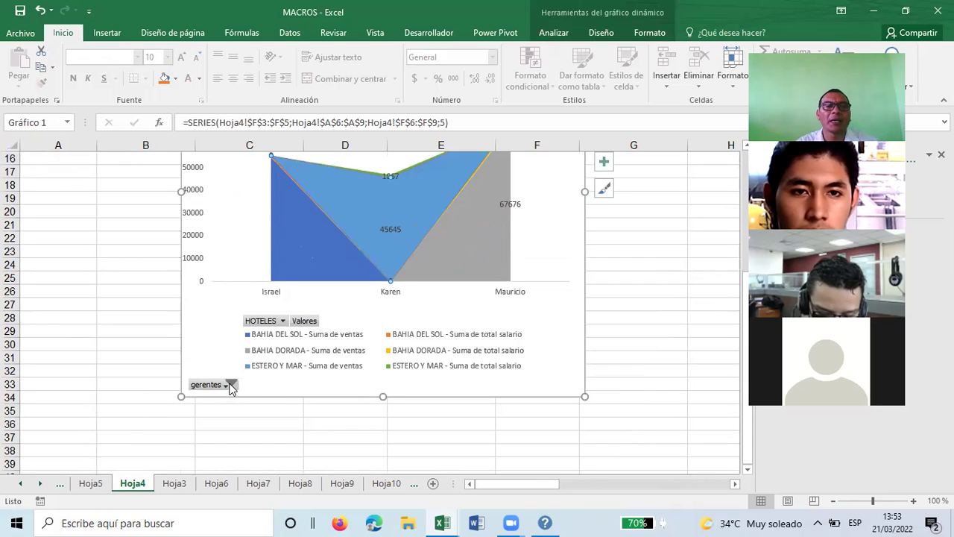
Use the chart's gerentes filter to exclude Mauricio and Israel, leaving only Karen
left_click(228, 383)
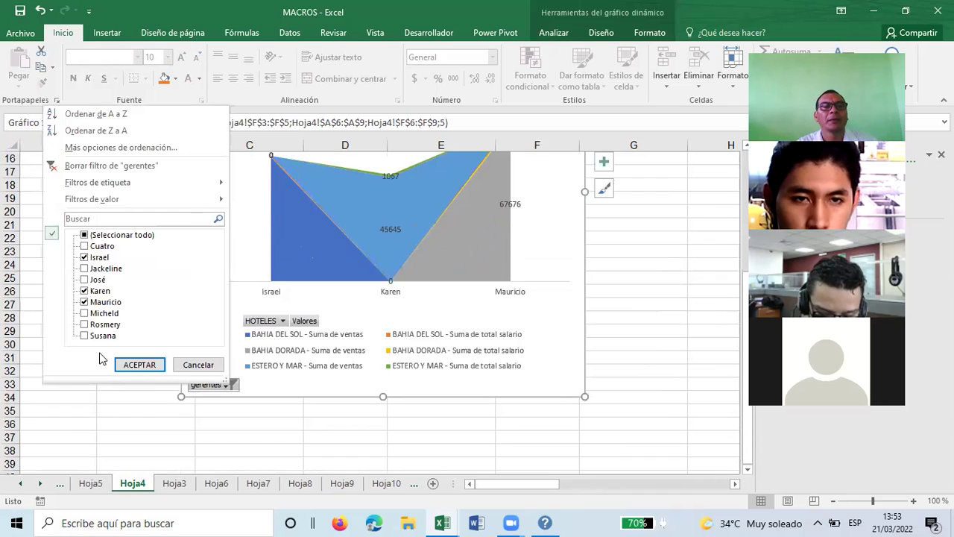
left_click(85, 302)
left_click(88, 258)
left_click(85, 257)
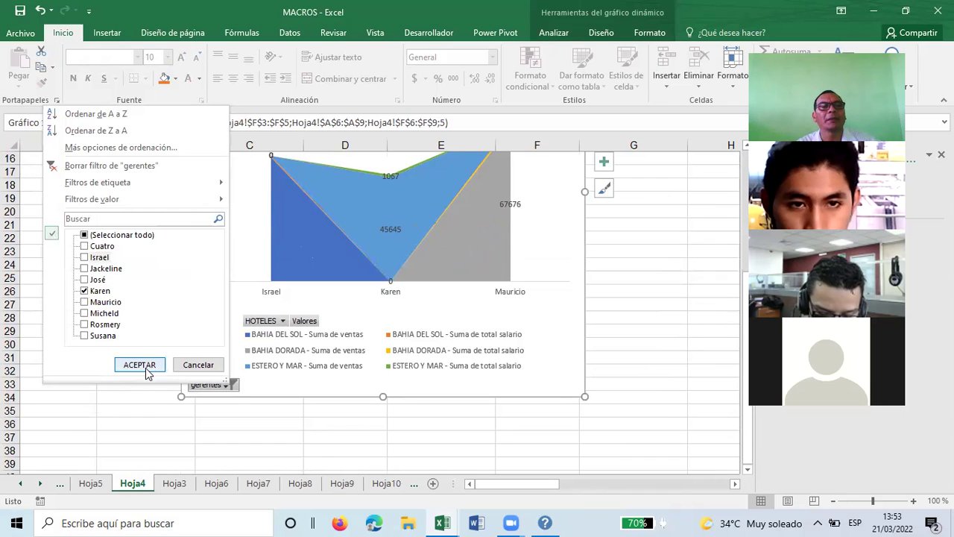
left_click(140, 365)
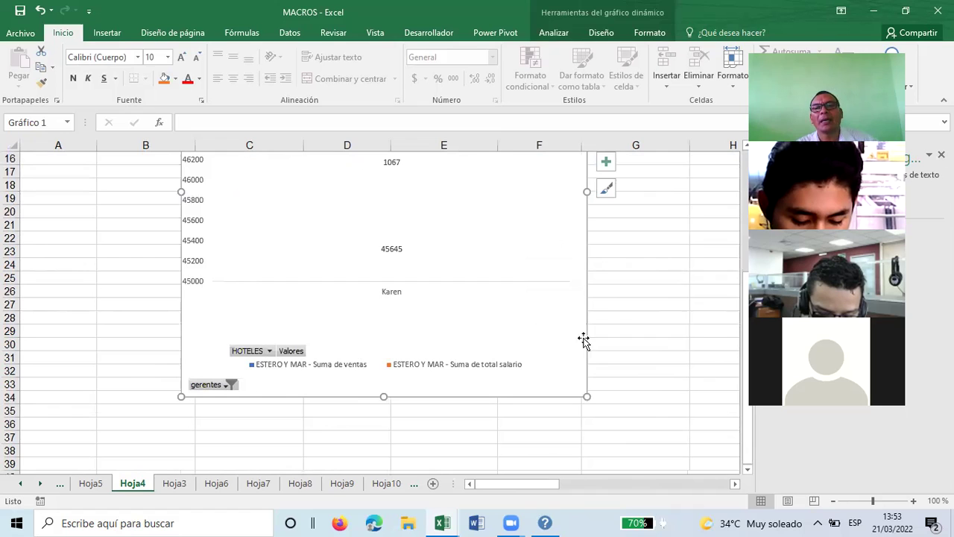
Select pivot cell A4, dismiss the cannot-show-detail message, and show the pivot field list
left_click(668, 304)
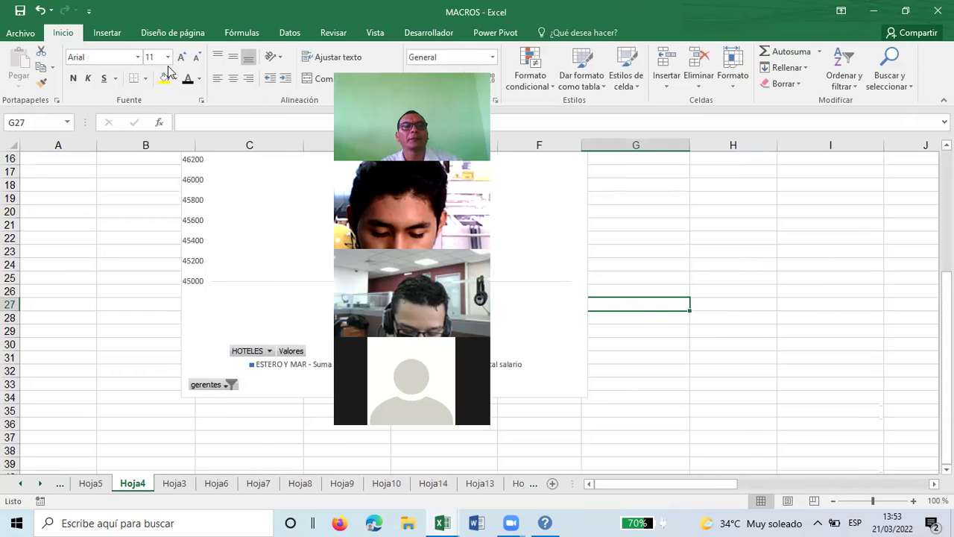
left_click(132, 251)
scroll(132, 246, "up", 5)
left_click(67, 202)
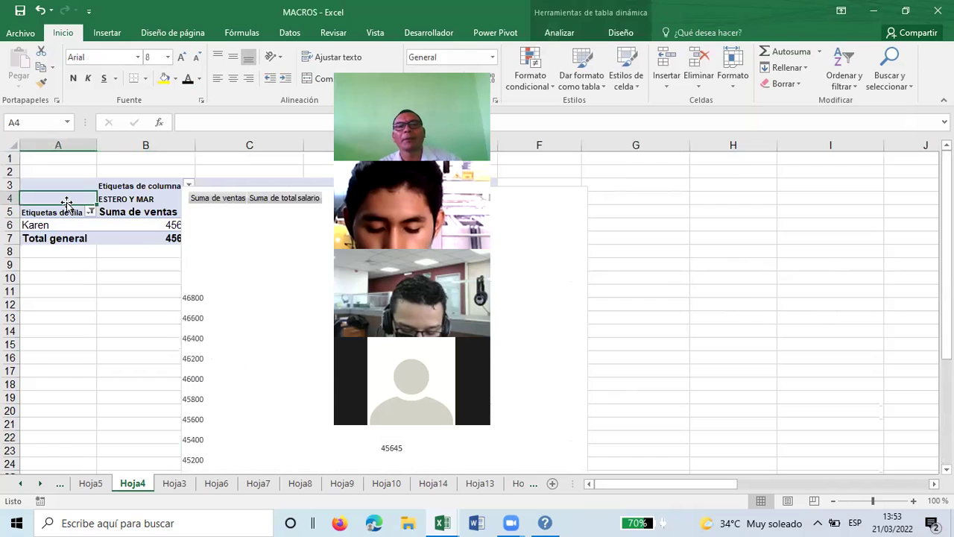
double_click(70, 197)
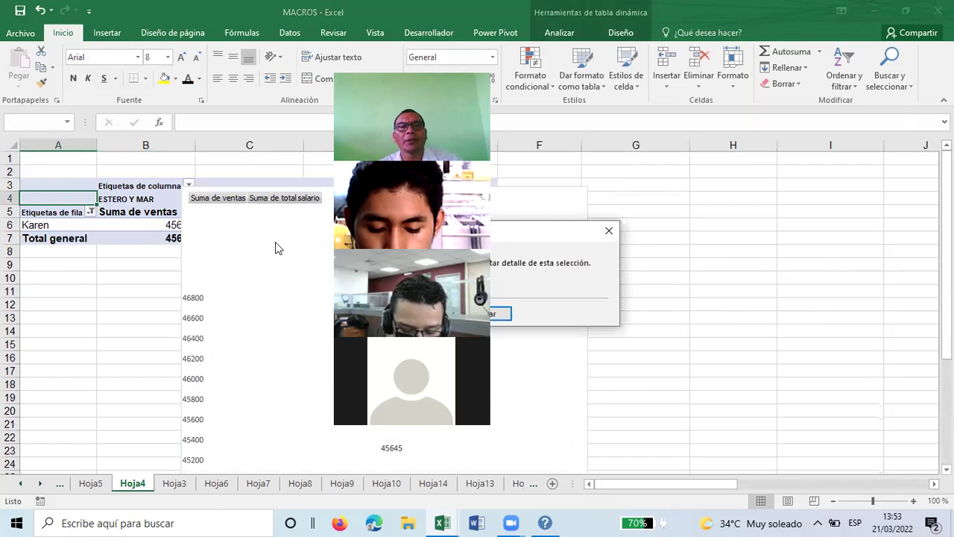
left_click(607, 231)
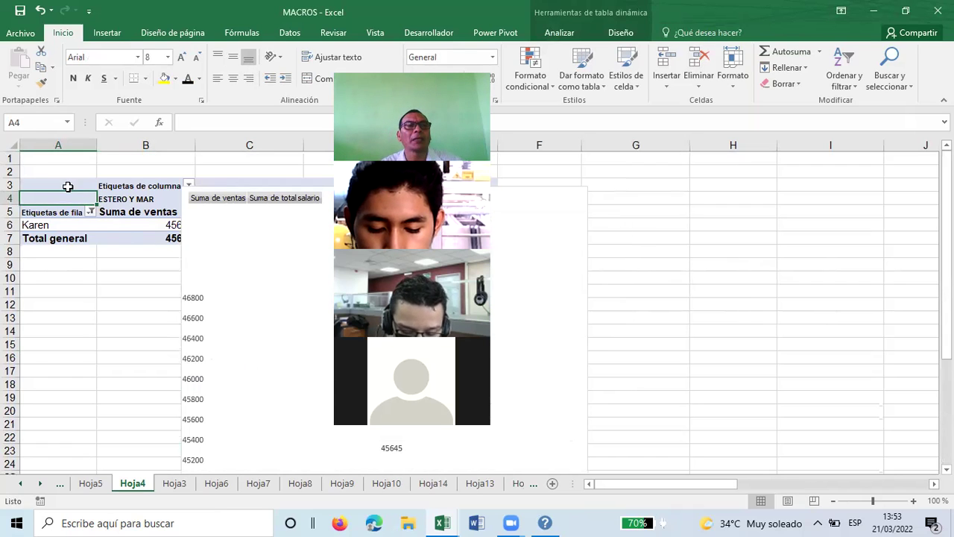
right_click(68, 191)
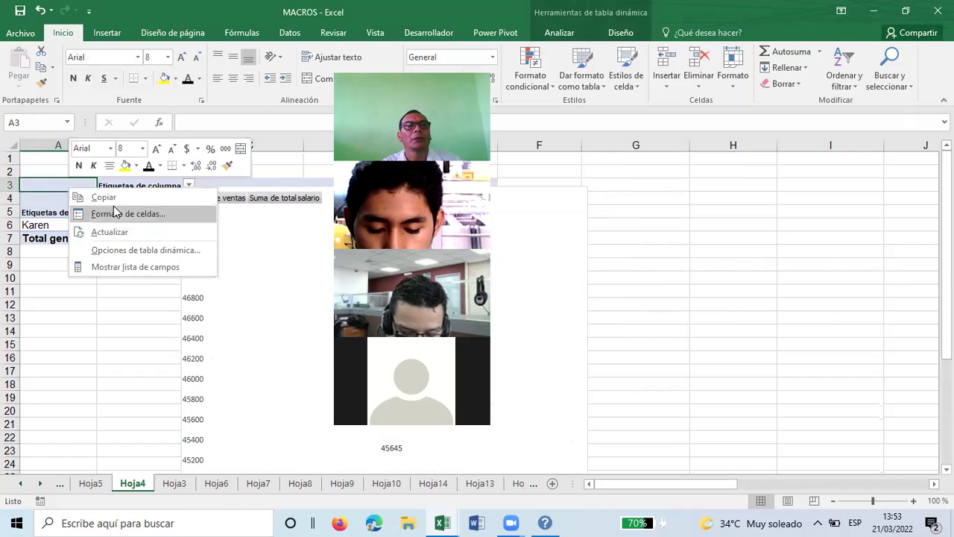
left_click(135, 267)
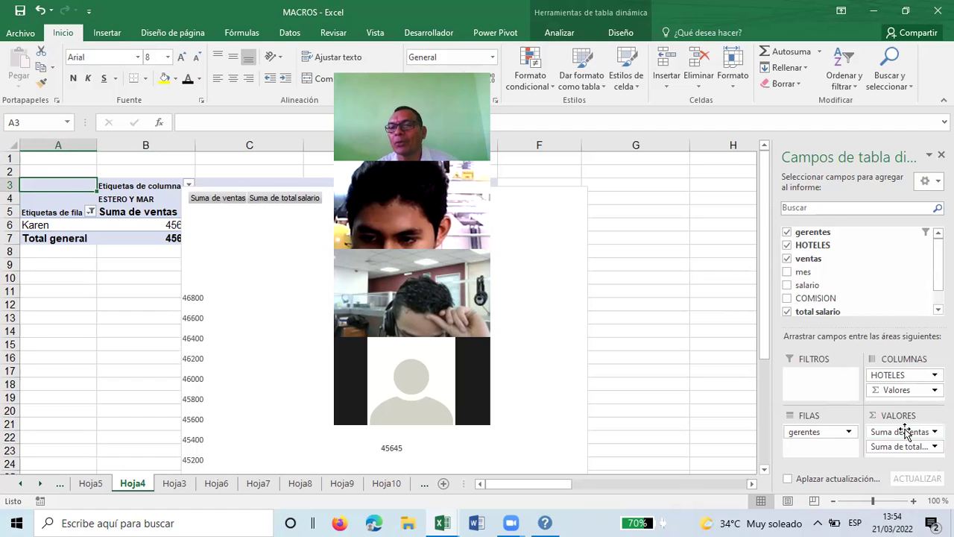
left_click(906, 433)
left_click(844, 418)
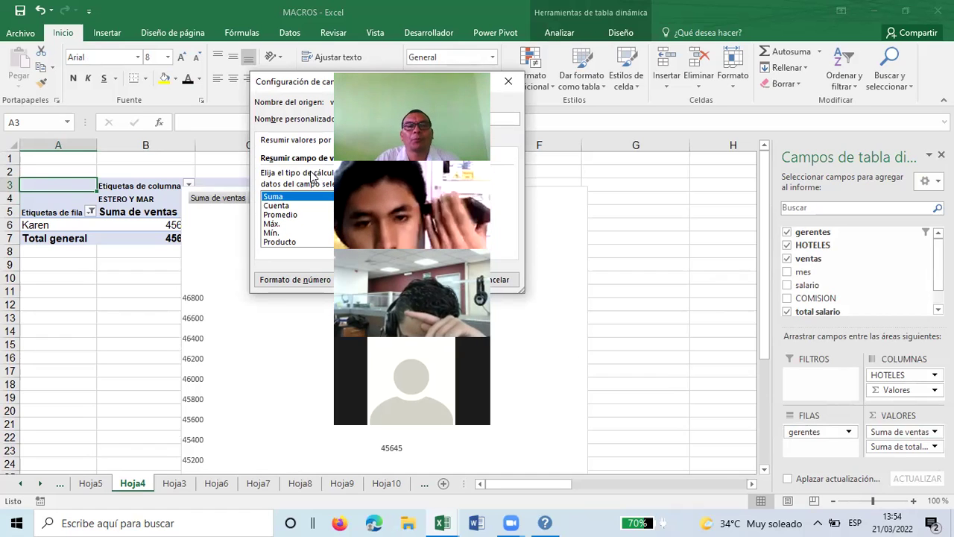
left_click(495, 280)
left_click(820, 431)
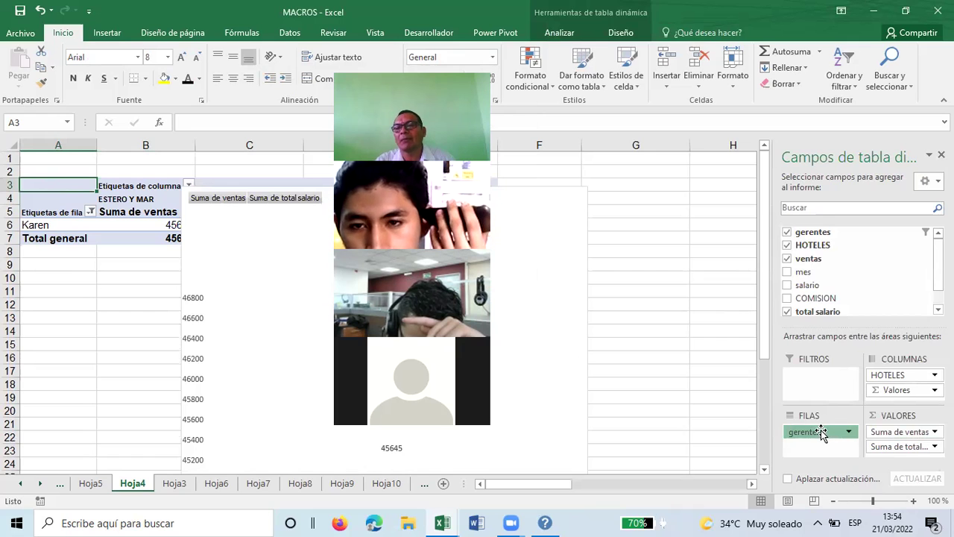
left_click(733, 419)
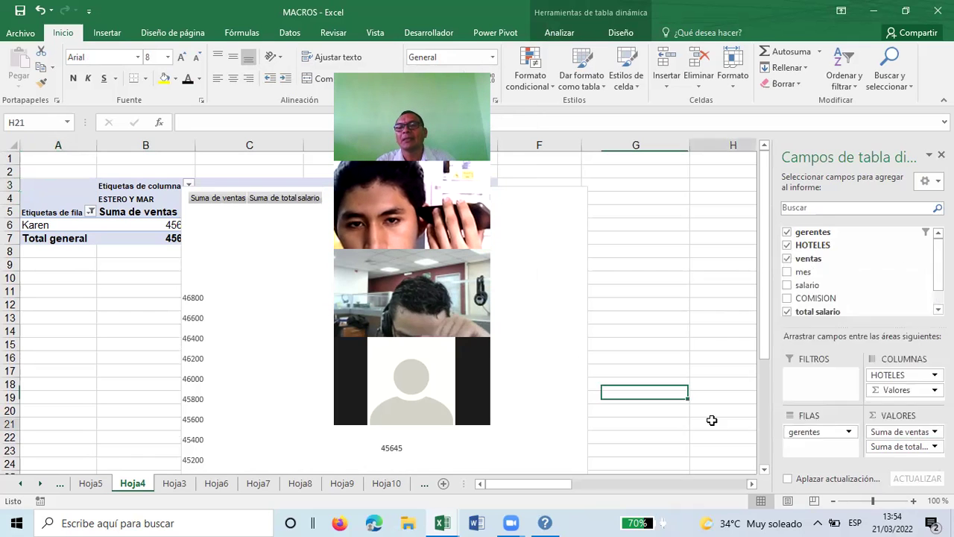
left_click(135, 231)
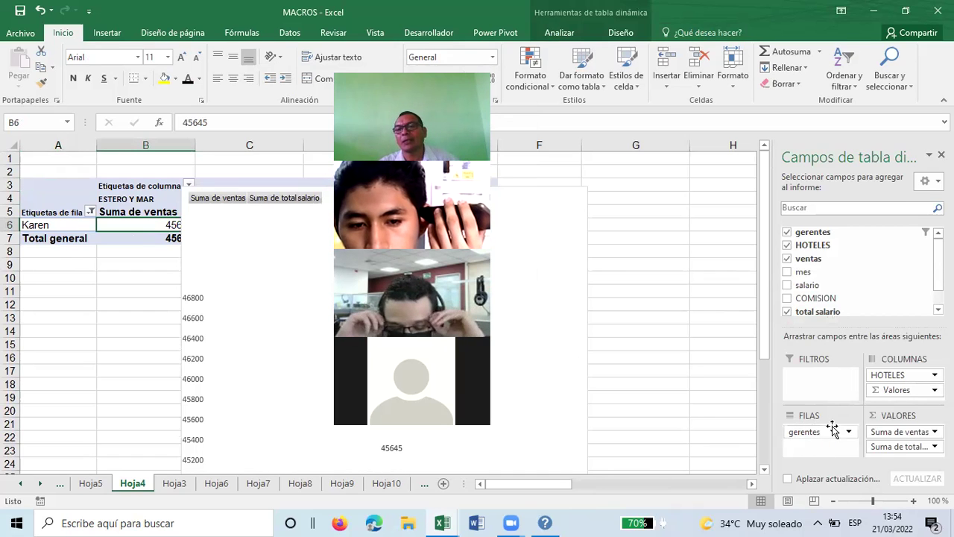
Remove gerentes from rows, move HOTELES into FILAS, and shift the chart right off the salary column
left_click_drag(807, 432, 683, 322)
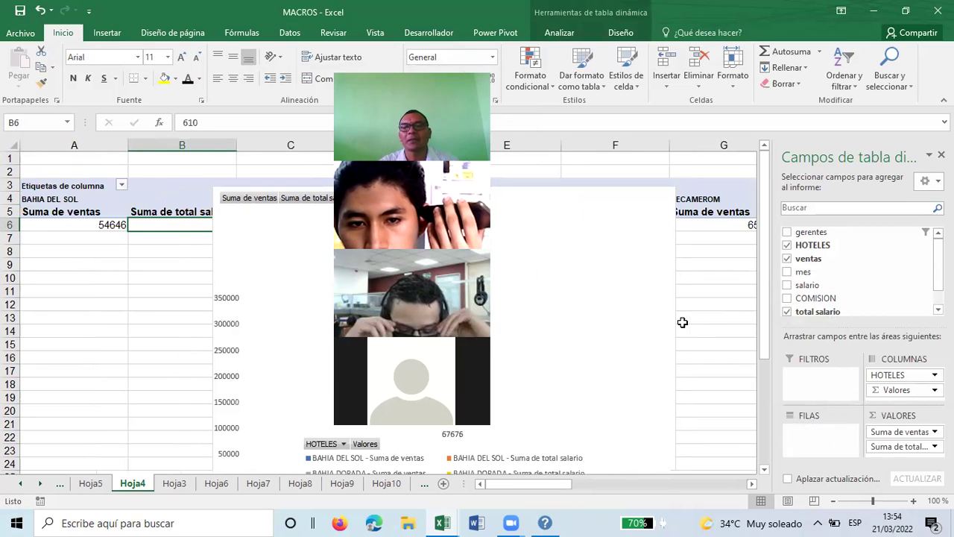
left_click_drag(812, 244, 827, 422)
left_click_drag(813, 244, 818, 428)
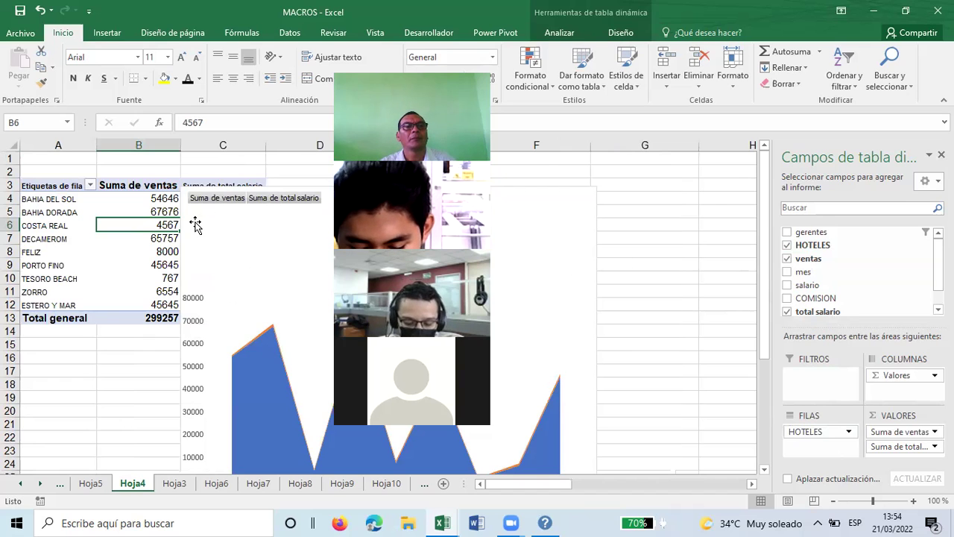
left_click_drag(195, 226, 305, 219)
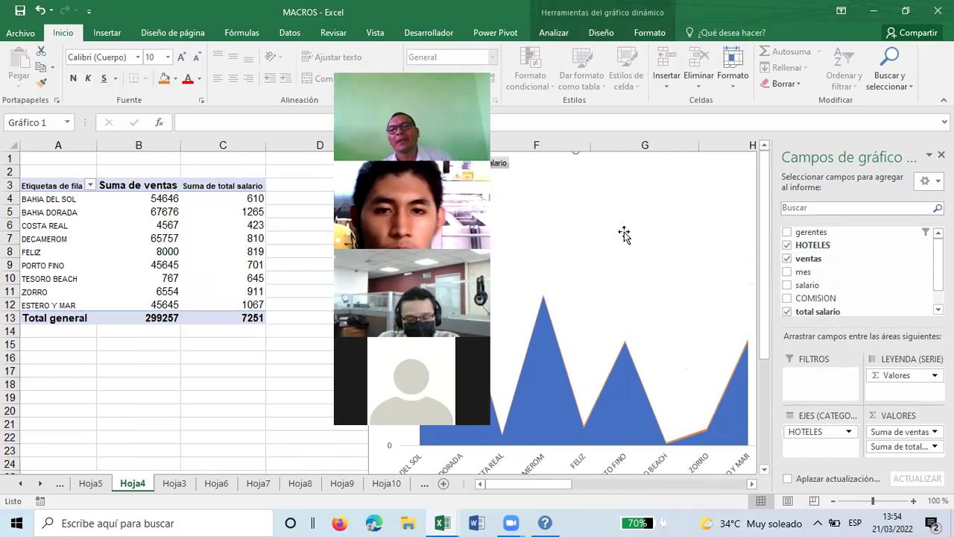
Move the pivot chart to the sheet's left side, cancelling an accidental plot-area resize
left_click_drag(590, 240, 504, 251)
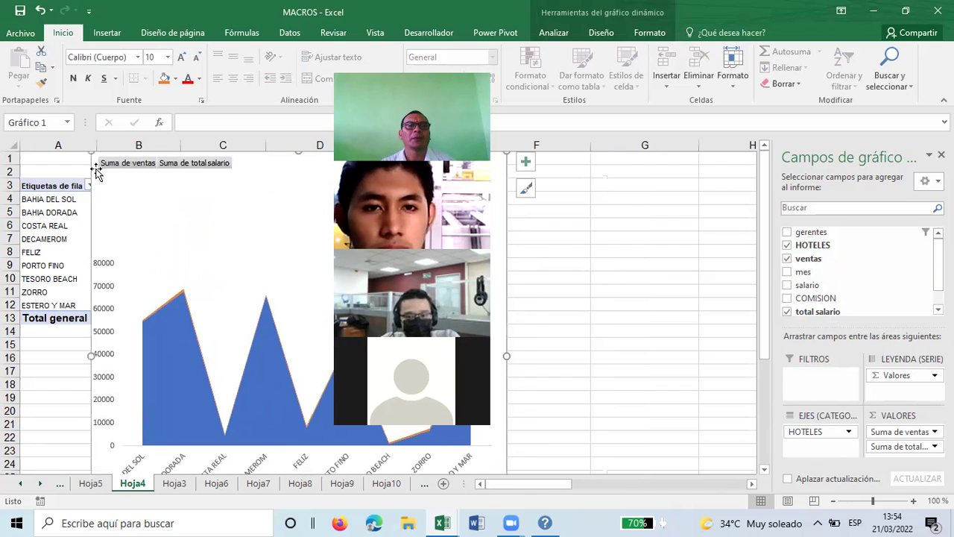
left_click_drag(118, 258, 165, 266)
key("Escape")
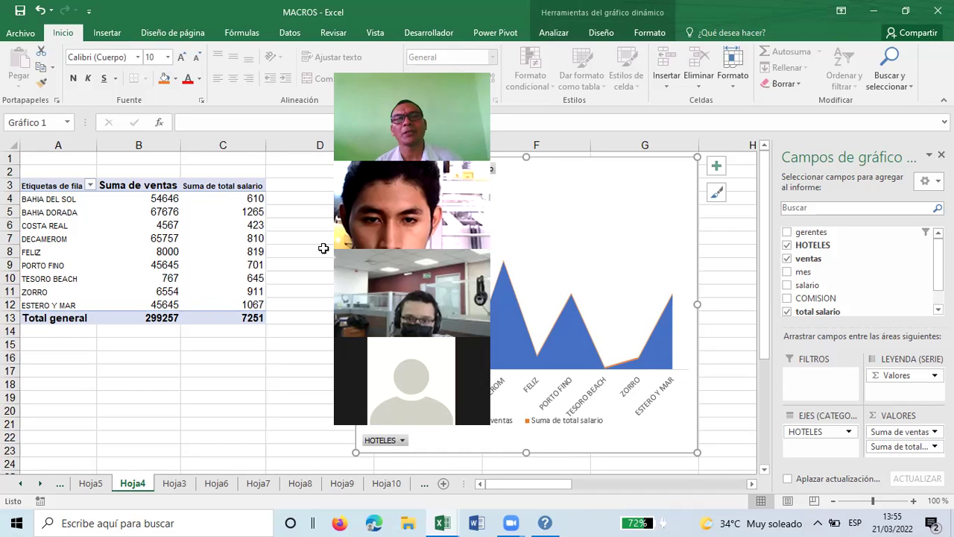
Browse sheets Hoja5, Hoja4, Hoja3, Hoja6 and Hoja7 to the Hoja8 form, then open Hoja9's records table
left_click(91, 483)
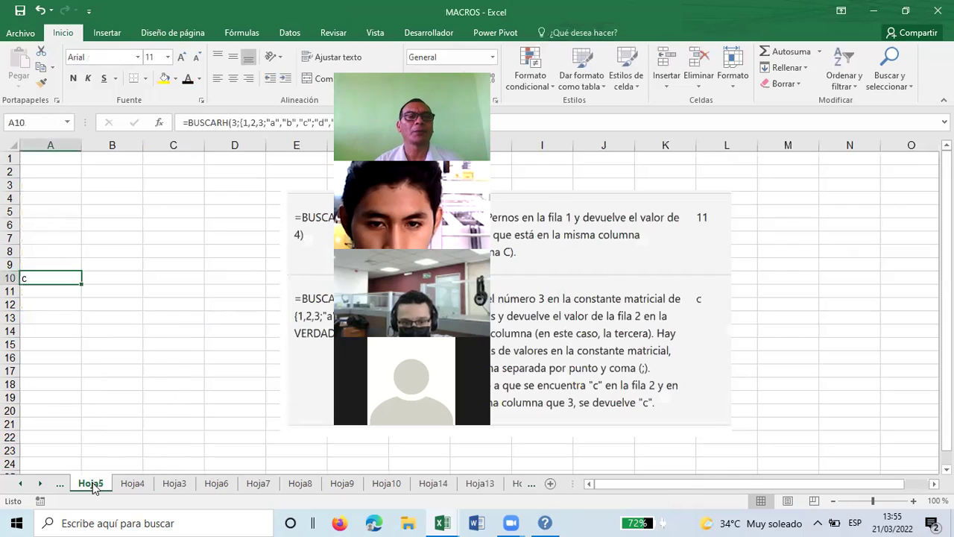
left_click(133, 485)
left_click(173, 485)
left_click(224, 485)
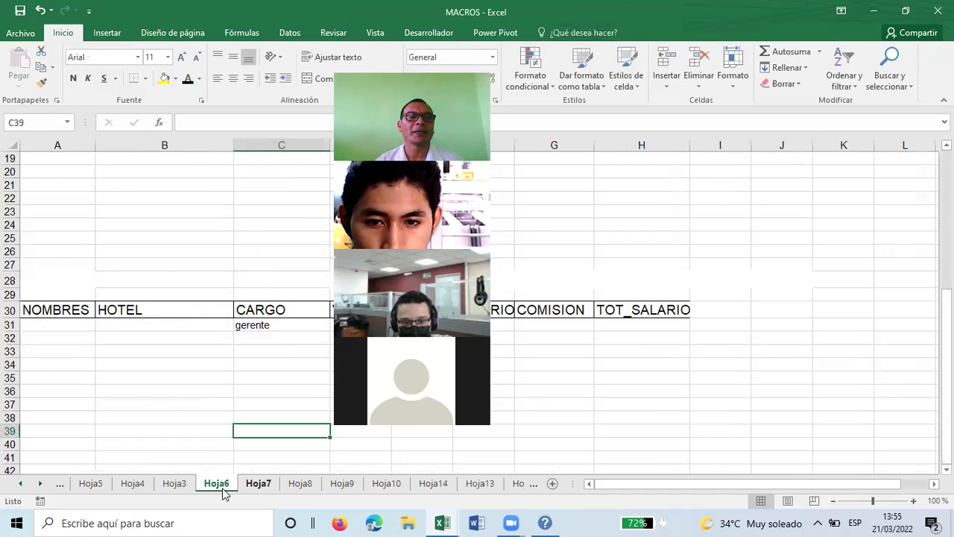
left_click(258, 483)
left_click(300, 483)
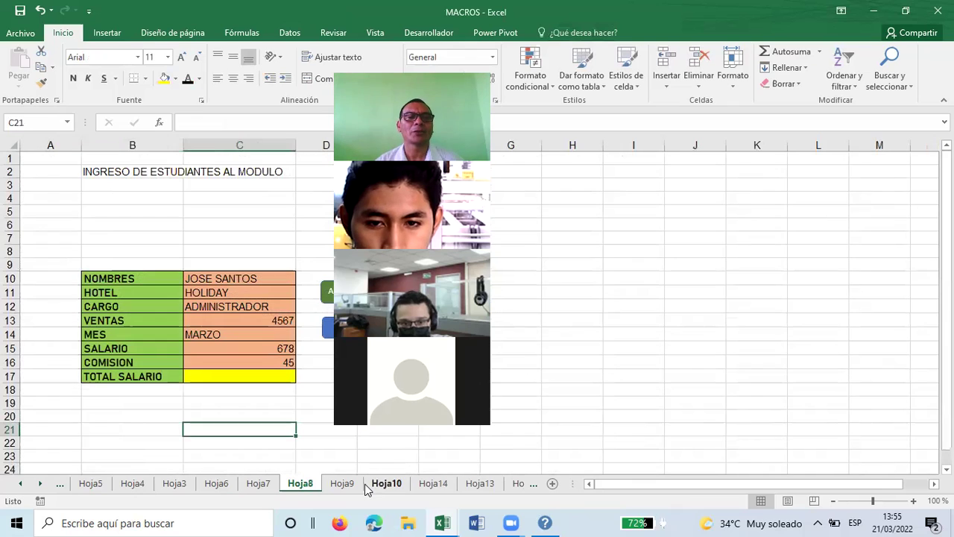
left_click(173, 404)
left_click(160, 388)
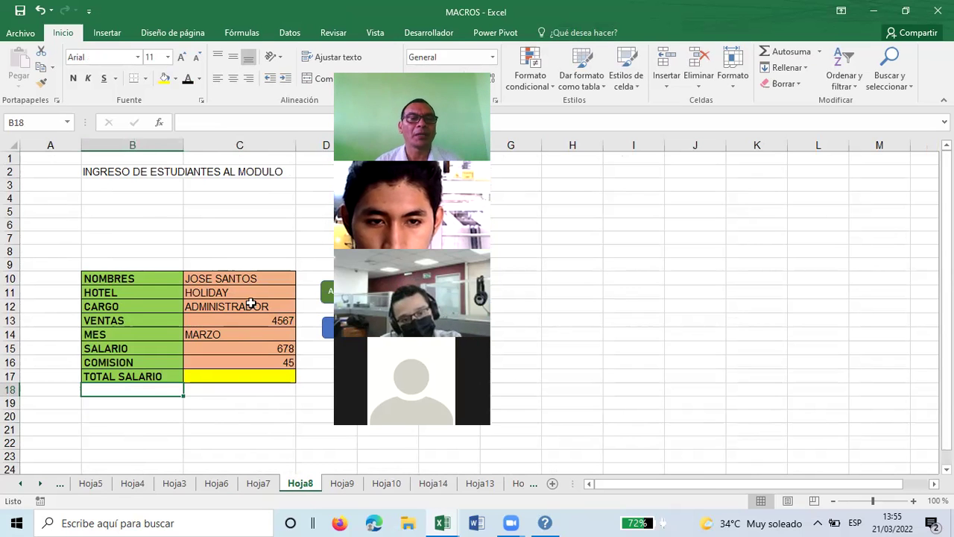
left_click(341, 483)
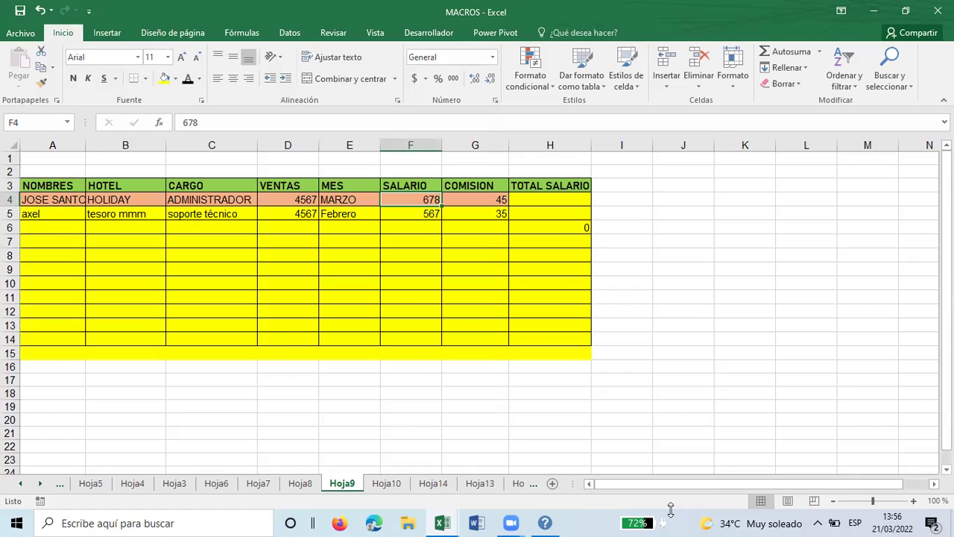
scroll(462, 386, "down", 4)
scroll(288, 313, "up", 4)
scroll(488, 296, "down", 3)
scroll(487, 296, "up", 3)
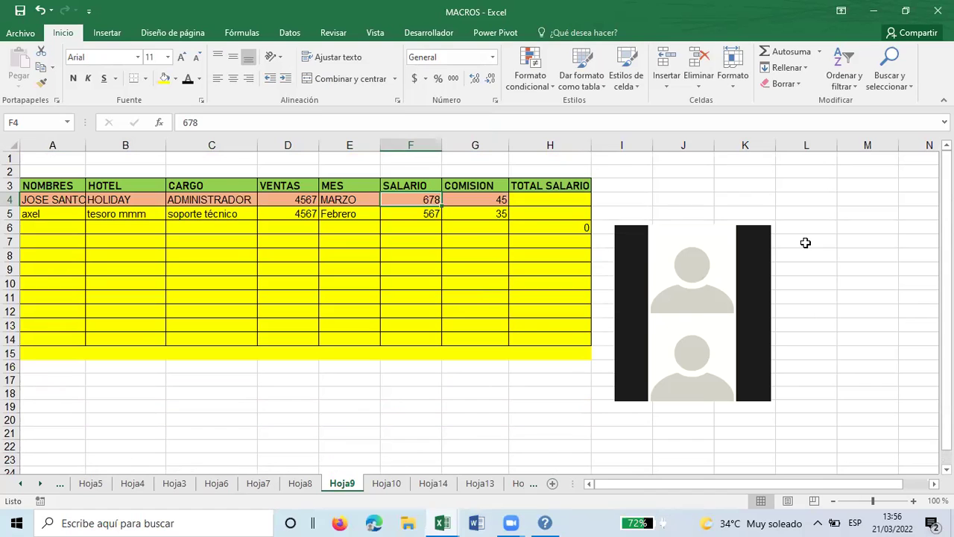
left_click(261, 406)
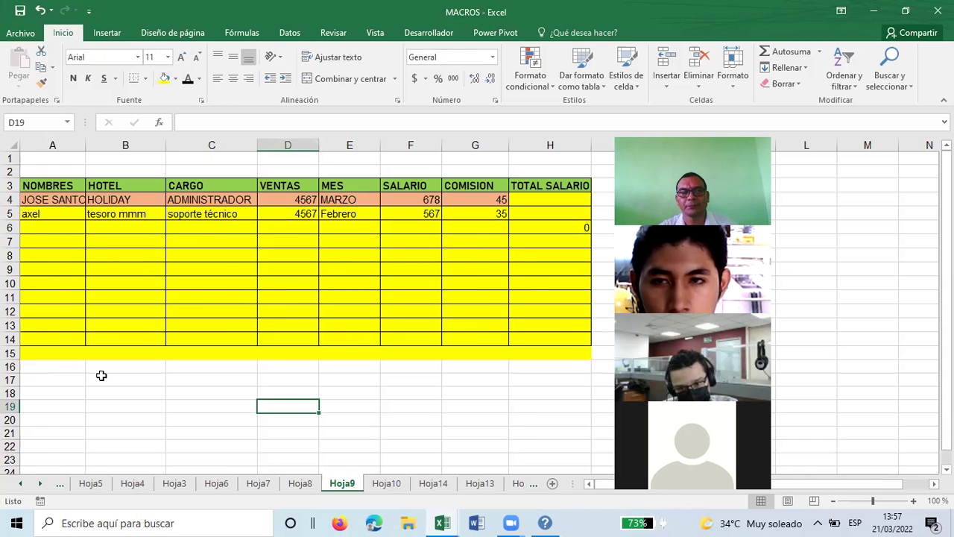
left_click(29, 227)
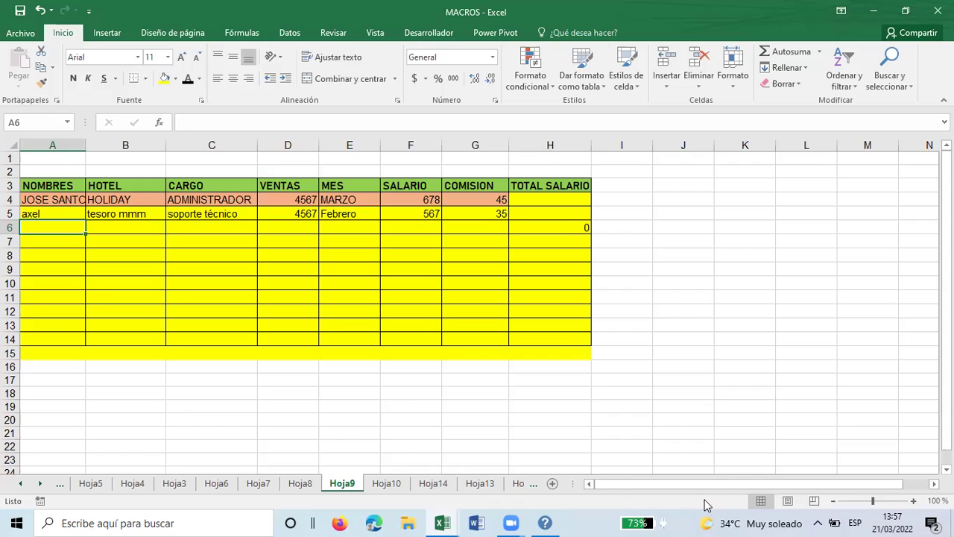
Scroll through the Hoja9 stored records, then go back to the Hoja8 entry form
scroll(707, 505, "down", 2)
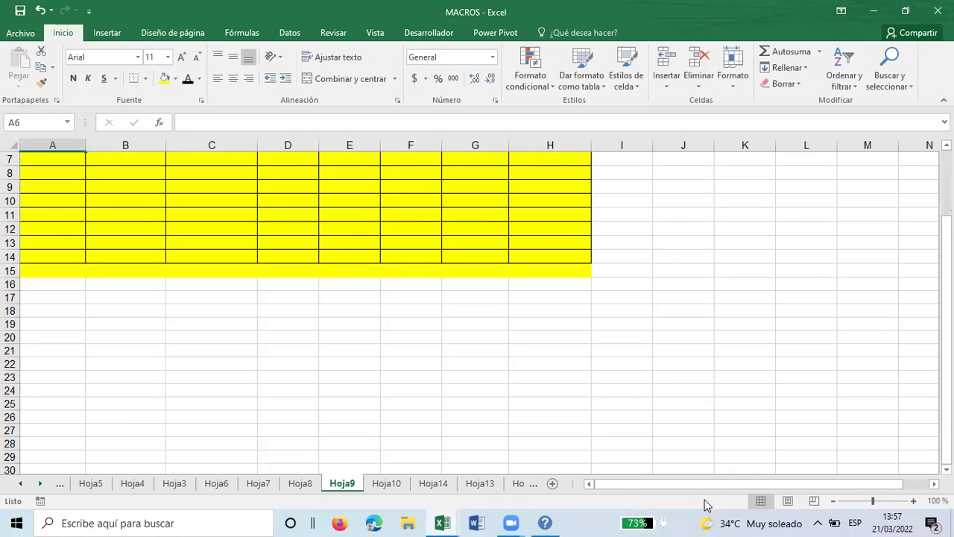
scroll(707, 505, "down", 3)
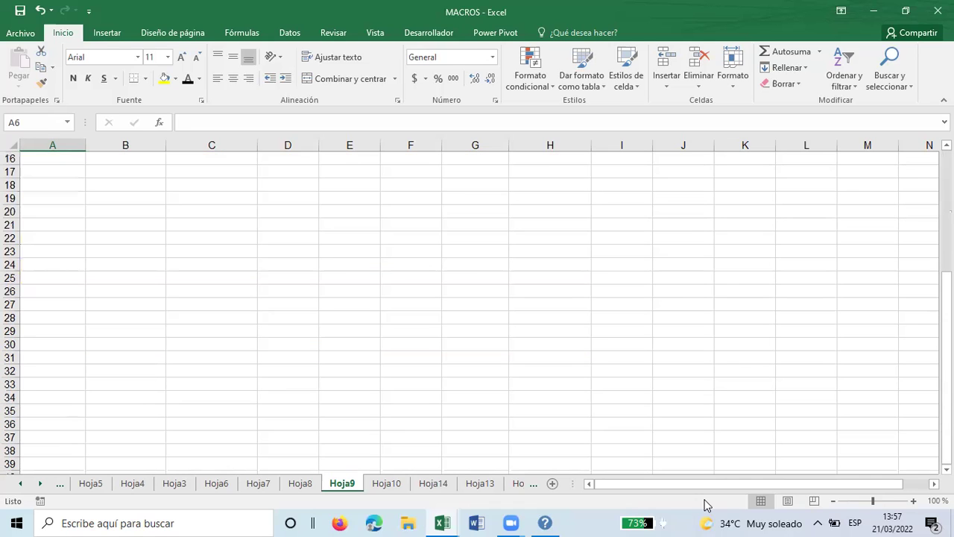
scroll(705, 504, "up", 1)
scroll(855, 356, "up", 2)
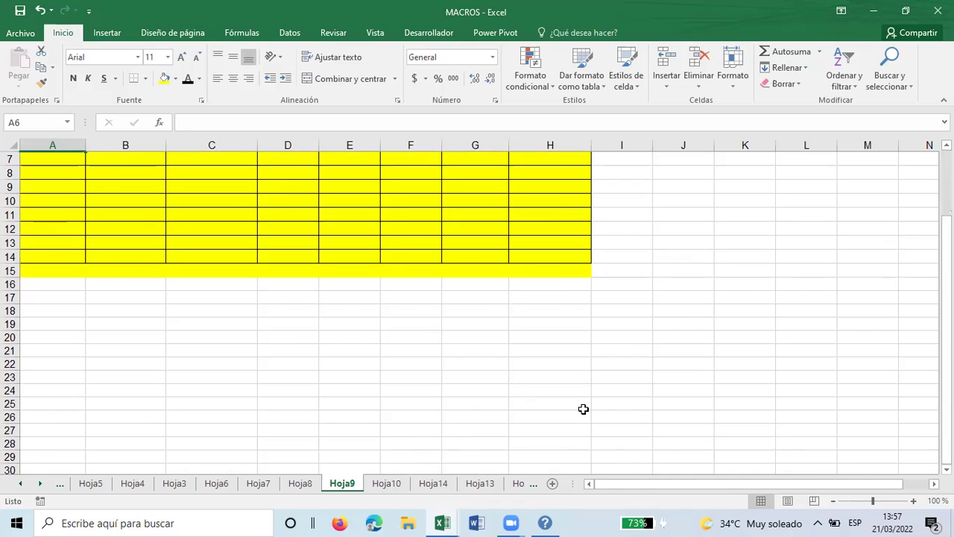
scroll(584, 409, "up", 2)
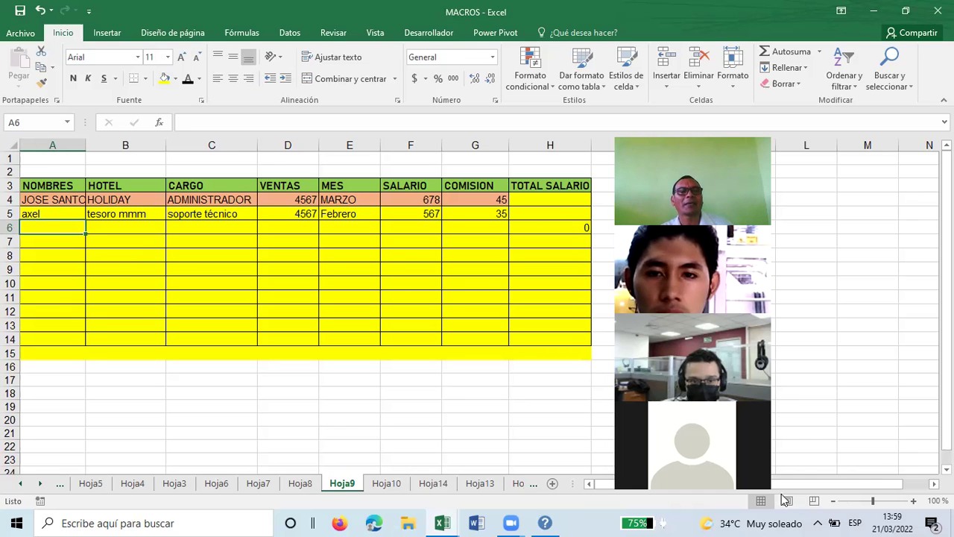
left_click(298, 483)
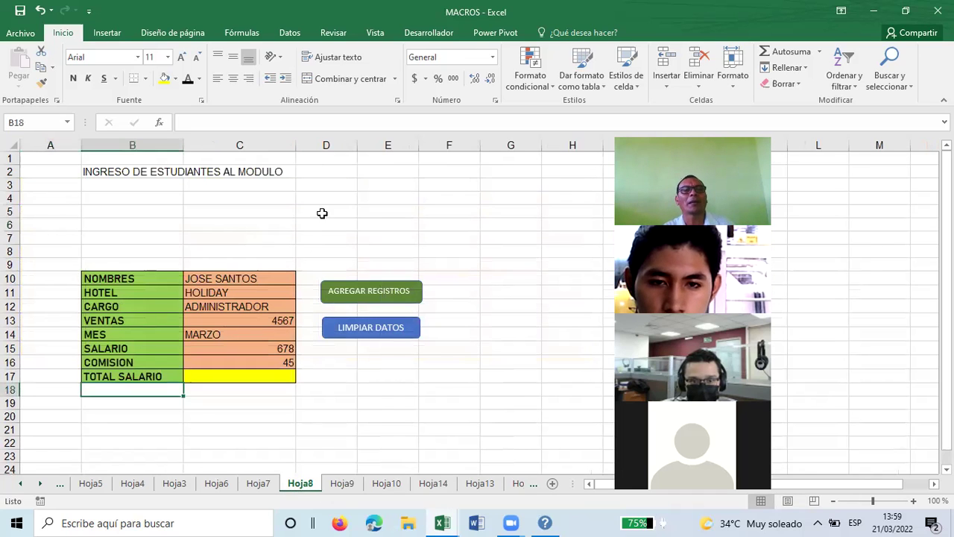
Select cells D5, B10, D4 and C6 around the Hoja8 entry form
left_click(322, 213)
left_click(117, 277)
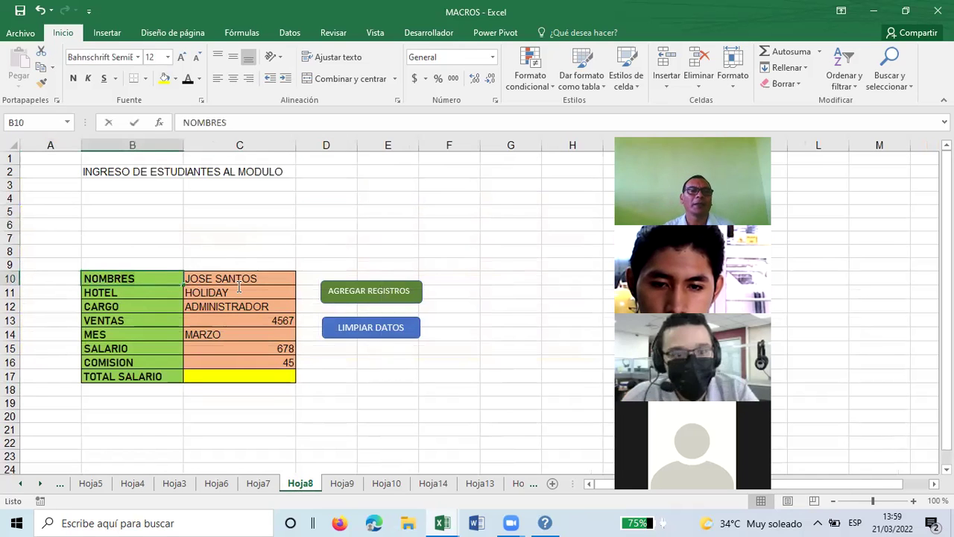
left_click(330, 196)
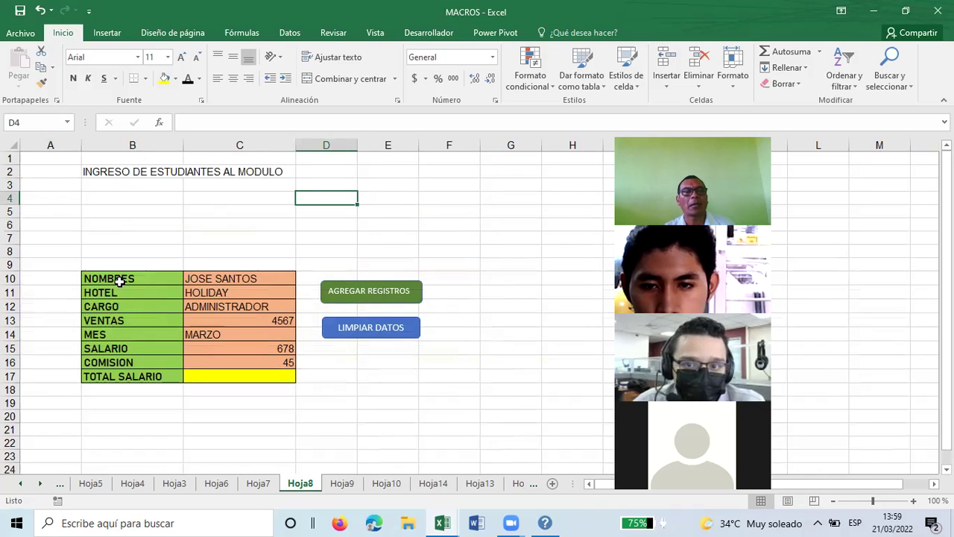
left_click(224, 225)
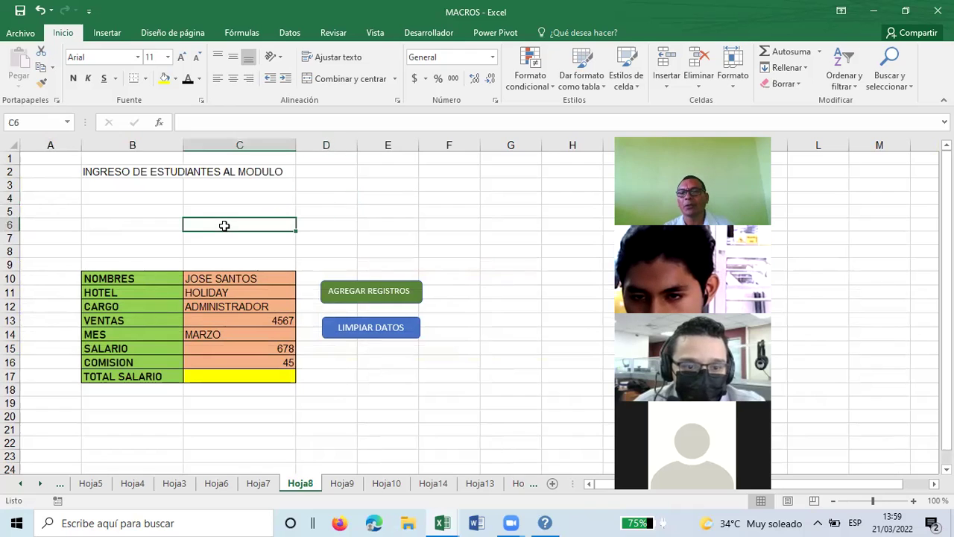
left_click(379, 337)
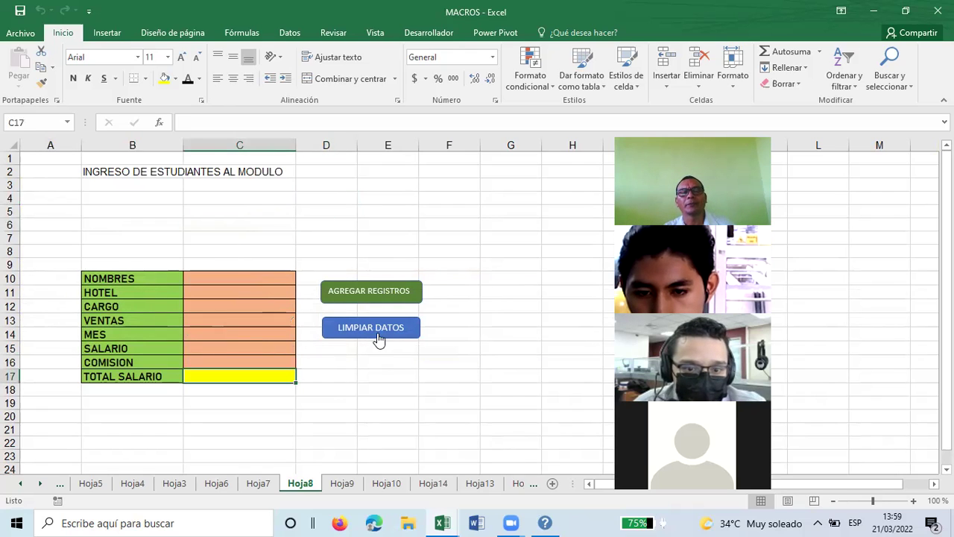
left_click(327, 208)
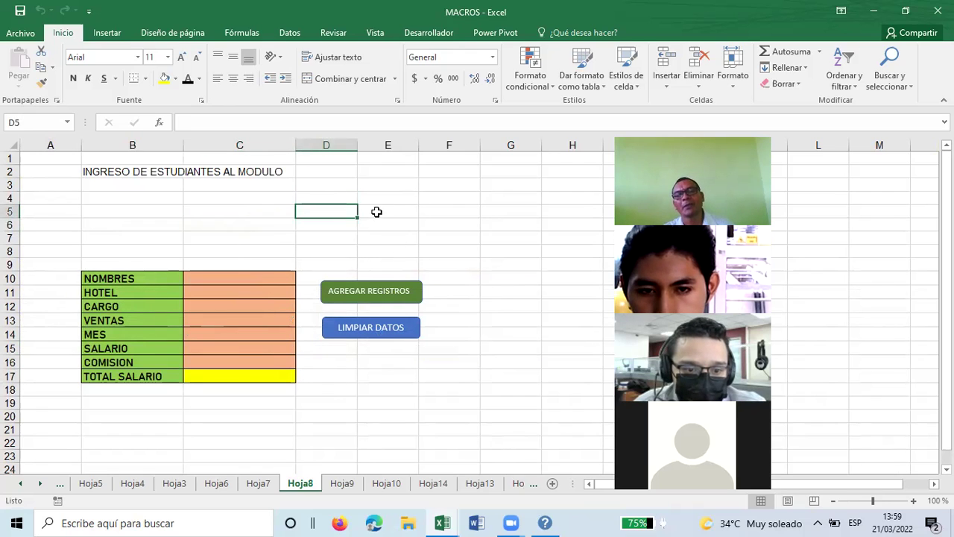
left_click(376, 212)
left_click(117, 250)
left_click(122, 237)
left_click(123, 225)
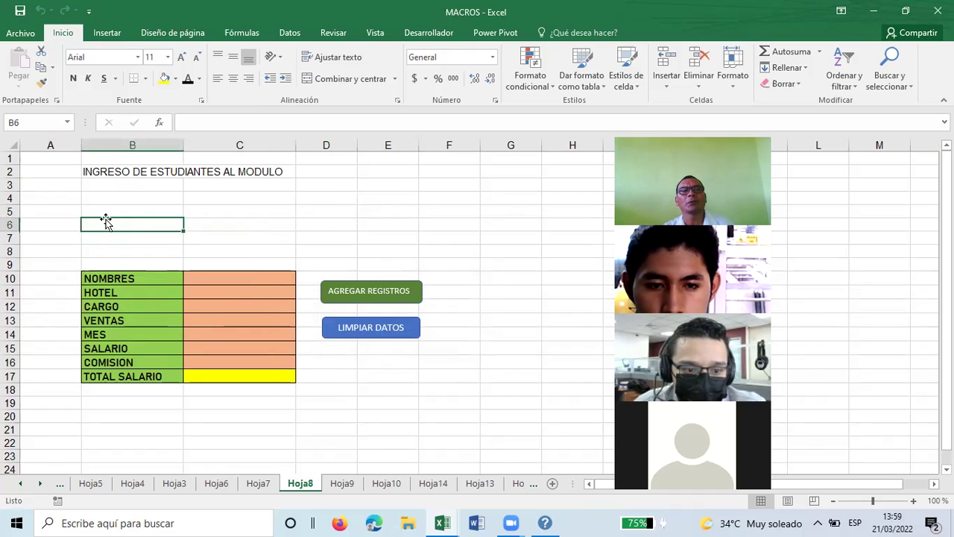
left_click(109, 215)
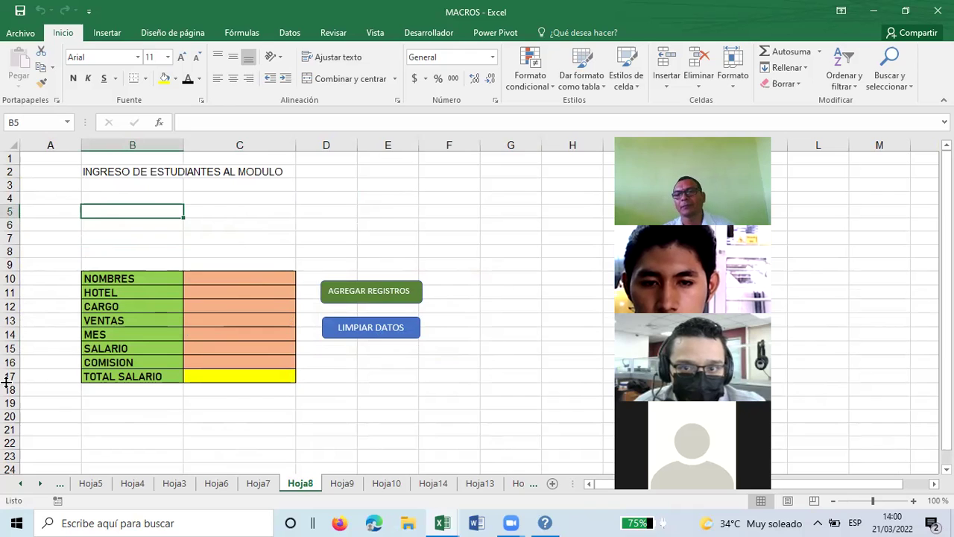
left_click(100, 194)
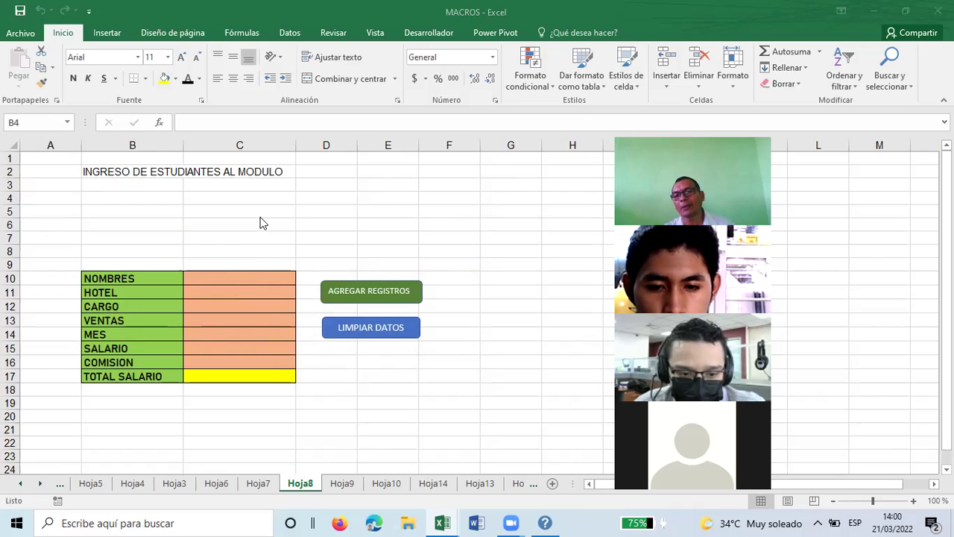
left_click(122, 264)
left_click(121, 257)
left_click(122, 264)
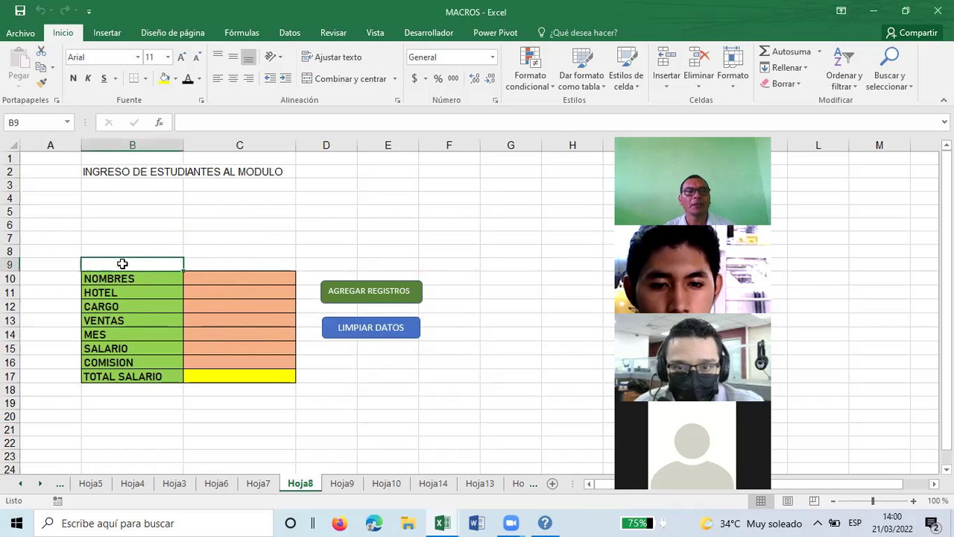
left_click(229, 264)
left_click(161, 267)
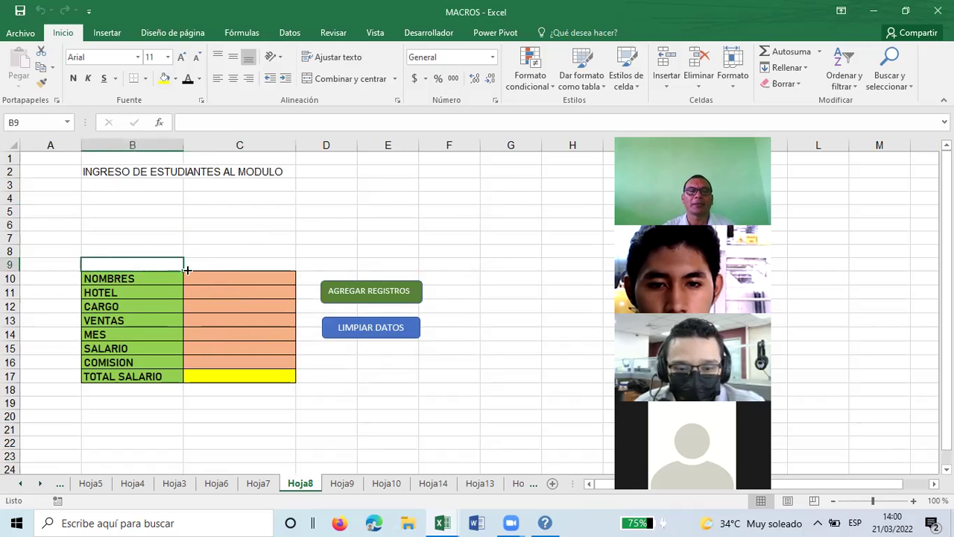
left_click(229, 269)
left_click(121, 271)
left_click(212, 264)
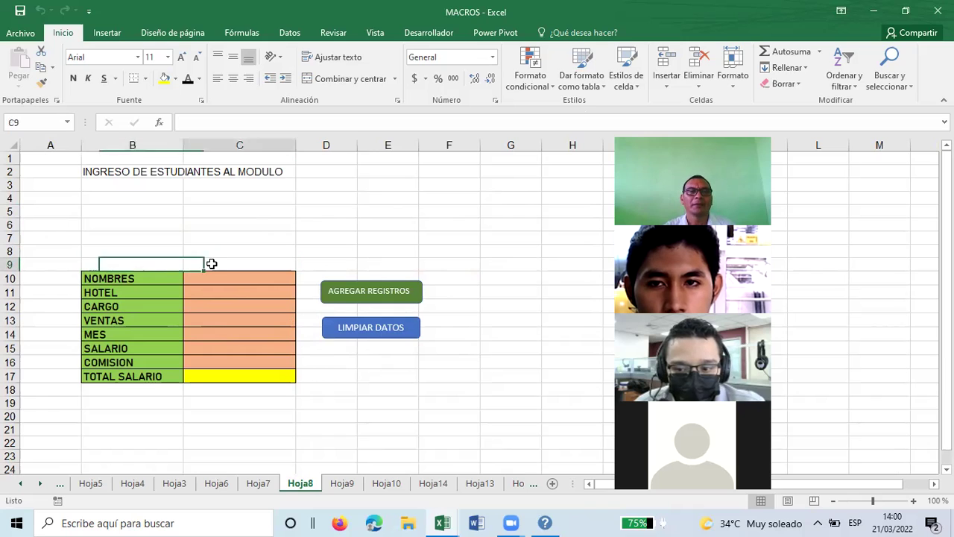
left_click(140, 269)
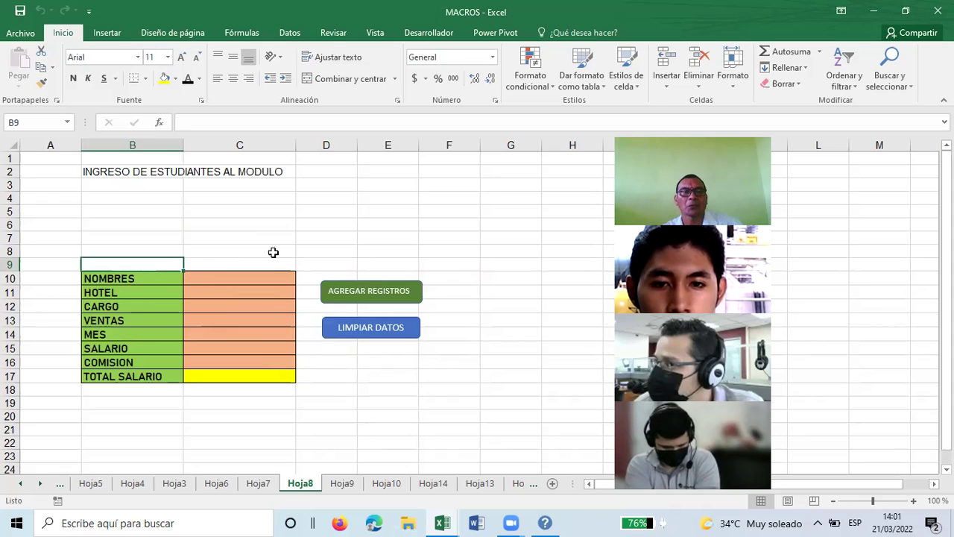
left_click(120, 253)
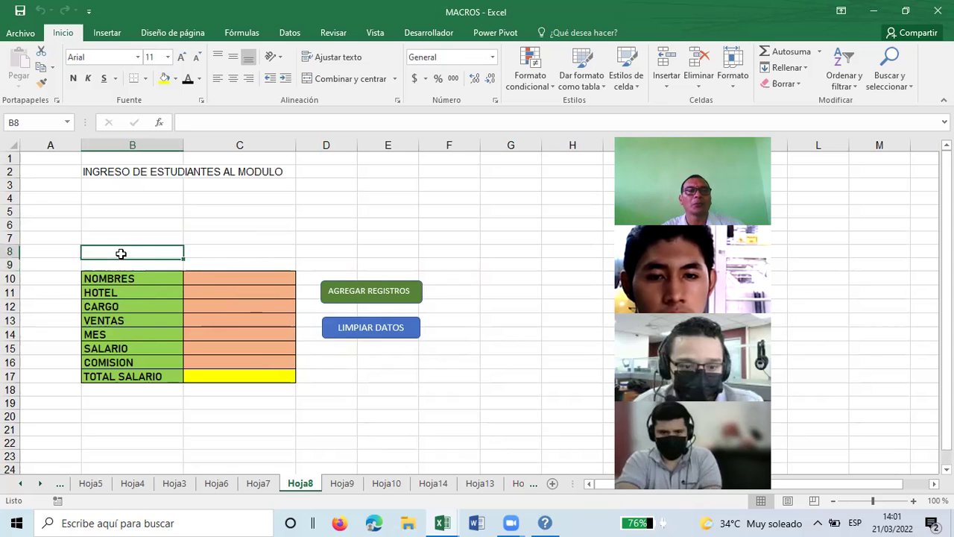